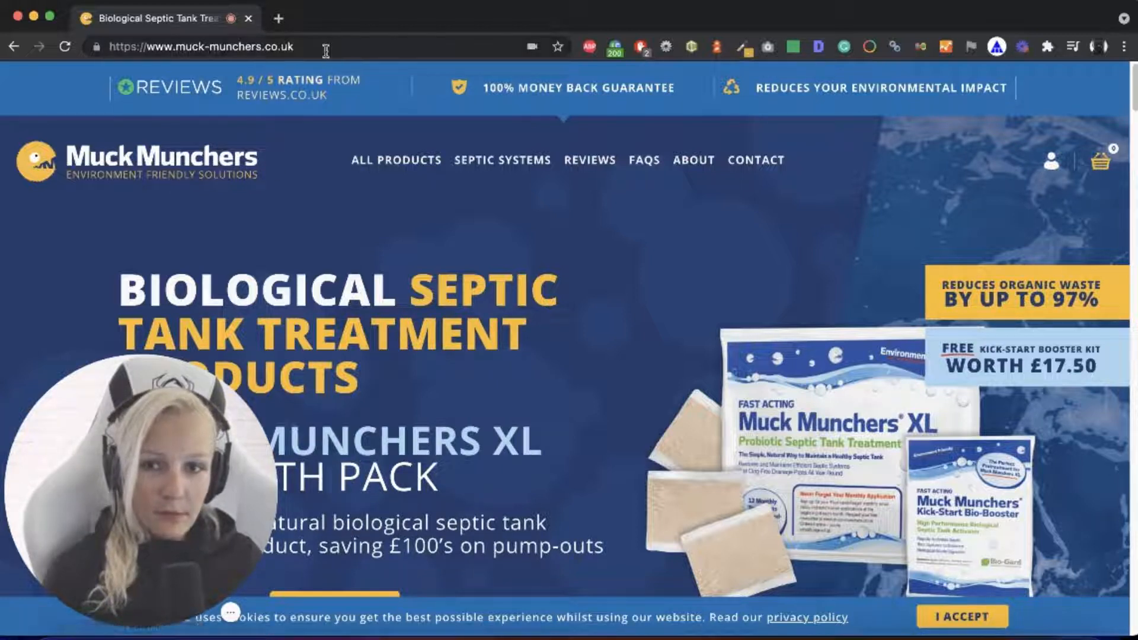
# Copy the domain muck-munchers.co.uk from the browser's address and enter it as the URL to crawl in Screaming Frog SEO Spider.
pyautogui.moveTo(320, 49); pyautogui.dragTo(177, 46)
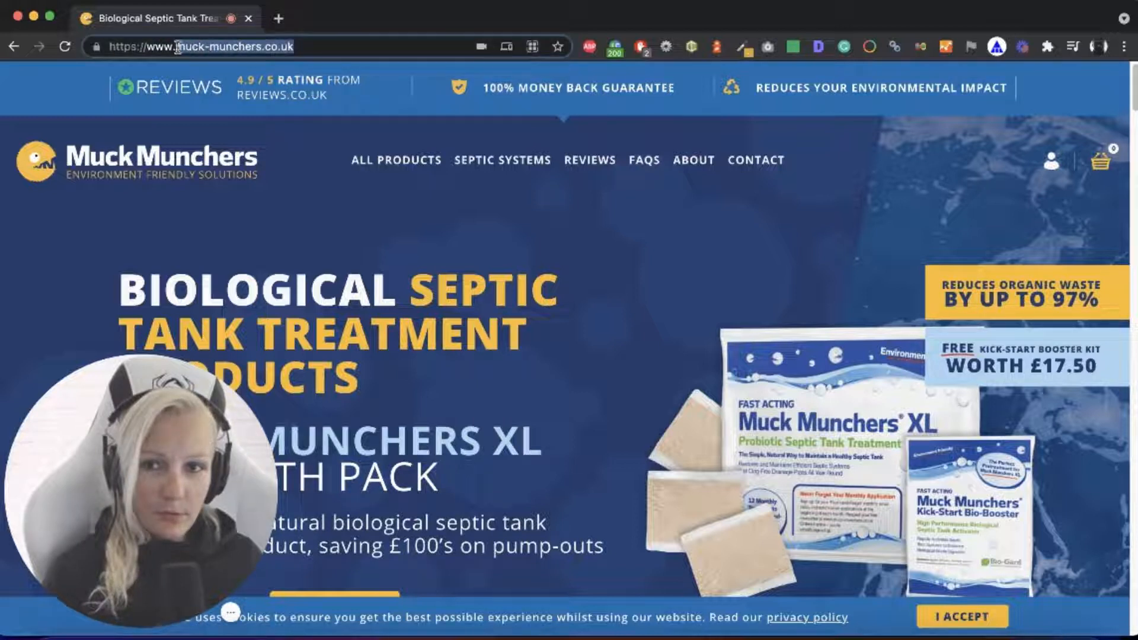
pyautogui.rightClick(206, 46)
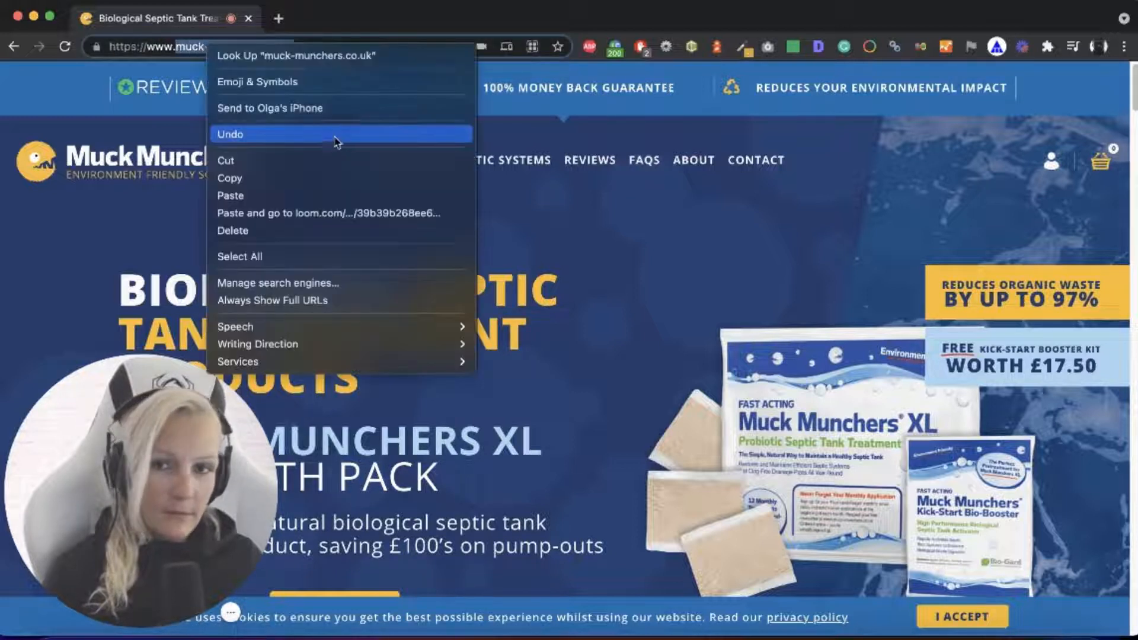
pyautogui.click(285, 179)
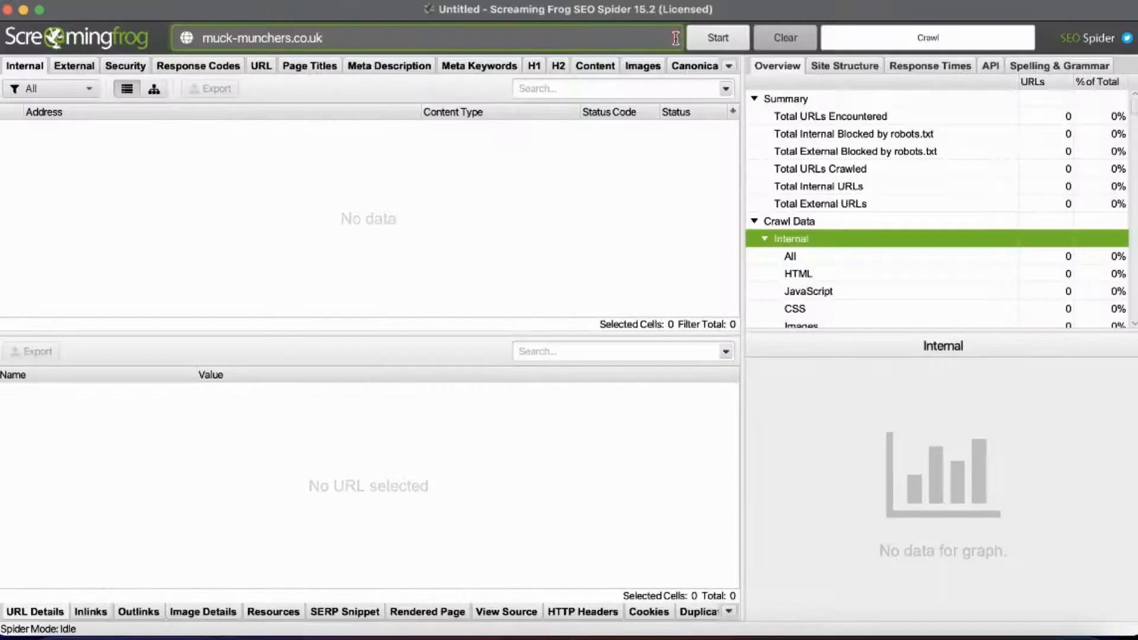
pyautogui.click(675, 38)
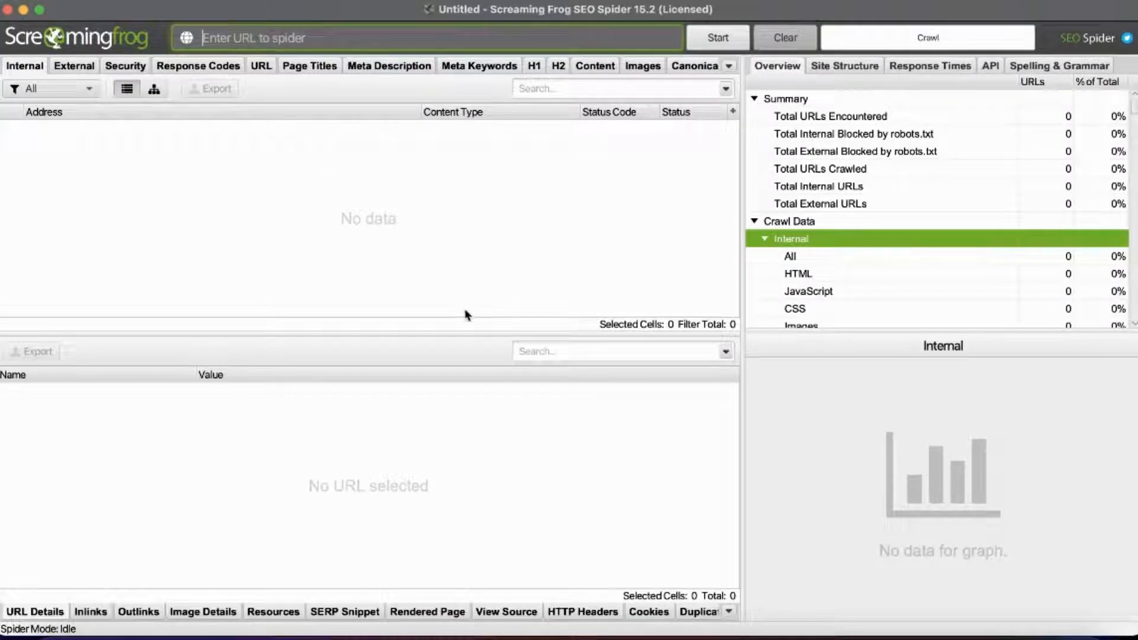
pyautogui.click(279, 39)
pyautogui.press('super+v')
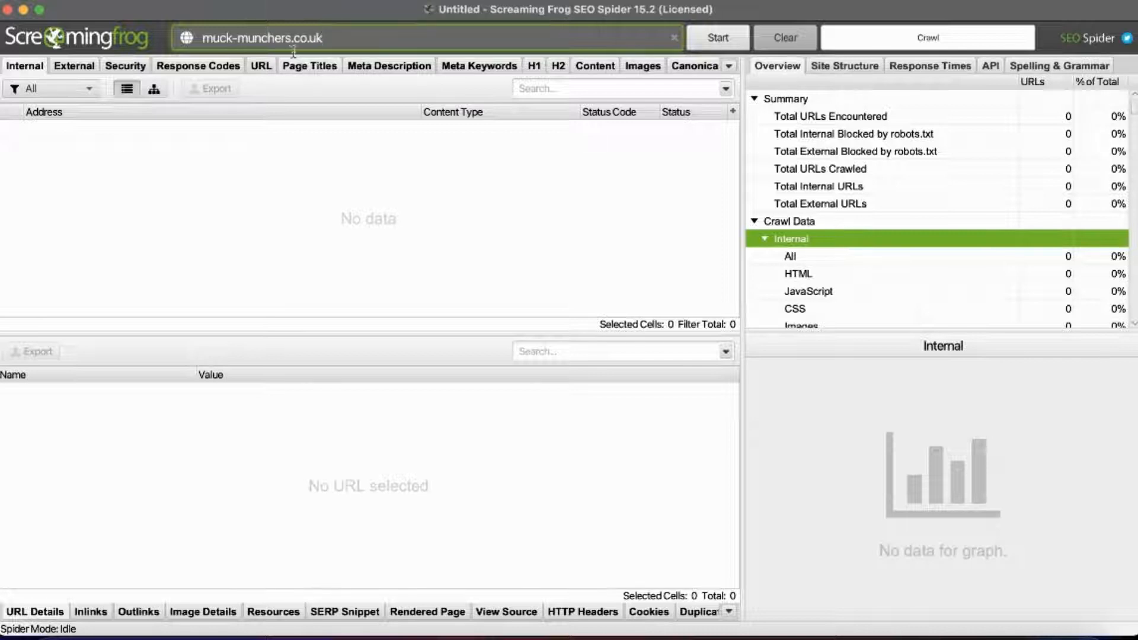
# Review the available crawl modes and confirm Database Storage as the storage mode for crawl data.
pyautogui.click(249, 2)
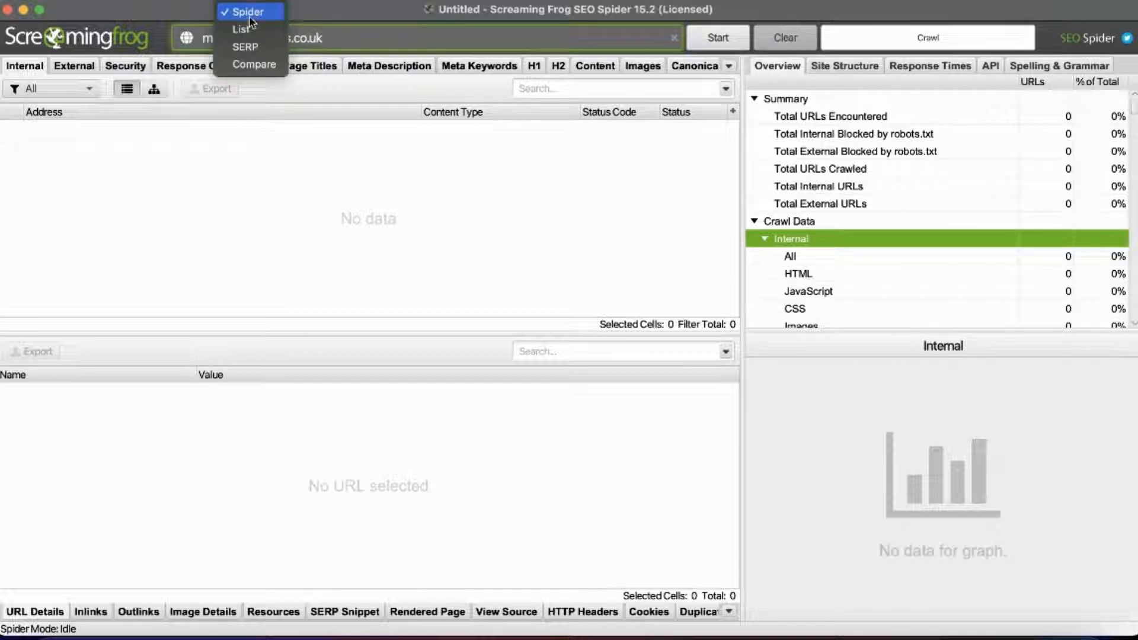
pyautogui.moveTo(285, 1)
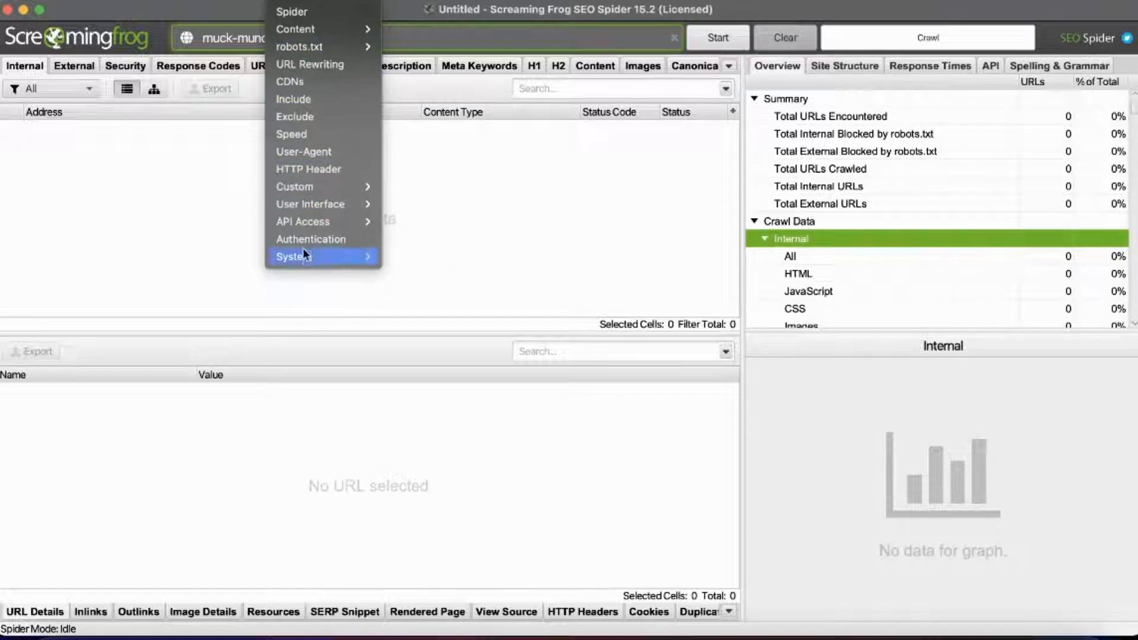
pyautogui.moveTo(330, 263)
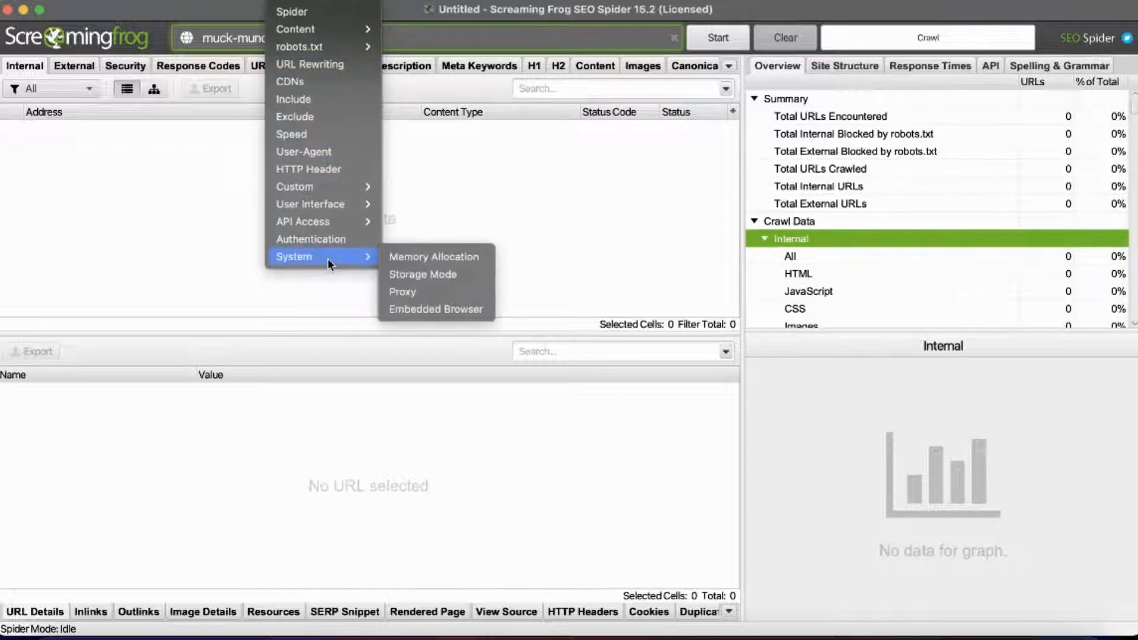
pyautogui.click(445, 276)
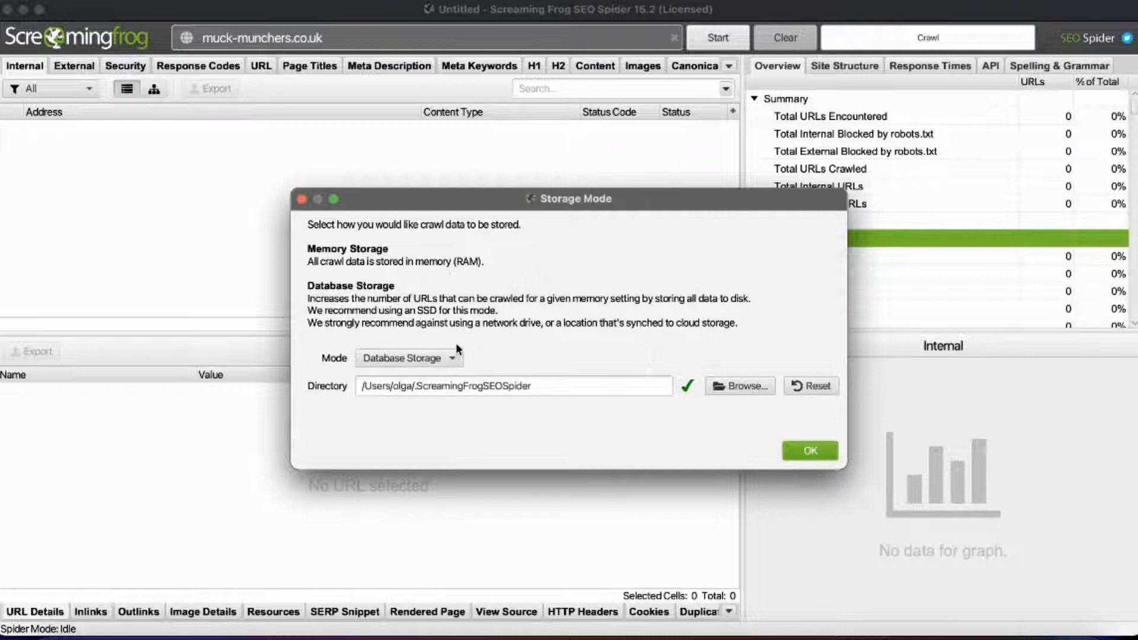
pyautogui.click(448, 363)
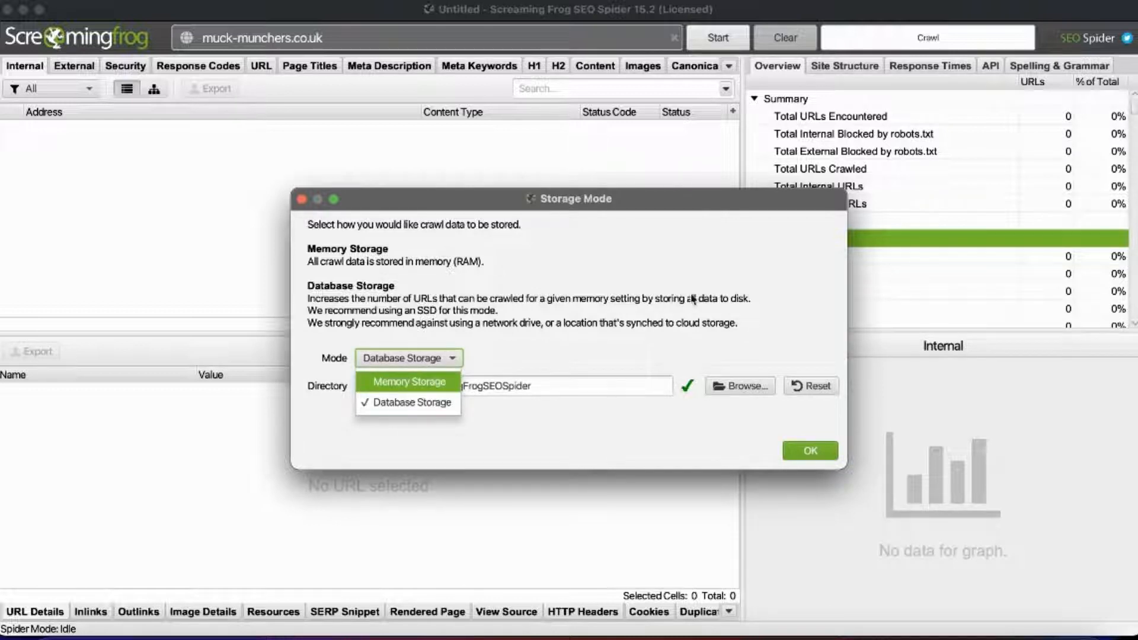
pyautogui.click(676, 300)
pyautogui.click(809, 450)
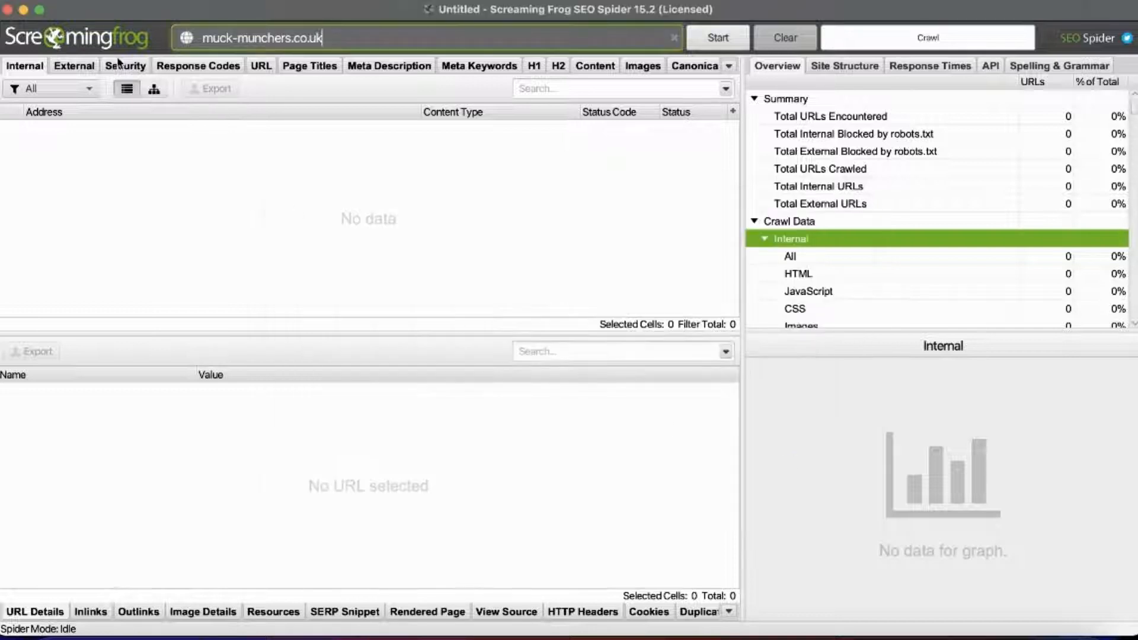
# Review the memory allocation presets and confirm the 2 GB (Default) preset.
pyautogui.click(293, 2)
pyautogui.moveTo(335, 257)
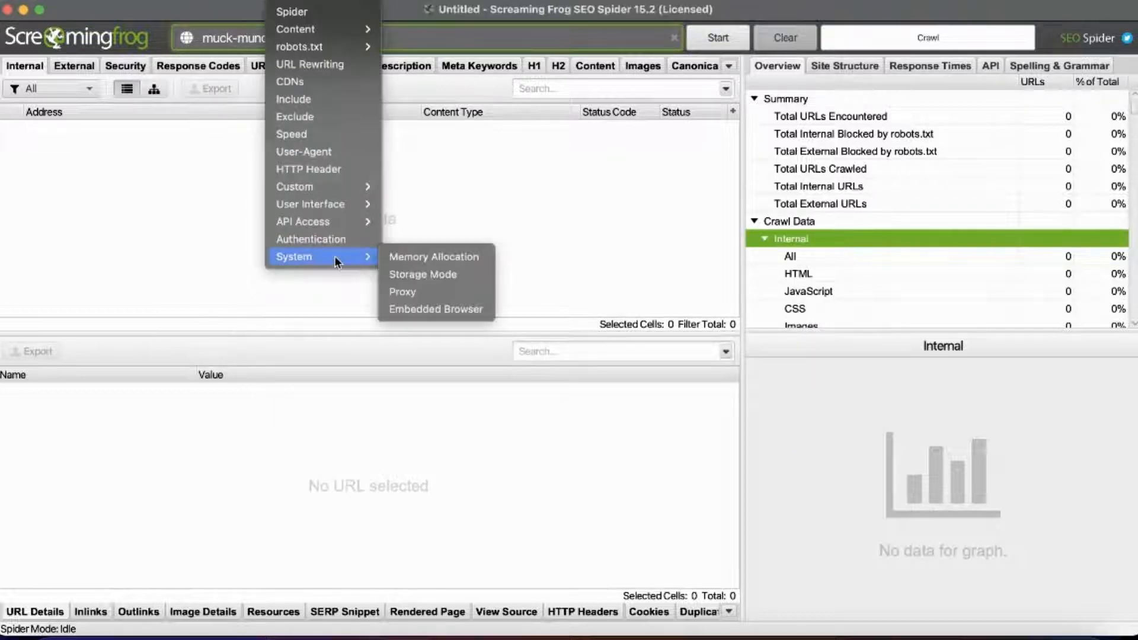
pyautogui.click(415, 257)
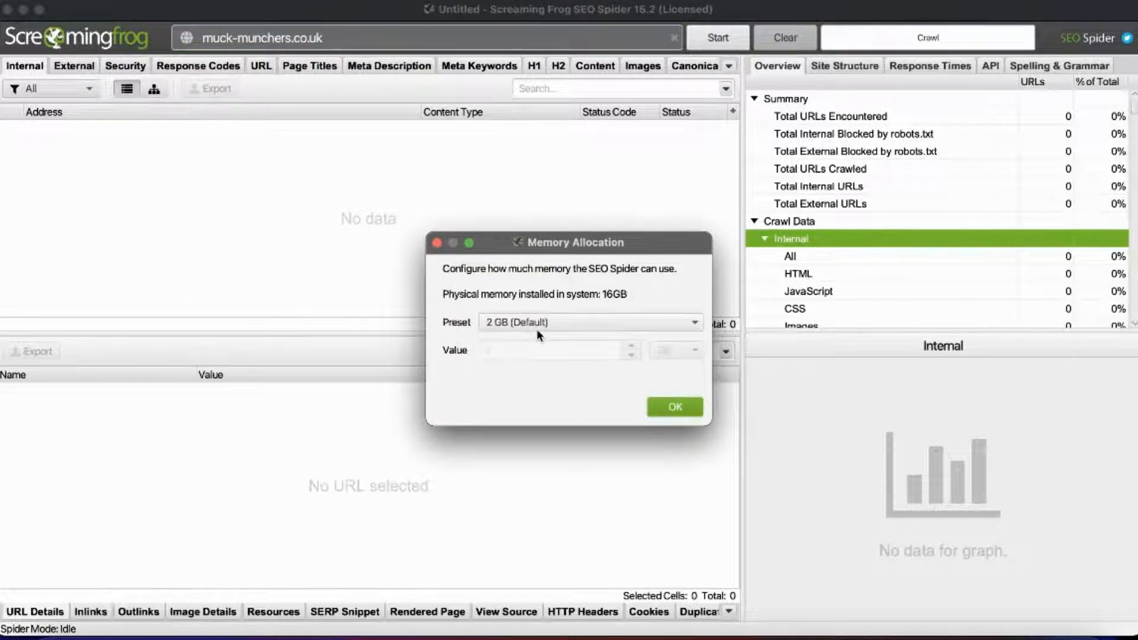
pyautogui.click(518, 322)
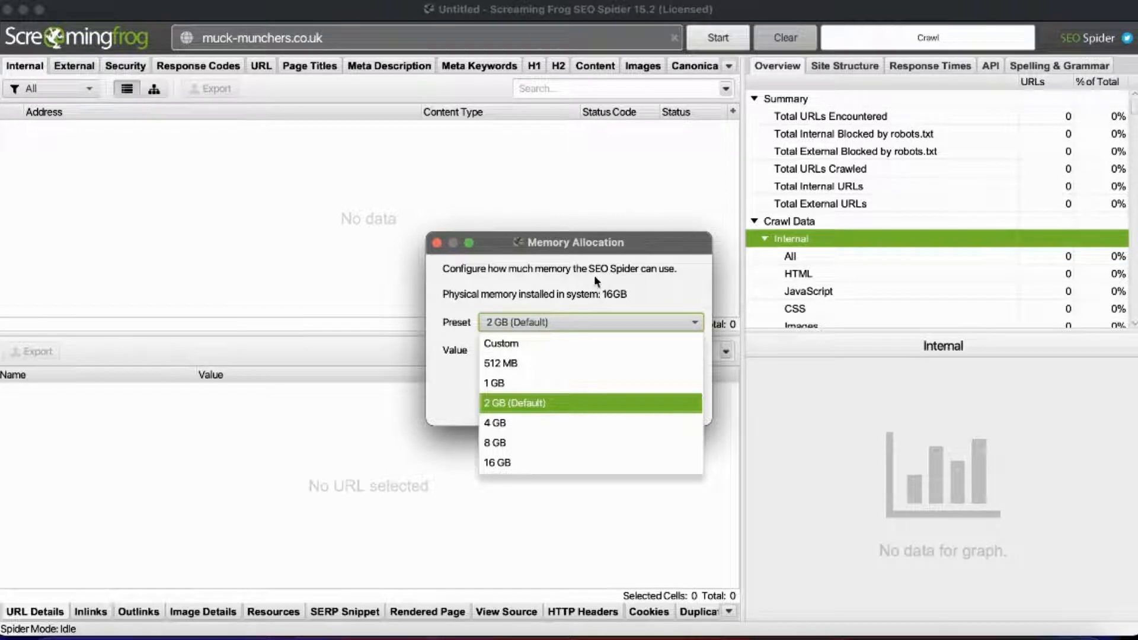
pyautogui.click(649, 315)
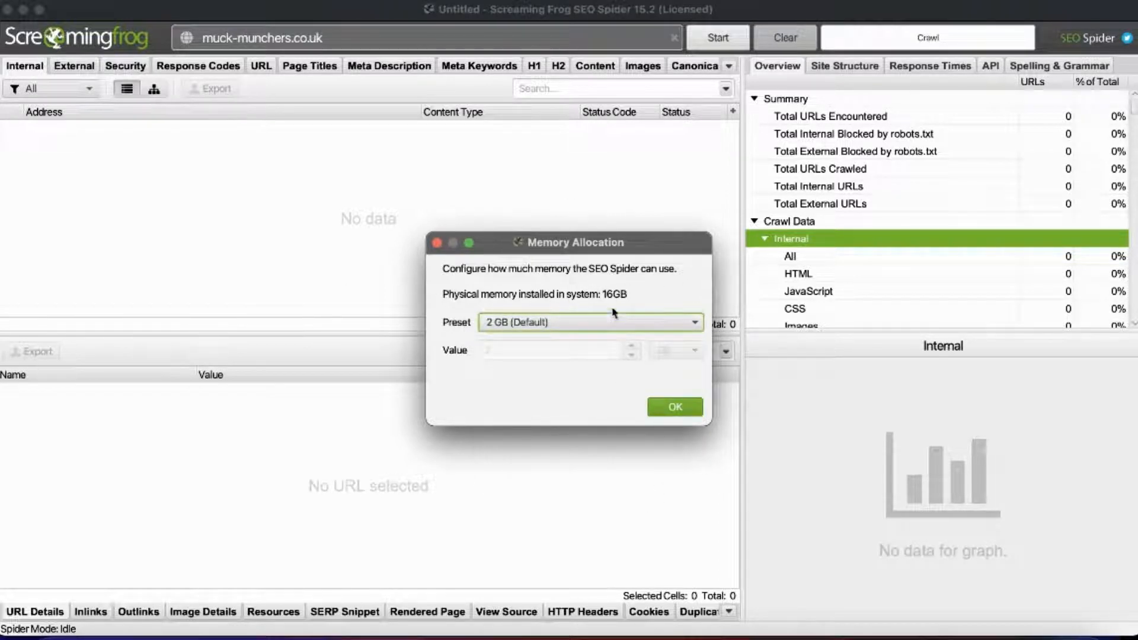
pyautogui.click(687, 409)
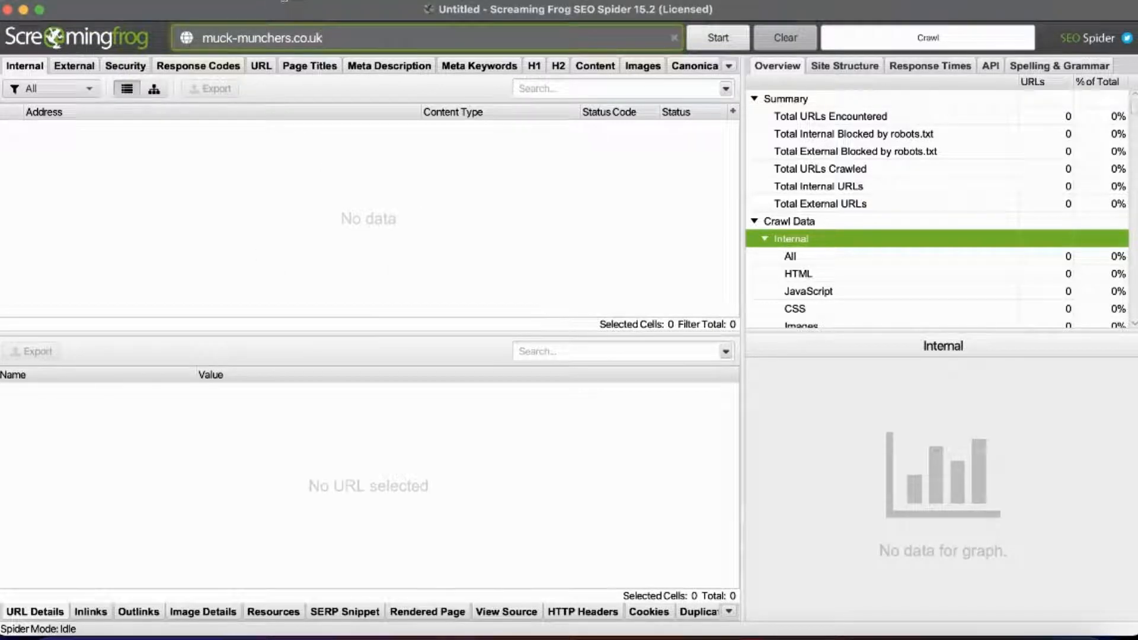
# In the spider configuration's page links, enable crawling of Hreflang and both crawling and storing of AMP.
pyautogui.click(286, 0)
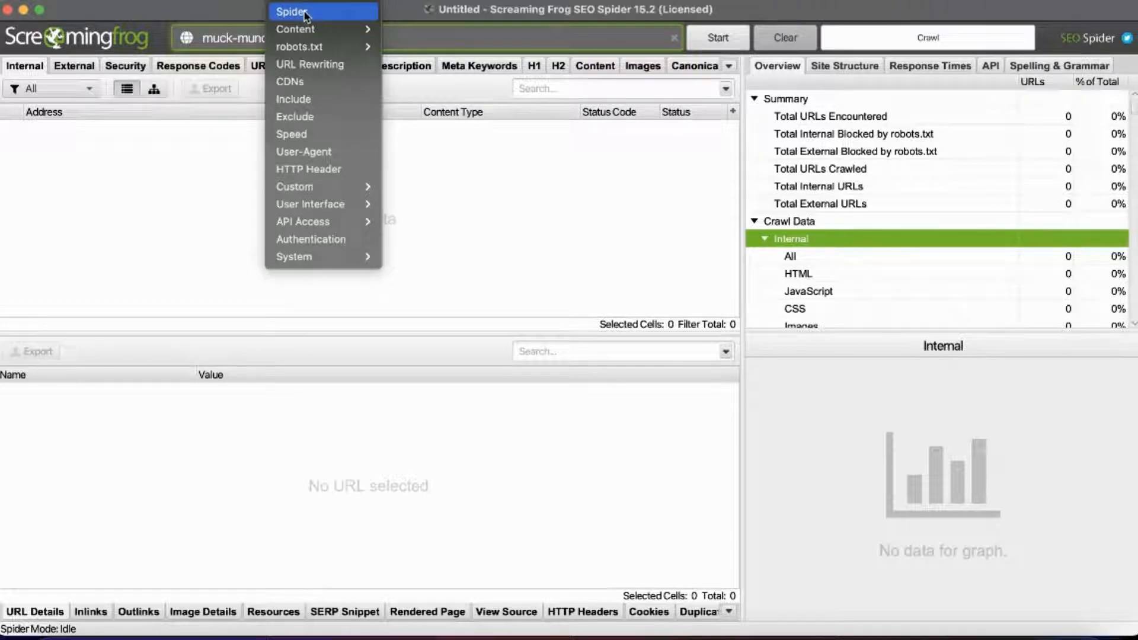
pyautogui.click(306, 13)
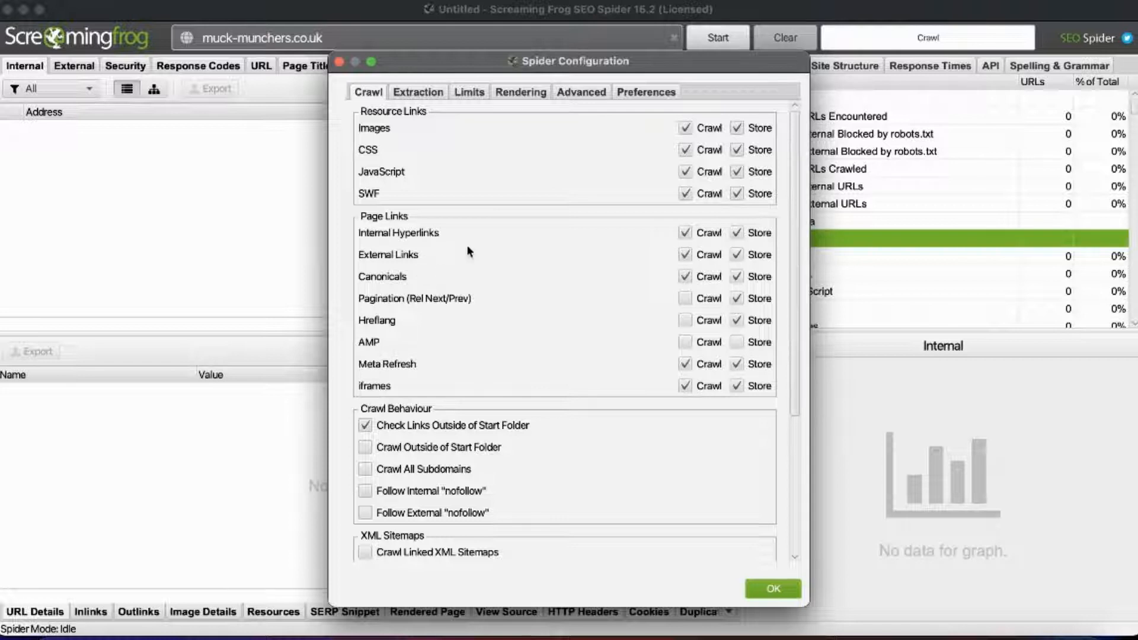
pyautogui.scroll(-1, 541, 224)
pyautogui.scroll(1, 541, 223)
pyautogui.scroll(-1, 549, 247)
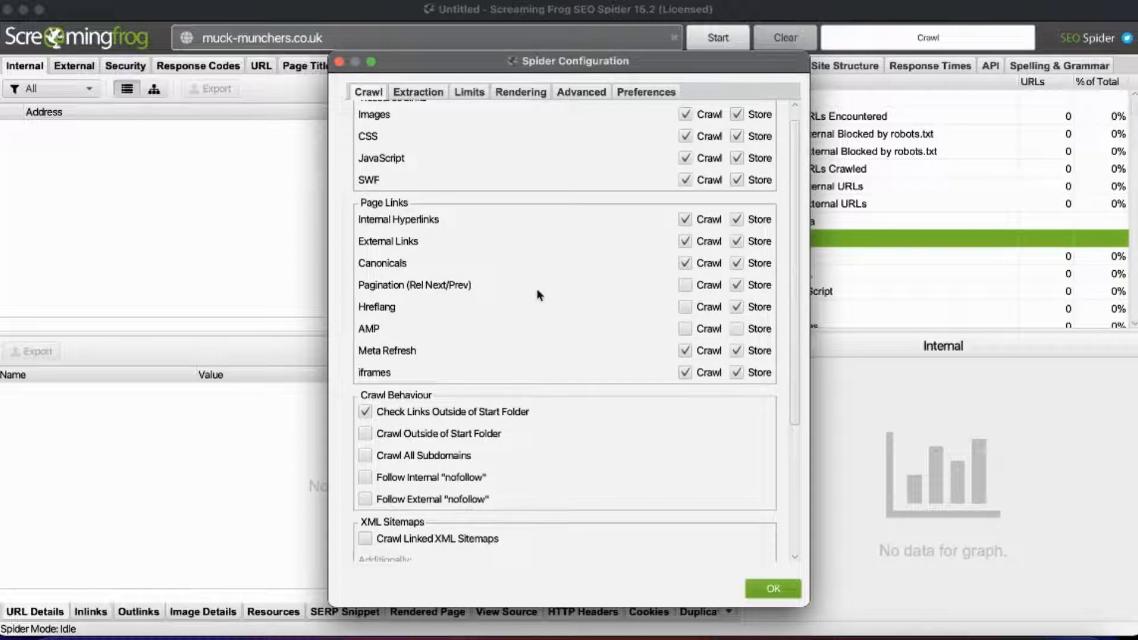
pyautogui.click(686, 308)
pyautogui.click(684, 328)
pyautogui.click(737, 328)
# Enable Crawl Linked XML Sitemaps in the spider's crawl settings.
pyautogui.scroll(-1, 496, 314)
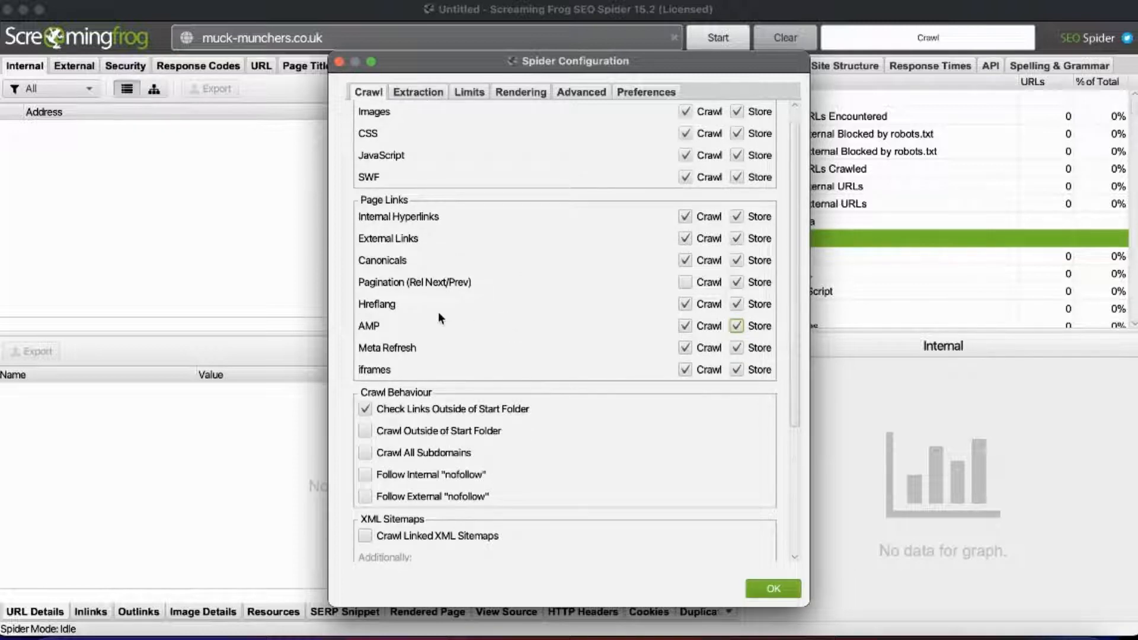
pyautogui.scroll(-2, 538, 336)
pyautogui.scroll(-4, 519, 339)
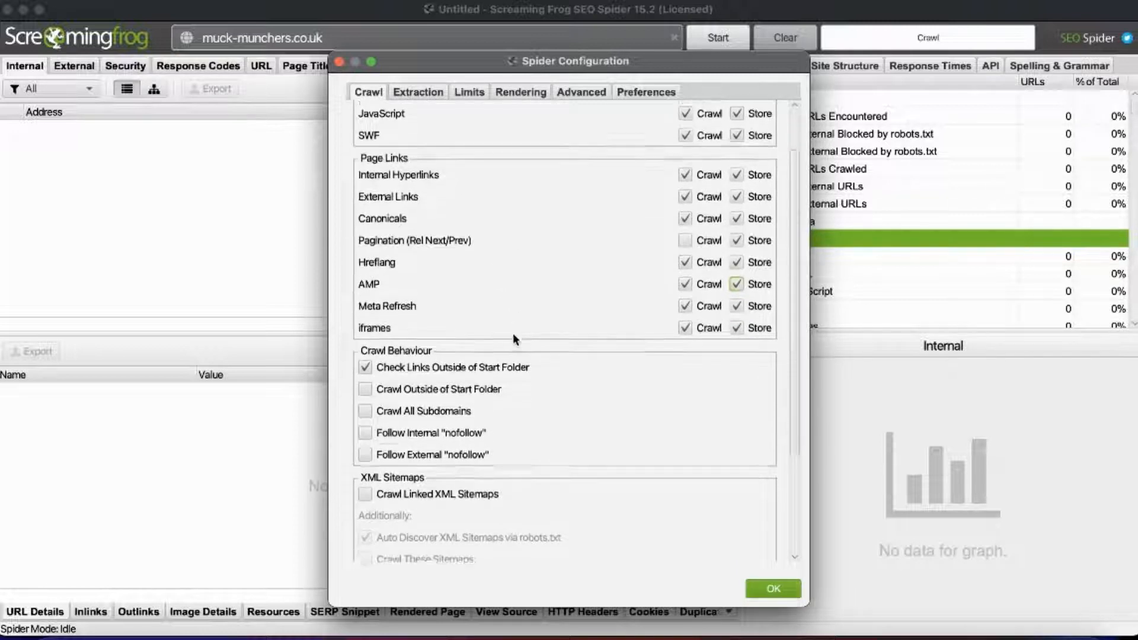
pyautogui.scroll(-5, 508, 308)
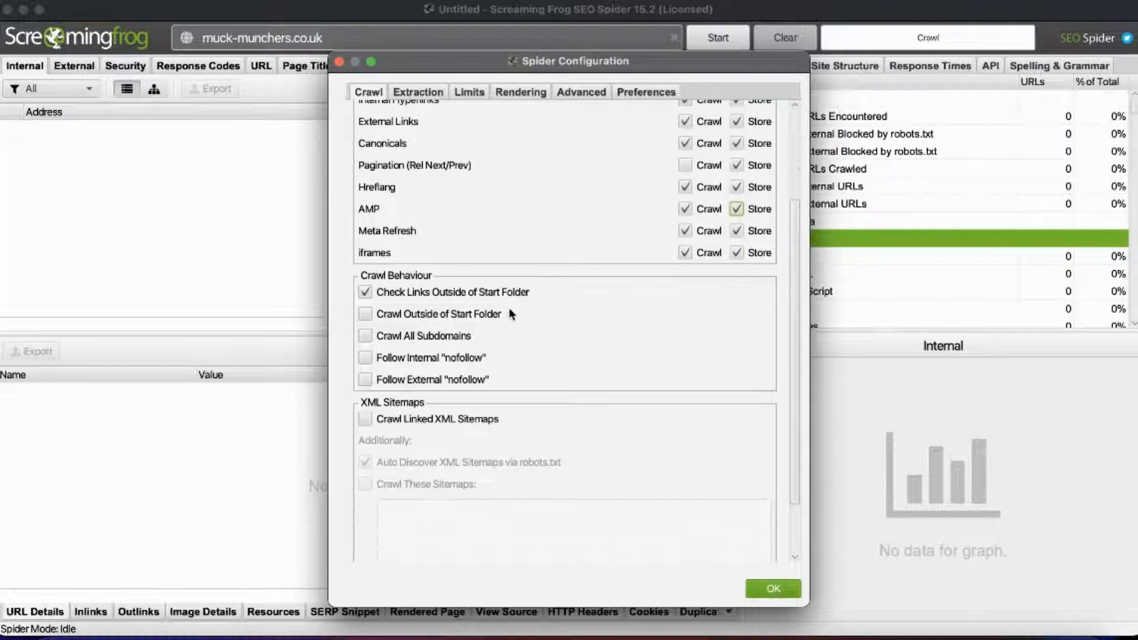
pyautogui.click(366, 387)
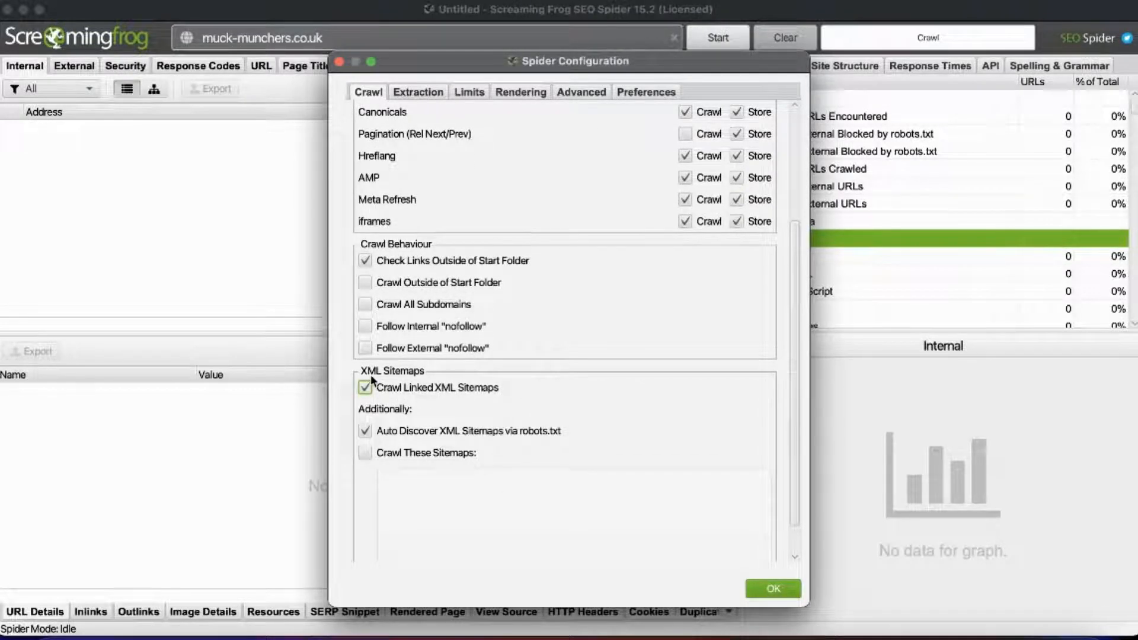
pyautogui.scroll(-3, 498, 391)
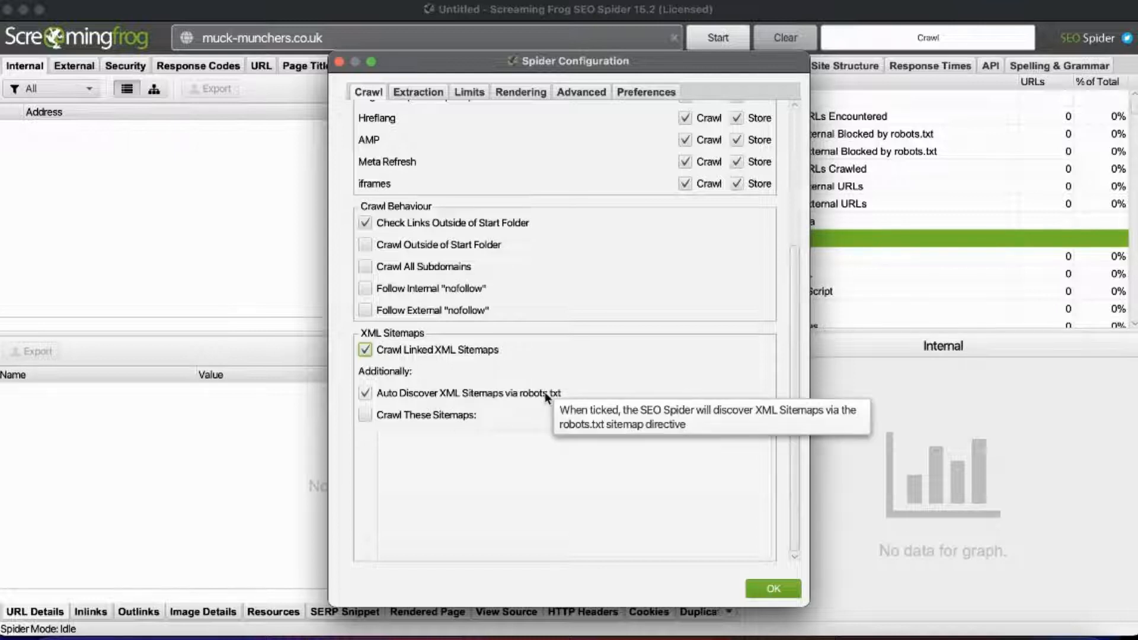
# Examine the Crawl These Sitemaps option and the crawl behaviour settings, leaving Crawl These Sitemaps off.
pyautogui.click(365, 415)
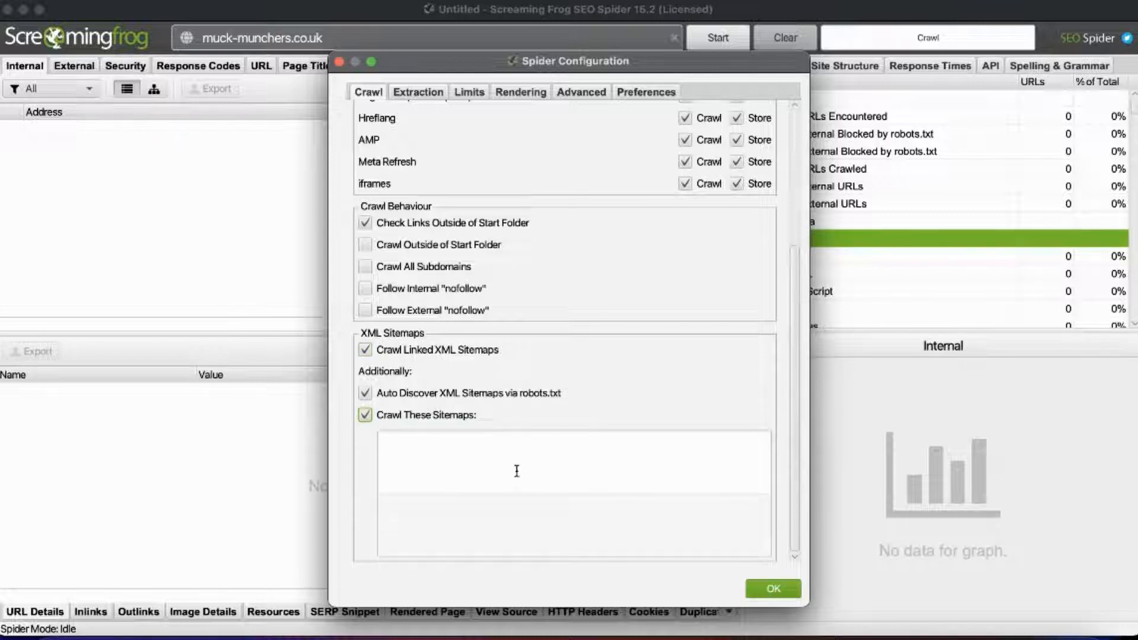
pyautogui.click(364, 416)
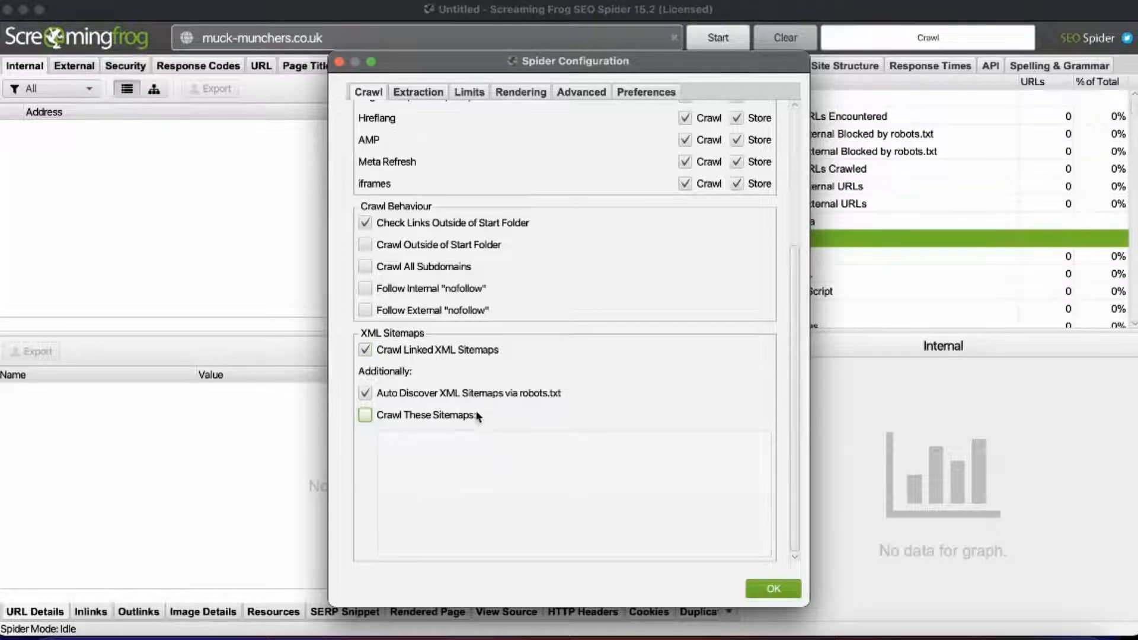
pyautogui.scroll(1, 455, 418)
pyautogui.scroll(5, 453, 413)
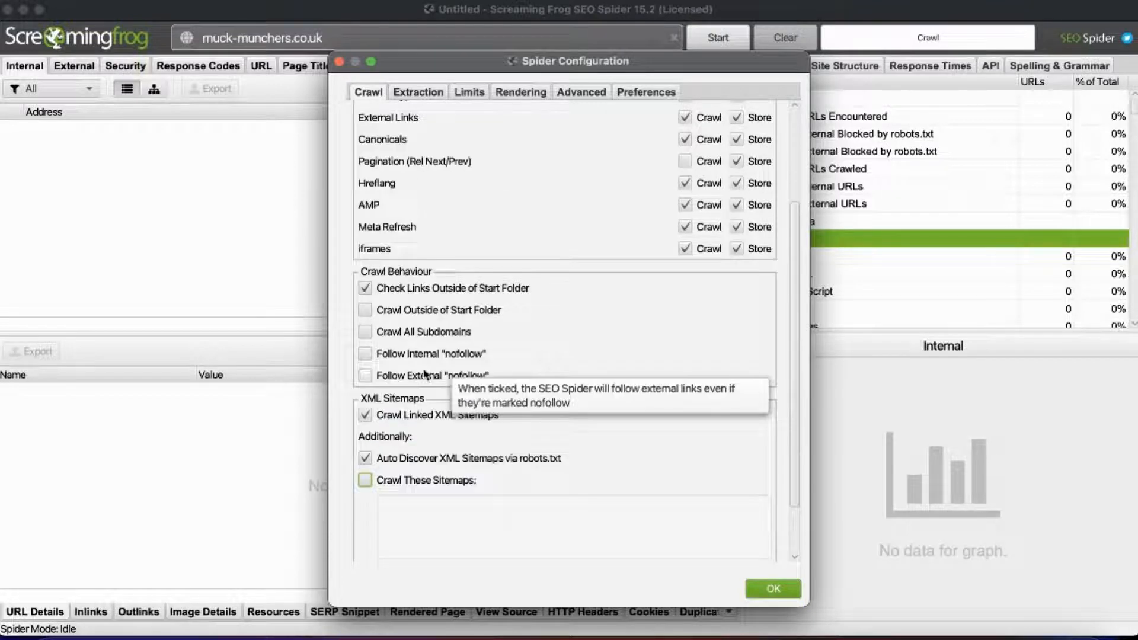
pyautogui.scroll(-3, 500, 478)
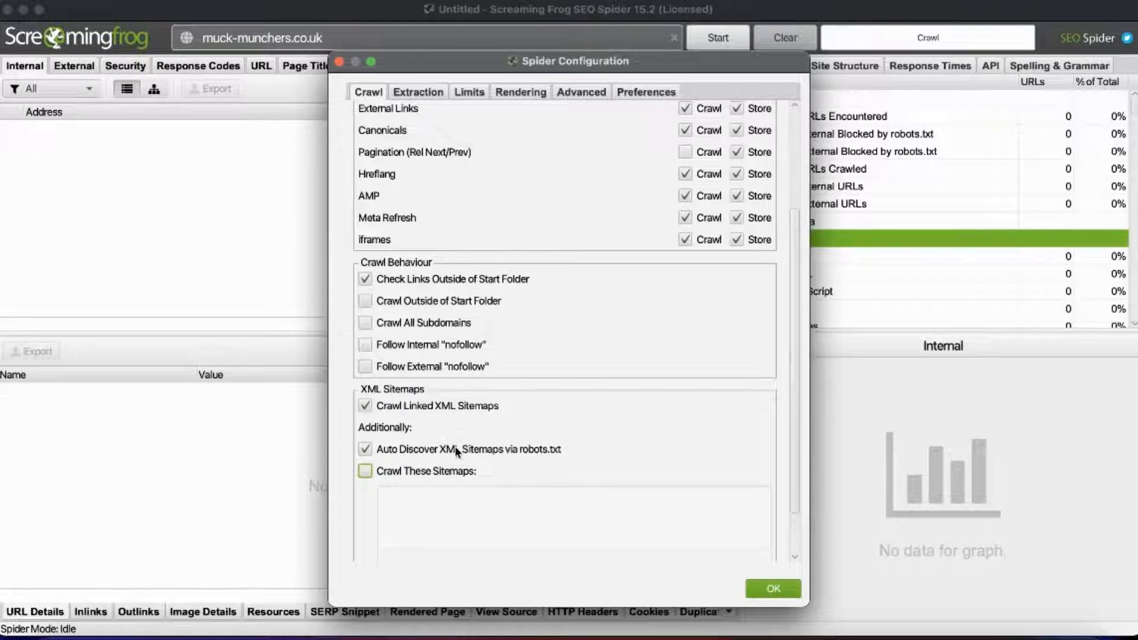
pyautogui.scroll(-1, 467, 447)
pyautogui.scroll(-1, 468, 449)
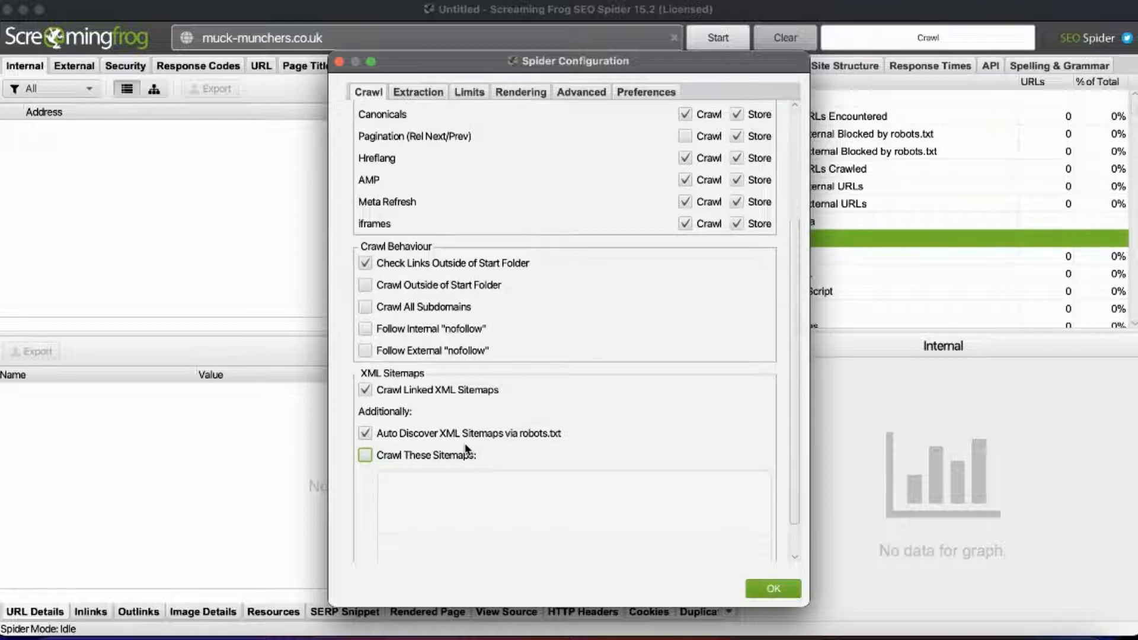
pyautogui.scroll(-3, 467, 448)
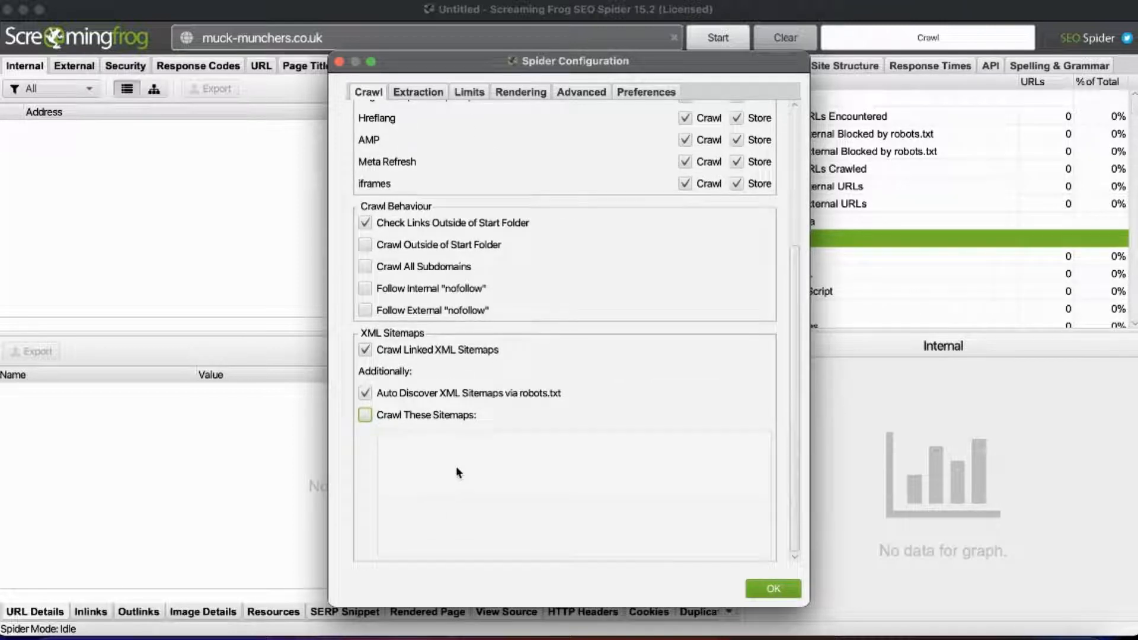
pyautogui.scroll(6, 454, 468)
# Enable HTTP Headers among the URL details in the spider's extraction settings.
pyautogui.click(418, 91)
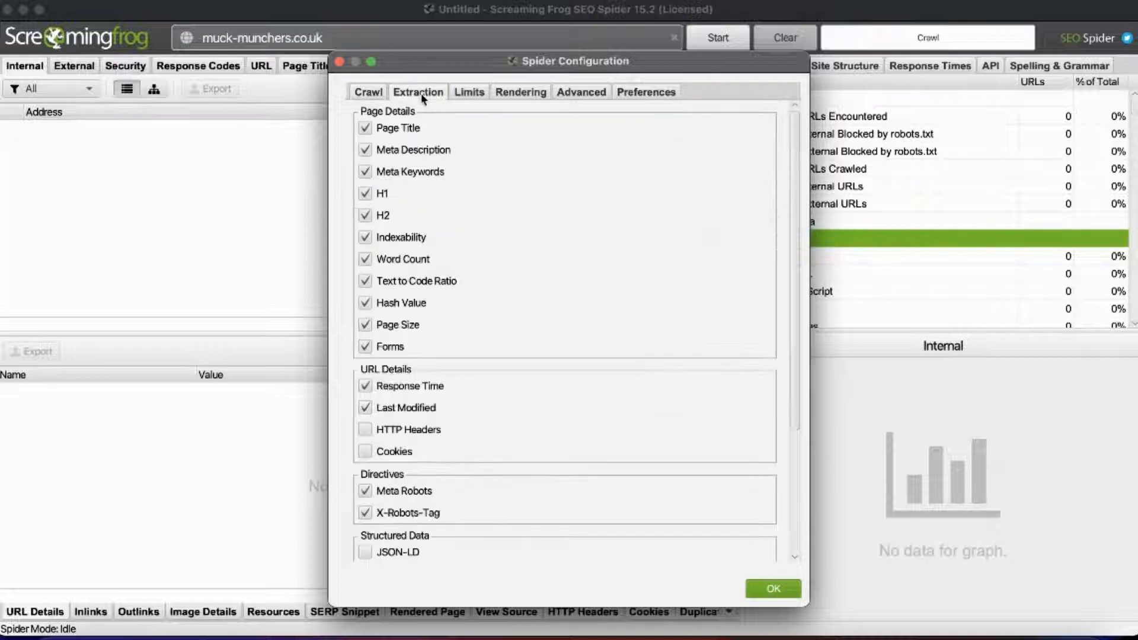
pyautogui.scroll(-7, 514, 247)
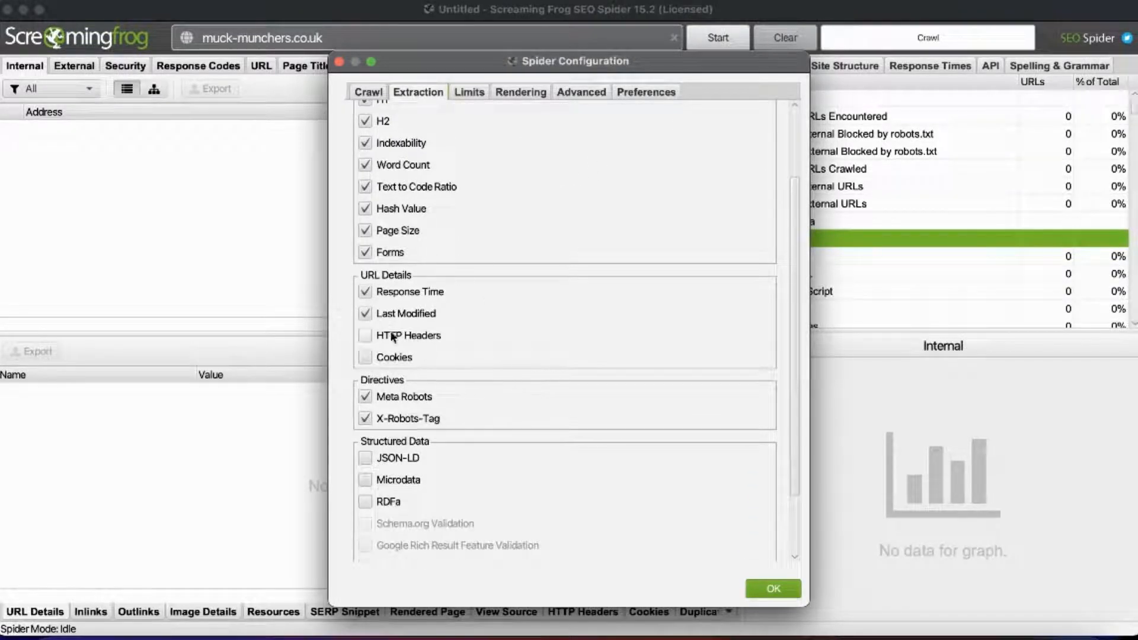
pyautogui.scroll(-6, 512, 361)
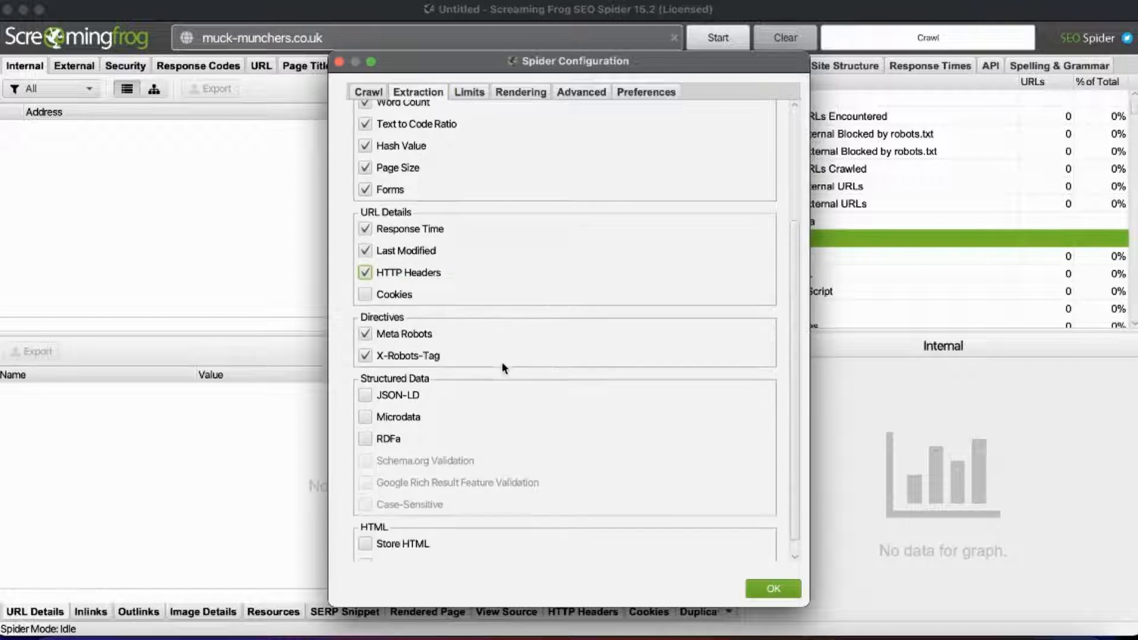
# Enable JSON-LD and Microdata extraction with Schema.org and Google Rich Result Feature validation, and turn on Store HTML.
pyautogui.click(365, 380)
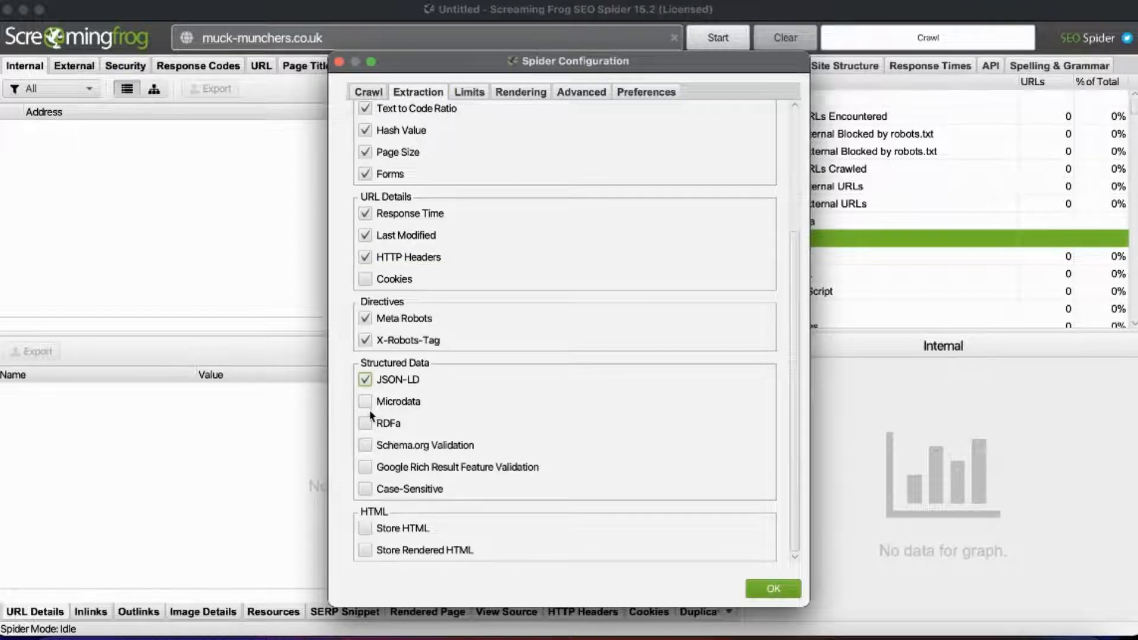
pyautogui.click(365, 402)
pyautogui.click(366, 446)
pyautogui.click(365, 467)
pyautogui.click(361, 528)
# Set the spider's rendering mode to JavaScript.
pyautogui.click(469, 93)
pyautogui.click(521, 94)
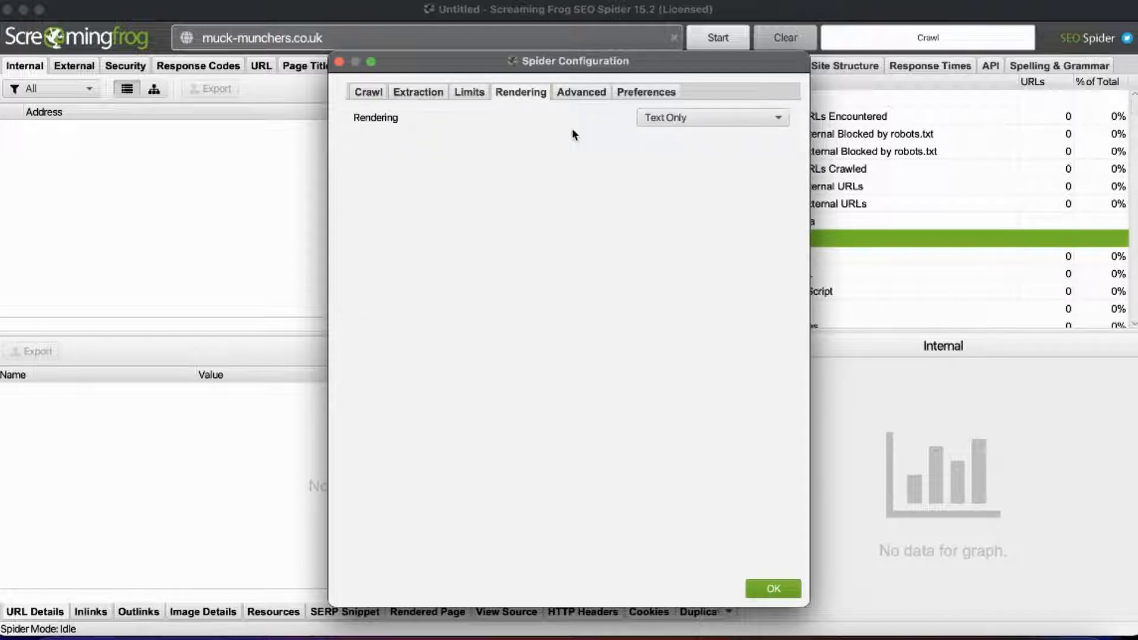
pyautogui.click(750, 121)
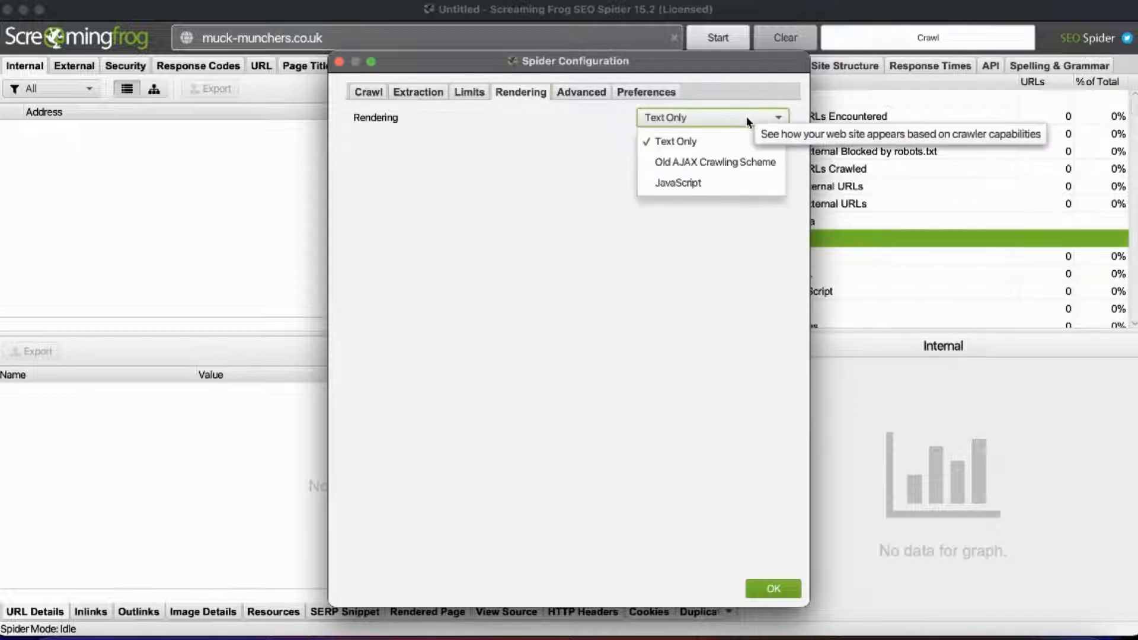
pyautogui.click(703, 186)
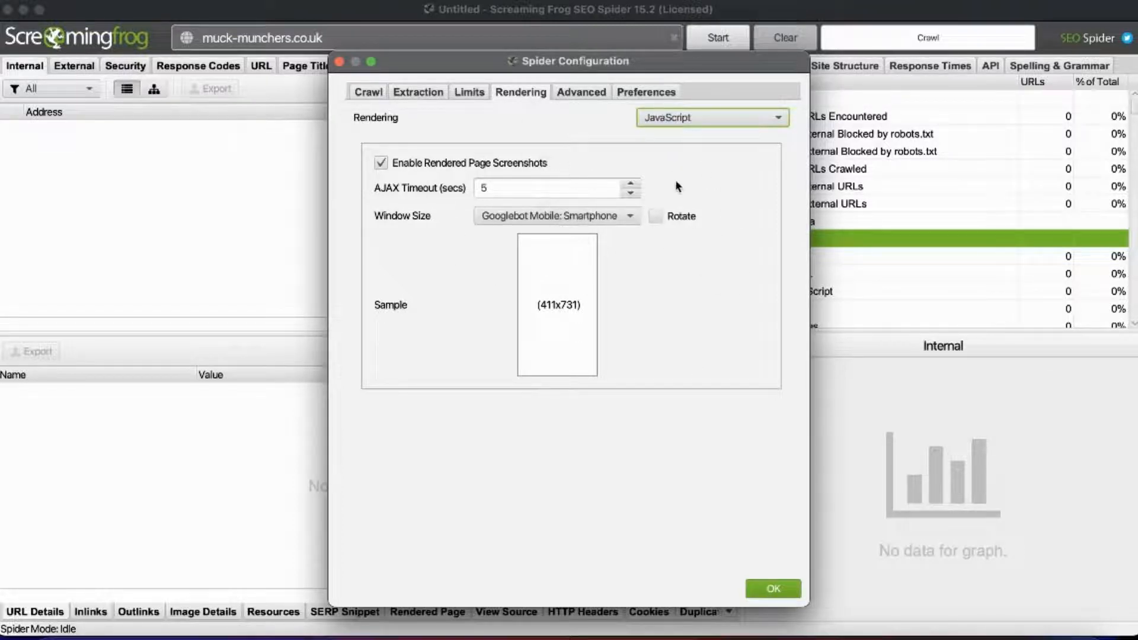
# Review the spider's advanced and crawl settings, including the XML sitemap options, and accept the spider configuration.
pyautogui.click(581, 91)
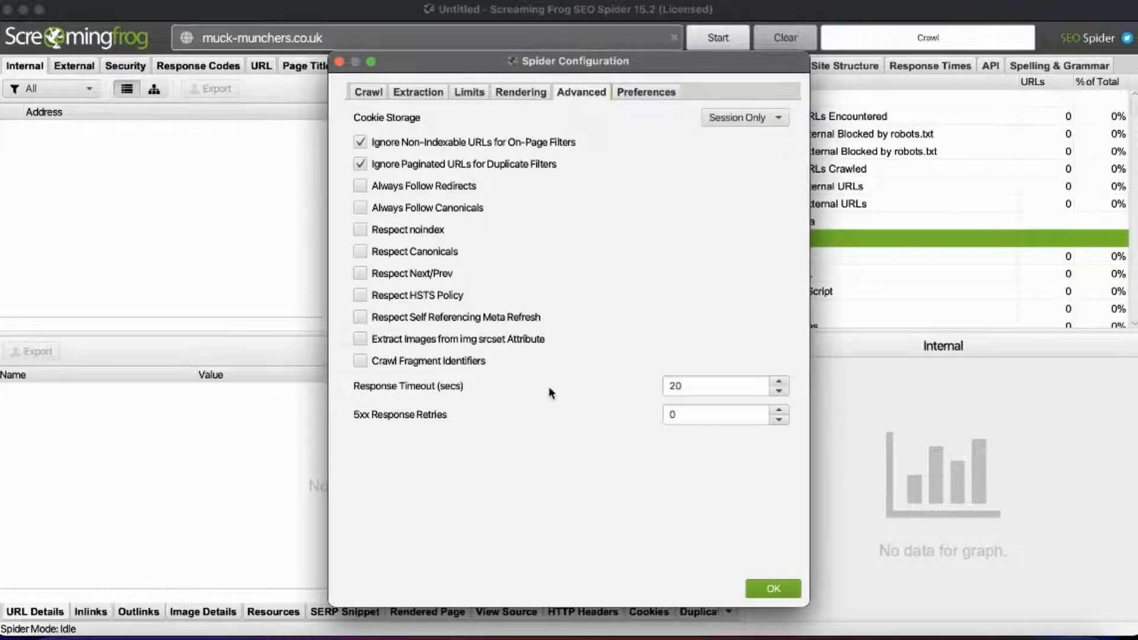
pyautogui.click(647, 93)
pyautogui.click(581, 92)
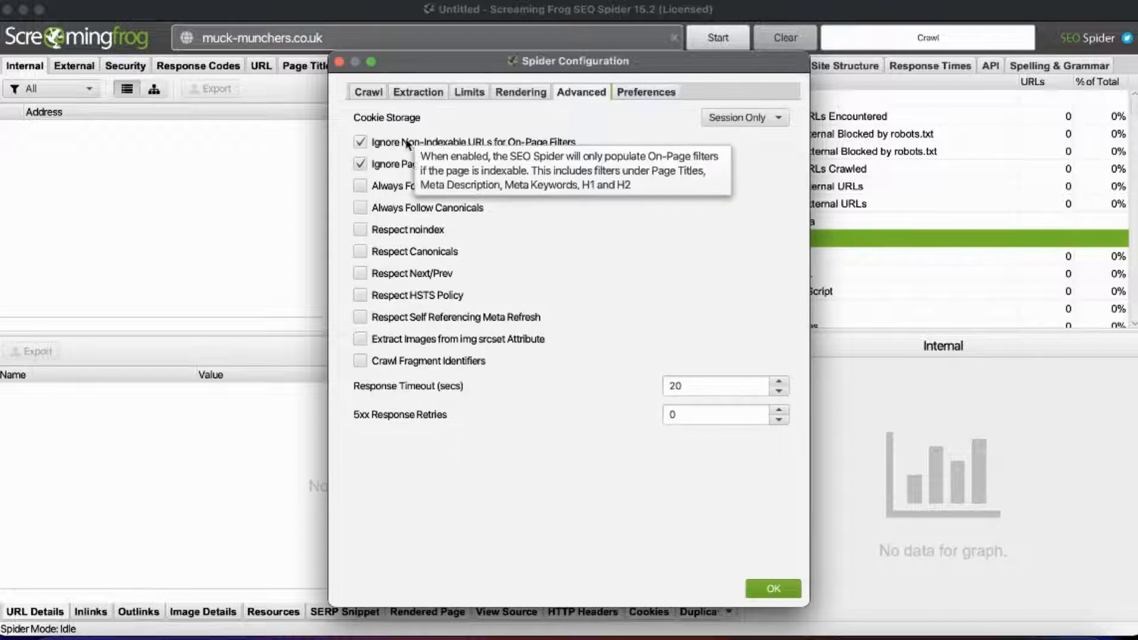
pyautogui.click(372, 93)
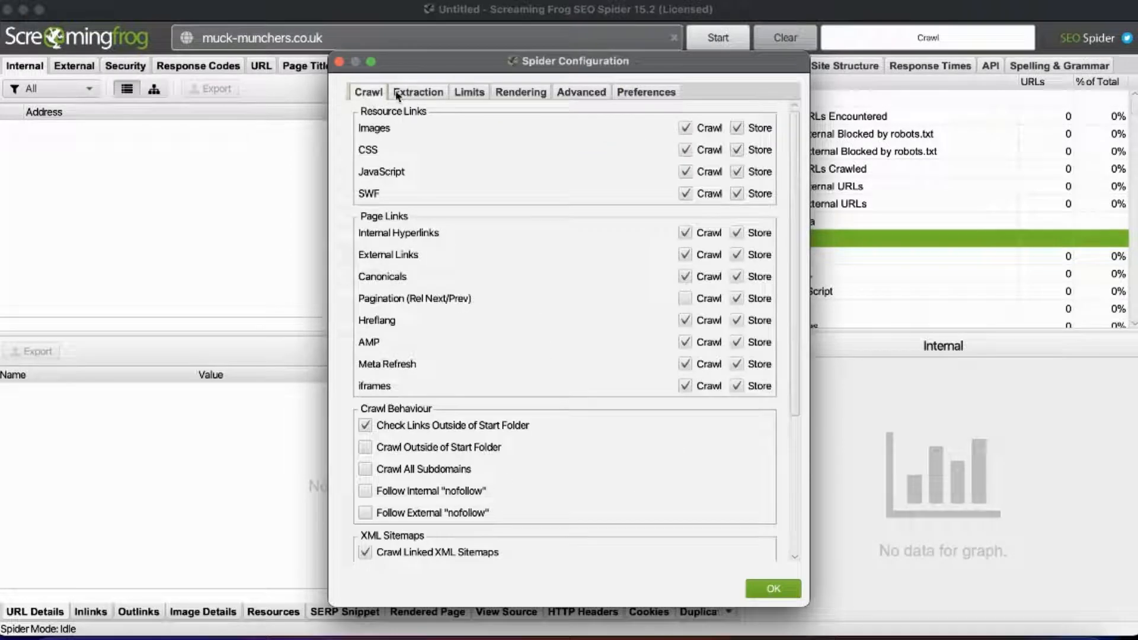
pyautogui.scroll(-3, 580, 335)
pyautogui.scroll(-3, 578, 331)
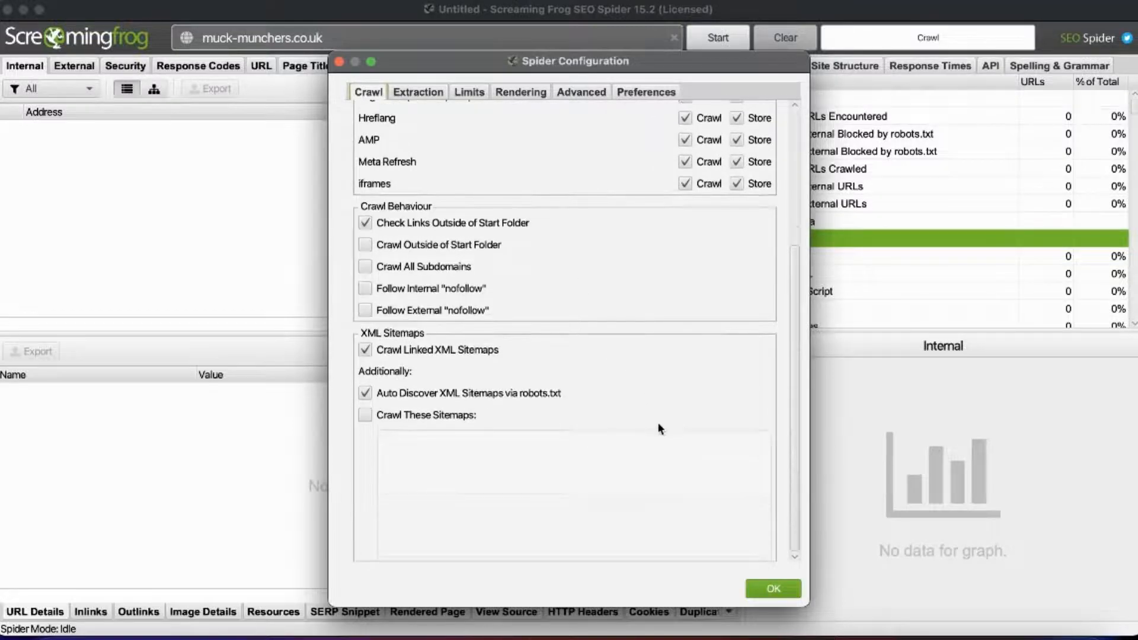
pyautogui.click(770, 592)
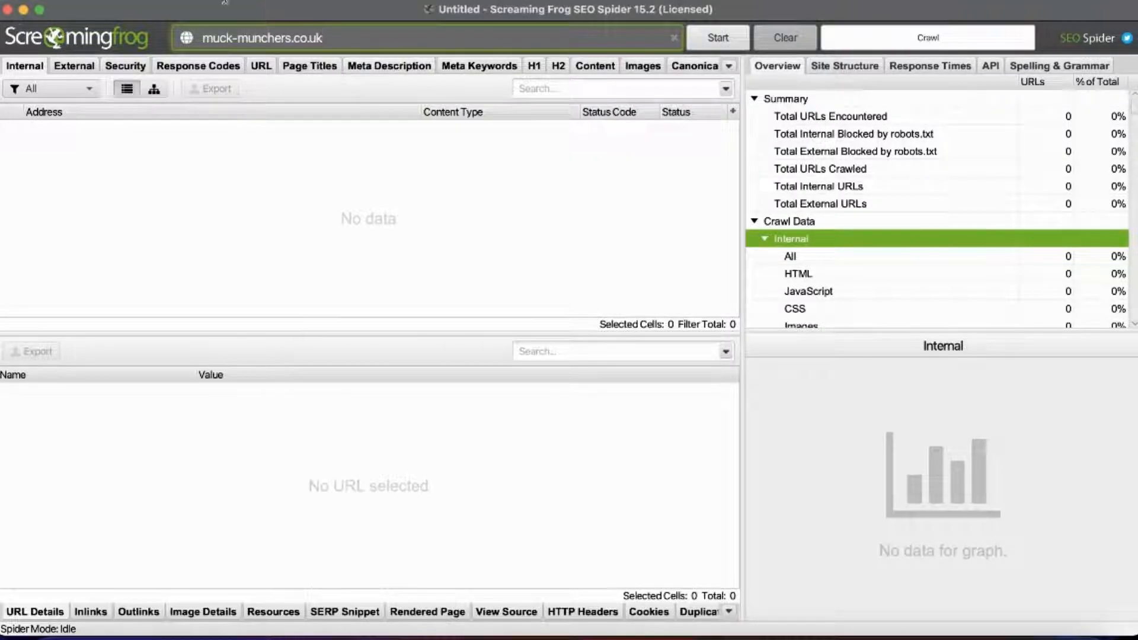
# Set the crawler's user-agent to the Googlebot (Smartphone) preset and confirm it.
pyautogui.click(310, 0)
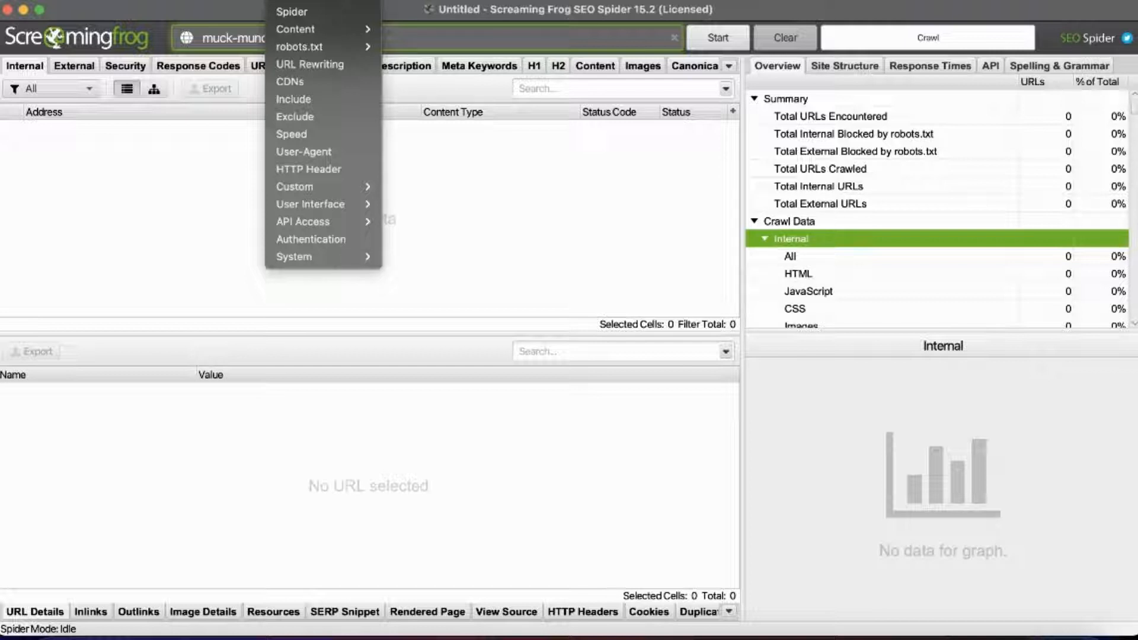
pyautogui.click(310, 154)
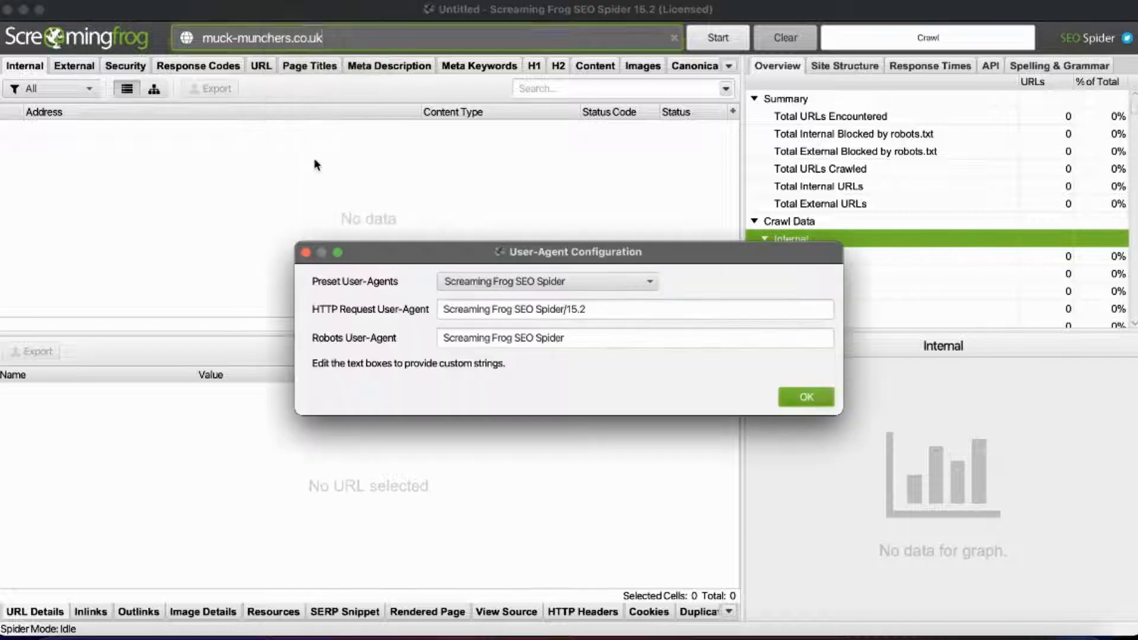
pyautogui.click(567, 283)
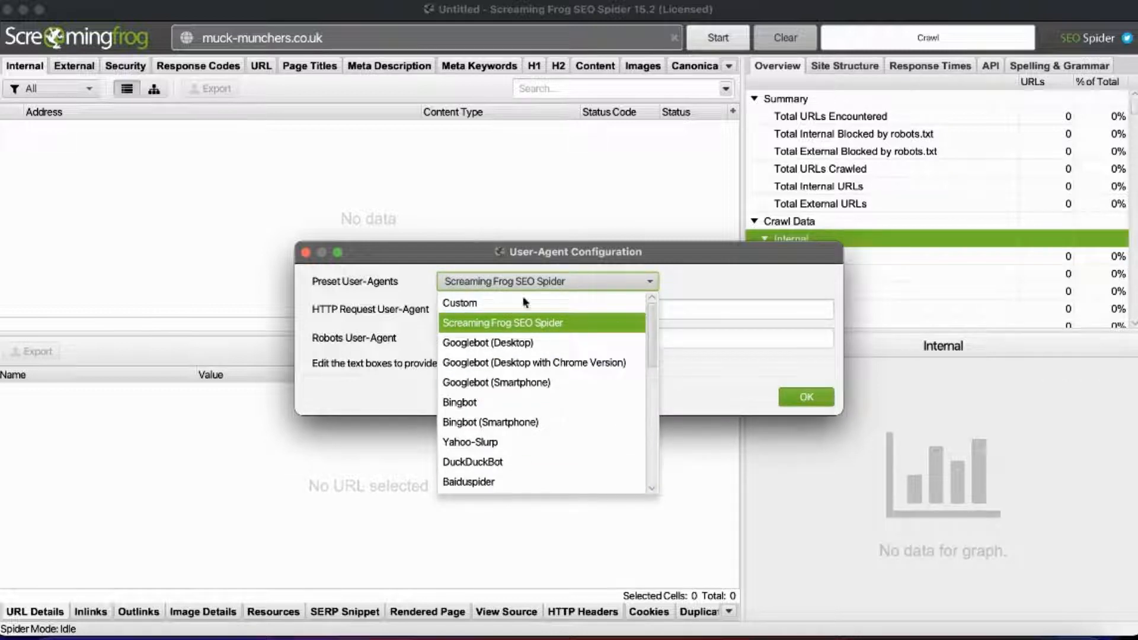
pyautogui.click(496, 382)
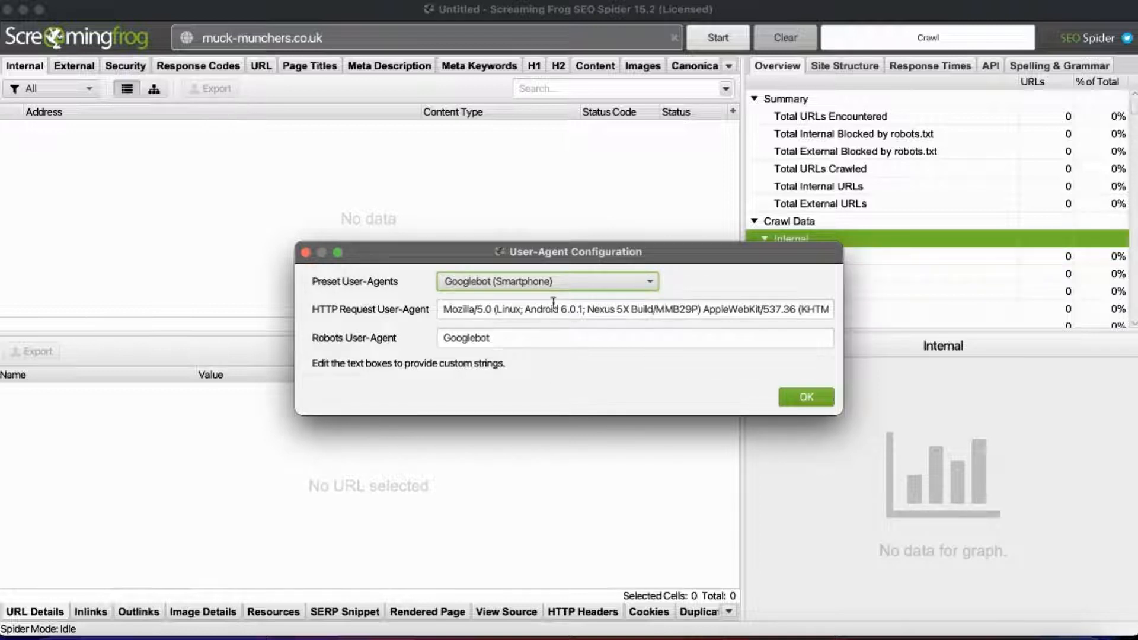
pyautogui.click(794, 393)
pyautogui.click(785, 399)
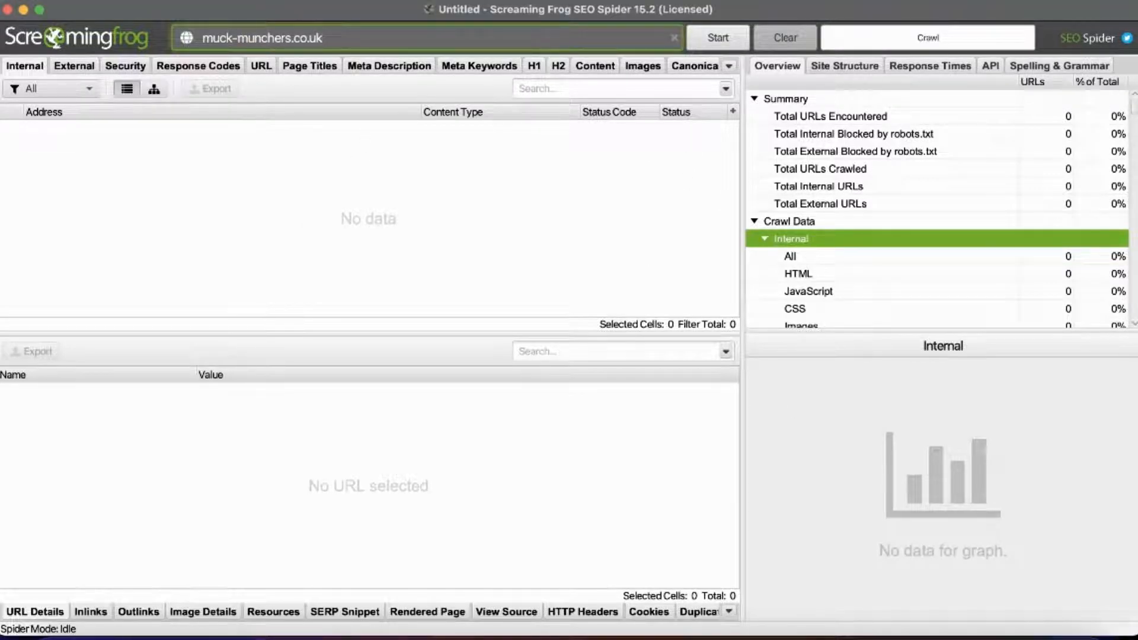
# Start the crawl of muck-munchers.co.uk.
pyautogui.click(247, 0)
pyautogui.moveTo(290, 0)
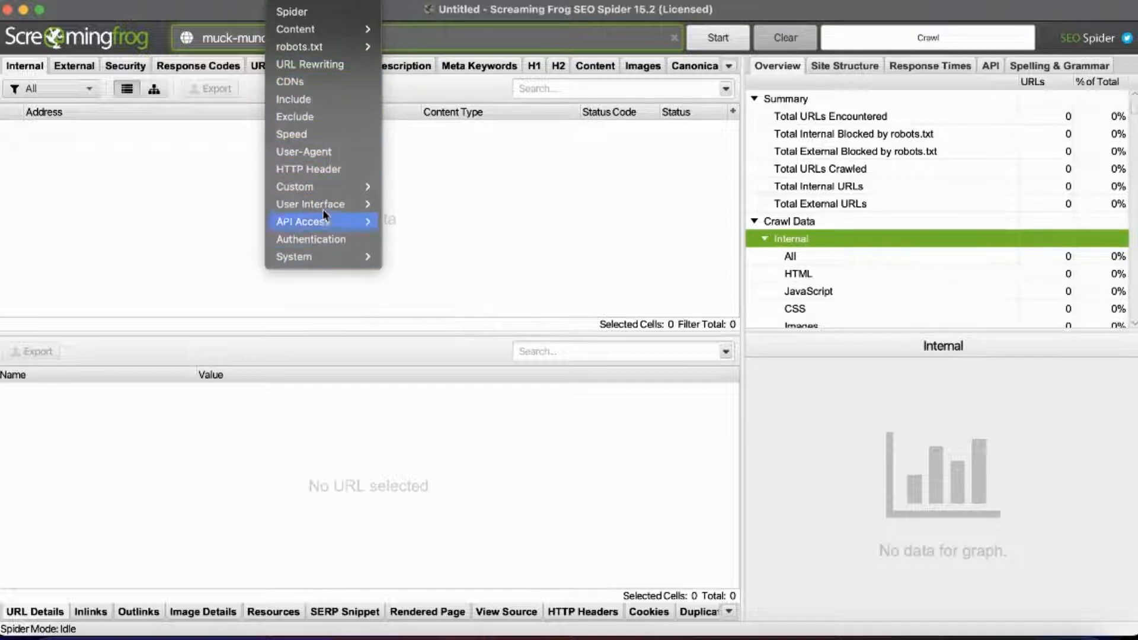
pyautogui.moveTo(332, 186)
pyautogui.click(613, 207)
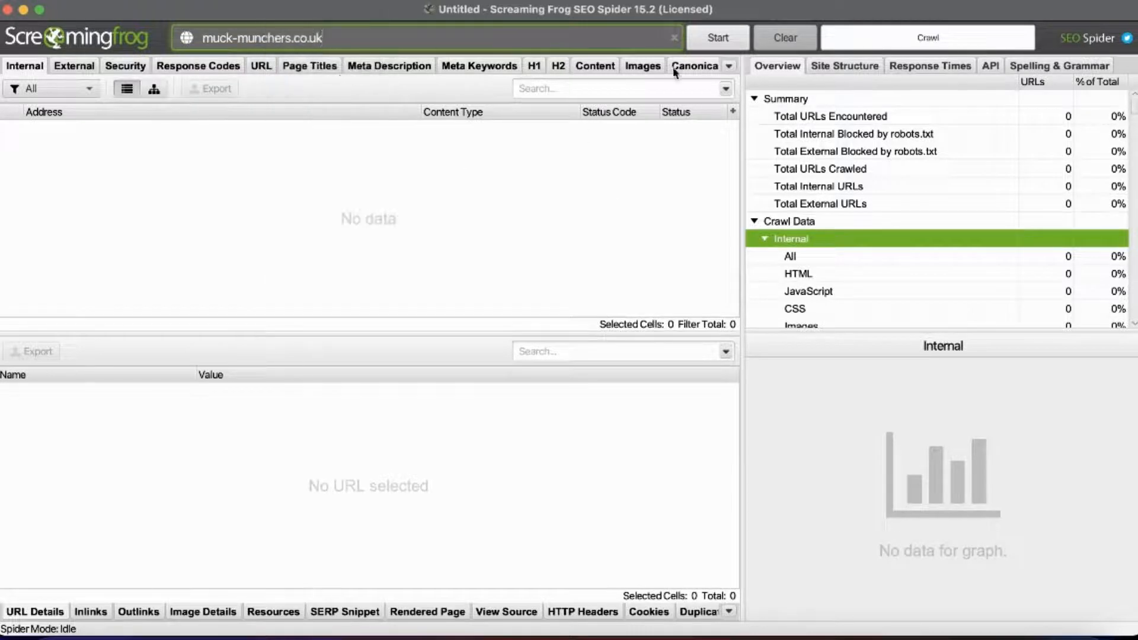
pyautogui.click(717, 39)
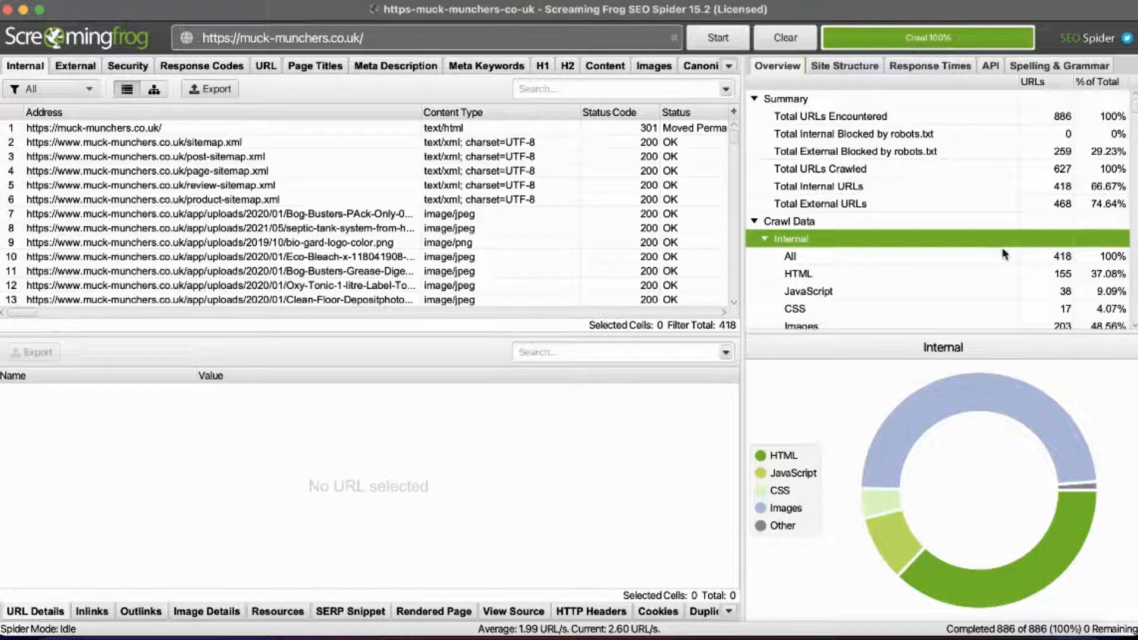
# Look through the available API Access integrations and run the crawl analysis on the finished crawl.
pyautogui.click(324, 0)
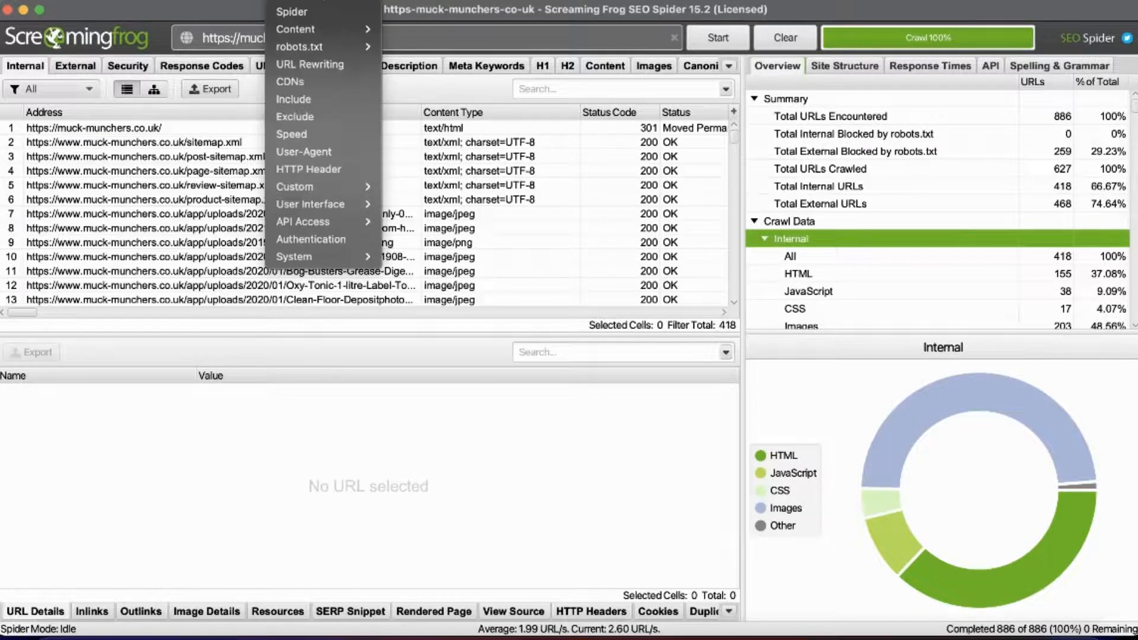
pyautogui.moveTo(282, 221)
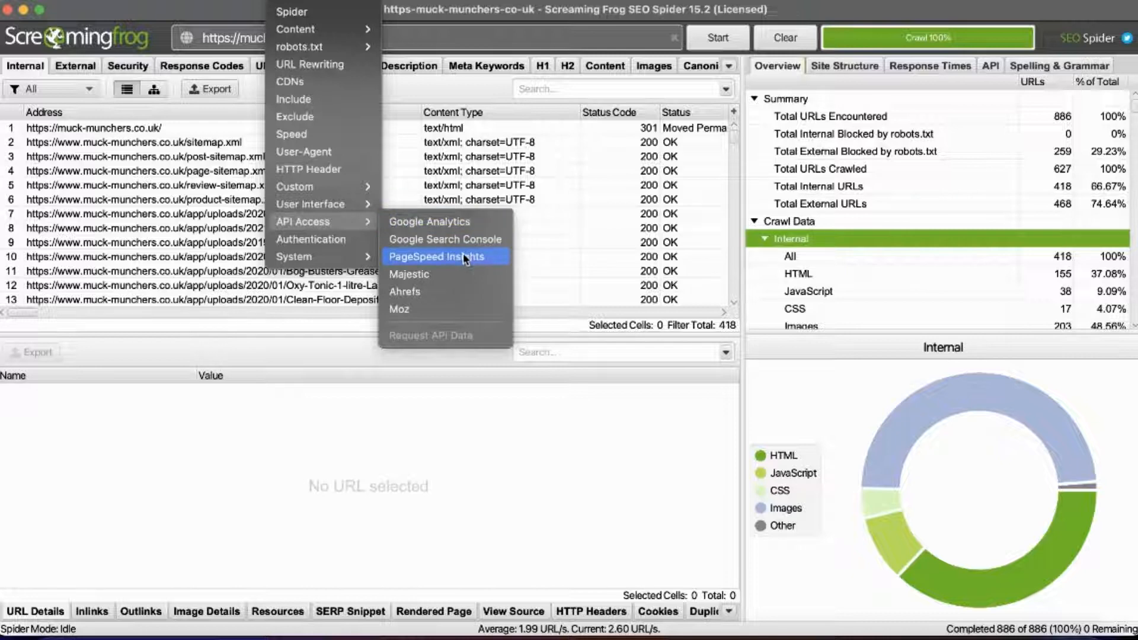
pyautogui.click(972, 249)
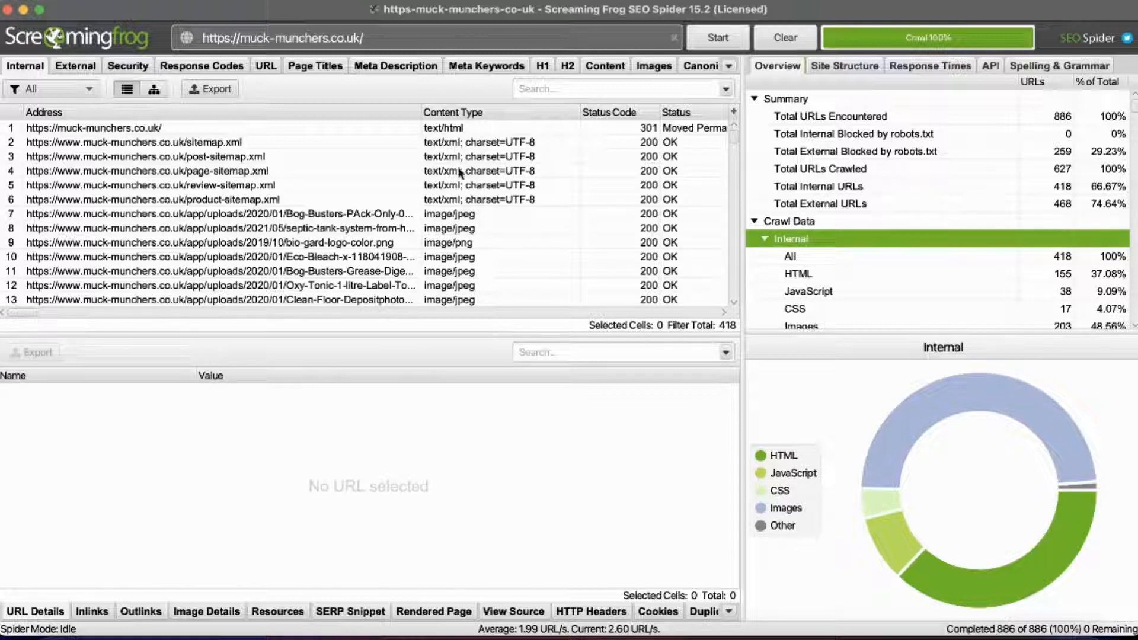
pyautogui.click(637, 1)
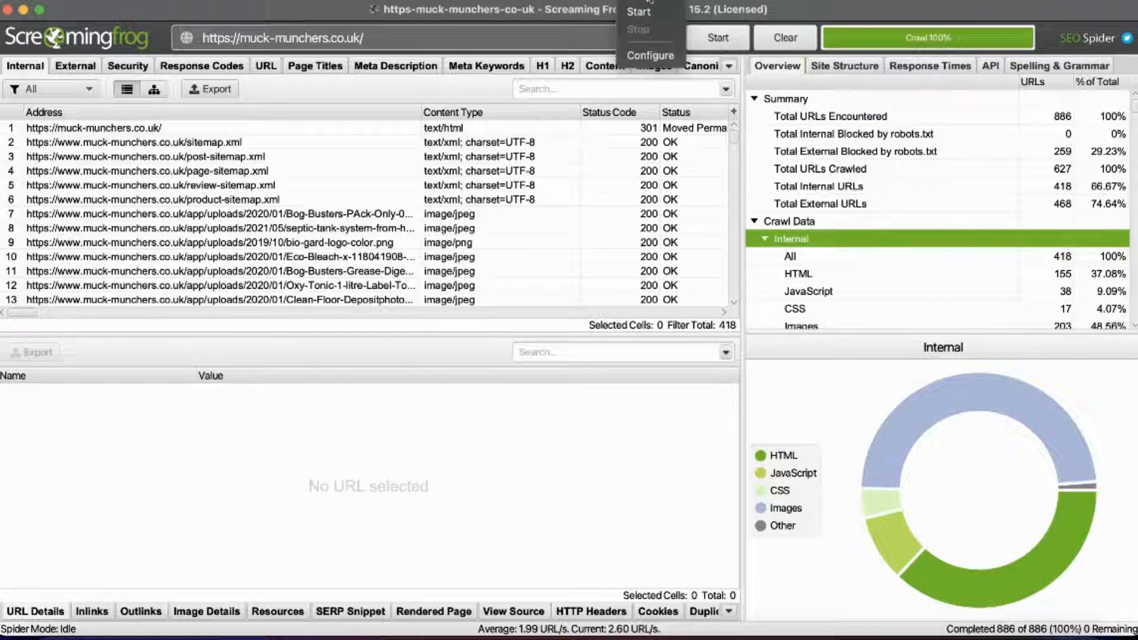
pyautogui.click(636, 13)
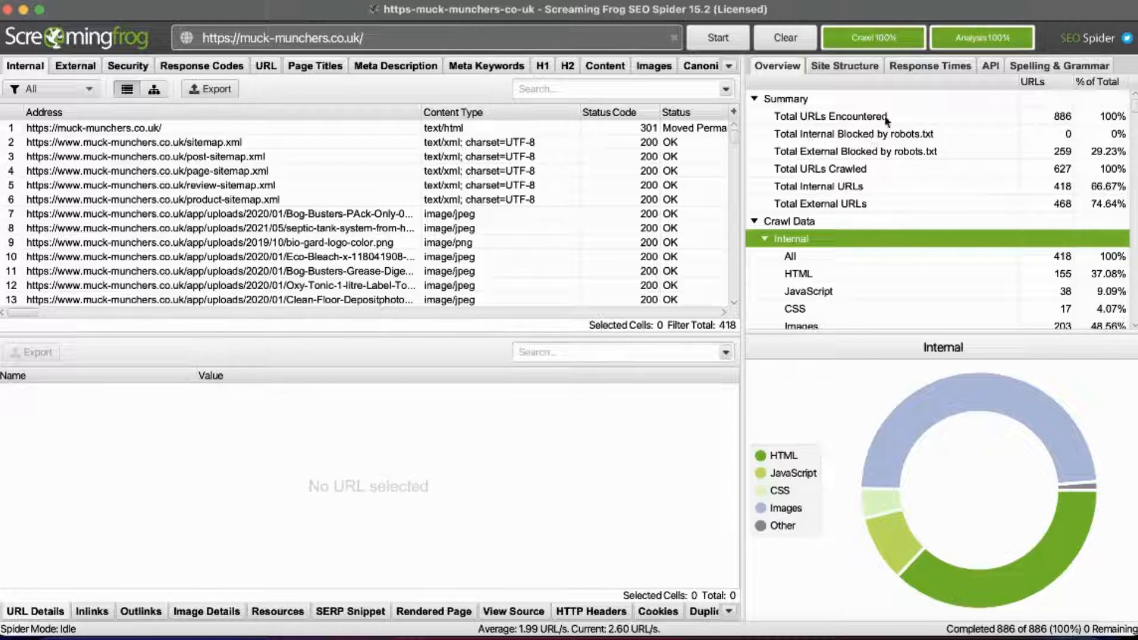
# Widen the crawl overview and examine its summary of encountered, blocked, crawled, internal and external URLs.
pyautogui.scroll(-1, 454, 149)
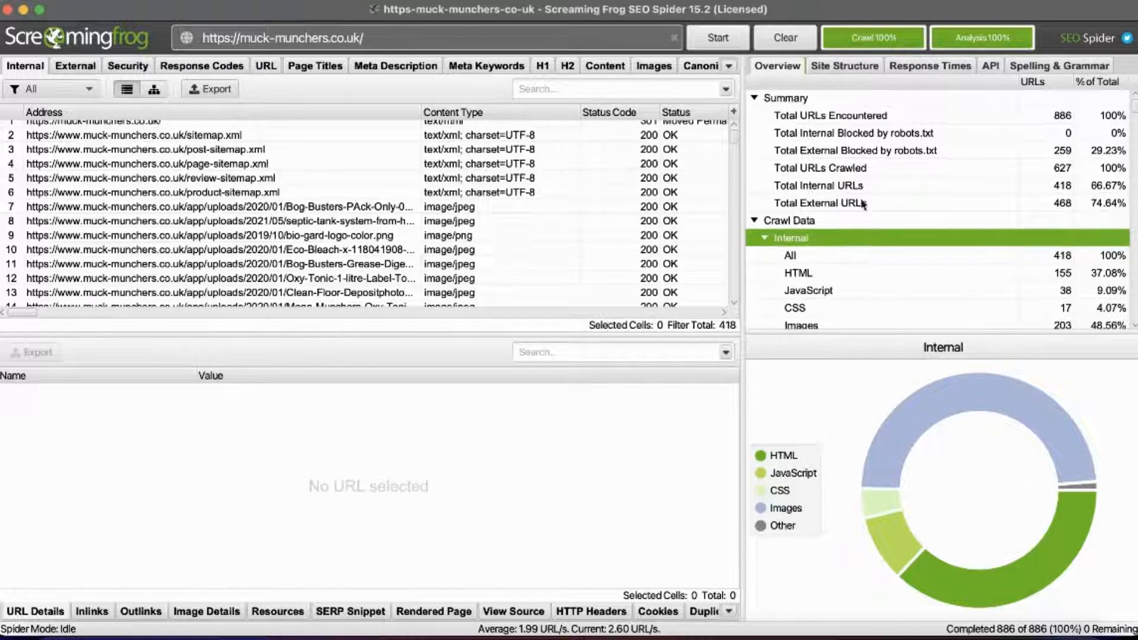
pyautogui.scroll(-2, 794, 201)
pyautogui.scroll(2, 779, 161)
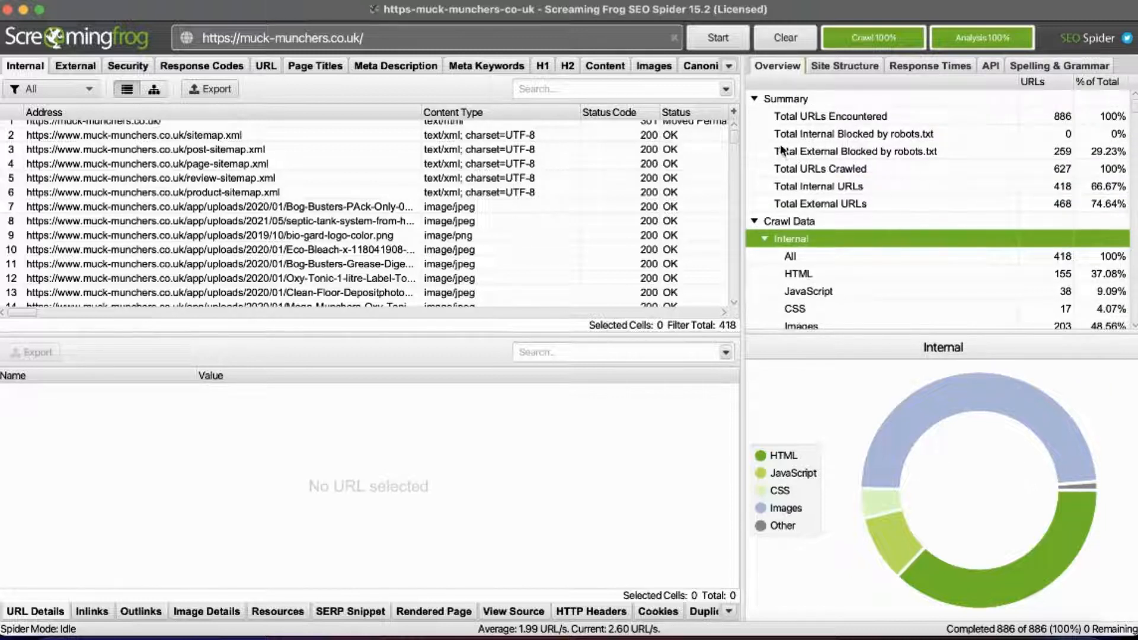
pyautogui.moveTo(653, 151); pyautogui.dragTo(646, 151)
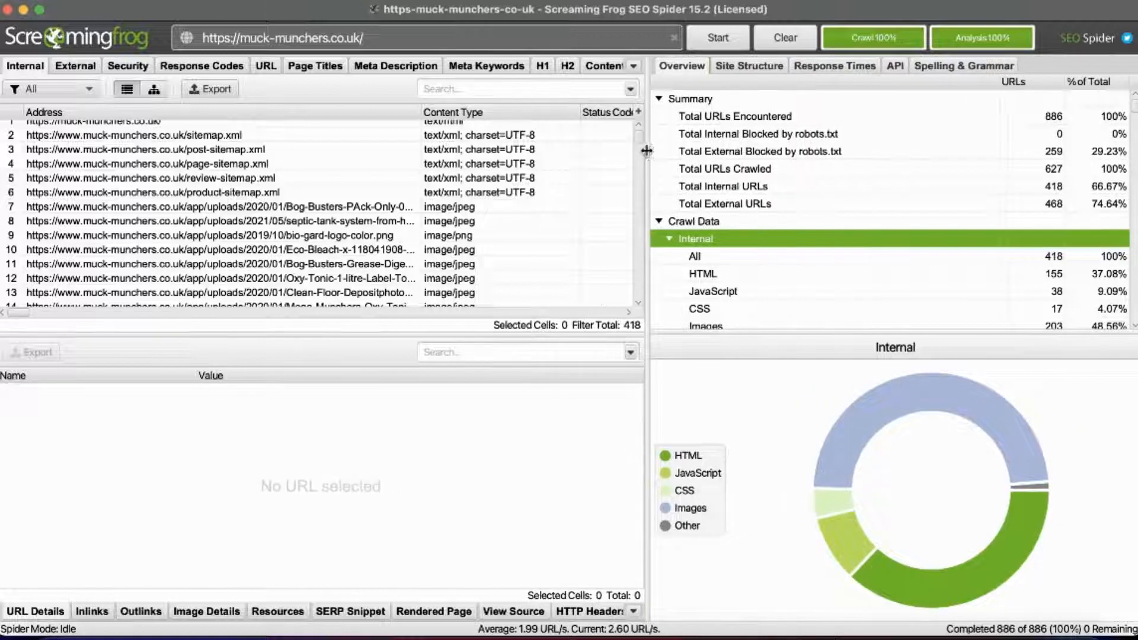
pyautogui.click(837, 158)
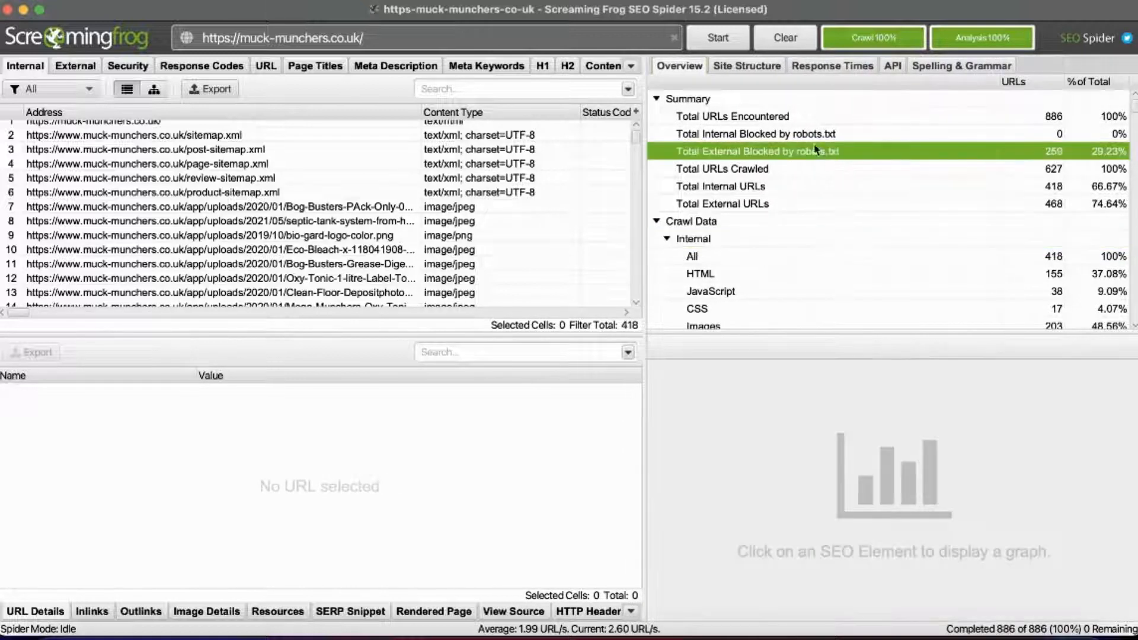
pyautogui.click(812, 114)
pyautogui.click(813, 108)
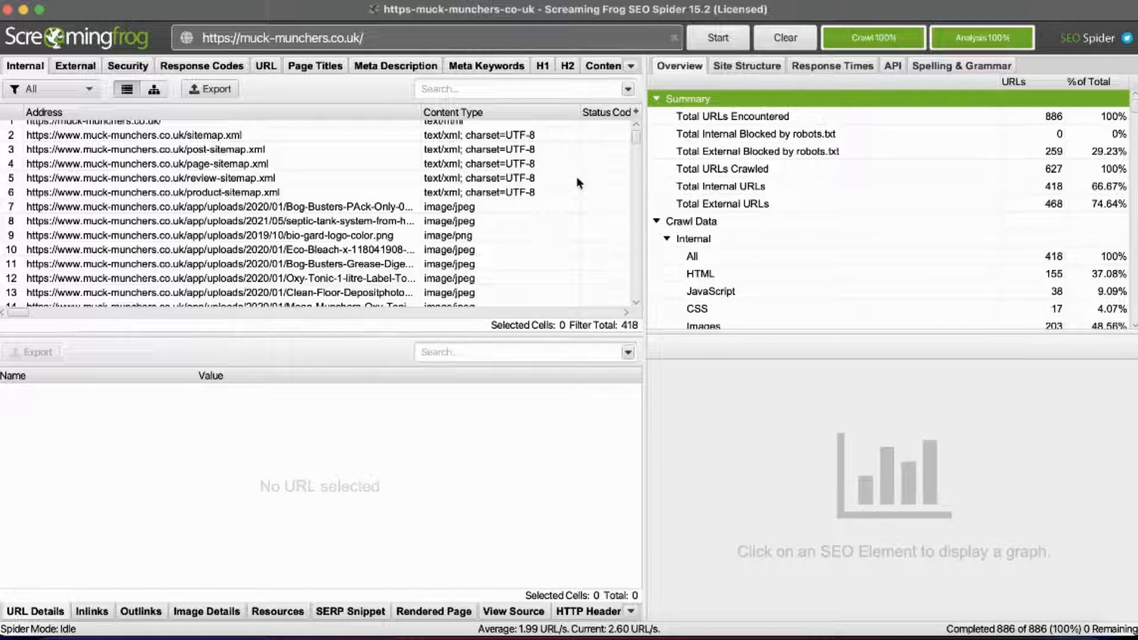
# Filter the internal crawl results to show only HTML URLs.
pyautogui.click(852, 239)
pyautogui.scroll(-5, 753, 192)
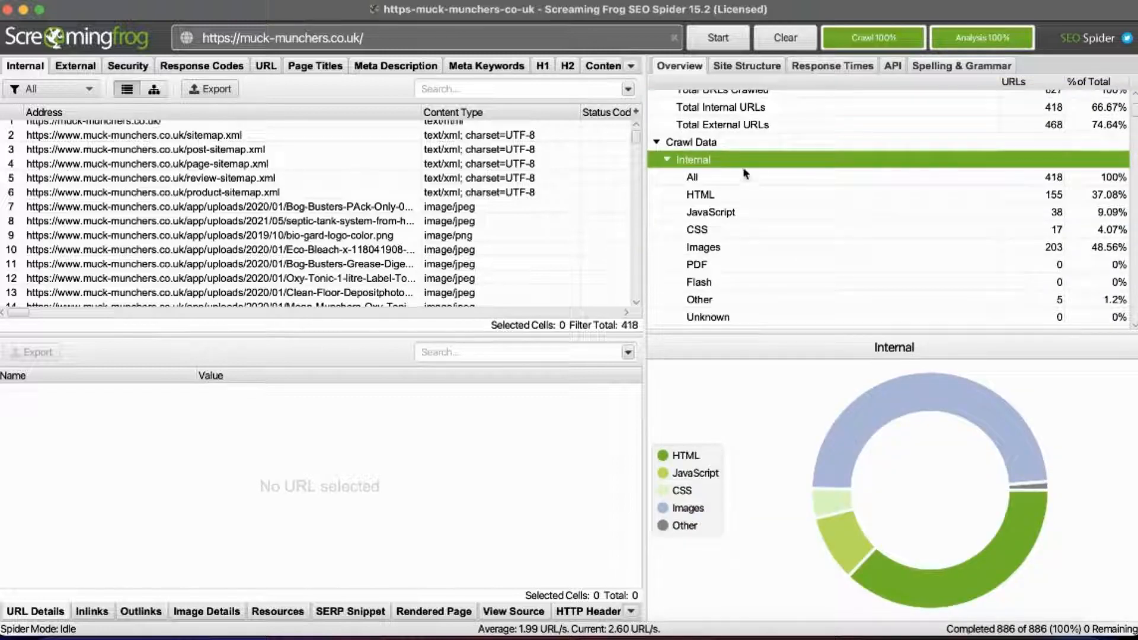
pyautogui.click(728, 200)
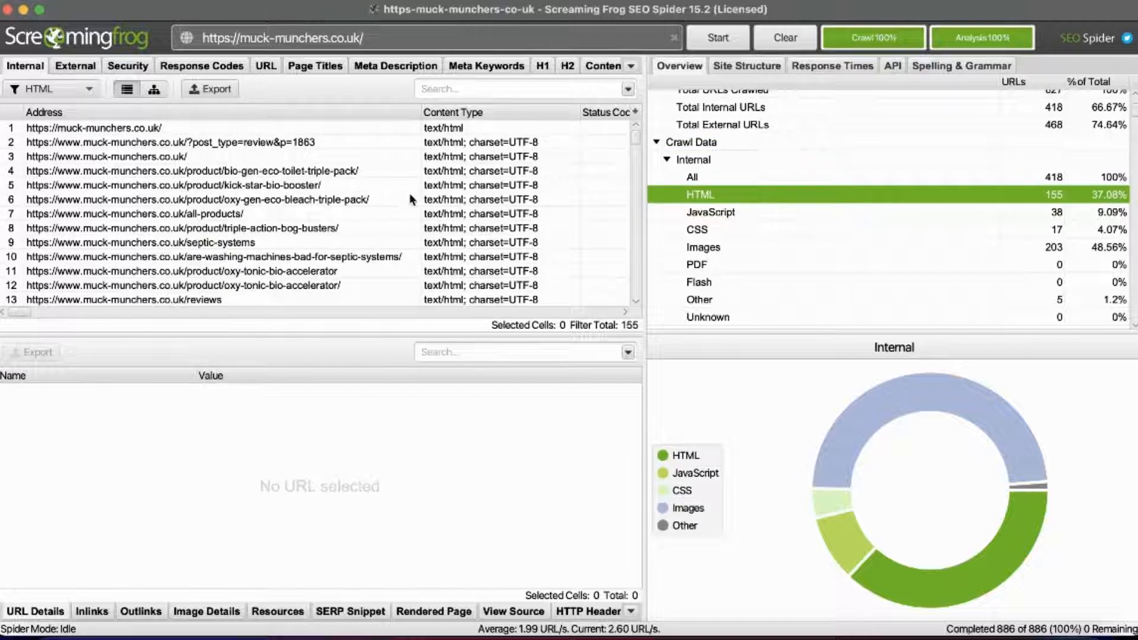
# Examine the list of internal HTML URLs, especially the run of addresses containing post_type=review.
pyautogui.scroll(-10, 332, 198)
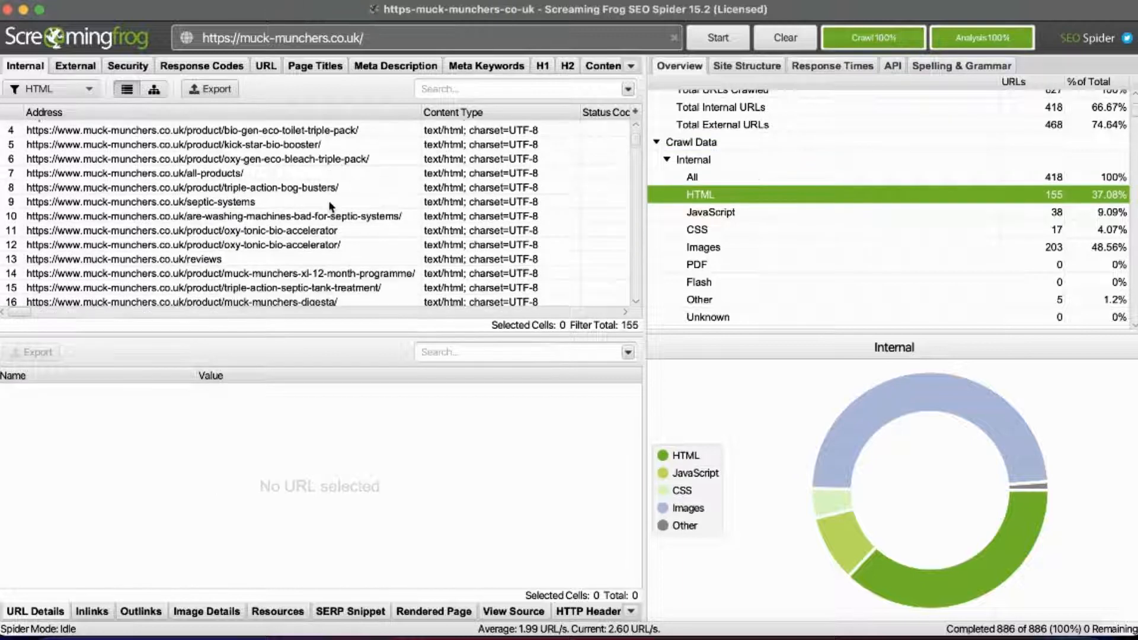
pyautogui.scroll(-20, 310, 208)
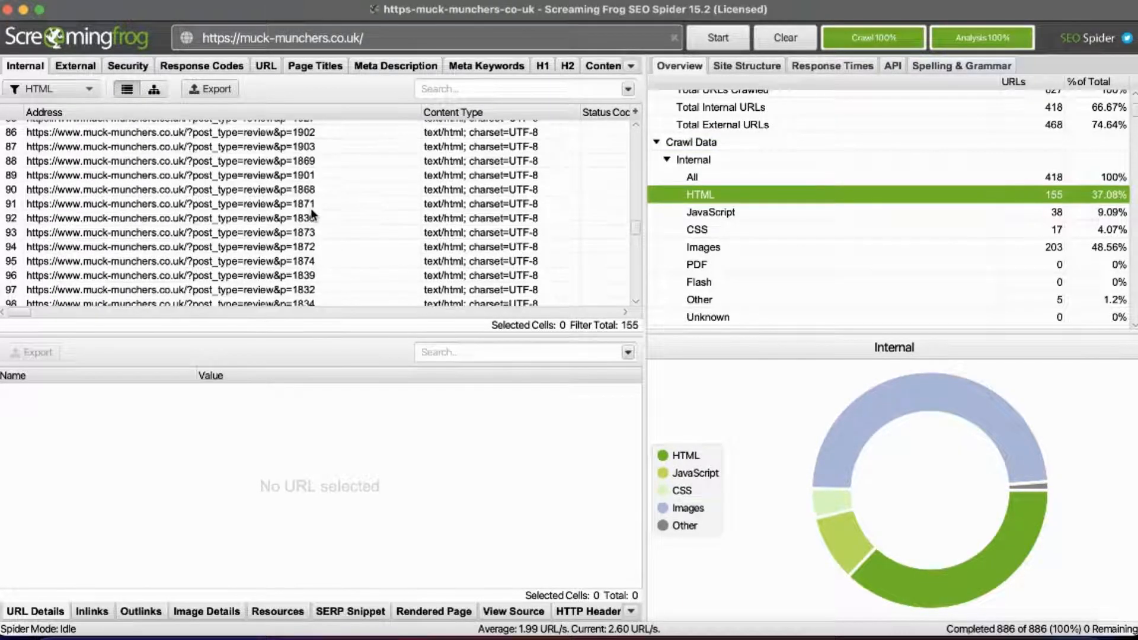
pyautogui.scroll(15, 311, 208)
pyautogui.scroll(2, 310, 208)
pyautogui.scroll(-14, 302, 211)
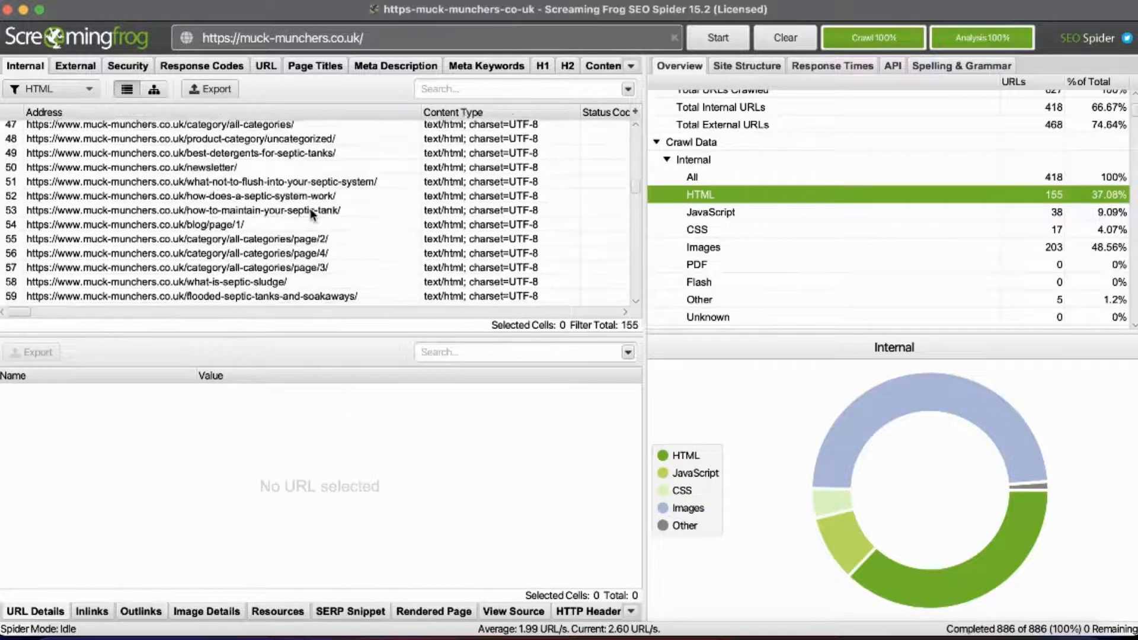
pyautogui.click(228, 224)
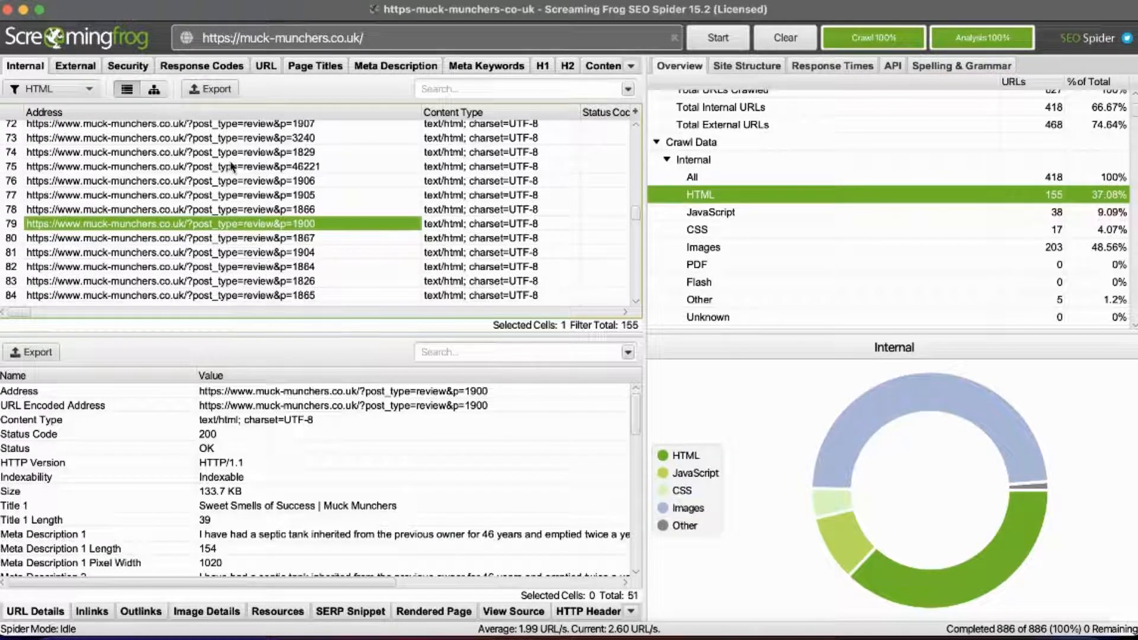
pyautogui.moveTo(232, 153); pyautogui.dragTo(224, 196)
pyautogui.scroll(-1, 243, 202)
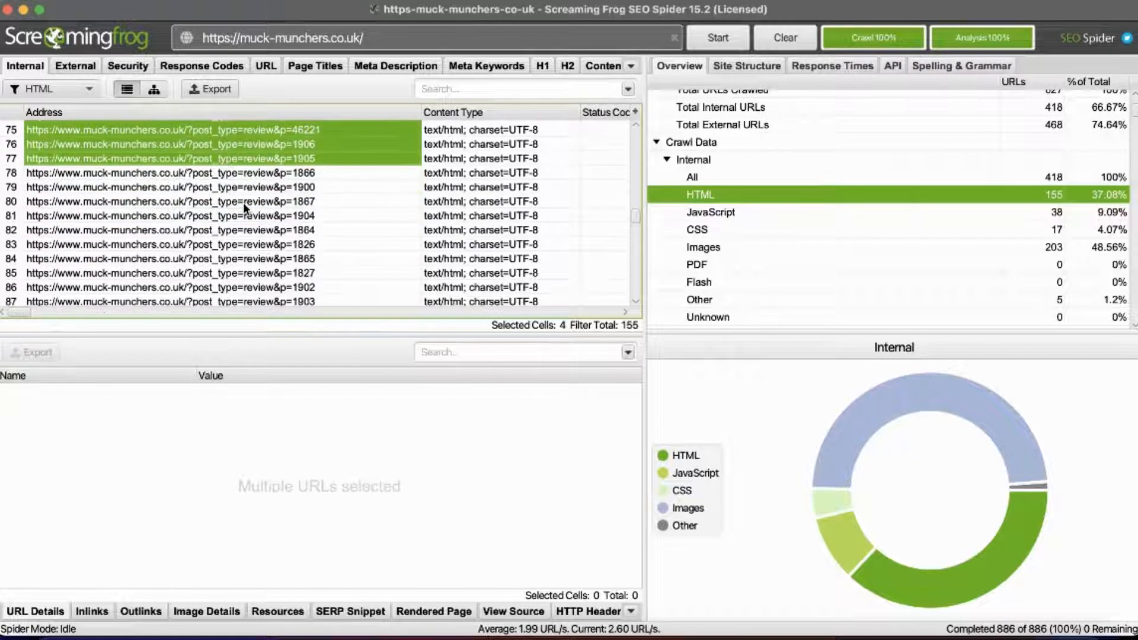
pyautogui.scroll(4, 243, 201)
pyautogui.scroll(-1, 244, 208)
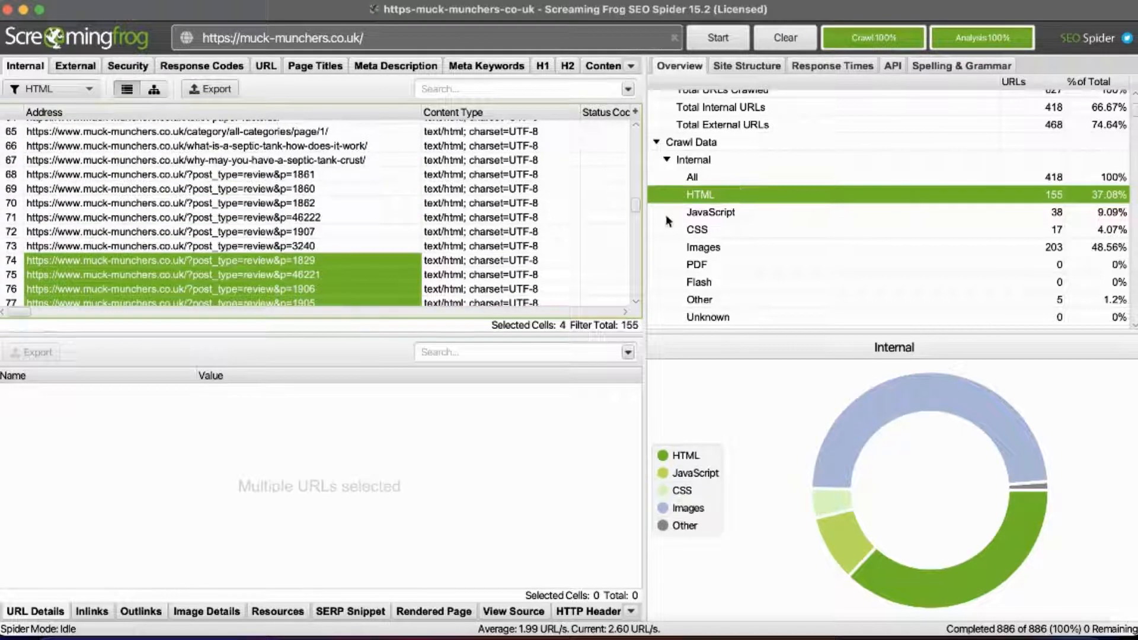
pyautogui.scroll(3, 316, 232)
pyautogui.scroll(-10, 297, 225)
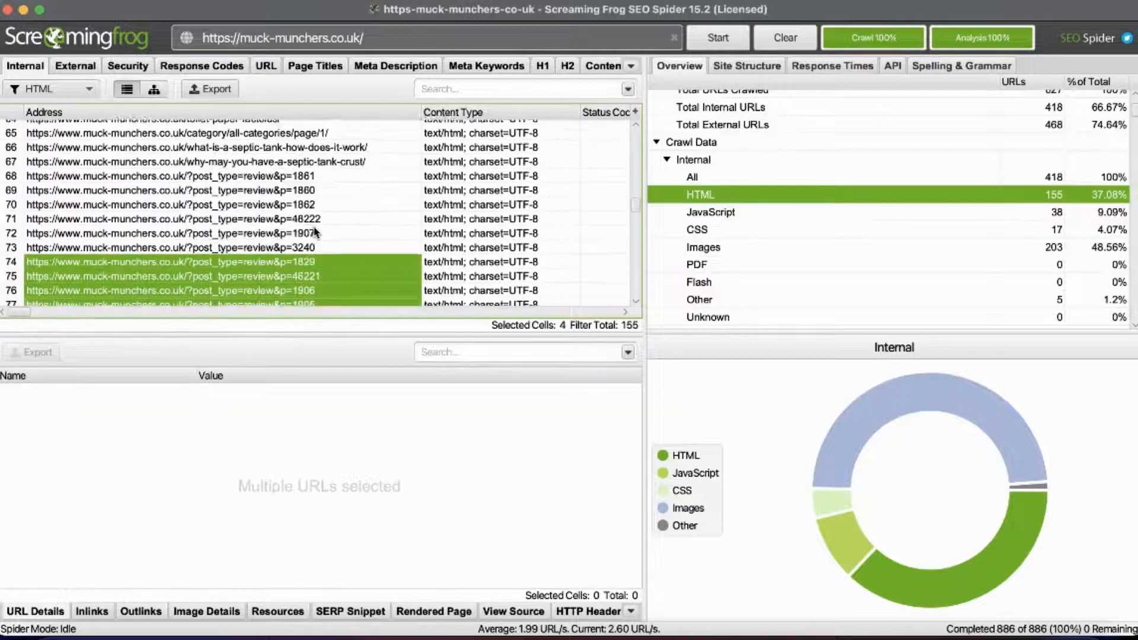
# Look through the rest of the internal HTML URLs and list the internal image URLs.
pyautogui.scroll(-8, 281, 220)
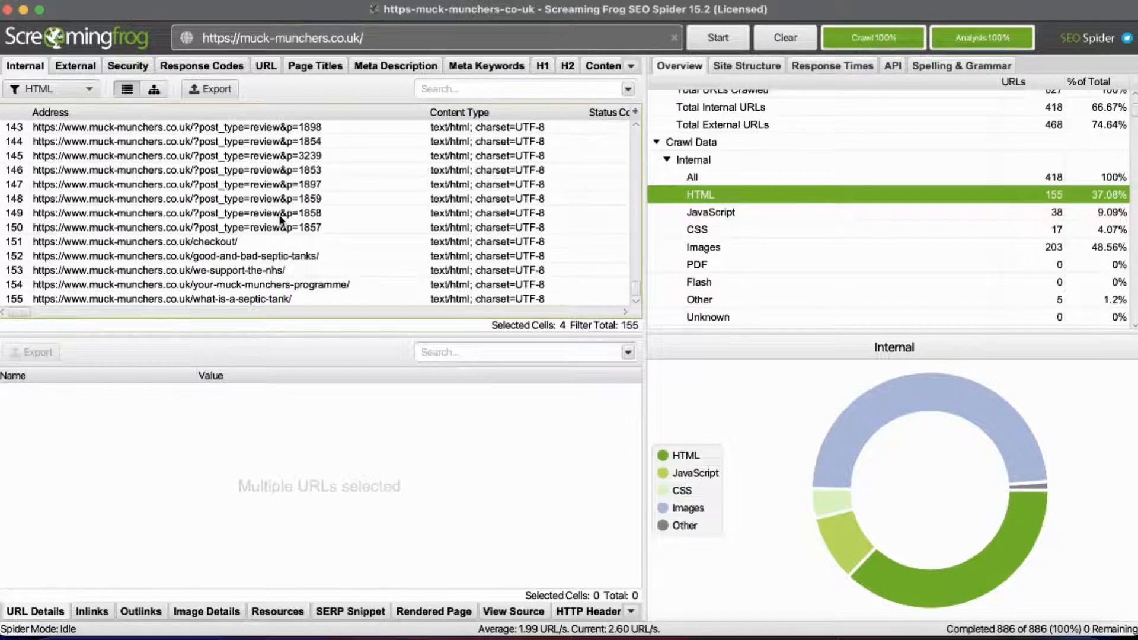
pyautogui.scroll(11, 285, 225)
pyautogui.scroll(-1, 842, 226)
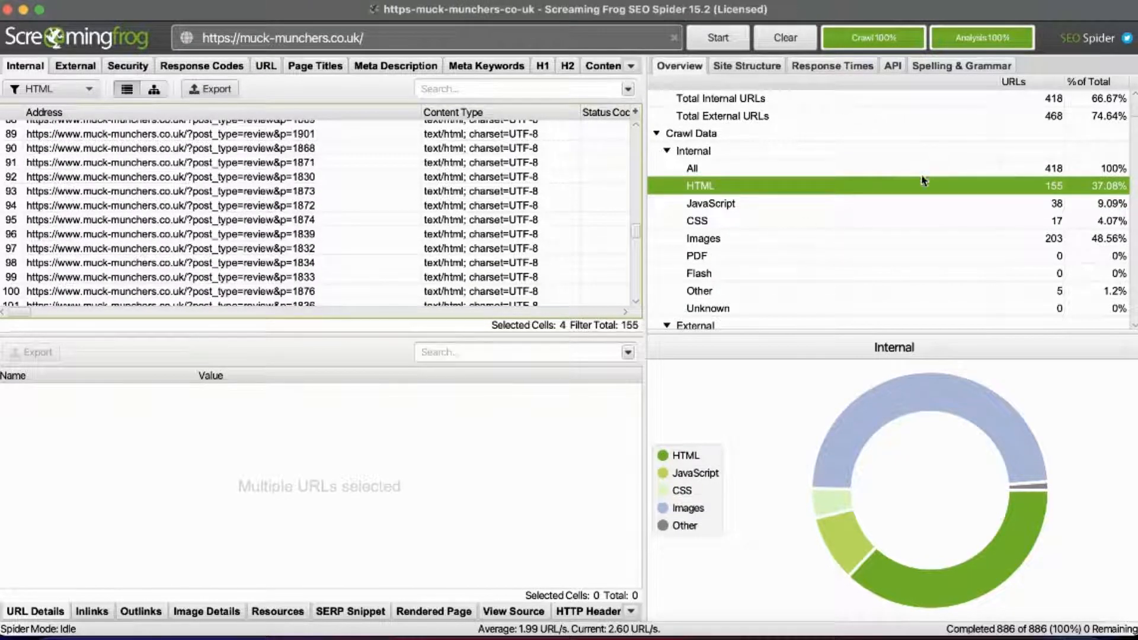
pyautogui.click(1102, 243)
pyautogui.scroll(-2, 301, 258)
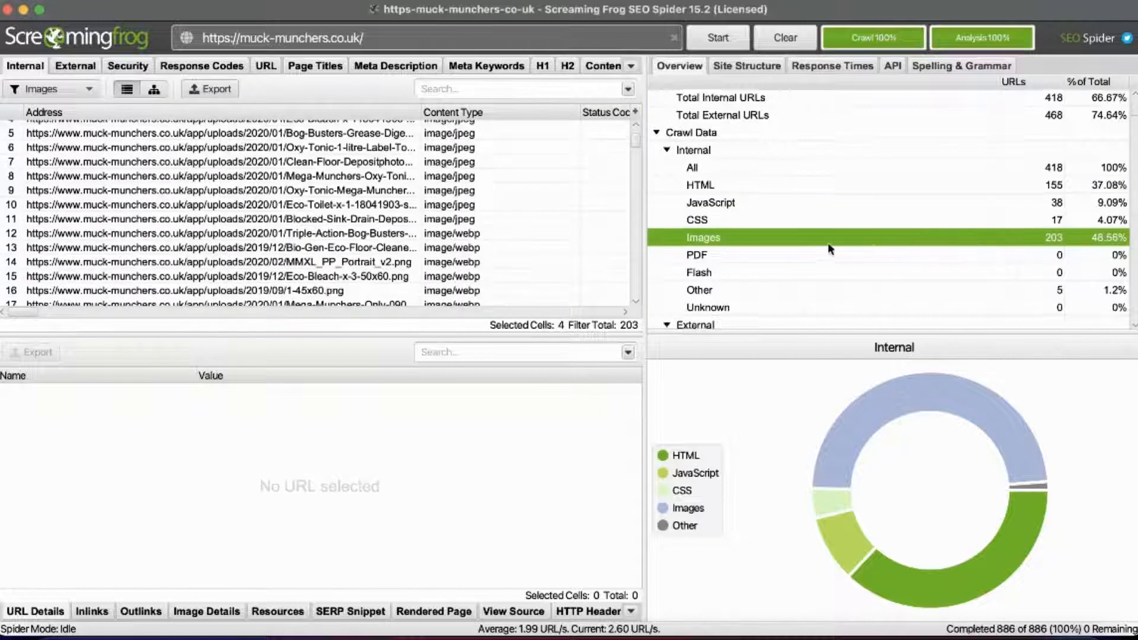
# List the external HTML, image and Flash URLs one type after another.
pyautogui.scroll(-5, 825, 243)
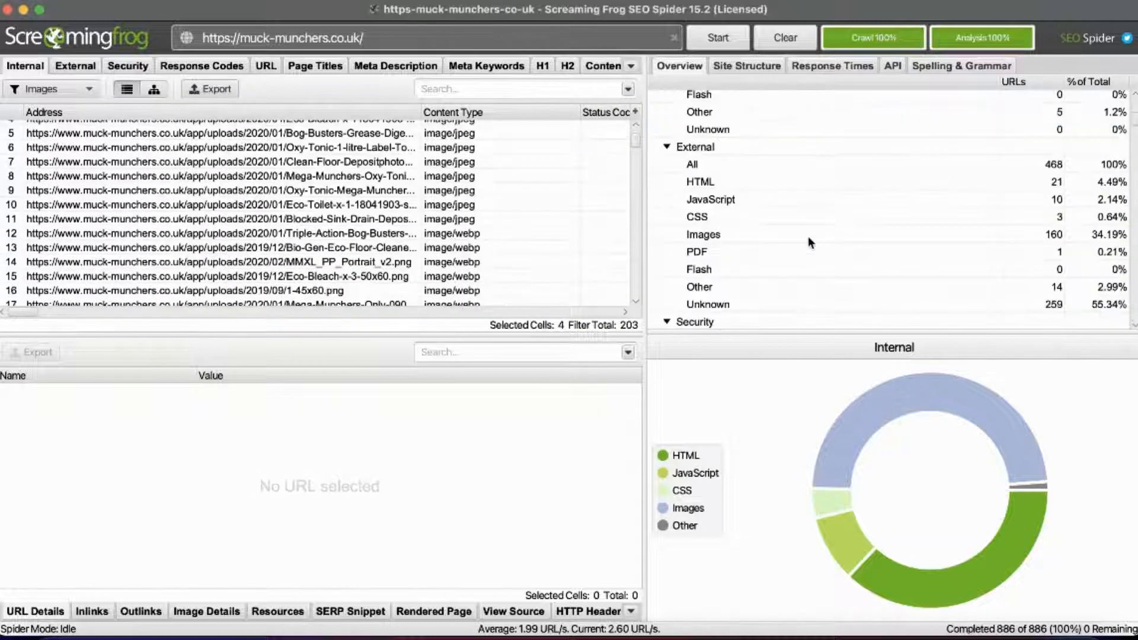
pyautogui.click(743, 183)
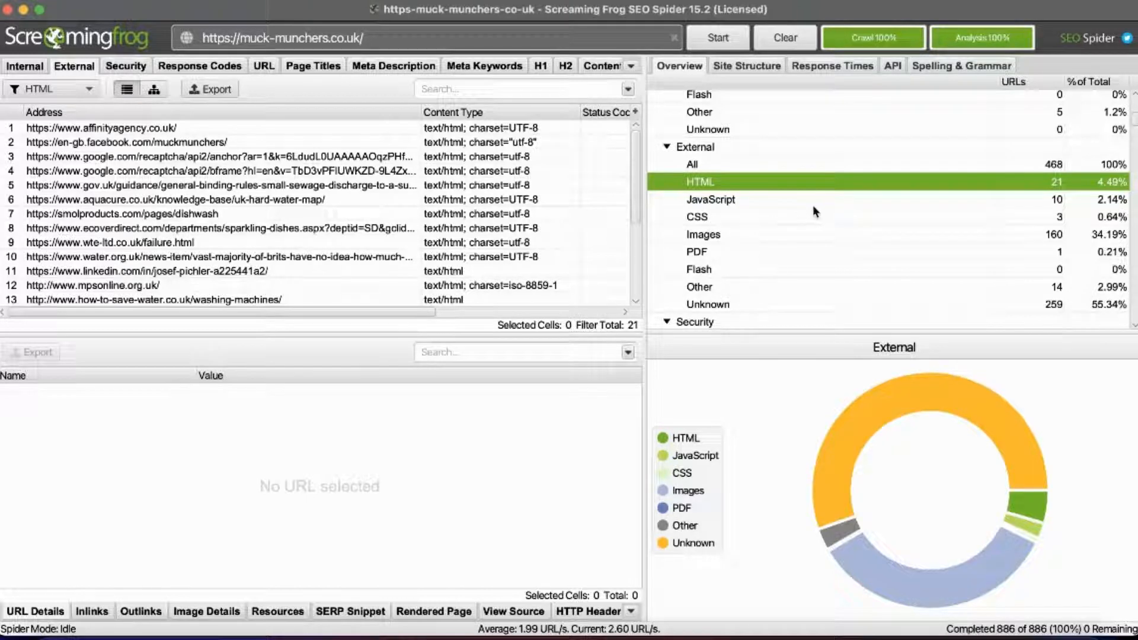
pyautogui.click(750, 236)
pyautogui.scroll(-3, 717, 223)
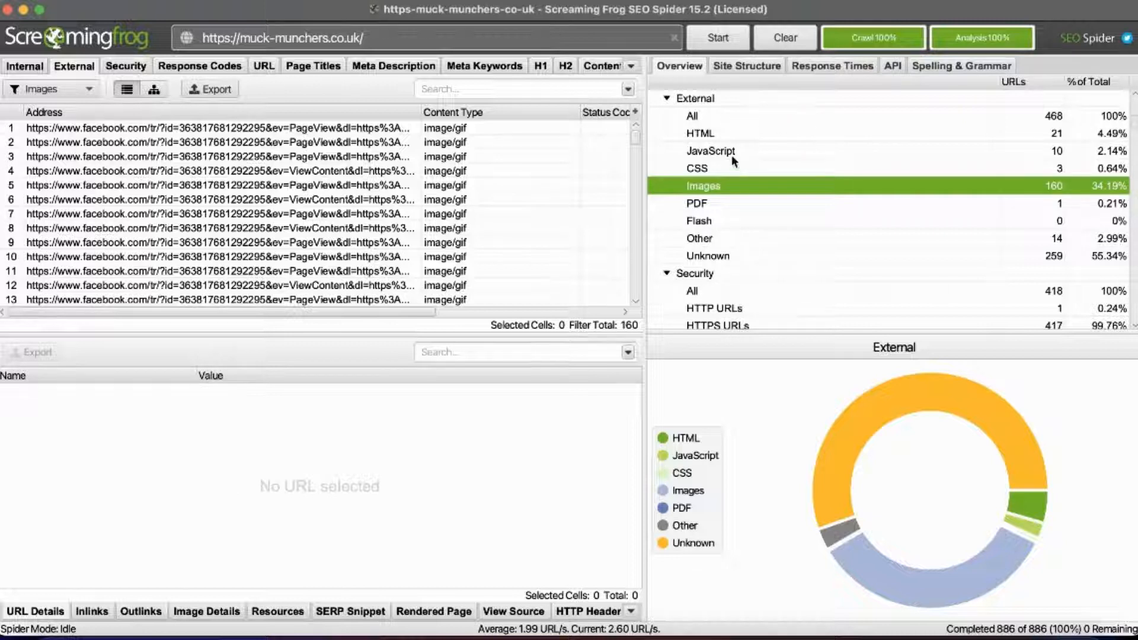
pyautogui.click(724, 223)
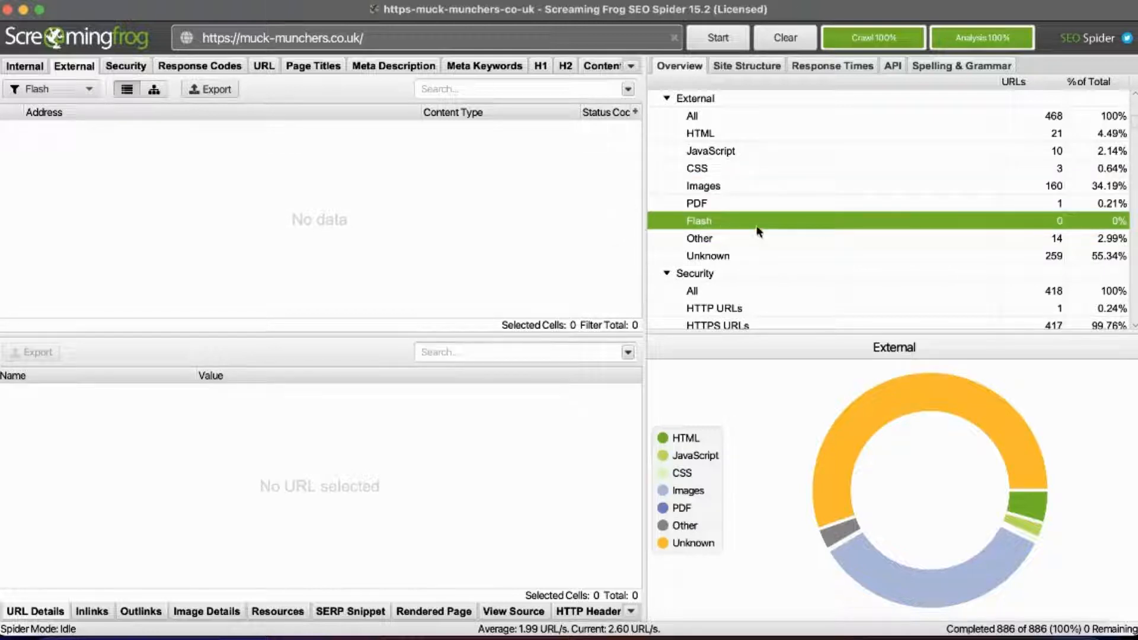
# List the pages with the Mixed Content security issue and show the URL details of the how-to-maintain-your-septic-tank page.
pyautogui.scroll(-8, 761, 231)
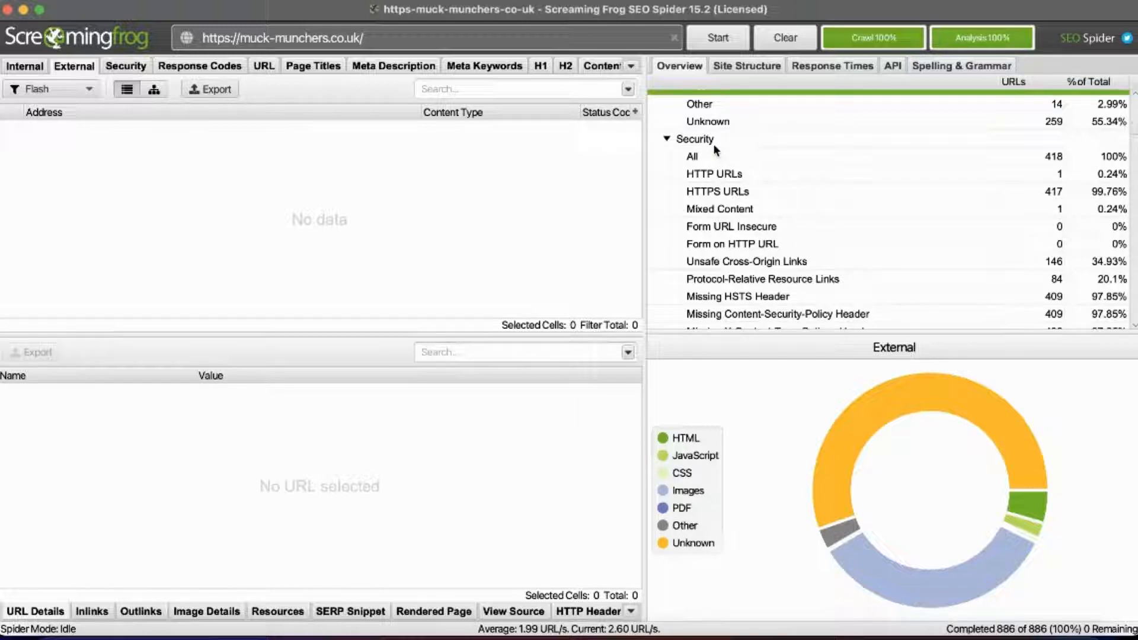
pyautogui.click(734, 214)
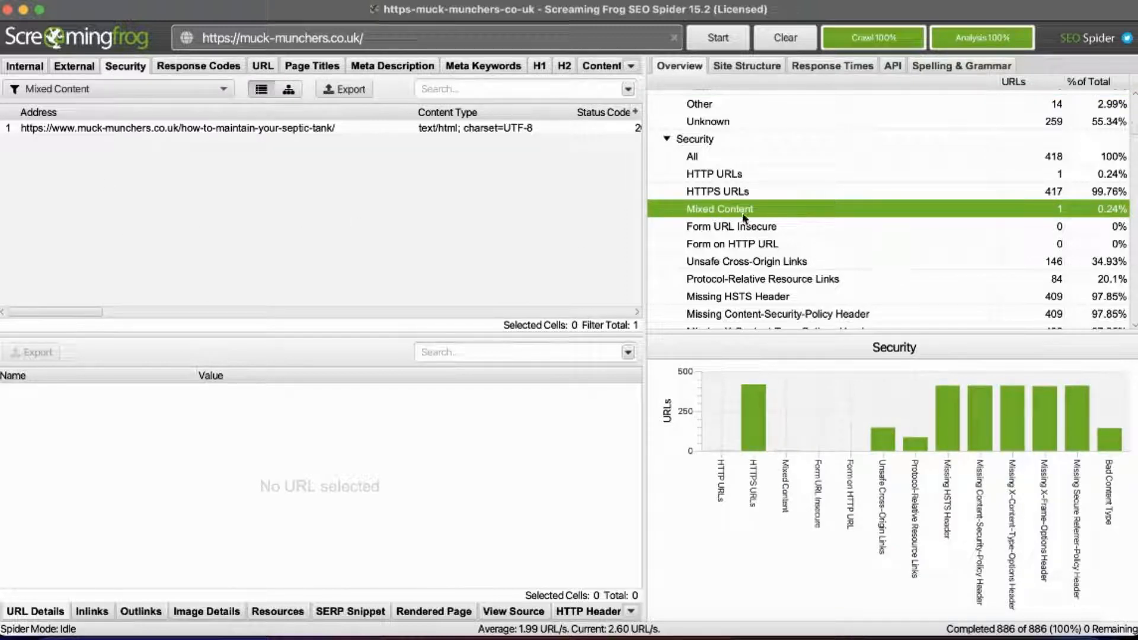
pyautogui.click(377, 129)
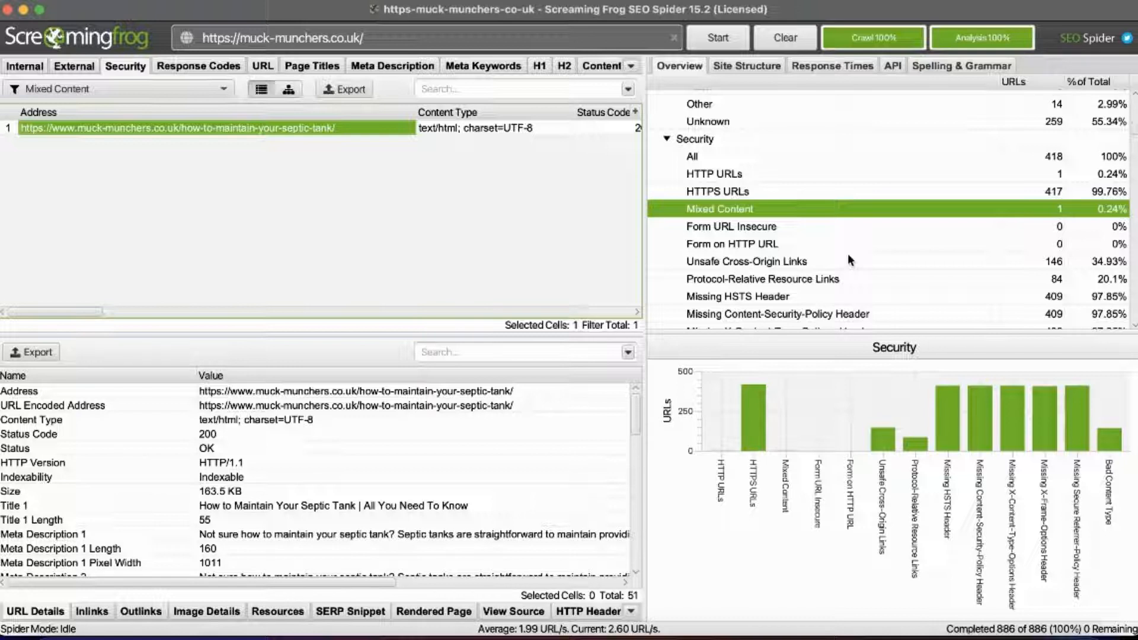
# Compare the HTTP and HTTPS URLs, and inspect the status code and redirect URL of the HTTP septic-systems address.
pyautogui.click(733, 177)
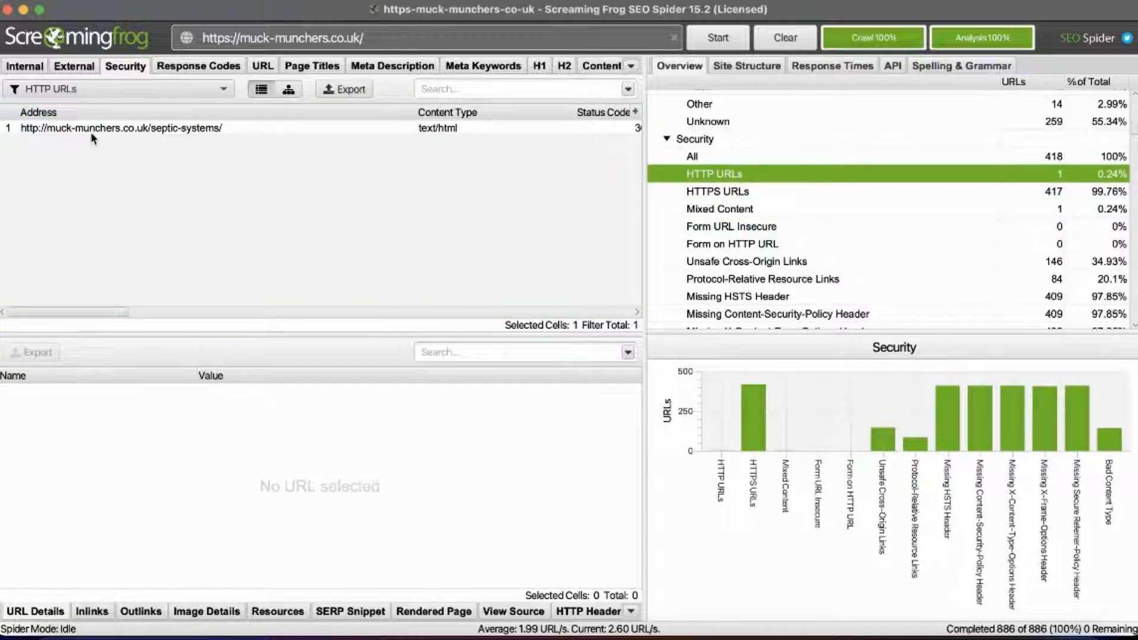
pyautogui.click(752, 192)
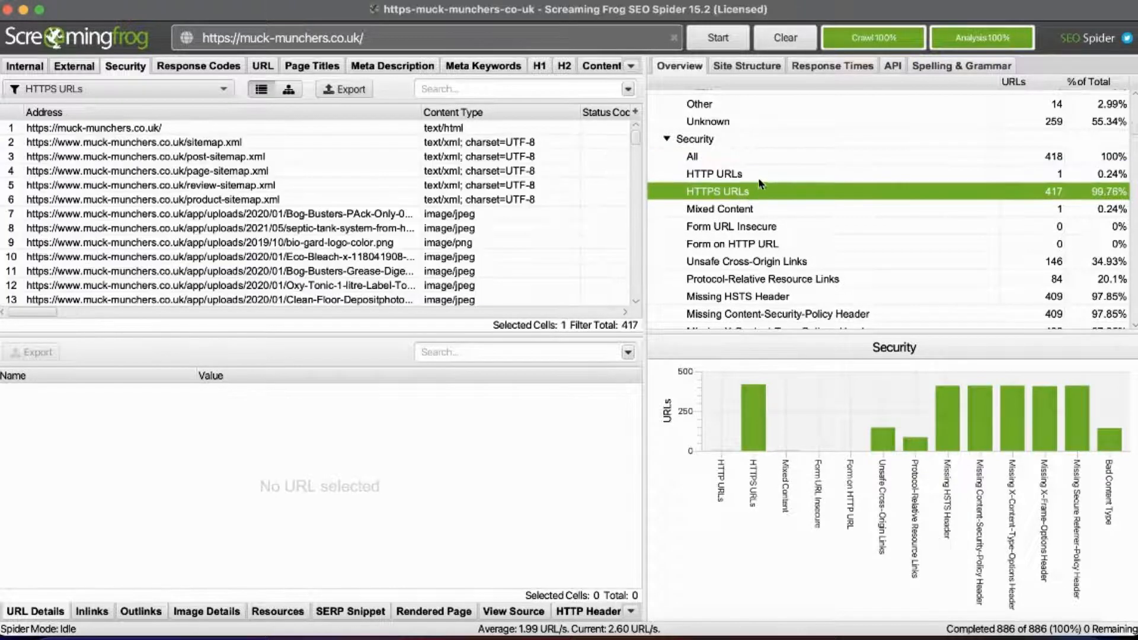
pyautogui.click(762, 176)
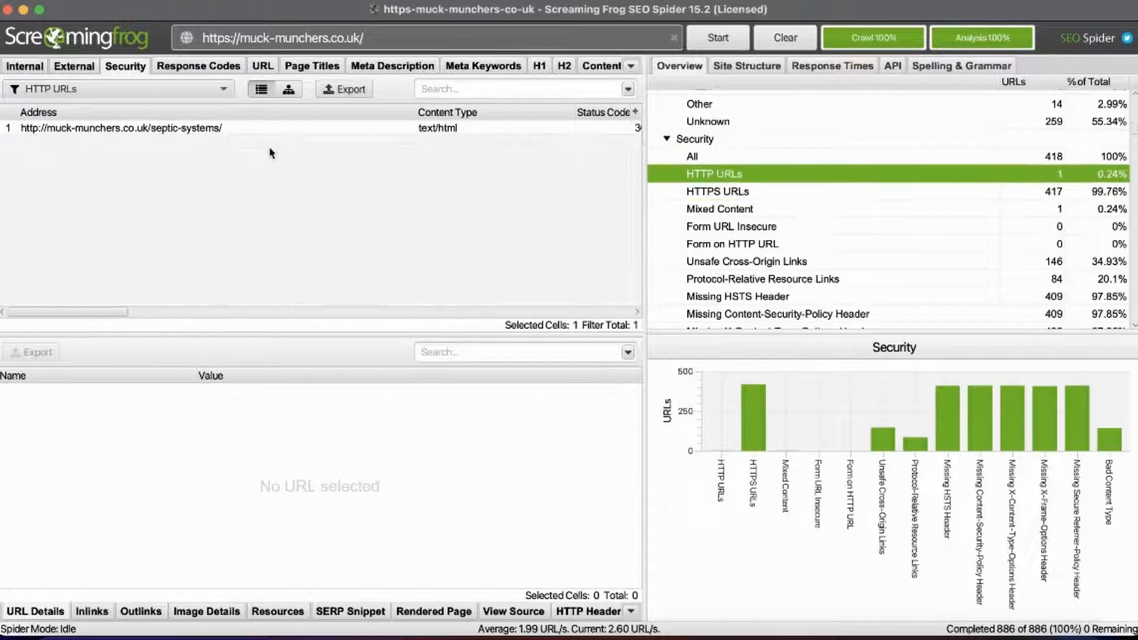
pyautogui.click(34, 131)
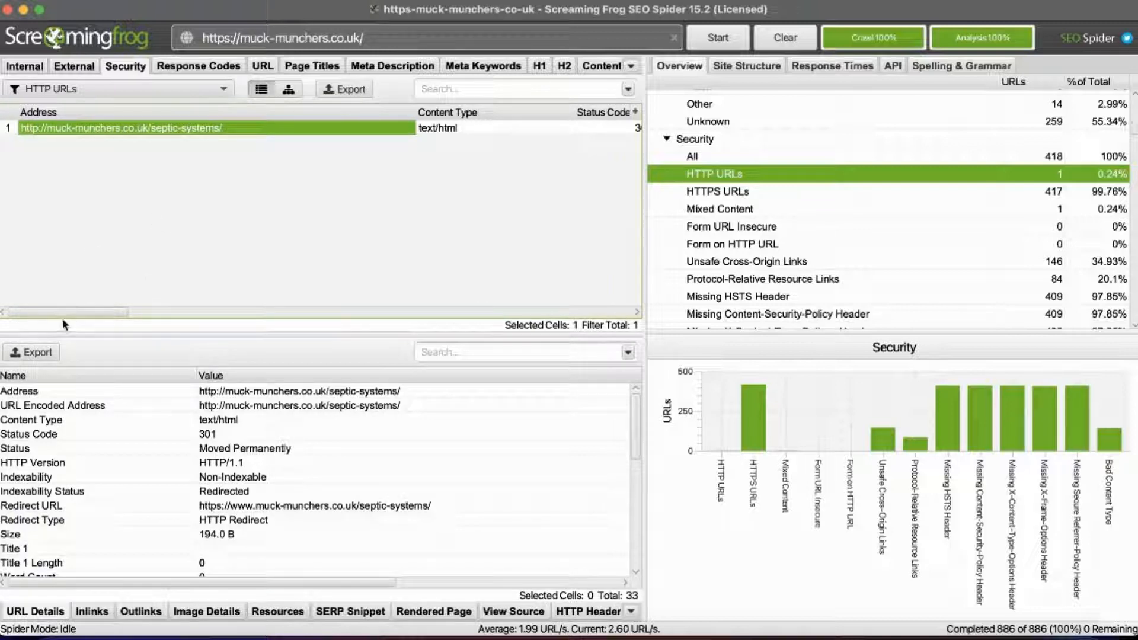
pyautogui.click(223, 439)
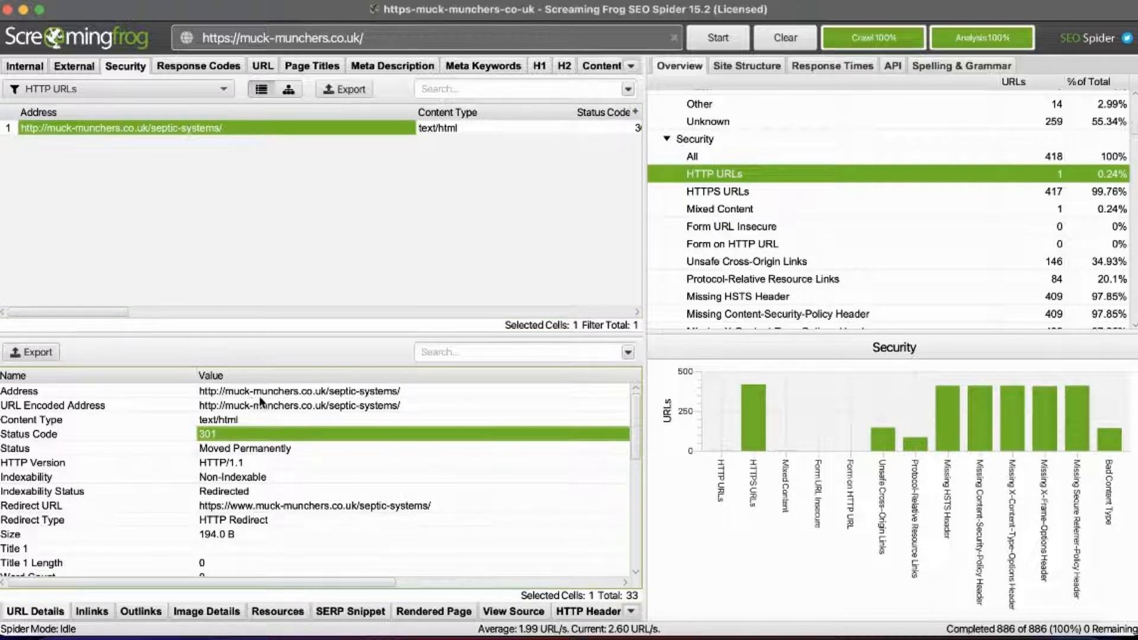
pyautogui.click(300, 509)
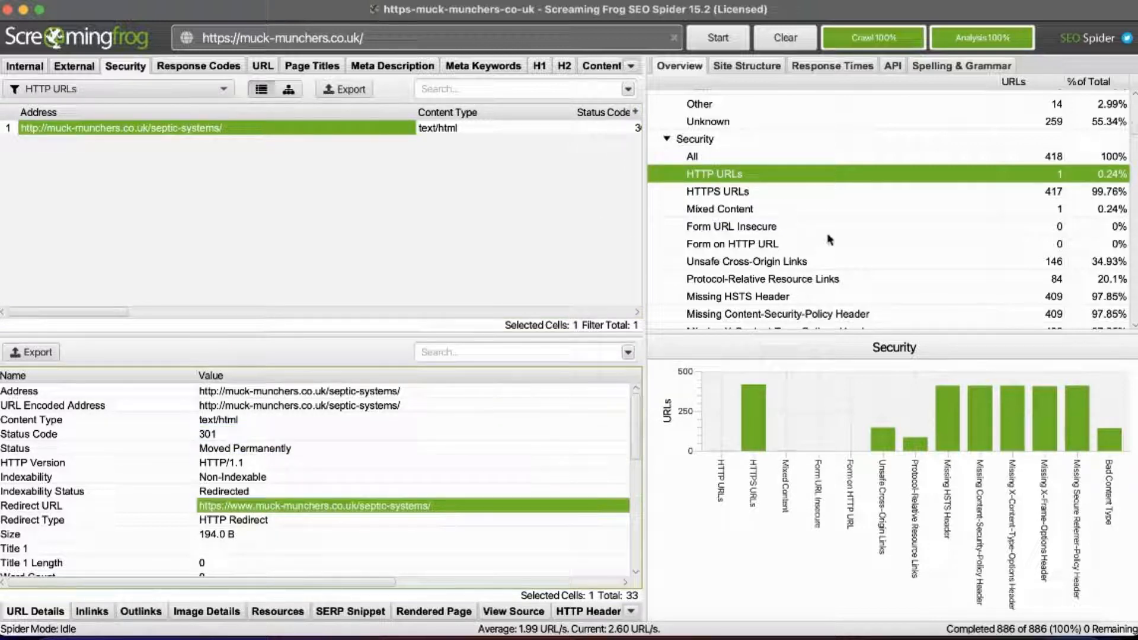
# Review the Response Codes summary and list the URLs with a Success (2xx) response.
pyautogui.scroll(-5, 776, 229)
pyautogui.click(763, 141)
pyautogui.scroll(1, 477, 176)
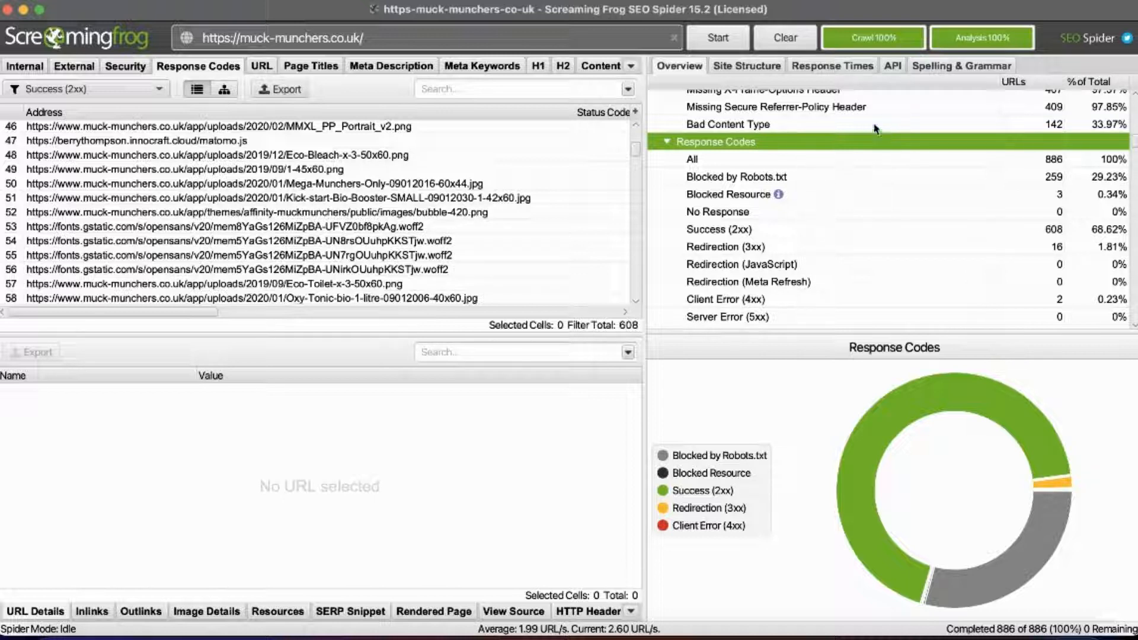
pyautogui.click(767, 228)
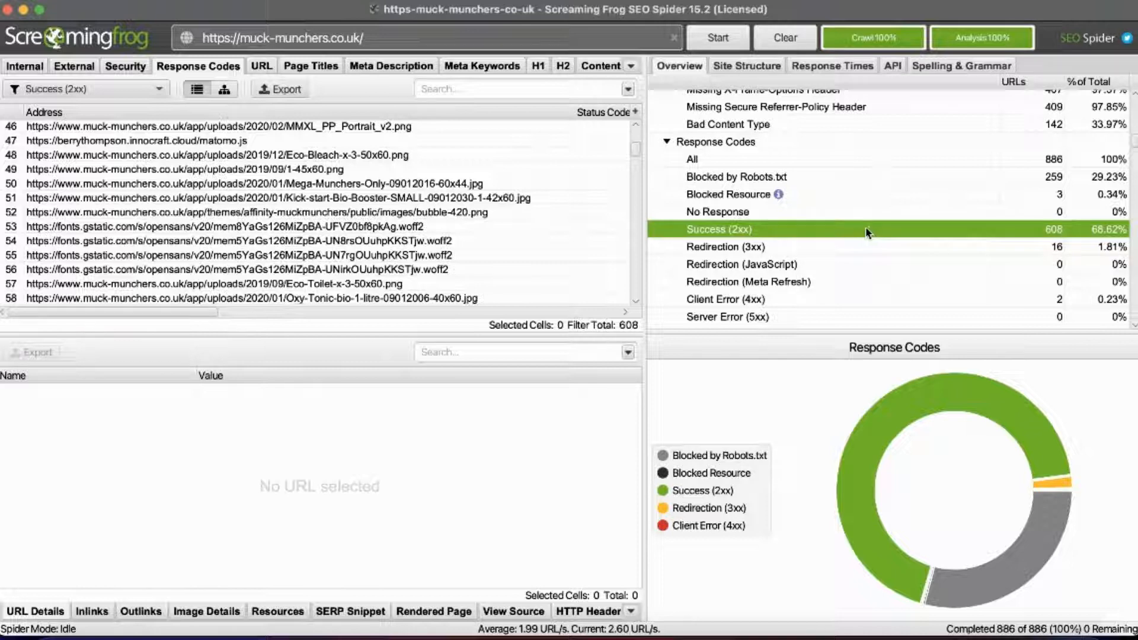
pyautogui.scroll(-2, 800, 226)
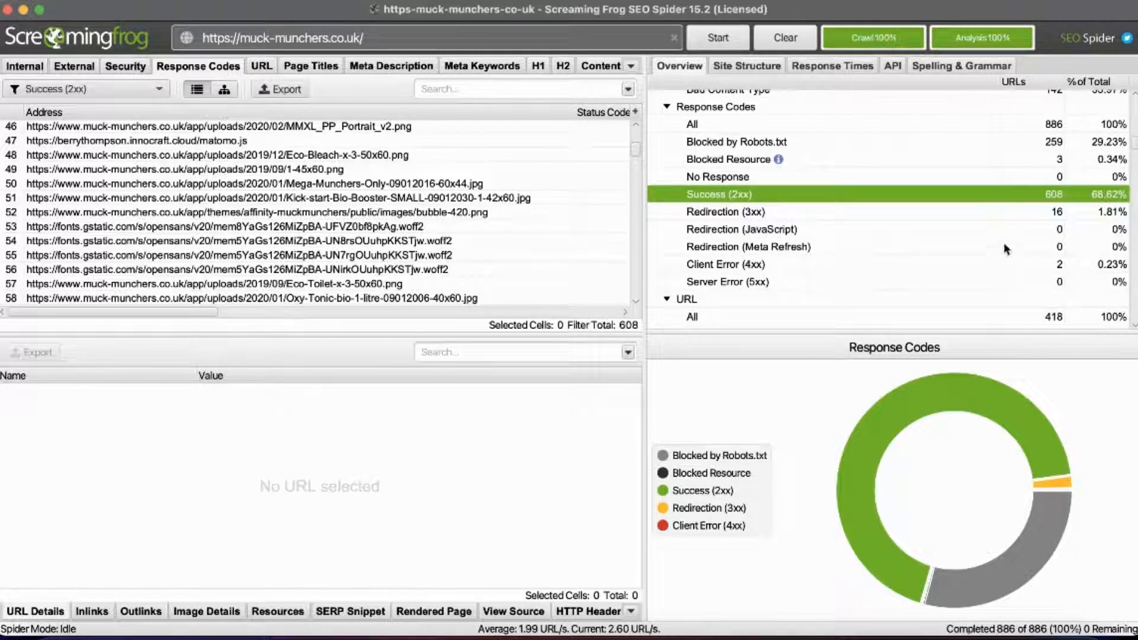
pyautogui.click(806, 214)
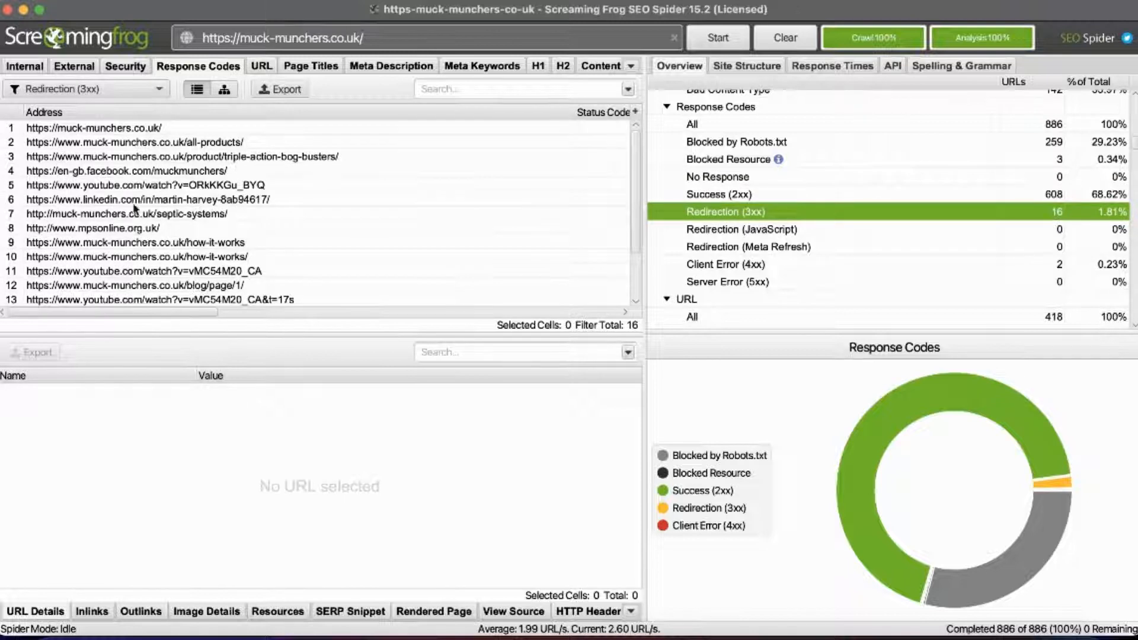
pyautogui.scroll(-3, 92, 258)
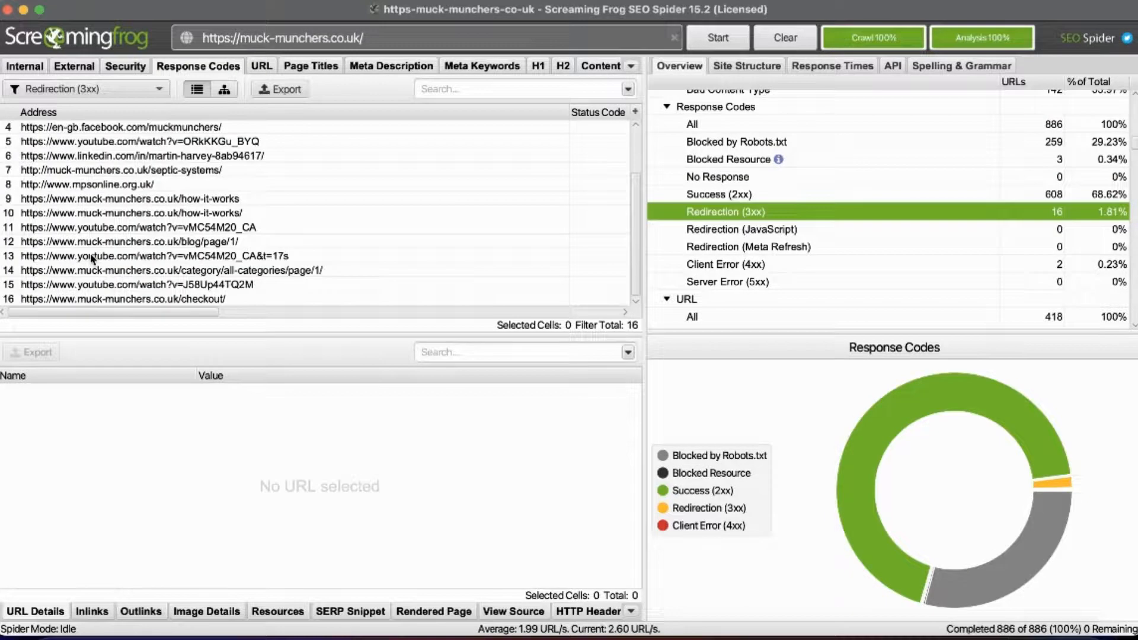
pyautogui.scroll(3, 90, 256)
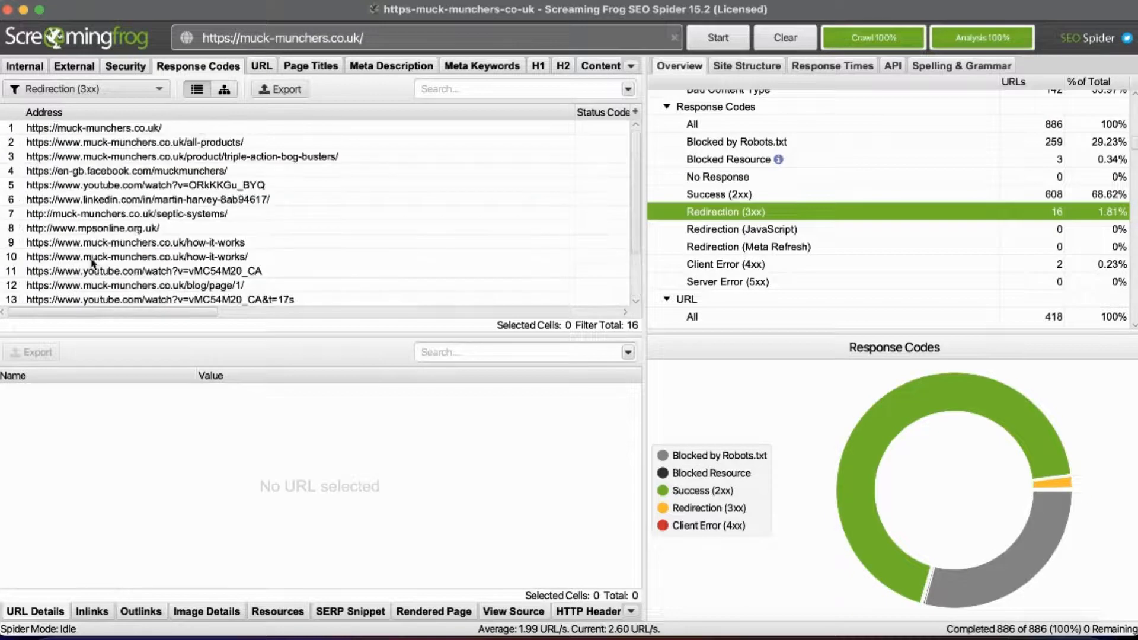
pyautogui.click(96, 130)
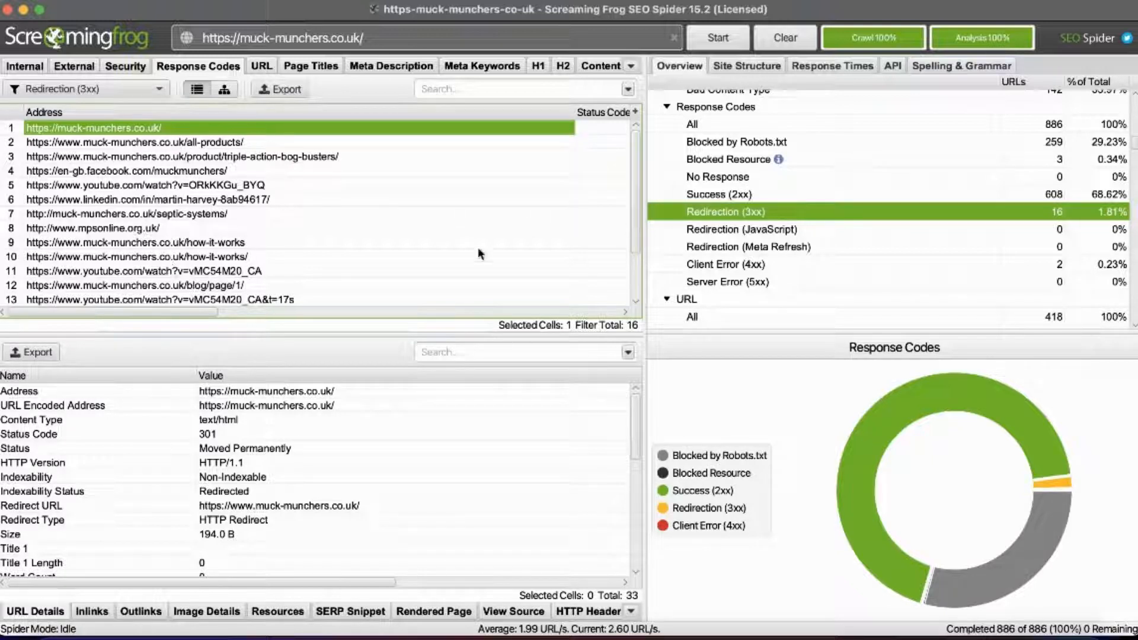
# Show the redirect details of the how-it-works URL without trailing slash and of the checkout URL.
pyautogui.click(126, 243)
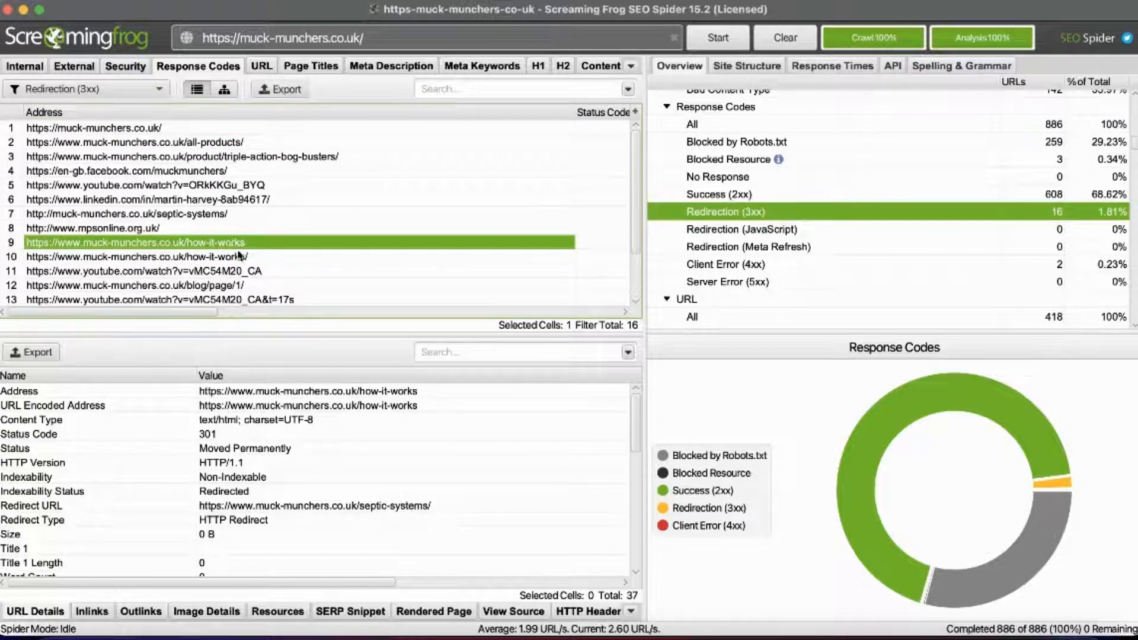
pyautogui.scroll(-3, 236, 235)
pyautogui.click(162, 299)
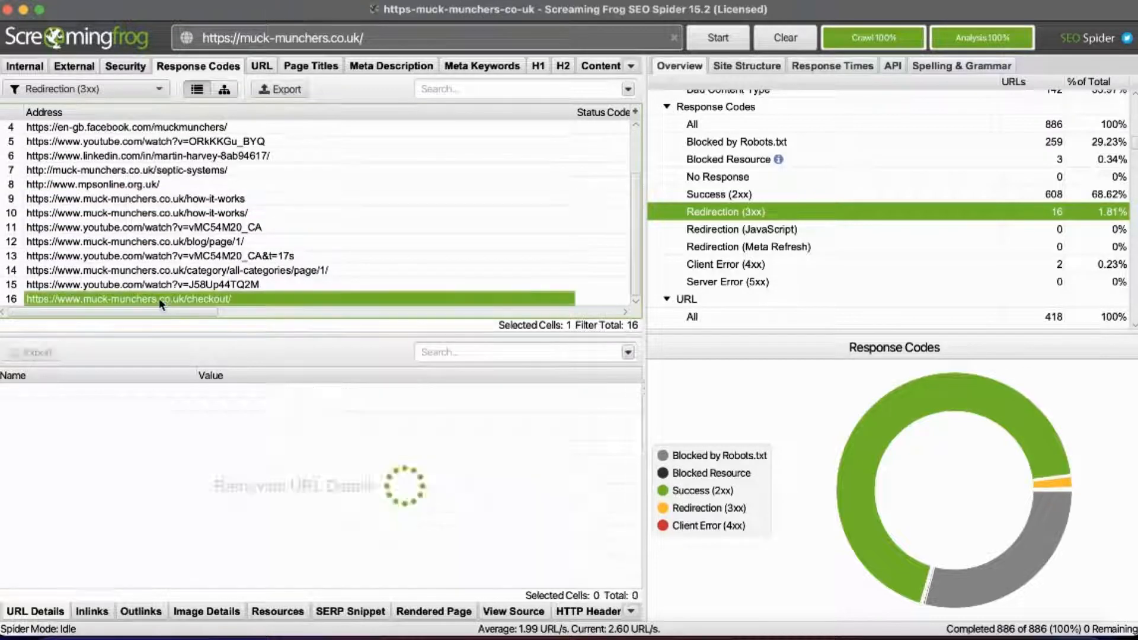
pyautogui.scroll(3, 169, 271)
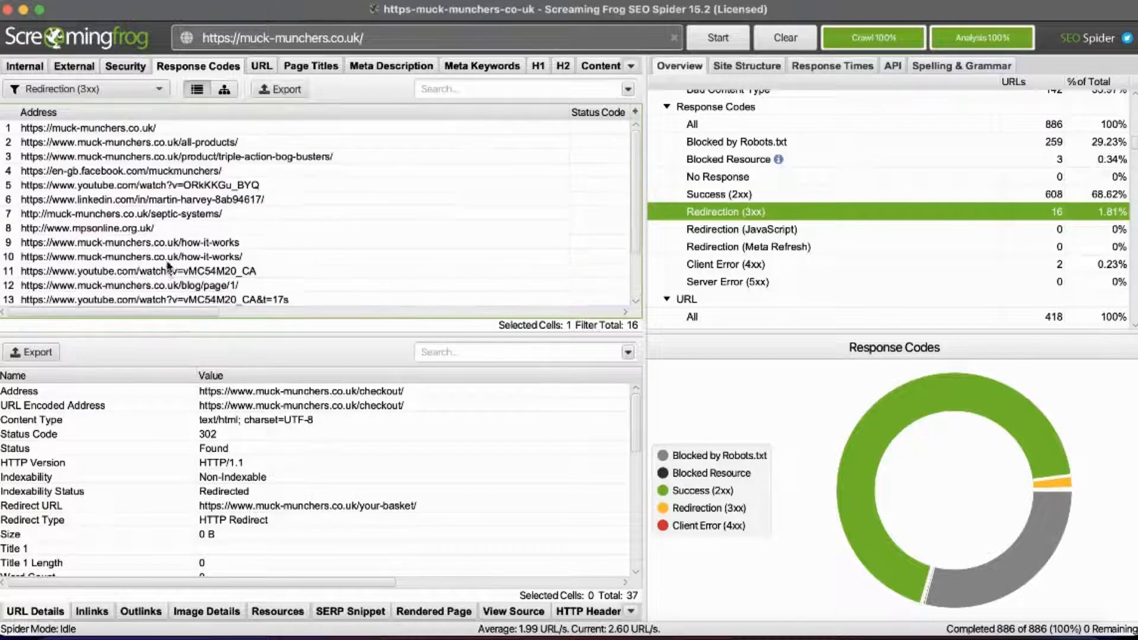
# Examine the how-it-works redirect without trailing slash, comparing its original address with its redirect URL.
pyautogui.click(169, 243)
pyautogui.hscroll(10, 274, 320)
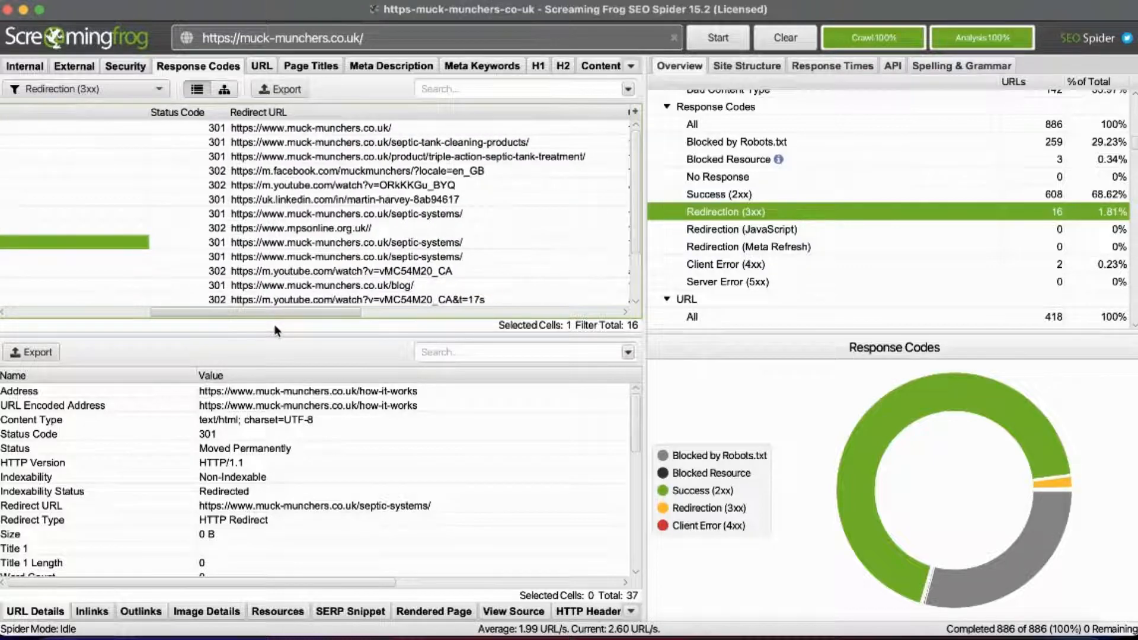
pyautogui.hscroll(-10, 274, 325)
pyautogui.hscroll(10, 101, 329)
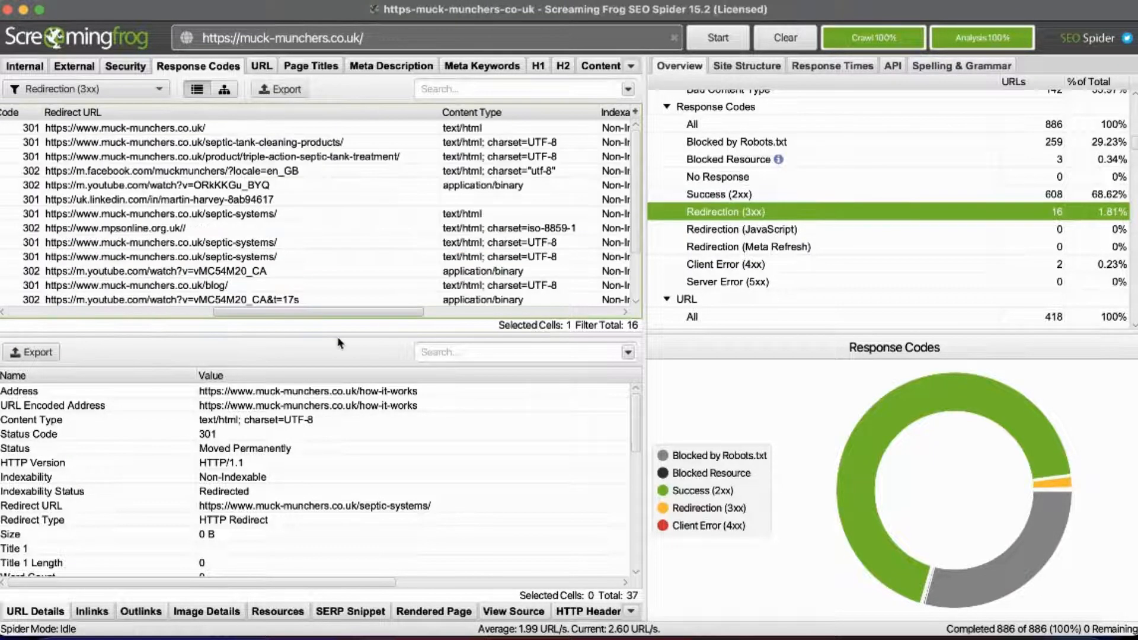
pyautogui.hscroll(-10, 149, 329)
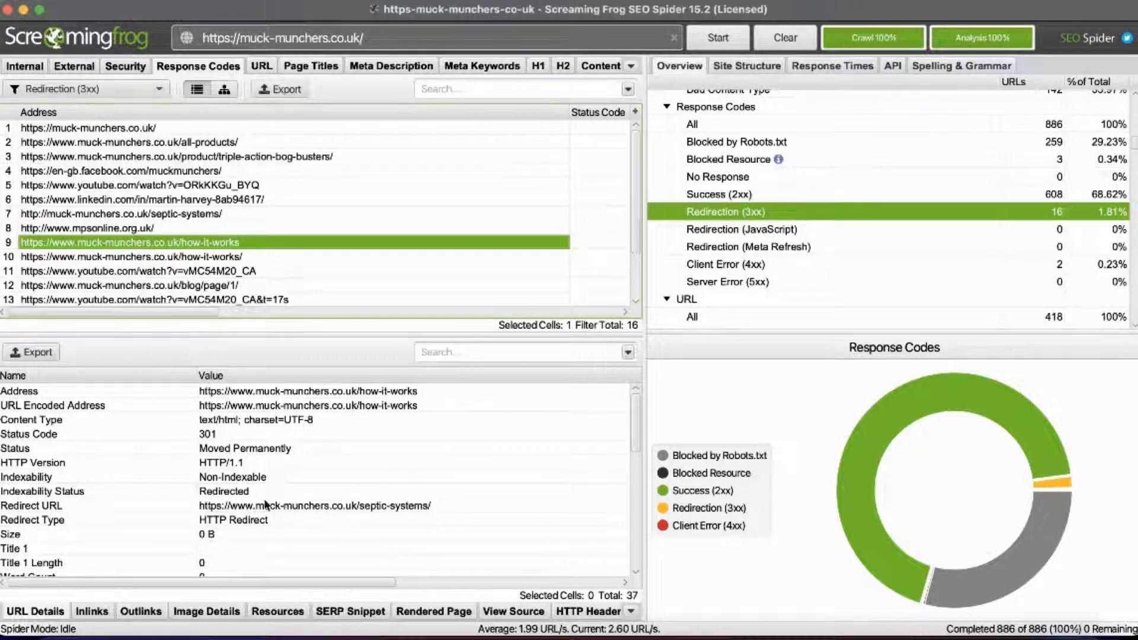
pyautogui.click(350, 392)
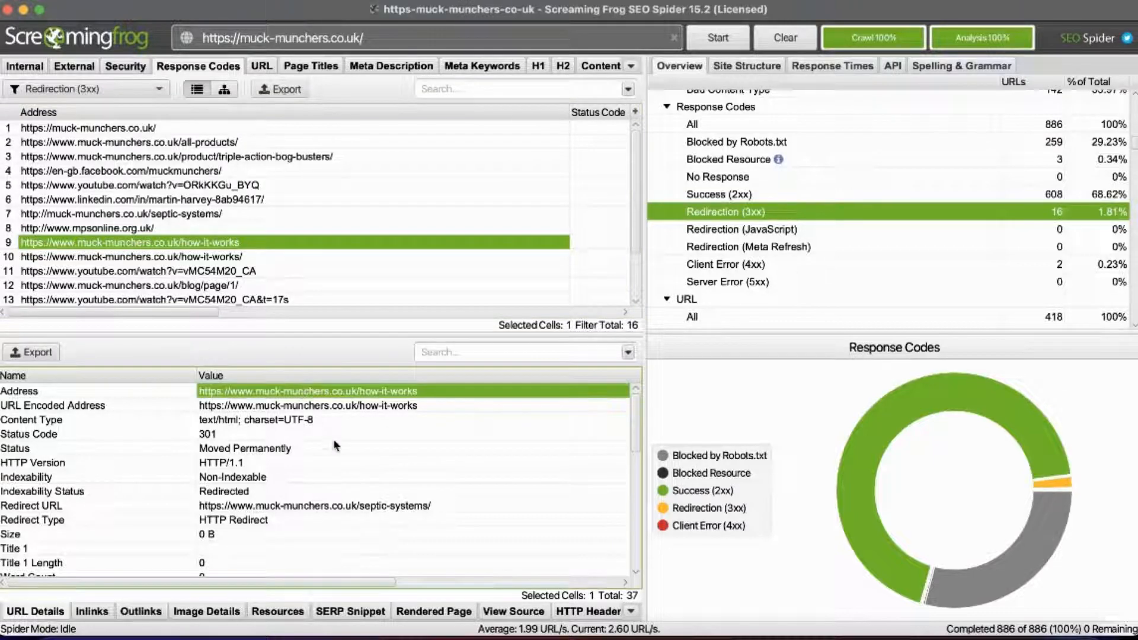
pyautogui.click(261, 507)
pyautogui.click(317, 393)
pyautogui.click(338, 505)
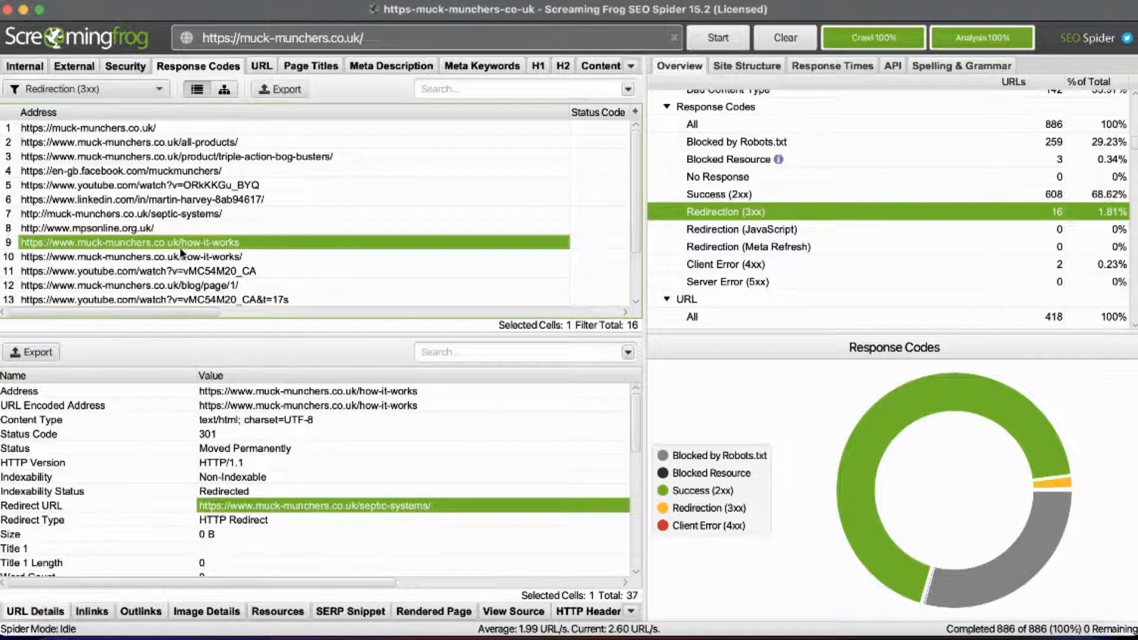
# Show the inlinks of the redirected how-it-works URL and examine their source pages and target addresses.
pyautogui.click(89, 617)
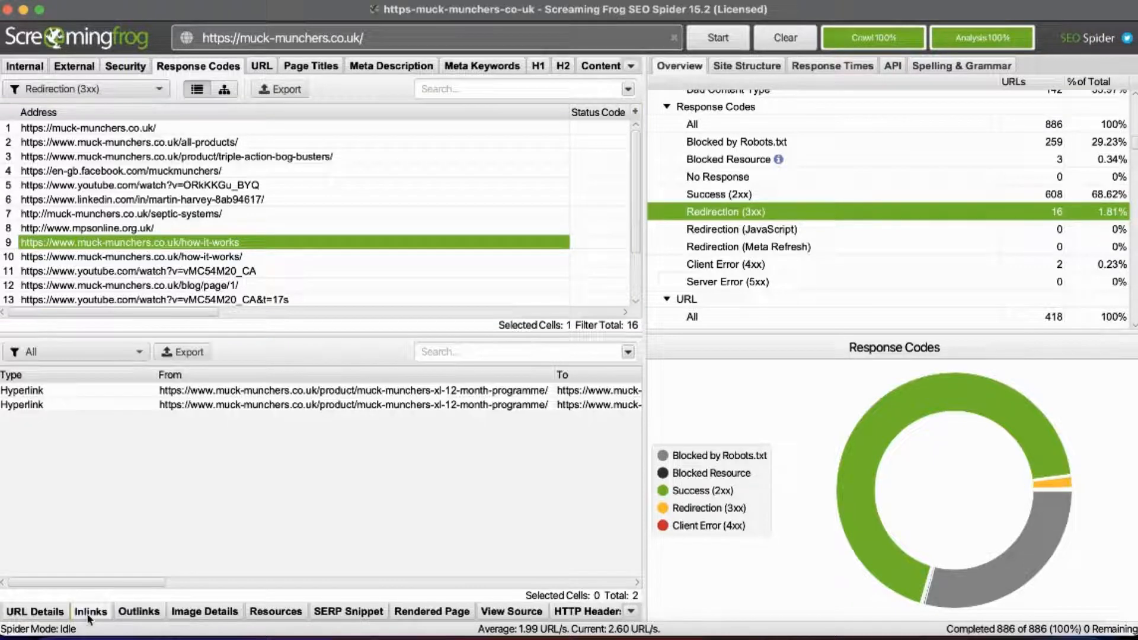
pyautogui.click(239, 391)
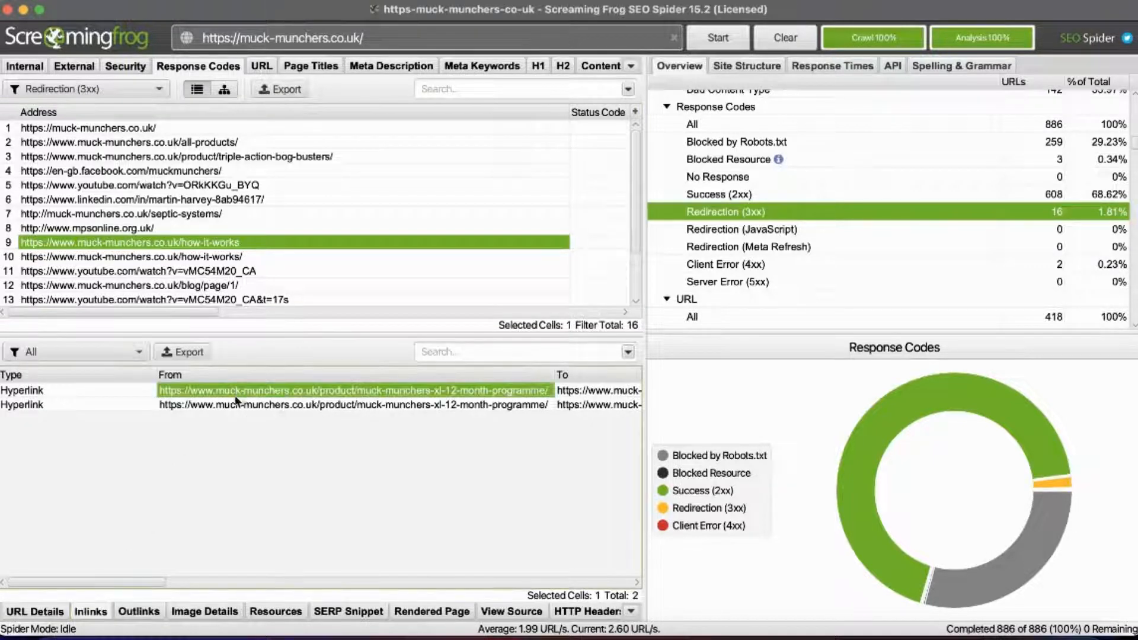
pyautogui.click(228, 408)
pyautogui.click(227, 391)
pyautogui.click(227, 405)
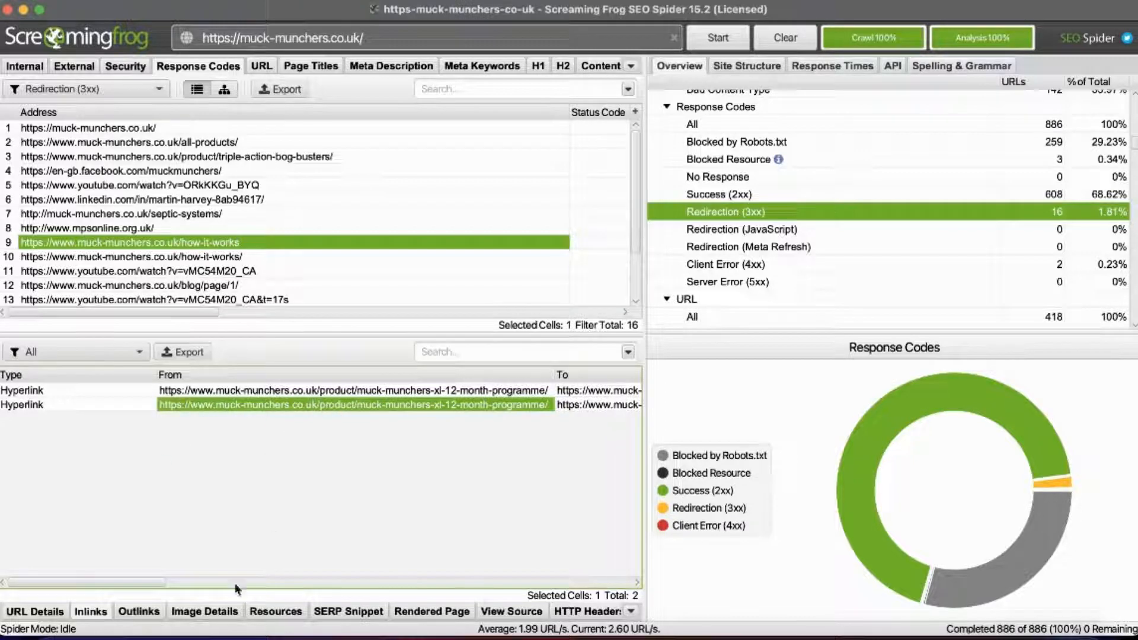
pyautogui.moveTo(128, 583); pyautogui.dragTo(203, 585)
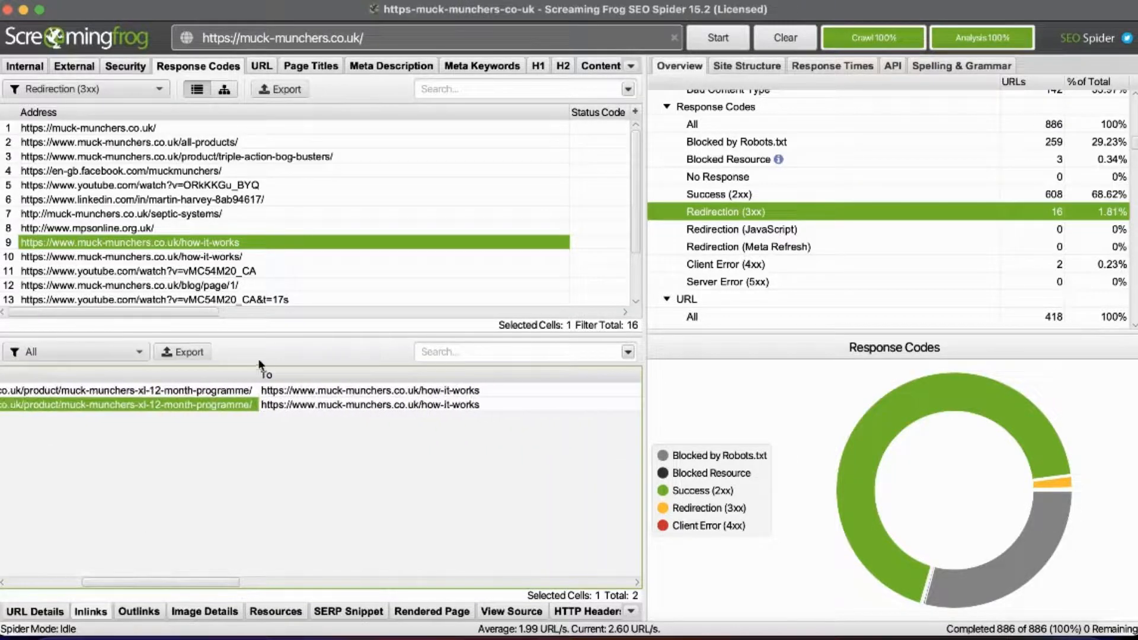
# Compare the target address of the how-it-works inlink with the redirect URL in that page's URL details.
pyautogui.click(359, 392)
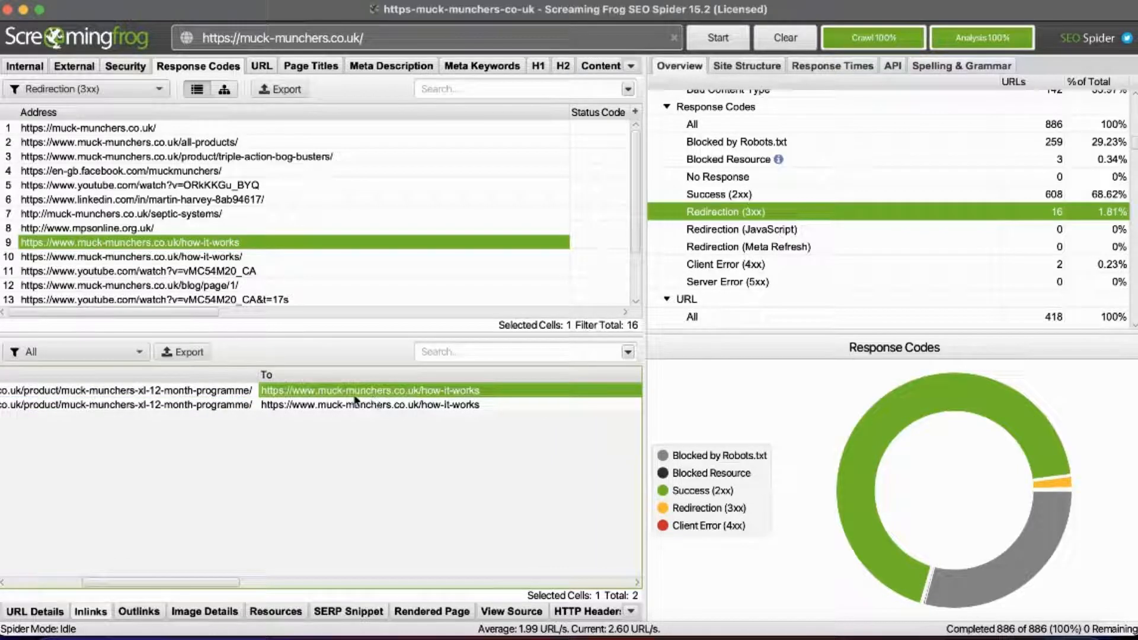
pyautogui.click(50, 612)
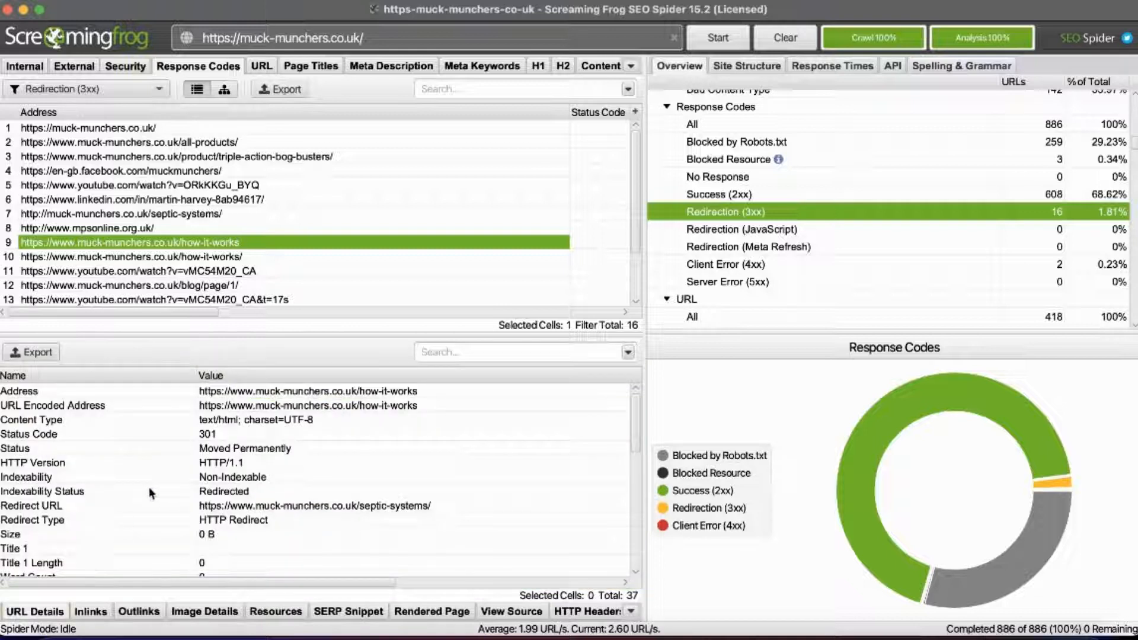
pyautogui.click(317, 511)
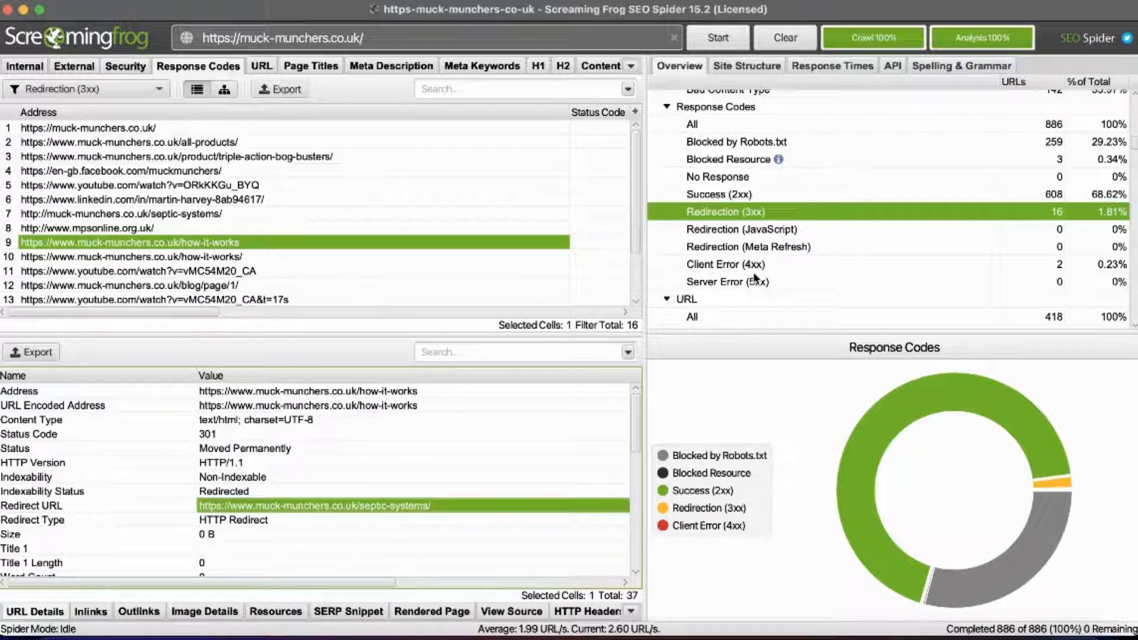
# Check the Client Error (4xx) and Server Error (5xx) lists in the response codes.
pyautogui.click(776, 264)
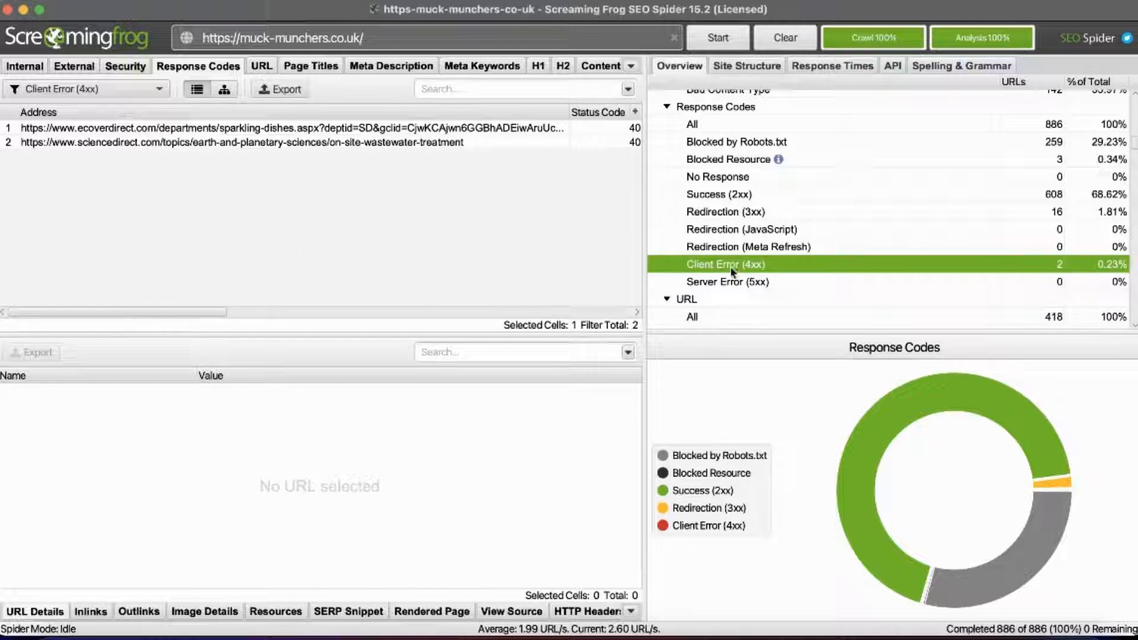
pyautogui.click(773, 282)
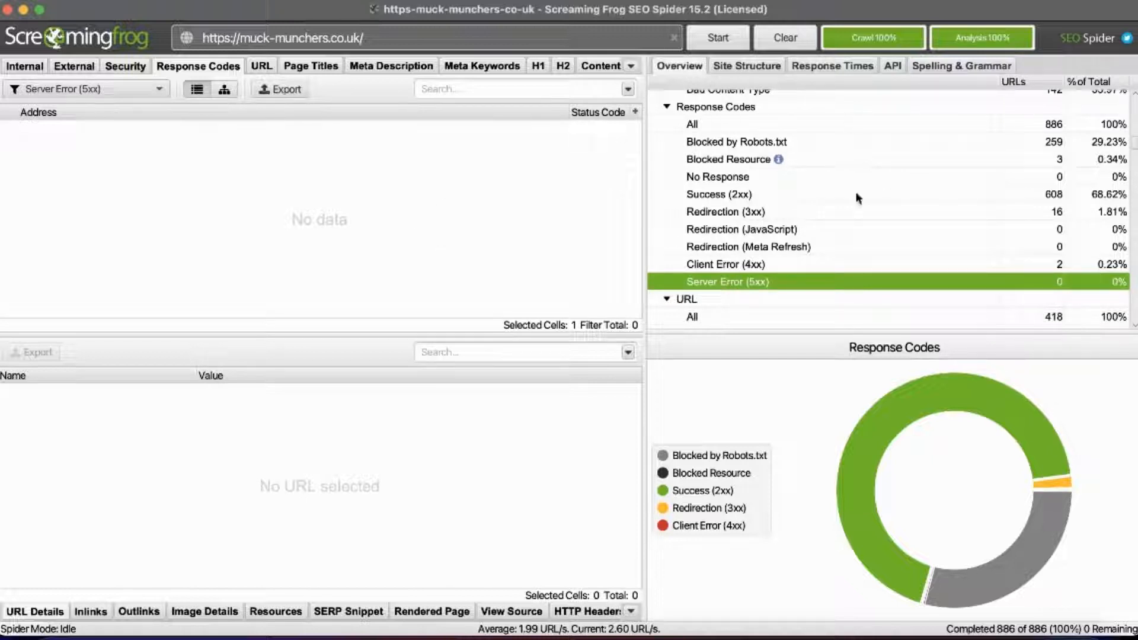
# List all addresses of the URL section and narrow them to the ones containing underscores.
pyautogui.scroll(-1, 737, 248)
pyautogui.scroll(-5, 737, 248)
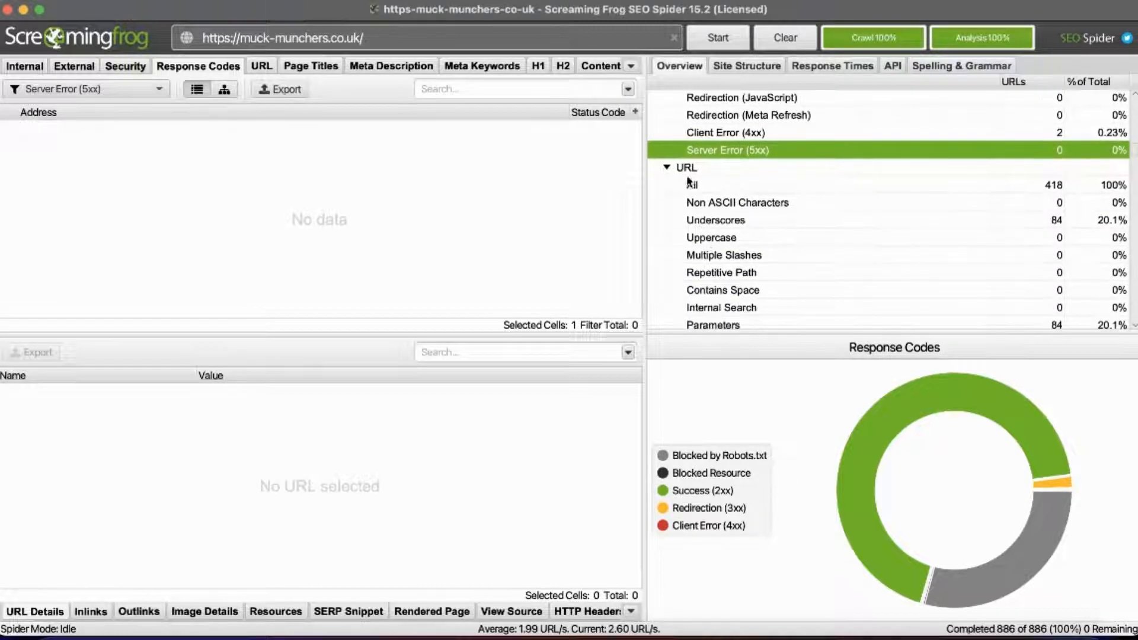
pyautogui.click(804, 184)
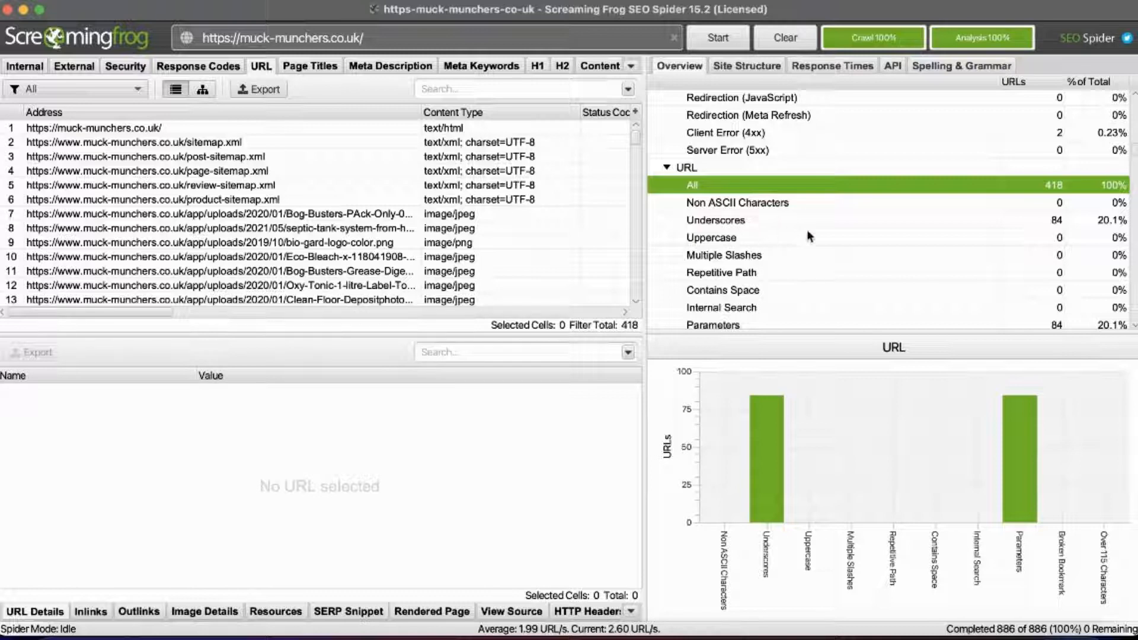
pyautogui.scroll(-3, 777, 247)
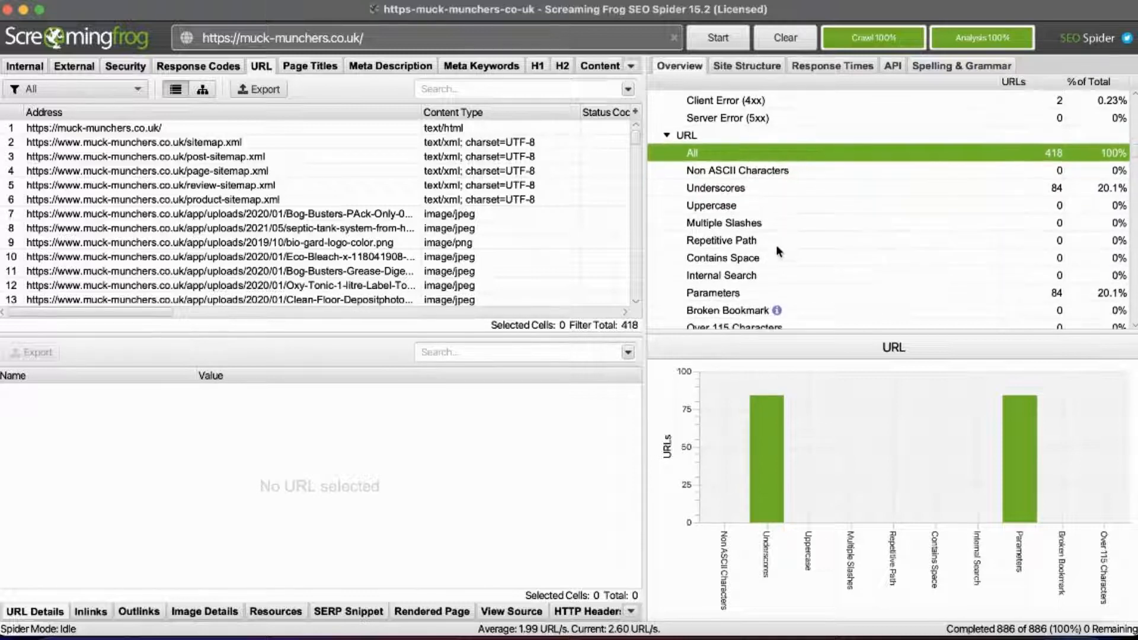
pyautogui.click(764, 189)
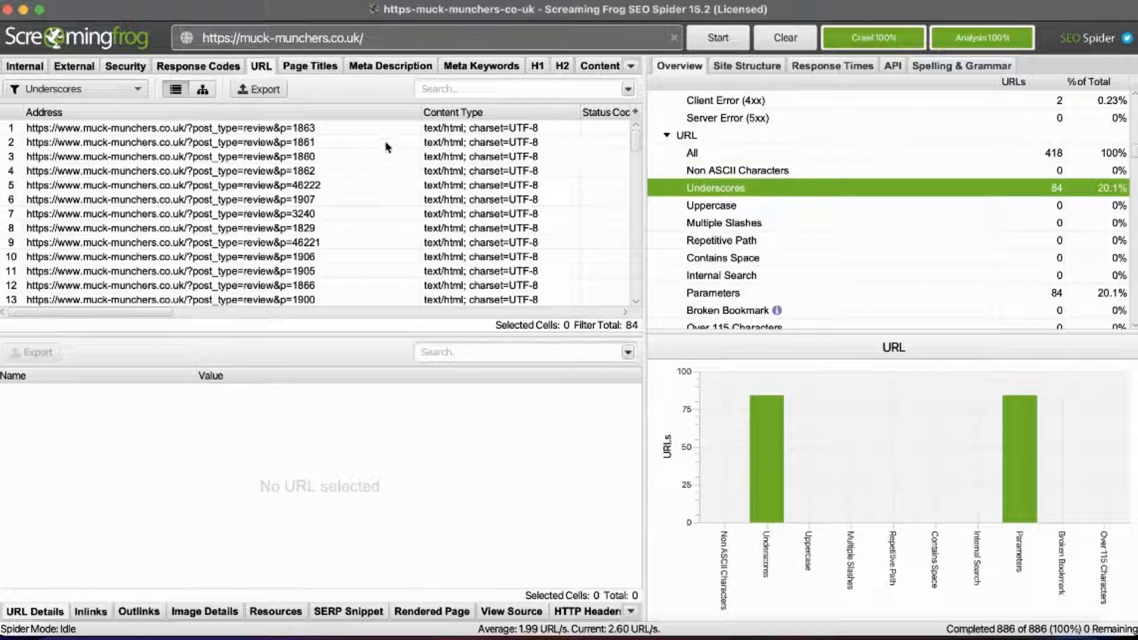
# Examine the URL details of several underscore review pages, including those with p=1860, p=3240, p=1906 and p=1907.
pyautogui.click(203, 157)
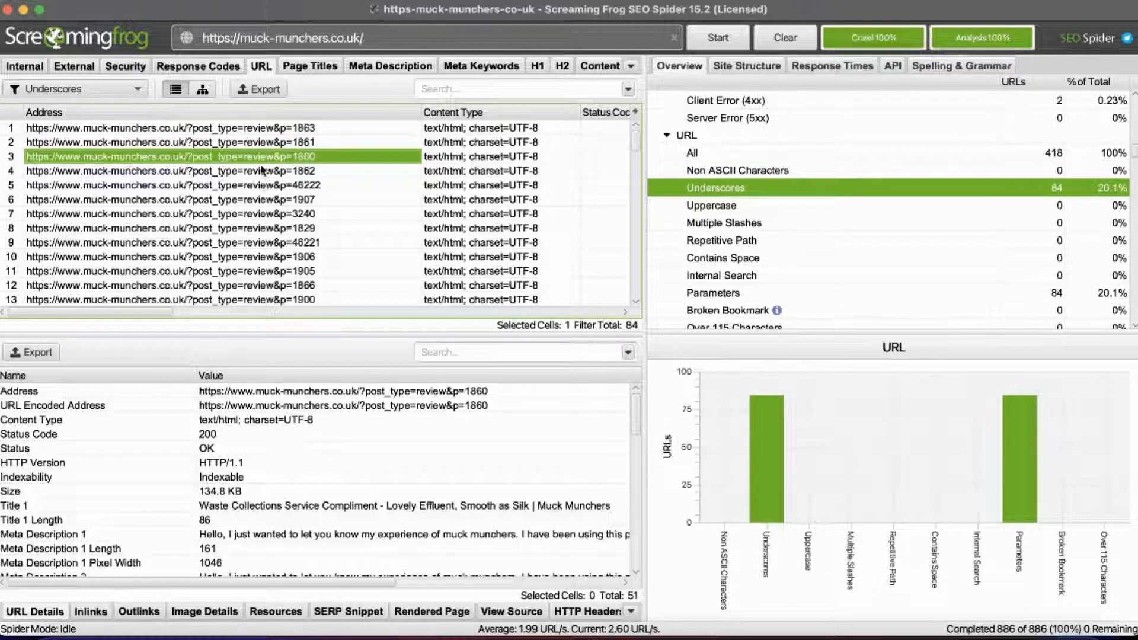
pyautogui.click(245, 141)
pyautogui.scroll(-1, 246, 178)
pyautogui.click(246, 206)
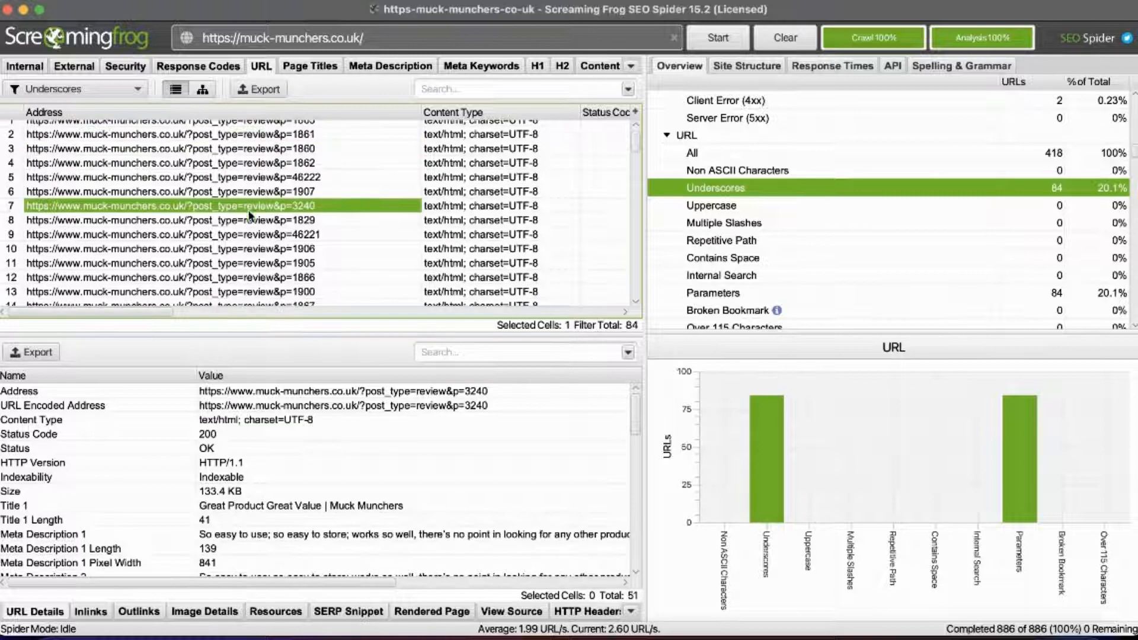
pyautogui.click(243, 253)
pyautogui.scroll(1, 211, 178)
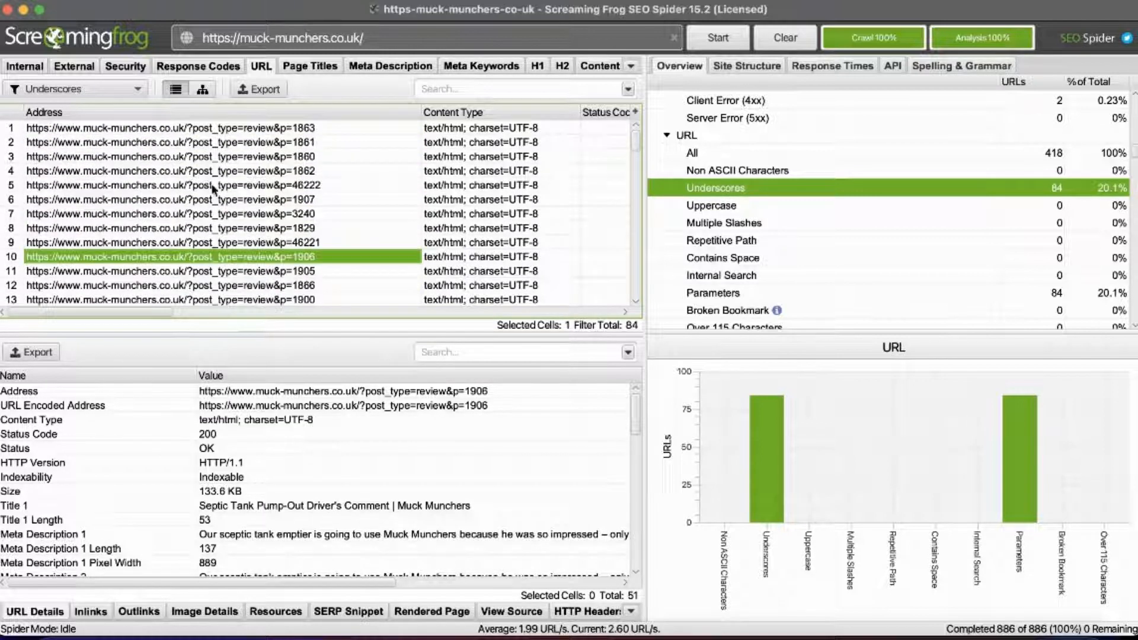
pyautogui.click(216, 199)
pyautogui.scroll(-2, 216, 198)
pyautogui.scroll(2, 216, 199)
pyautogui.scroll(-10, 217, 197)
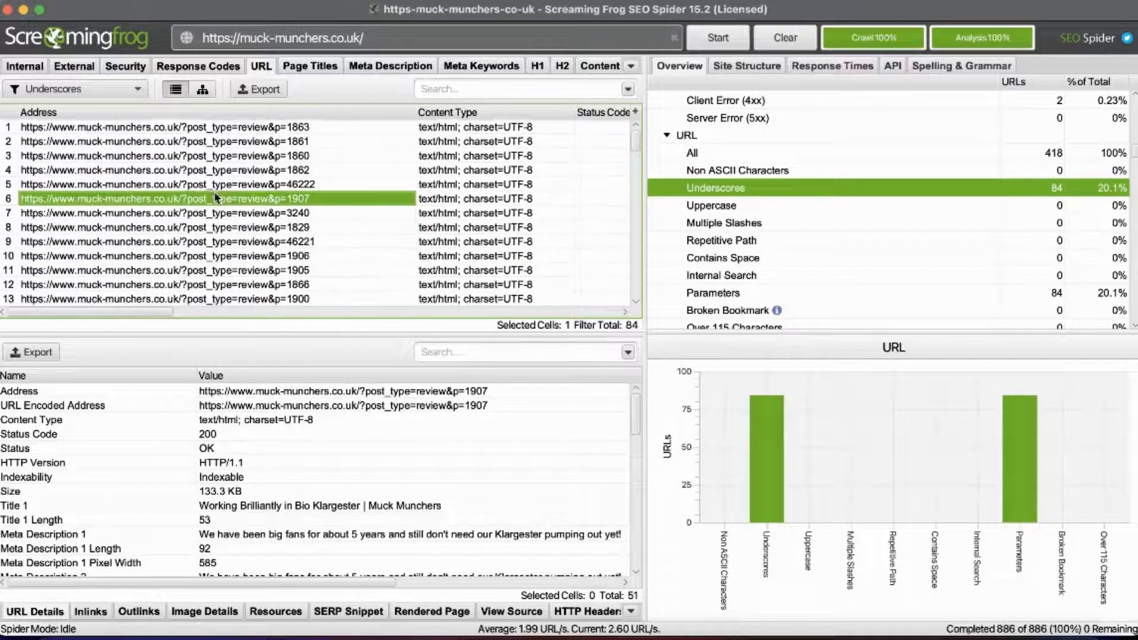
# Open the review URL ?post_type=review&p=46222 in the browser and look through the whole page.
pyautogui.scroll(10, 216, 197)
pyautogui.click(211, 186)
pyautogui.rightClick(211, 188)
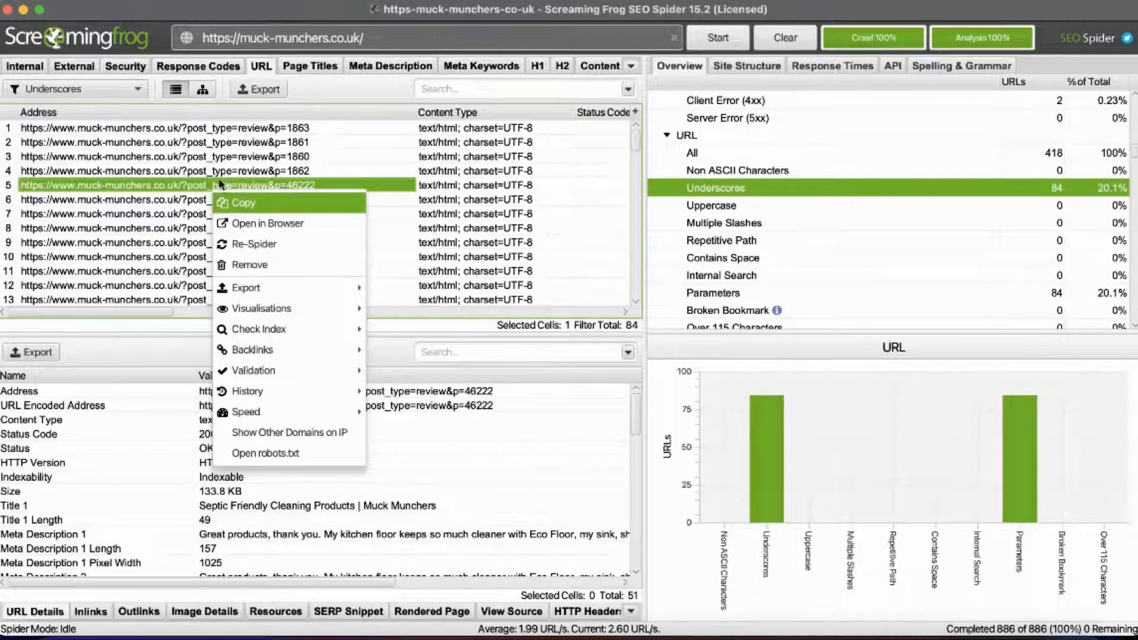
pyautogui.click(267, 222)
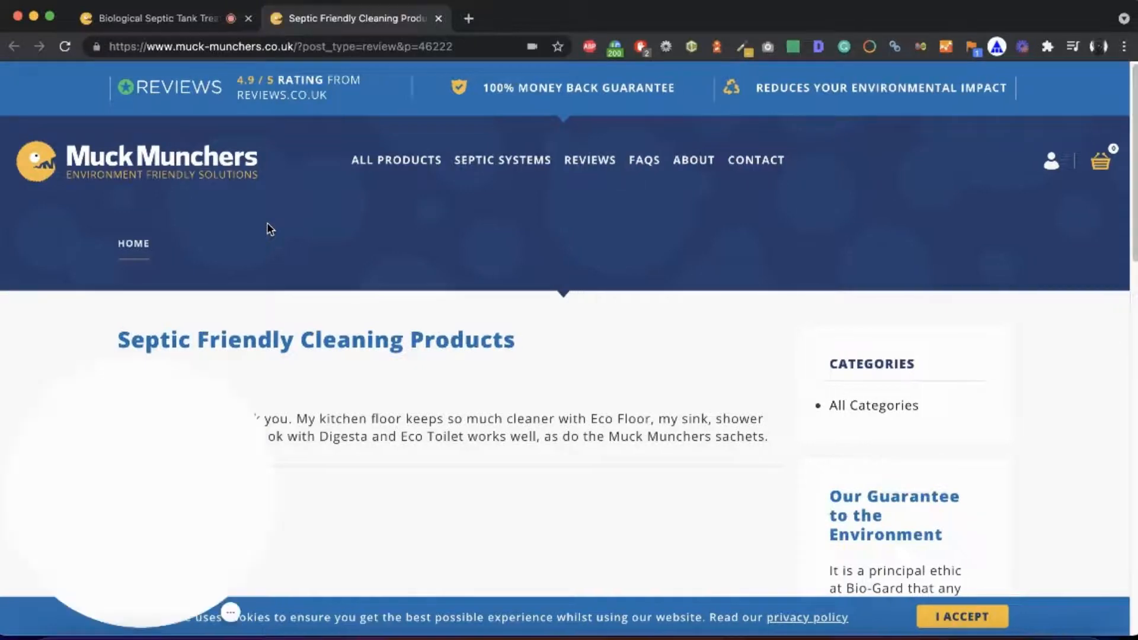
pyautogui.scroll(-6, 378, 367)
pyautogui.scroll(-3, 377, 363)
pyautogui.scroll(9, 376, 363)
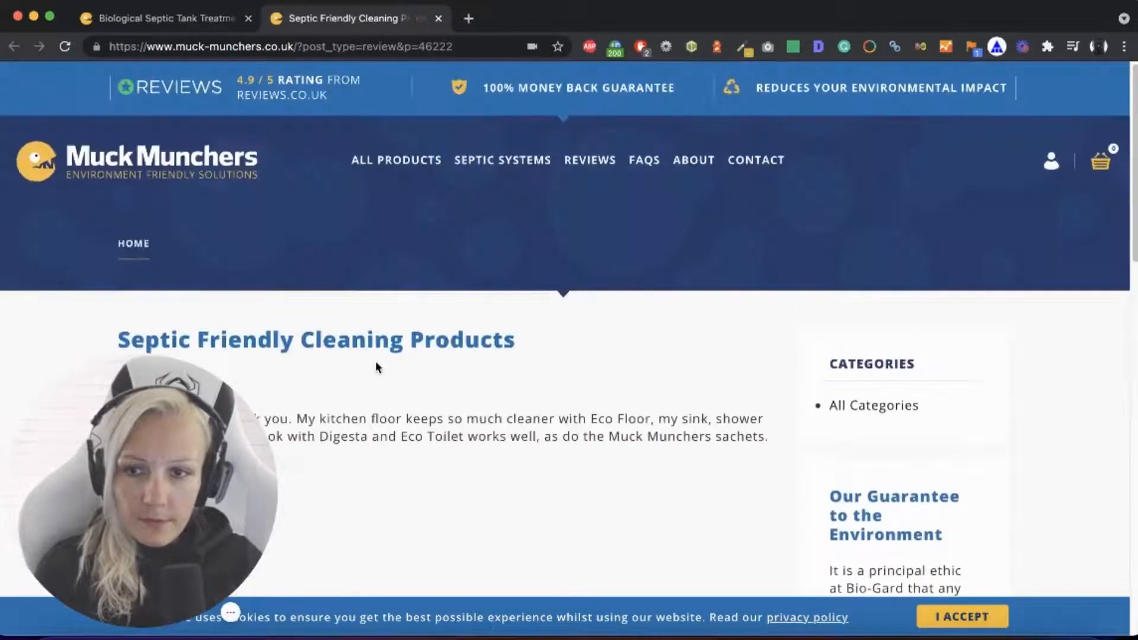
pyautogui.scroll(-18, 375, 362)
pyautogui.scroll(20, 376, 364)
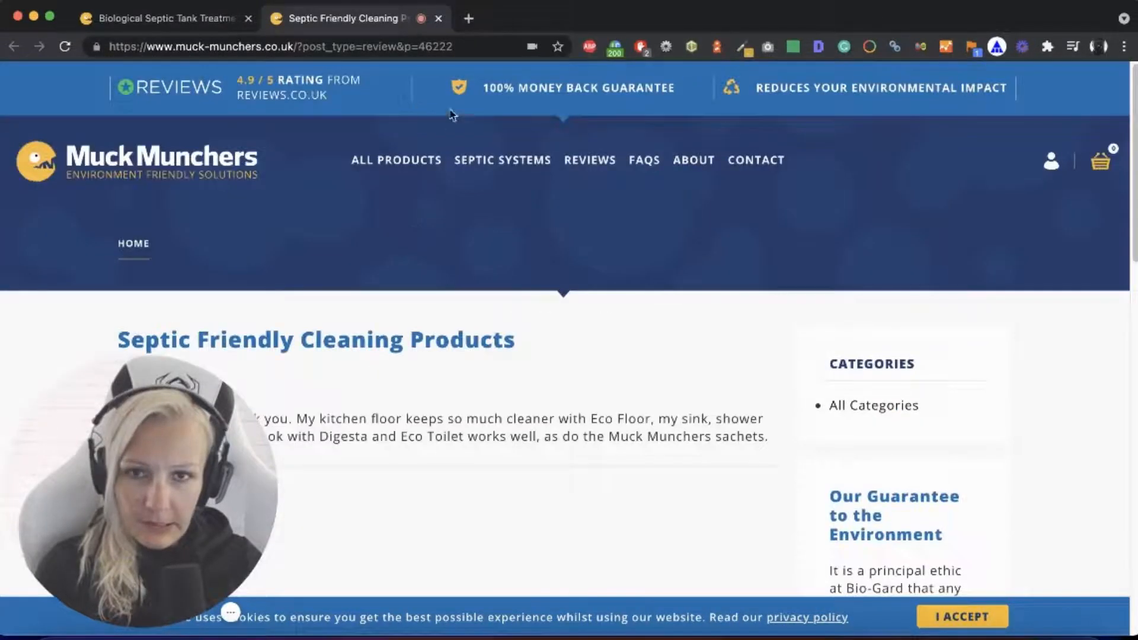
# Check the review page's indexability with the DeepCrawl extension and return to the underscore URLs in Screaming Frog.
pyautogui.moveTo(367, 191)
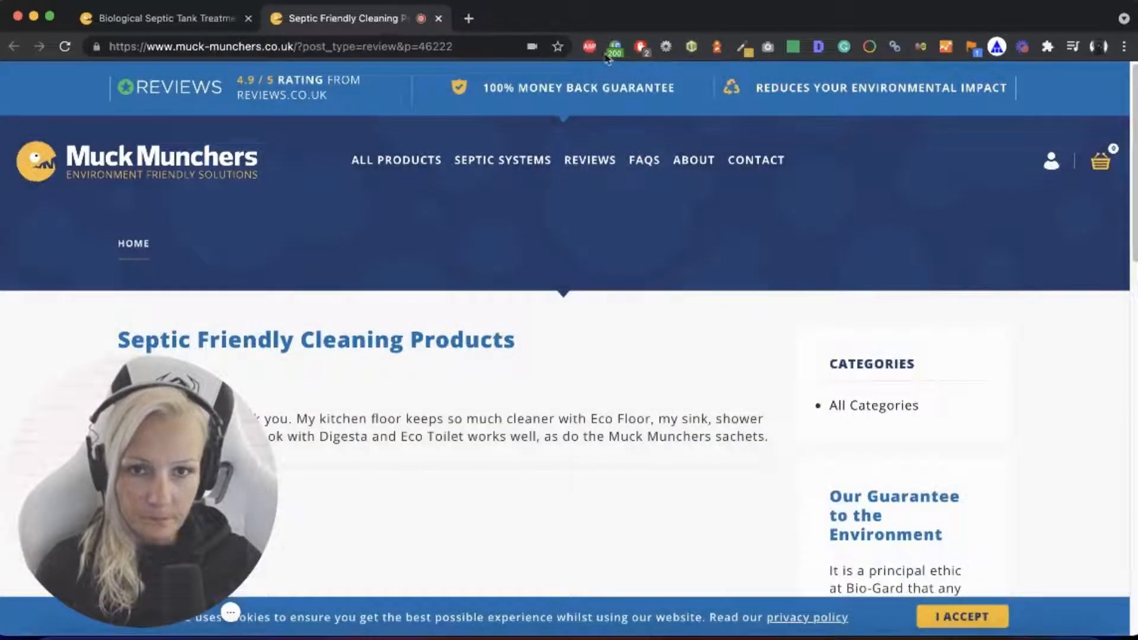
pyautogui.click(691, 46)
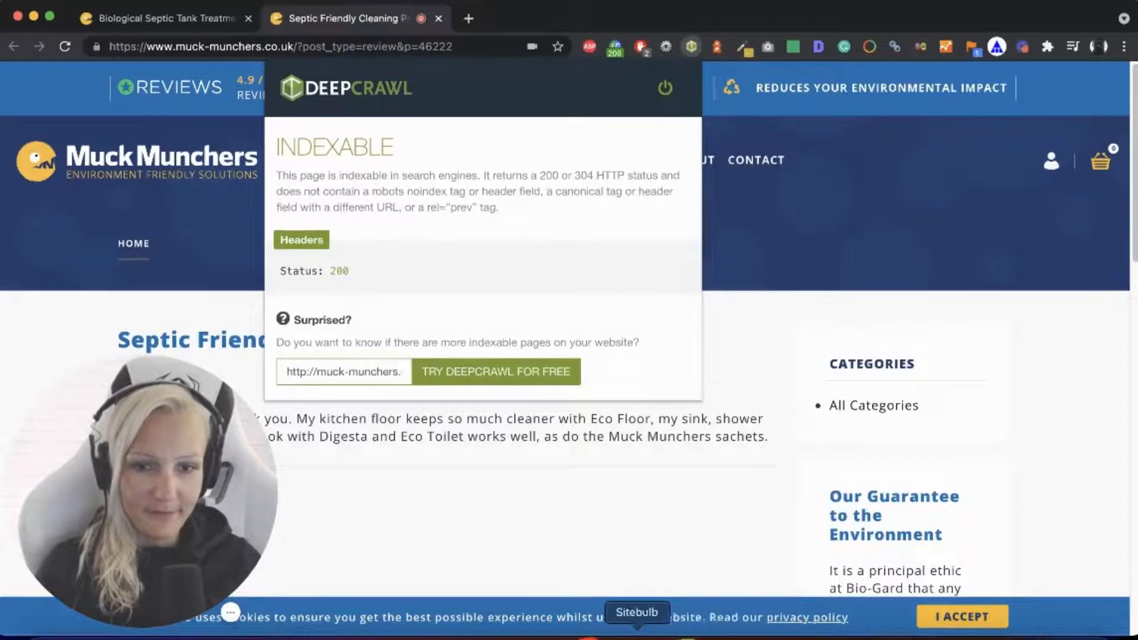
pyautogui.click(724, 627)
pyautogui.scroll(-1, 539, 281)
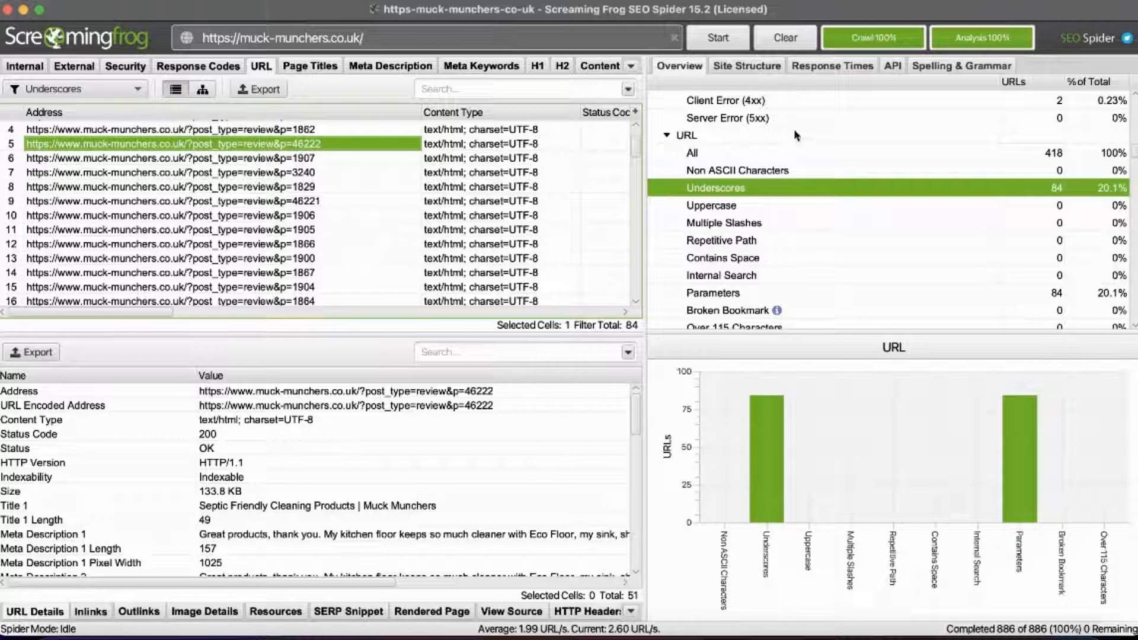
# Check the Underscores, Uppercase and Multiple Slashes filters of the URL section.
pyautogui.click(732, 134)
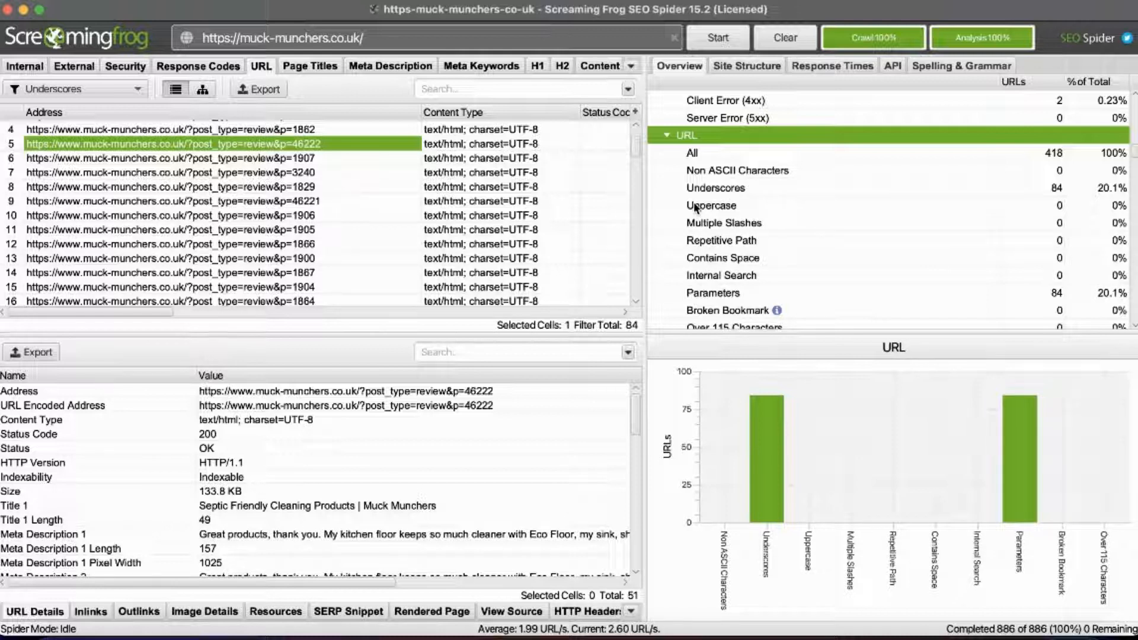
pyautogui.click(735, 188)
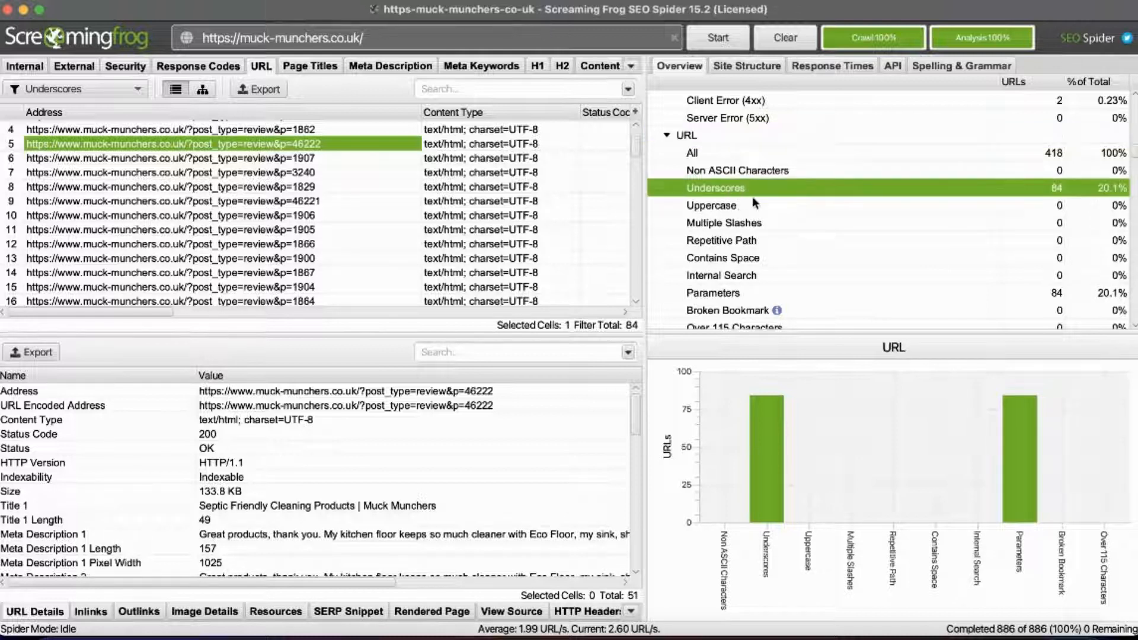
pyautogui.click(755, 205)
pyautogui.click(772, 229)
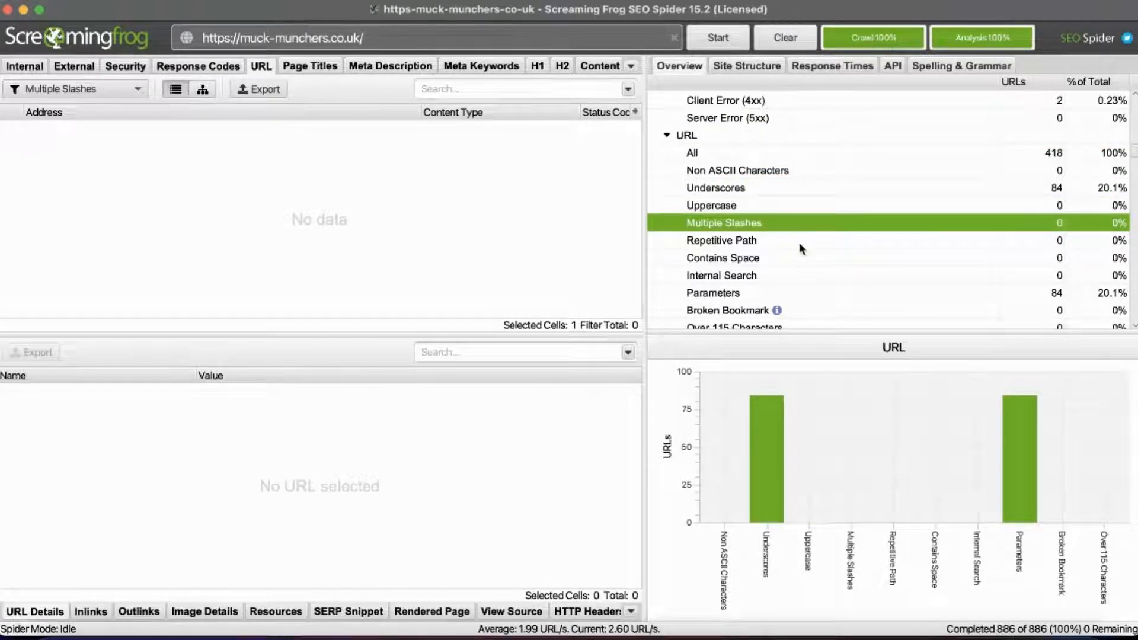
# List the URLs that contain parameters and look through the complete list.
pyautogui.scroll(-1, 790, 270)
pyautogui.scroll(-2, 790, 272)
pyautogui.click(706, 256)
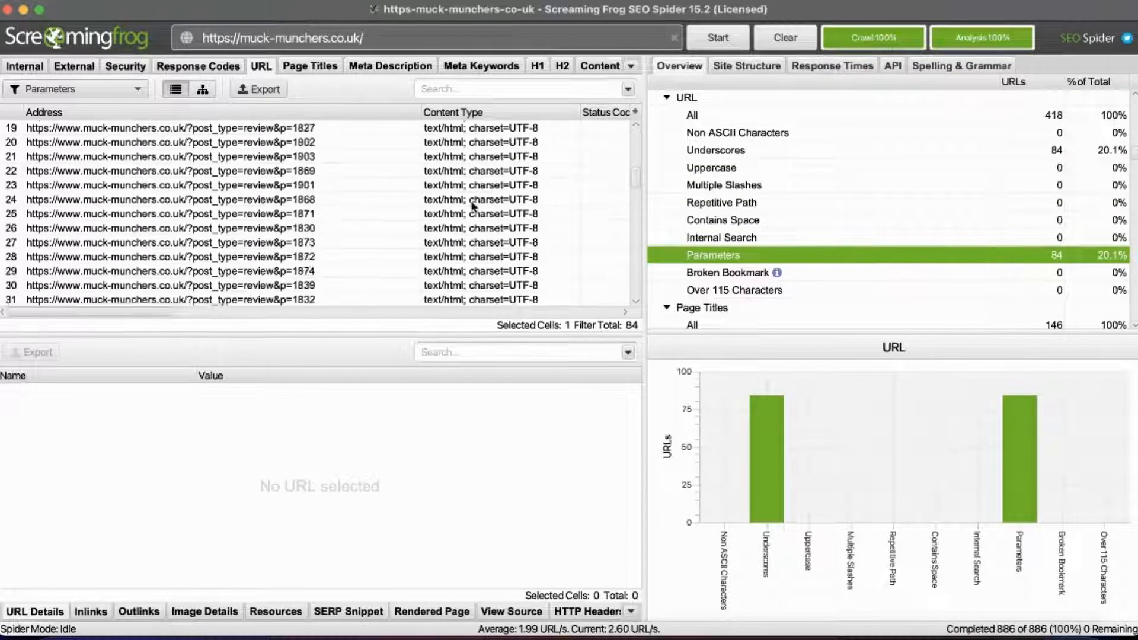
pyautogui.scroll(-10, 471, 205)
pyautogui.scroll(-8, 471, 207)
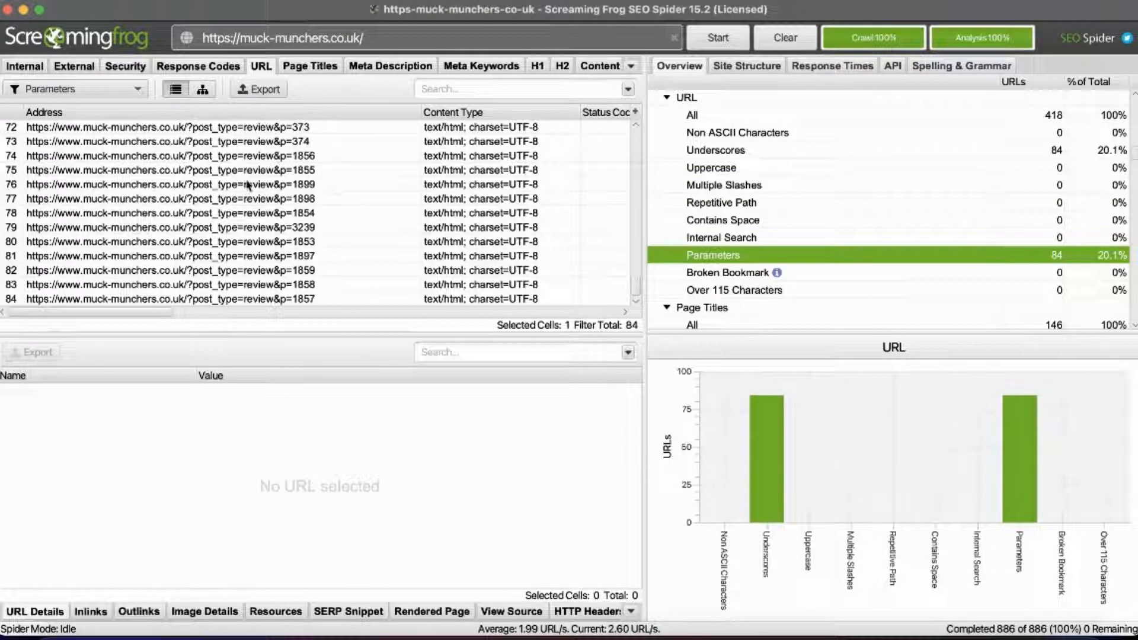
pyautogui.scroll(8, 236, 187)
pyautogui.scroll(15, 237, 187)
# Show the URL details of the parameter review pages p=1860 and p=1862.
pyautogui.click(235, 157)
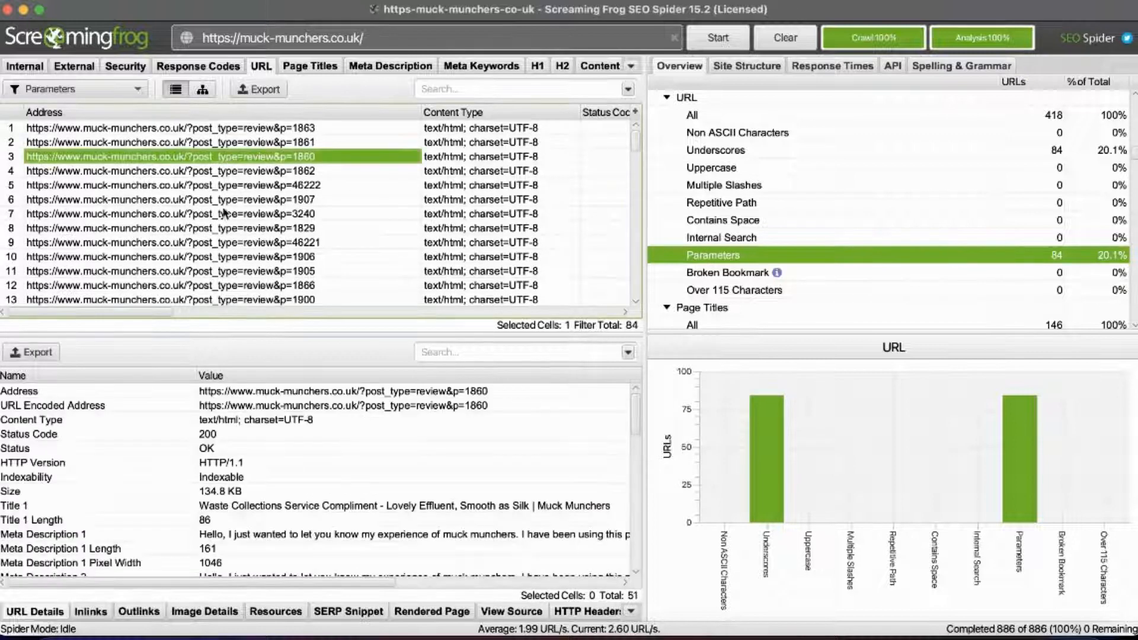
pyautogui.click(249, 171)
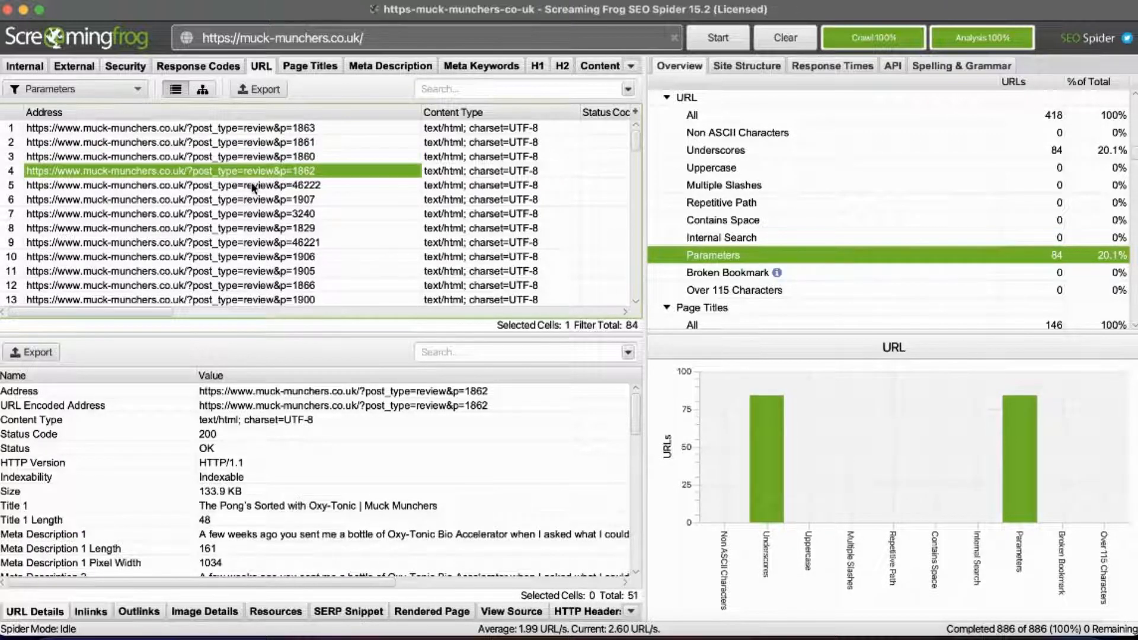
pyautogui.click(258, 159)
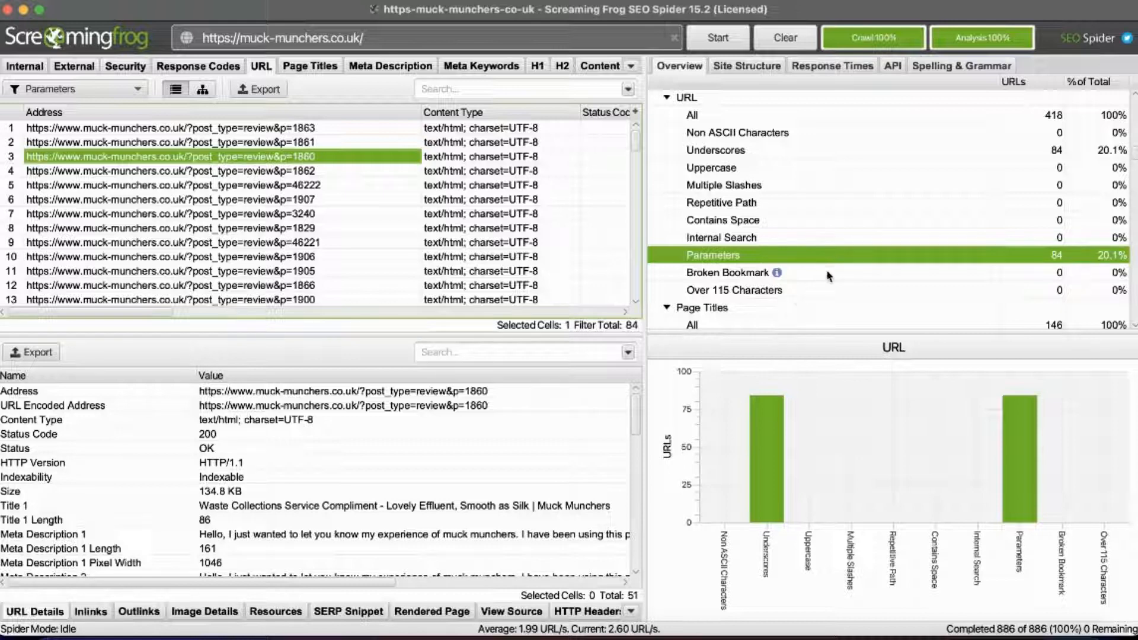
# List the page titles of all crawled pages and review the Page Titles issue categories.
pyautogui.scroll(-3, 803, 249)
pyautogui.scroll(-3, 770, 240)
pyautogui.click(734, 221)
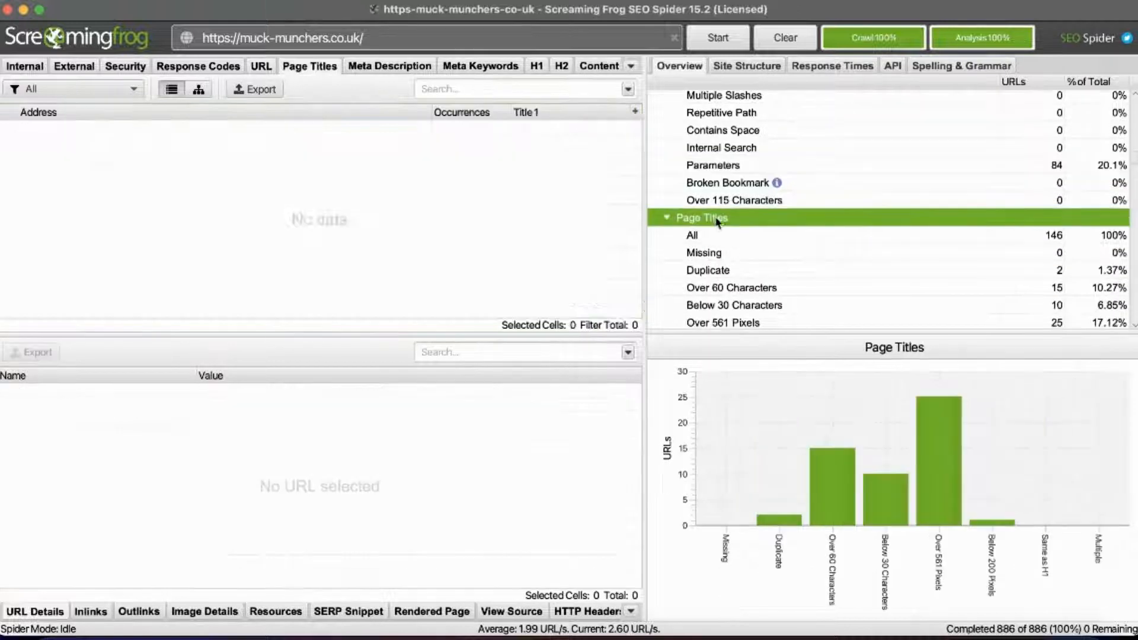
pyautogui.scroll(-3, 863, 171)
pyautogui.scroll(-3, 865, 165)
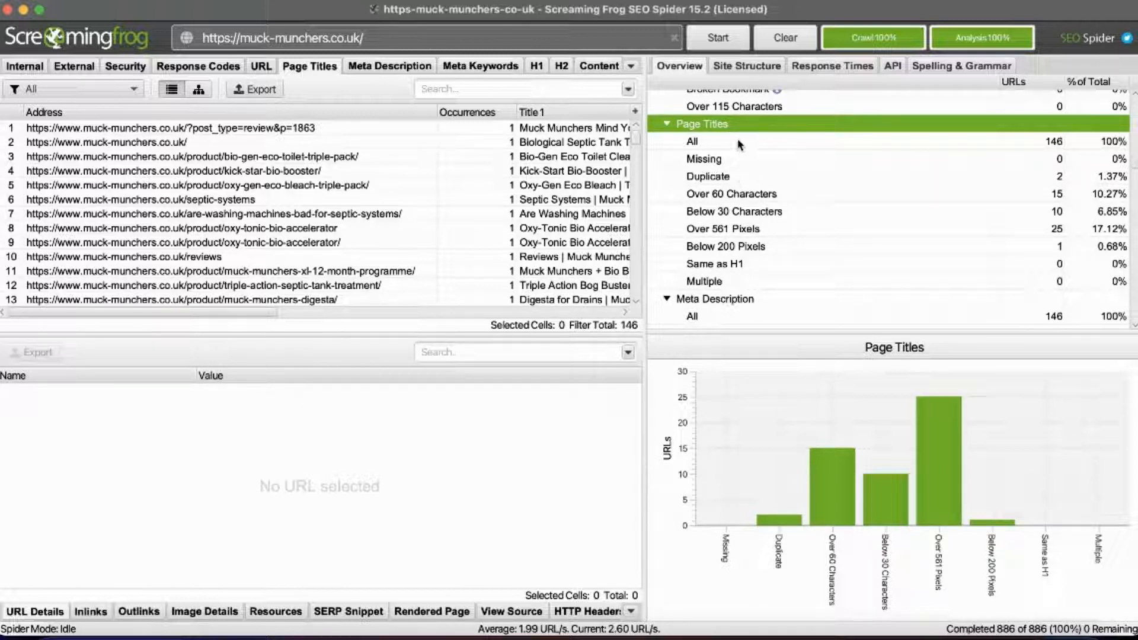
# List the pages with duplicate page titles and compare their Title 1 values.
pyautogui.click(734, 176)
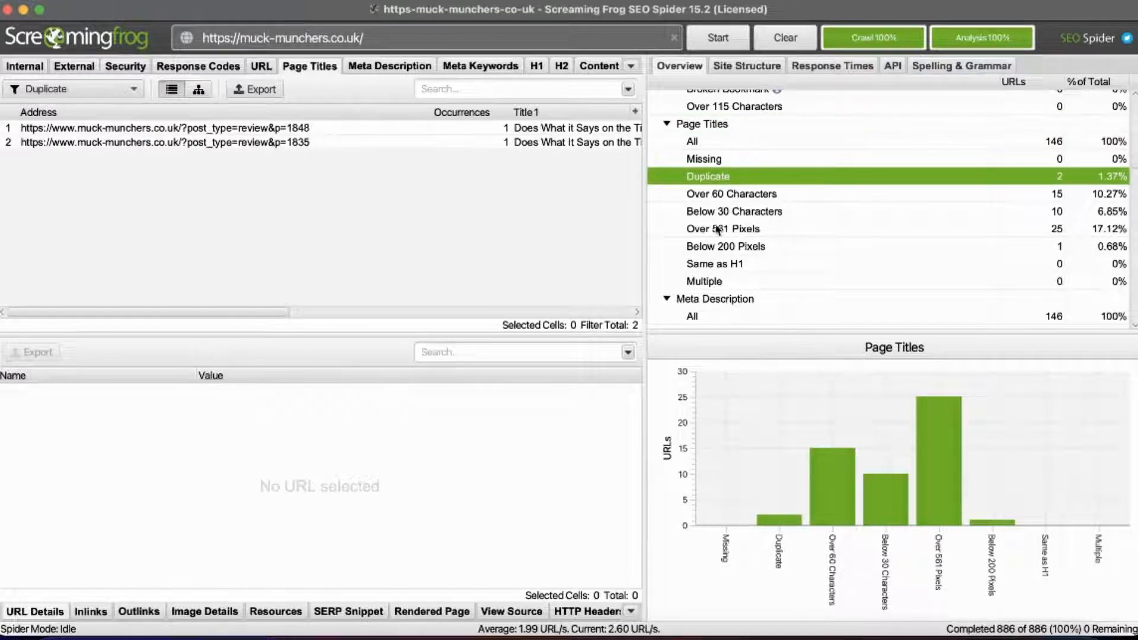
pyautogui.moveTo(251, 312); pyautogui.dragTo(339, 313)
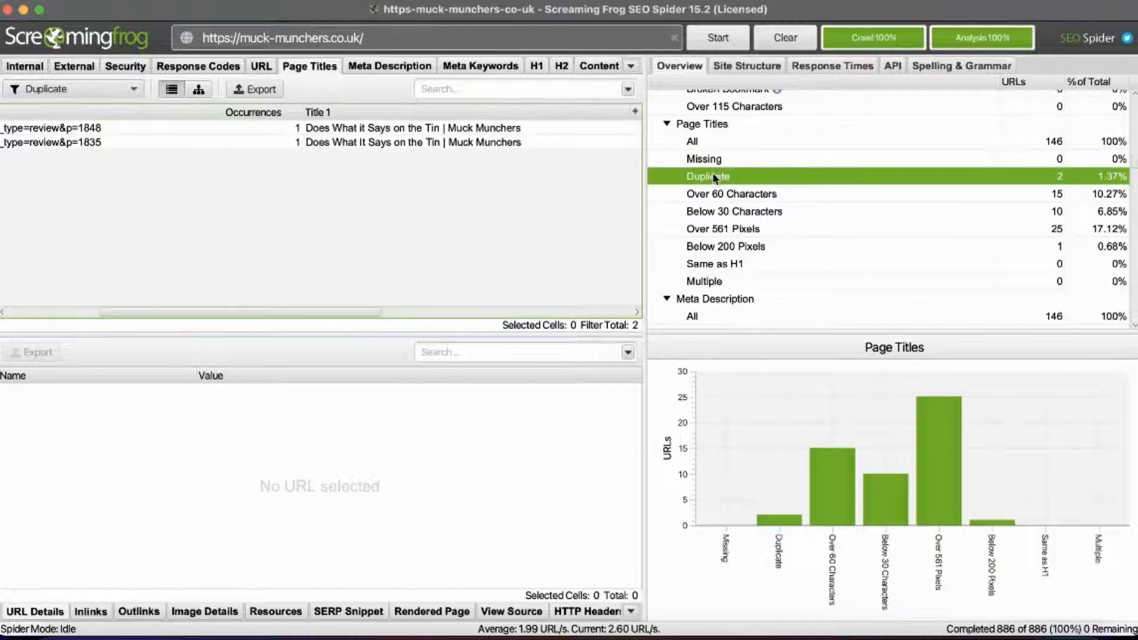
pyautogui.moveTo(144, 311); pyautogui.dragTo(53, 307)
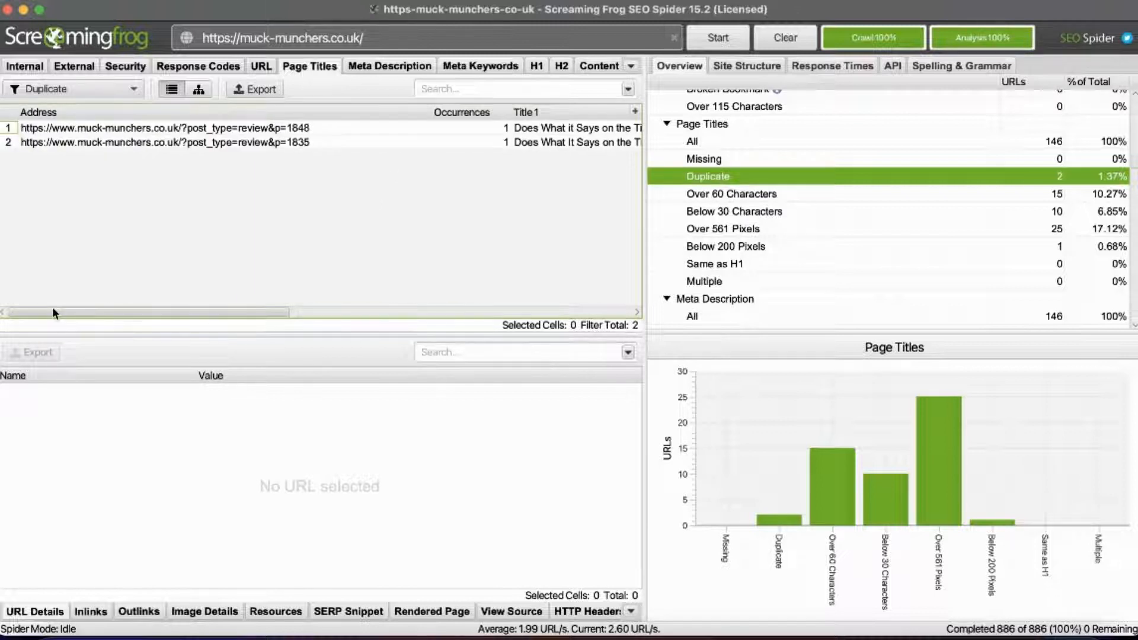
# Compare the URL details of the two duplicate-title review pages, p=1848 and p=1835.
pyautogui.click(207, 128)
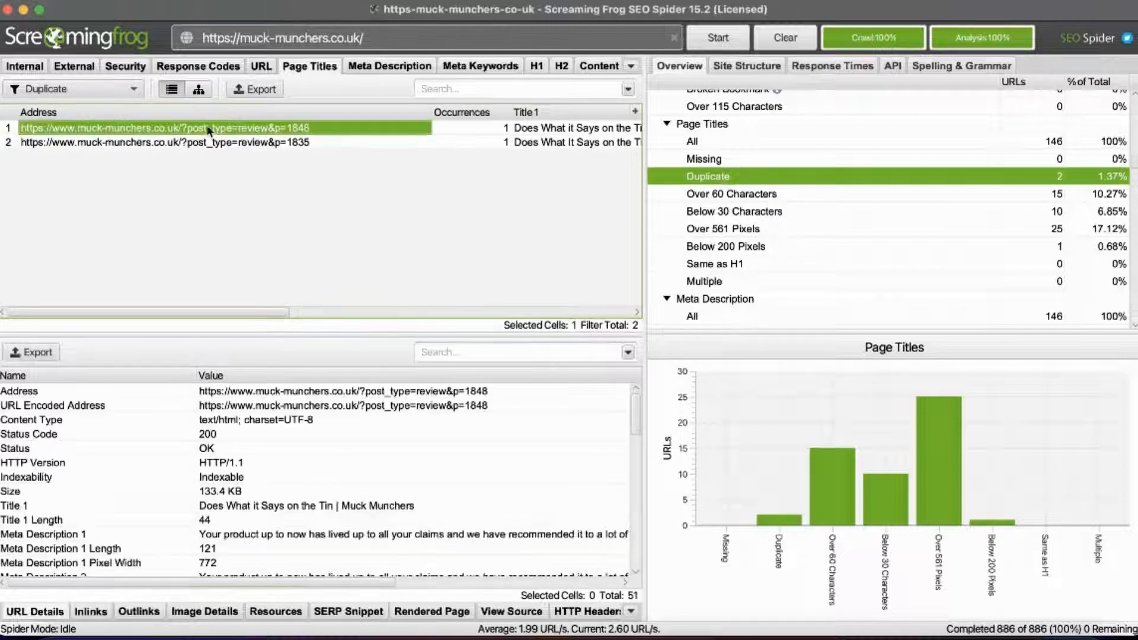
pyautogui.click(208, 140)
pyautogui.click(210, 129)
pyautogui.click(211, 142)
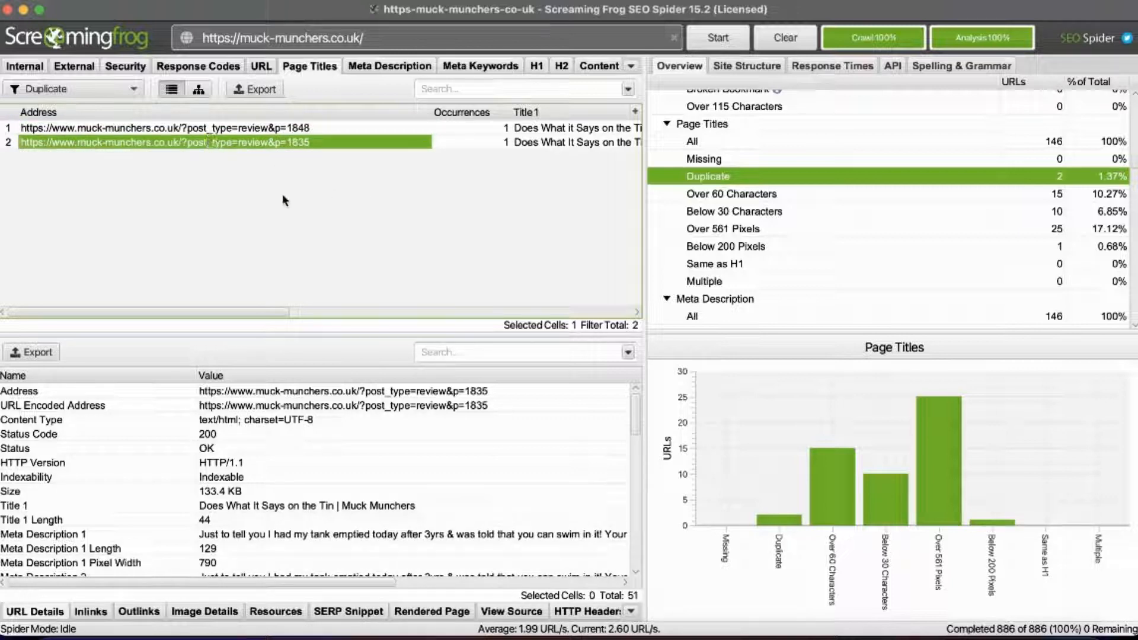
# List the page titles over 60 characters and below 30 characters, and read the Title 1 text of the over-length ones.
pyautogui.click(757, 199)
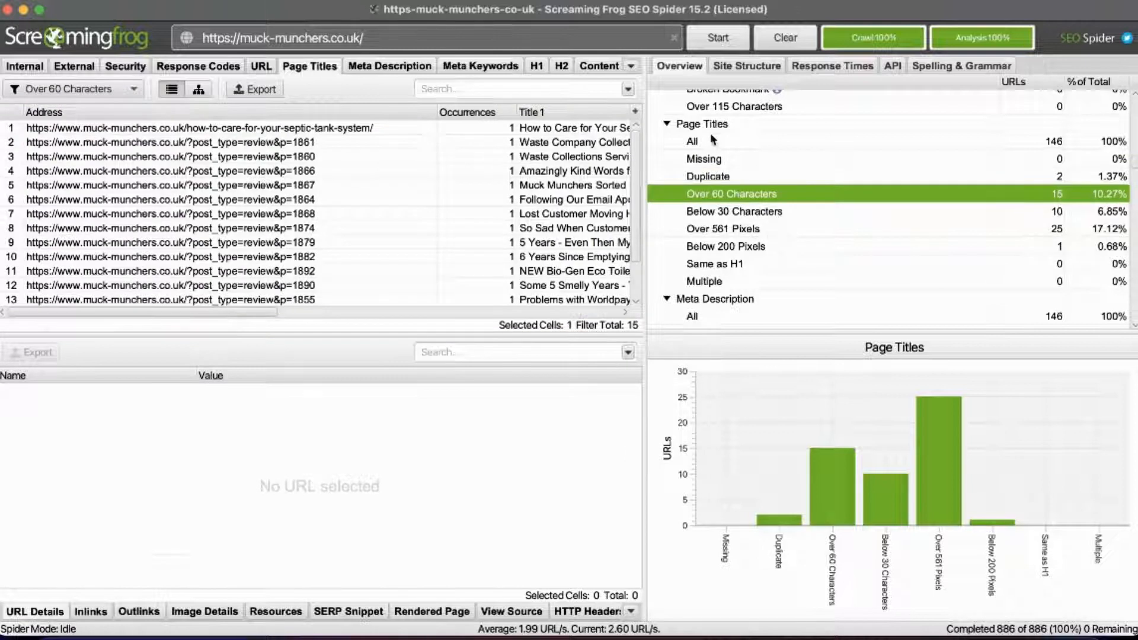
pyautogui.click(768, 213)
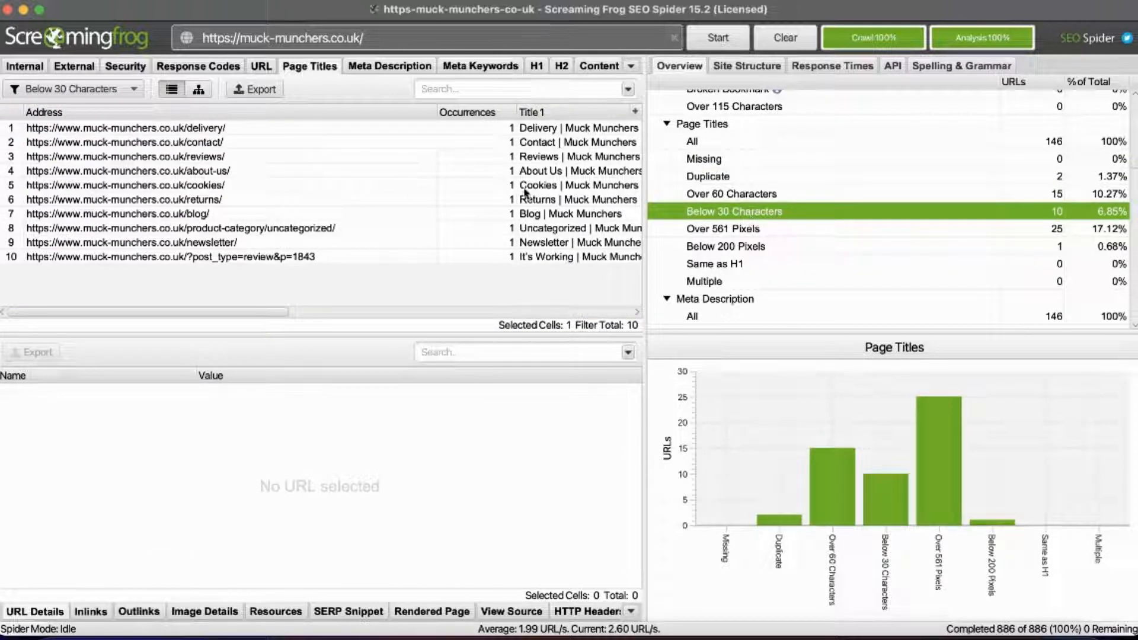
pyautogui.click(708, 196)
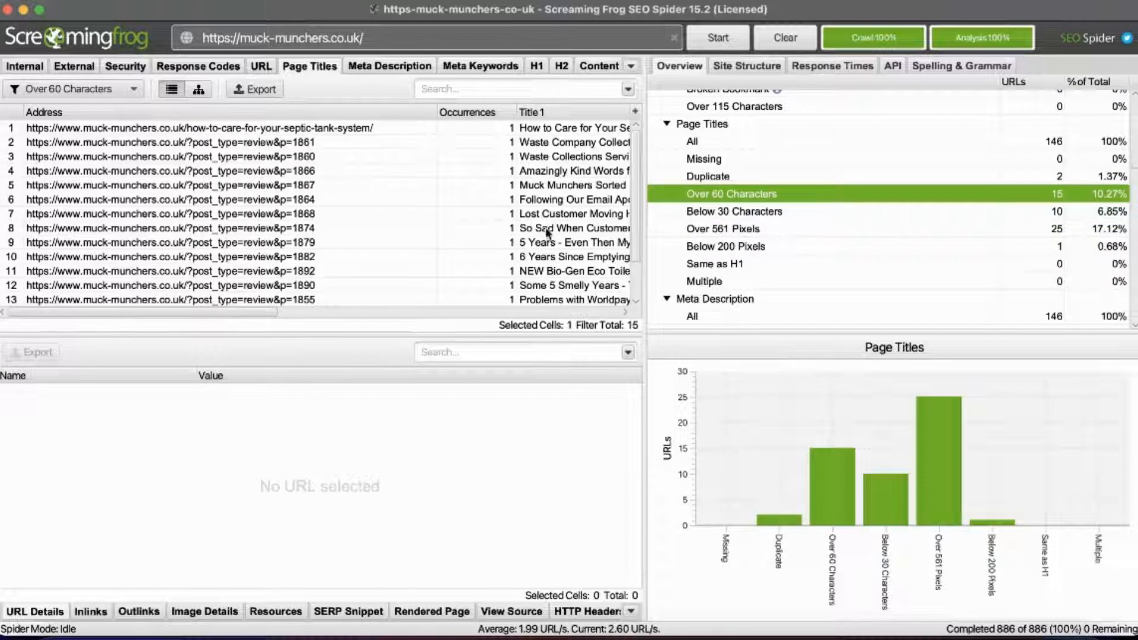
pyautogui.moveTo(157, 311); pyautogui.dragTo(305, 336)
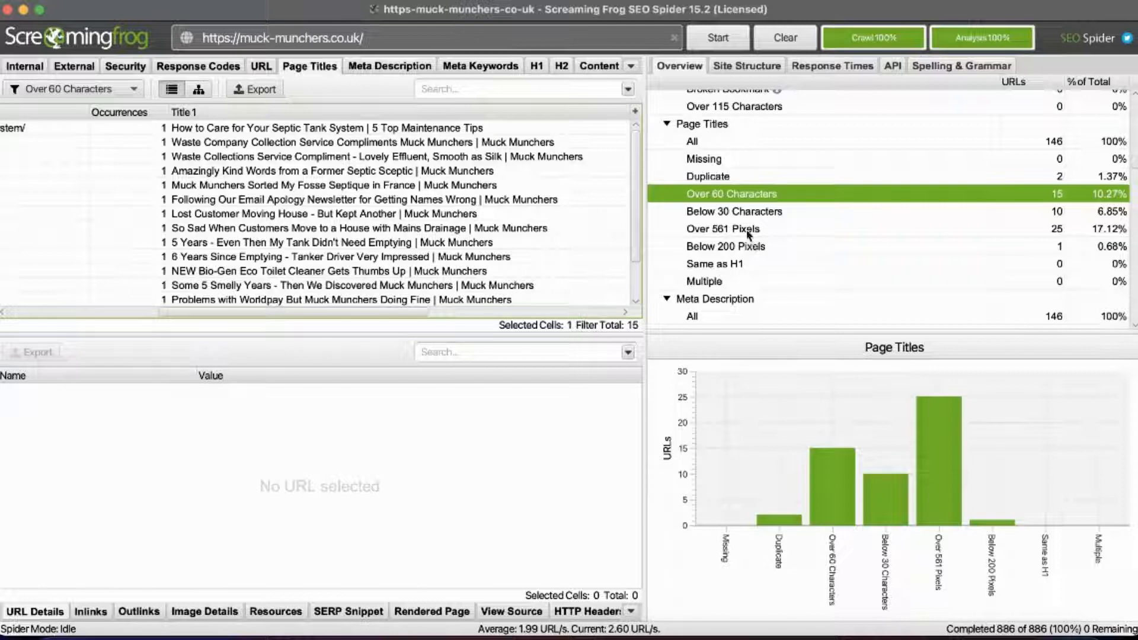
# List the meta descriptions of all crawled pages and examine the pages with duplicate meta descriptions.
pyautogui.scroll(-5, 758, 237)
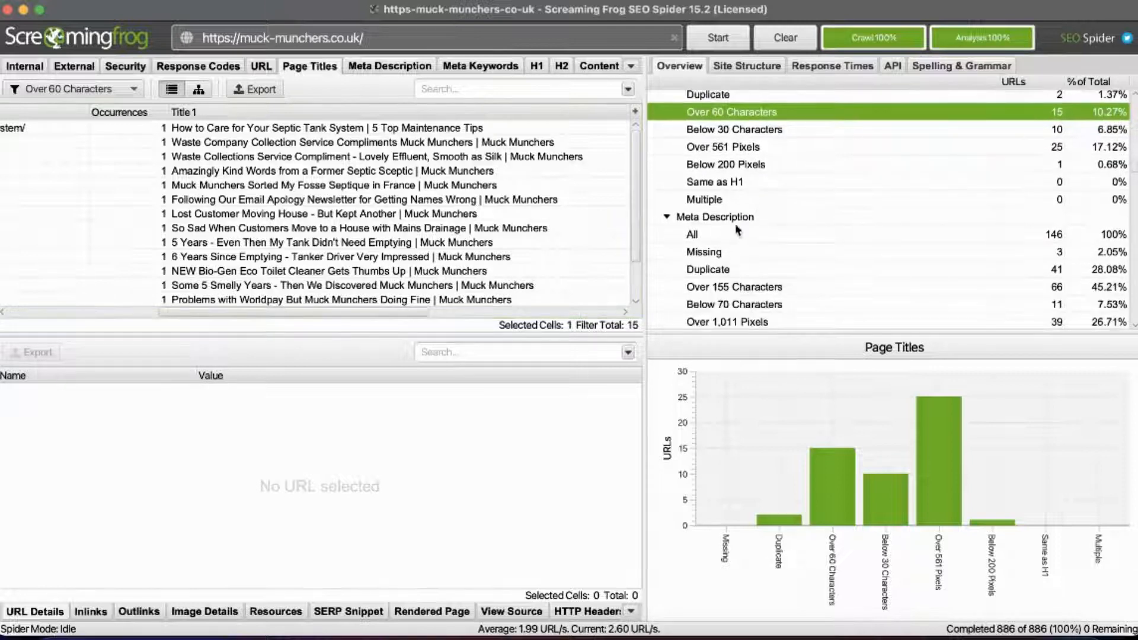
pyautogui.click(728, 219)
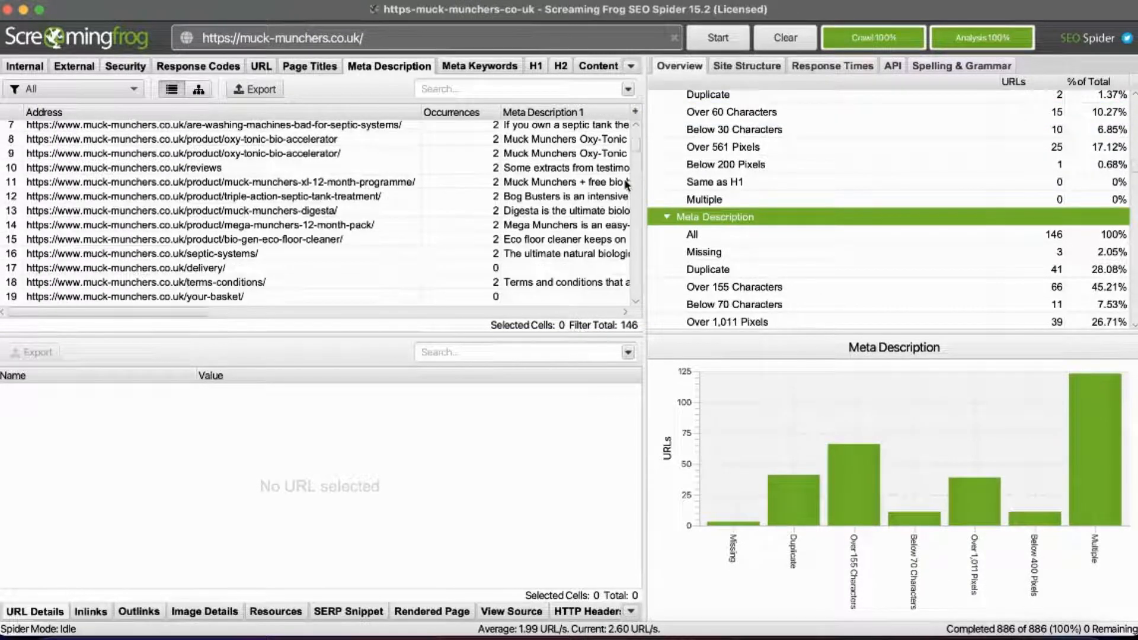
pyautogui.scroll(-1, 719, 276)
pyautogui.click(723, 262)
pyautogui.scroll(-2, 413, 205)
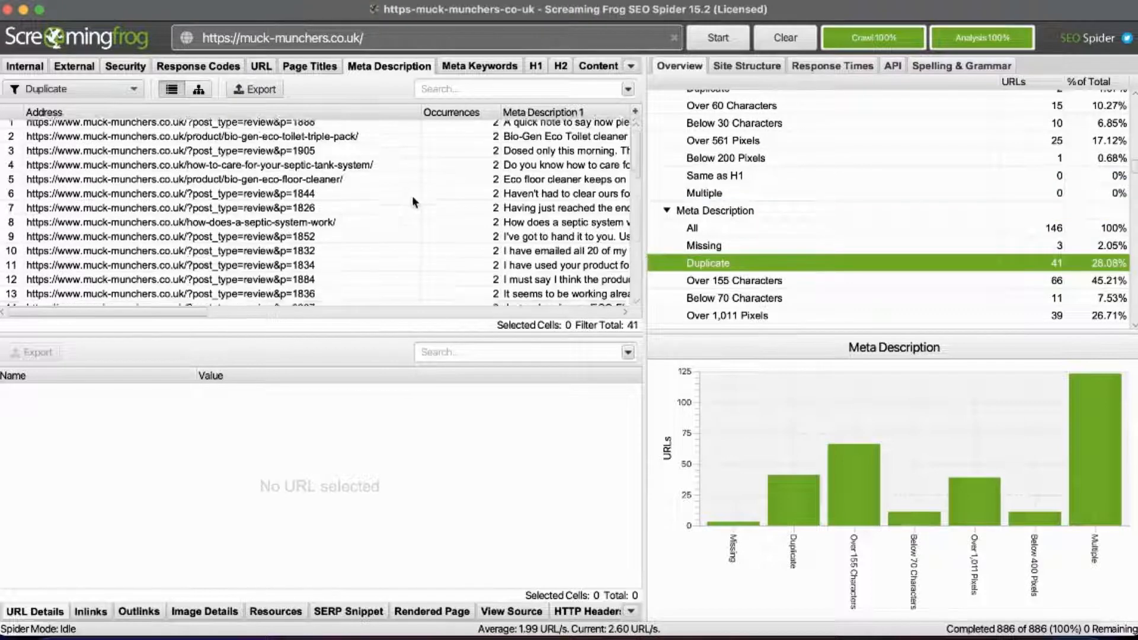
pyautogui.scroll(2, 462, 226)
pyautogui.scroll(-9, 335, 225)
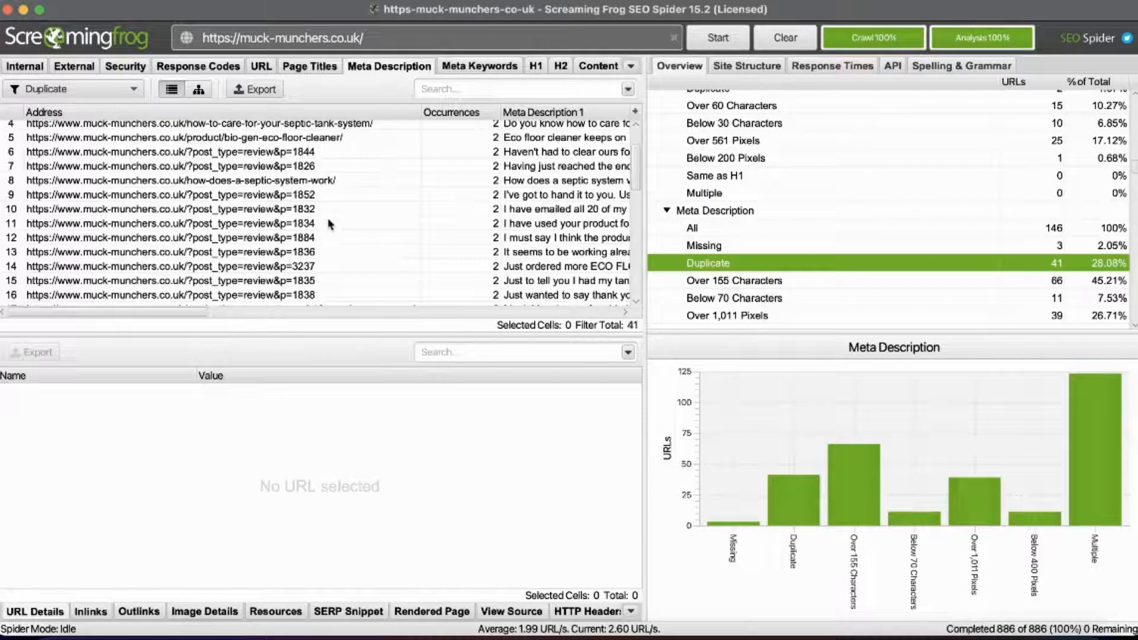
pyautogui.scroll(8, 328, 235)
pyautogui.scroll(-1, 367, 222)
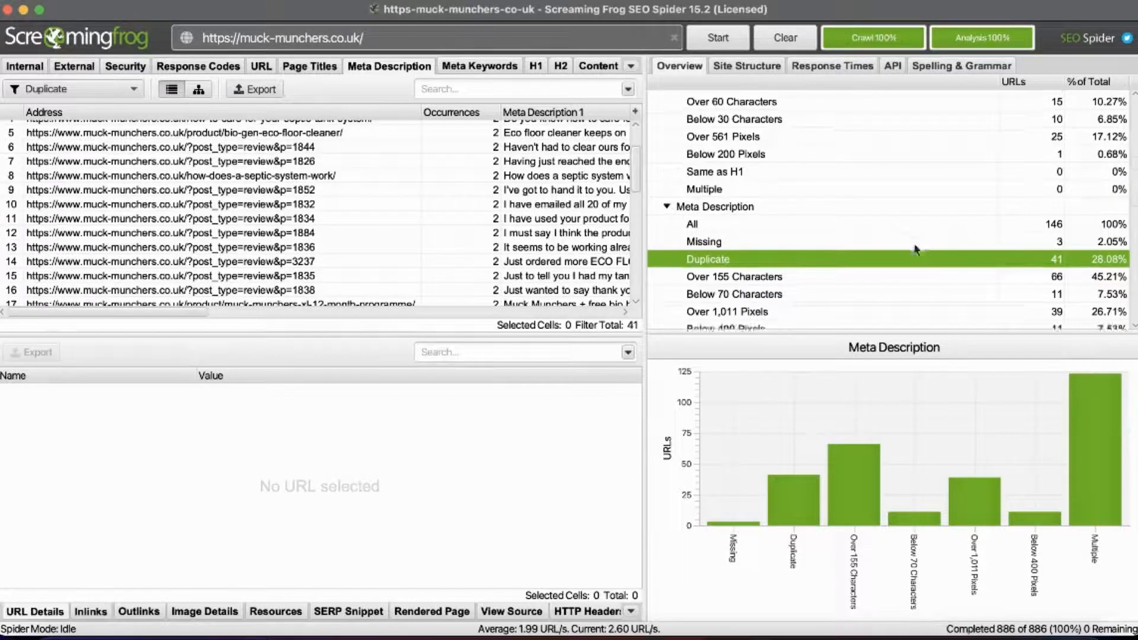
# List the pages with meta descriptions over 155 characters and those below 70 characters.
pyautogui.scroll(-4, 853, 249)
pyautogui.scroll(-2, 847, 231)
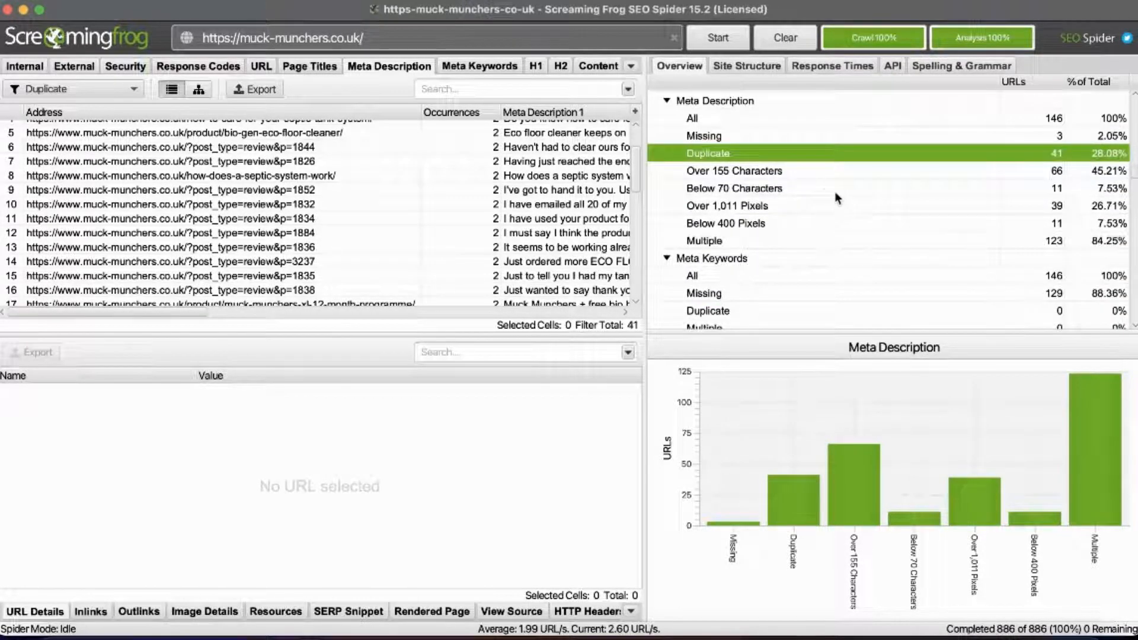
pyautogui.click(790, 173)
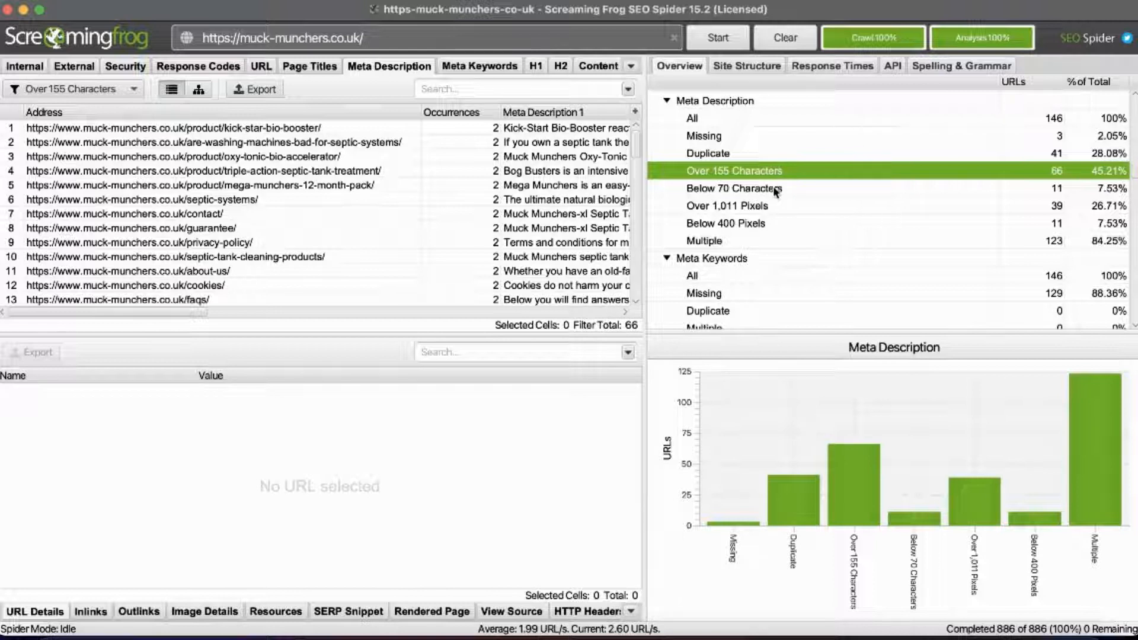
pyautogui.click(765, 190)
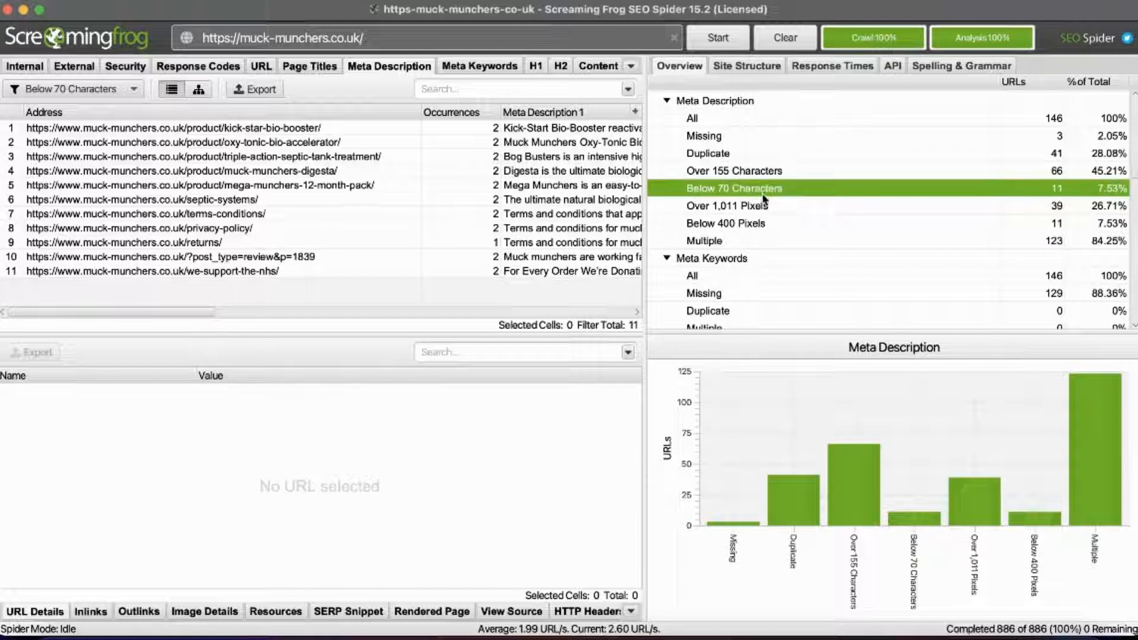
# List the pages with multiple meta descriptions and examine their Meta Description 1 text and length.
pyautogui.click(729, 243)
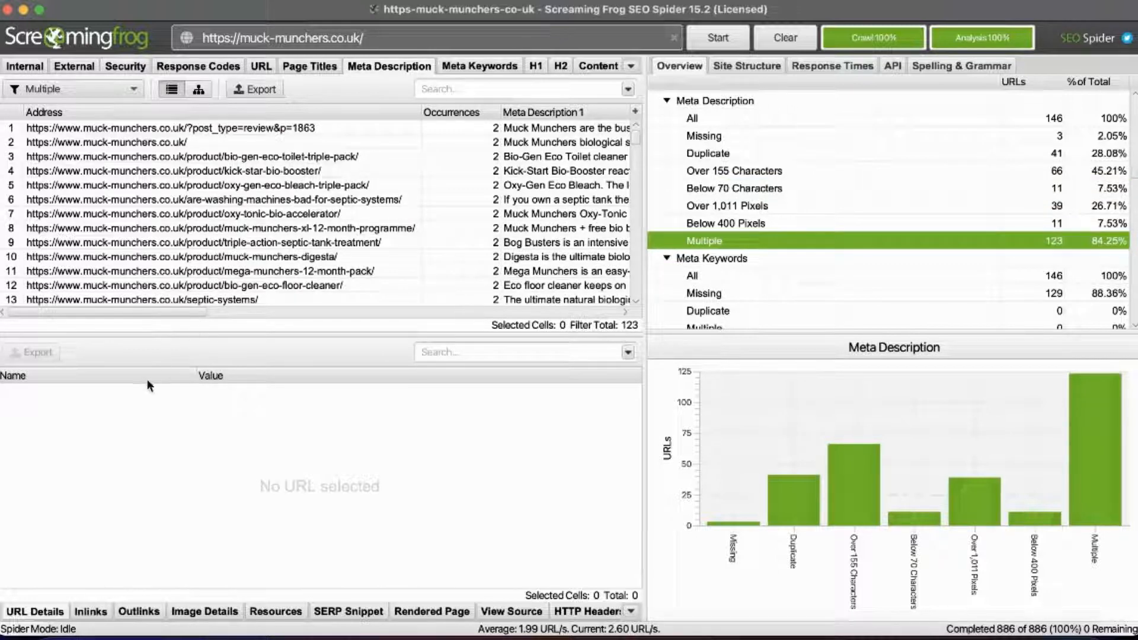
pyautogui.scroll(-20, 186, 251)
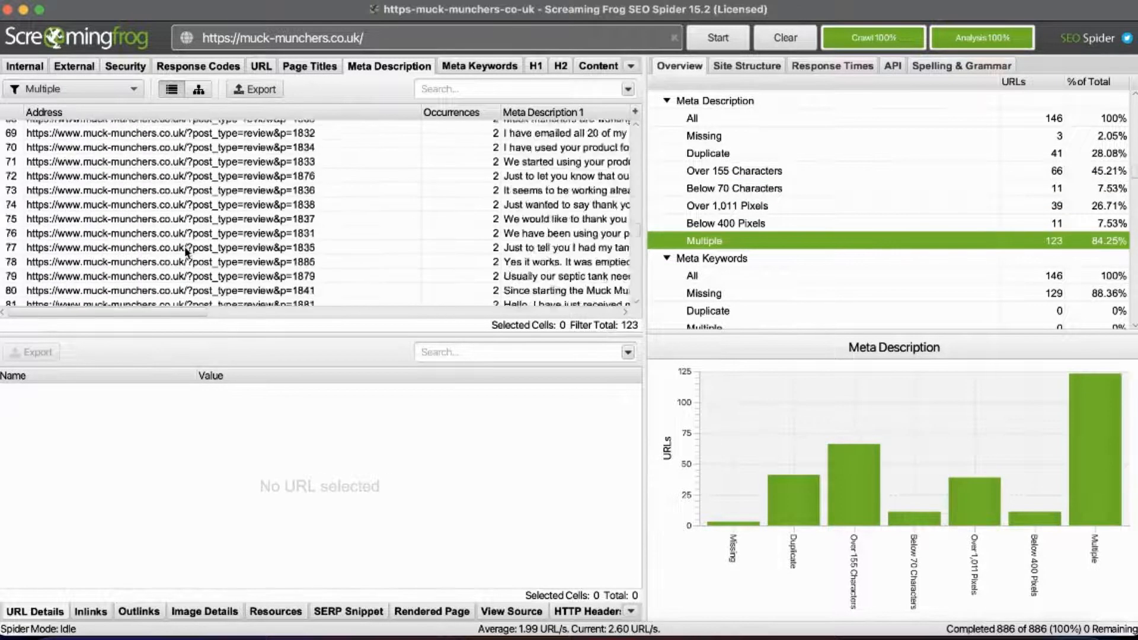
pyautogui.scroll(15, 186, 251)
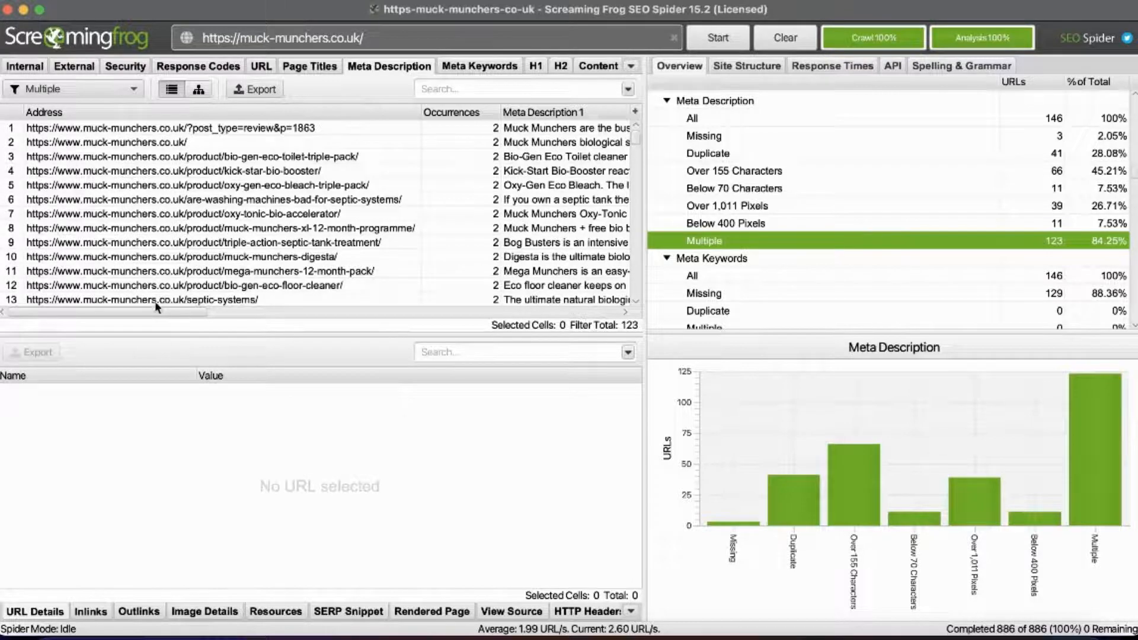
pyautogui.moveTo(159, 312); pyautogui.dragTo(272, 314)
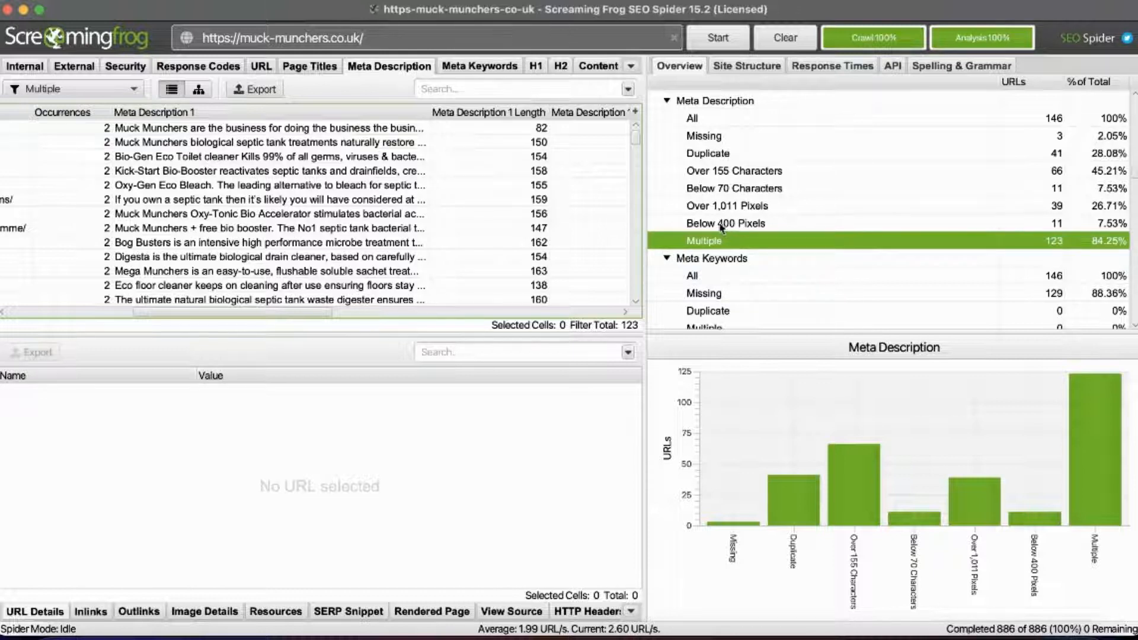
# Review the Meta Keywords results, listing the pages with missing and with multiple meta keywords.
pyautogui.scroll(-2, 723, 228)
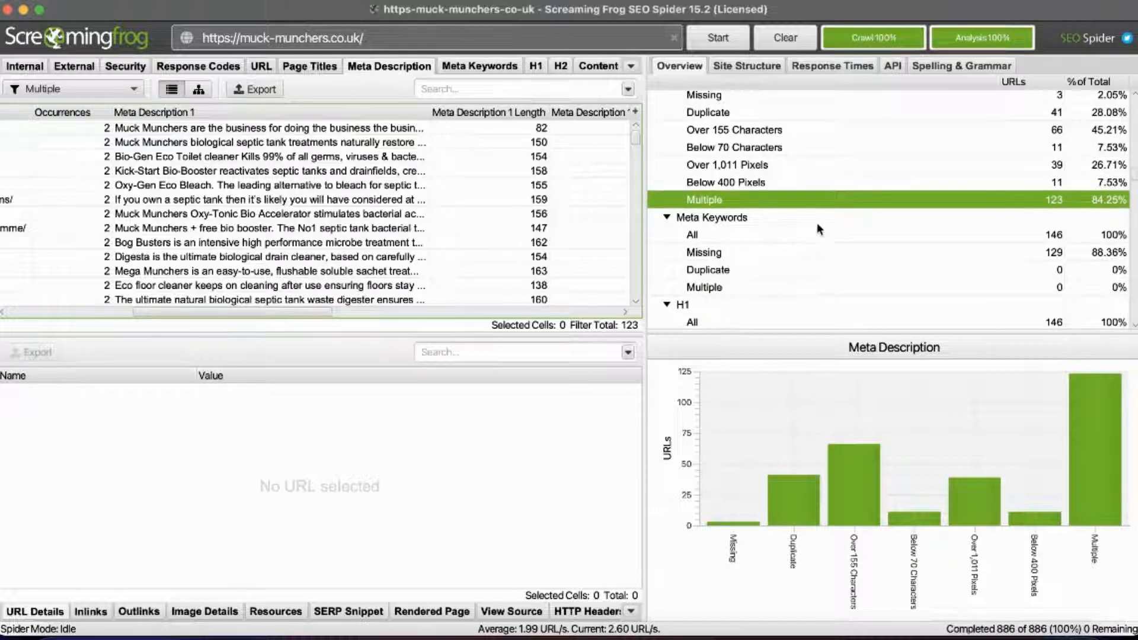
pyautogui.scroll(-1, 817, 230)
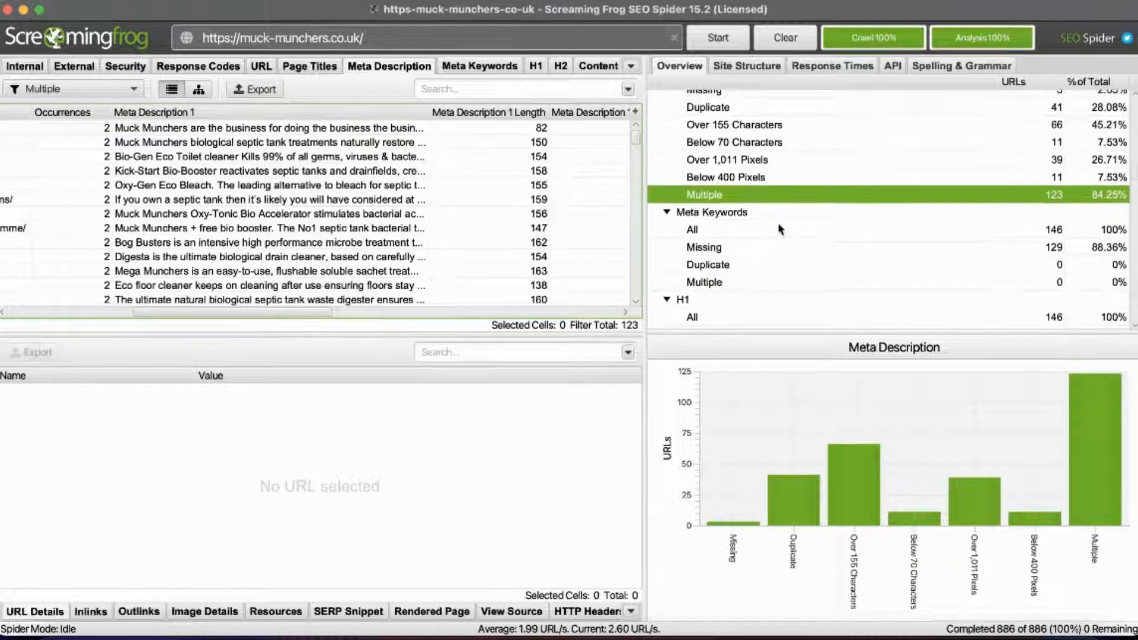
pyautogui.click(736, 233)
pyautogui.click(739, 248)
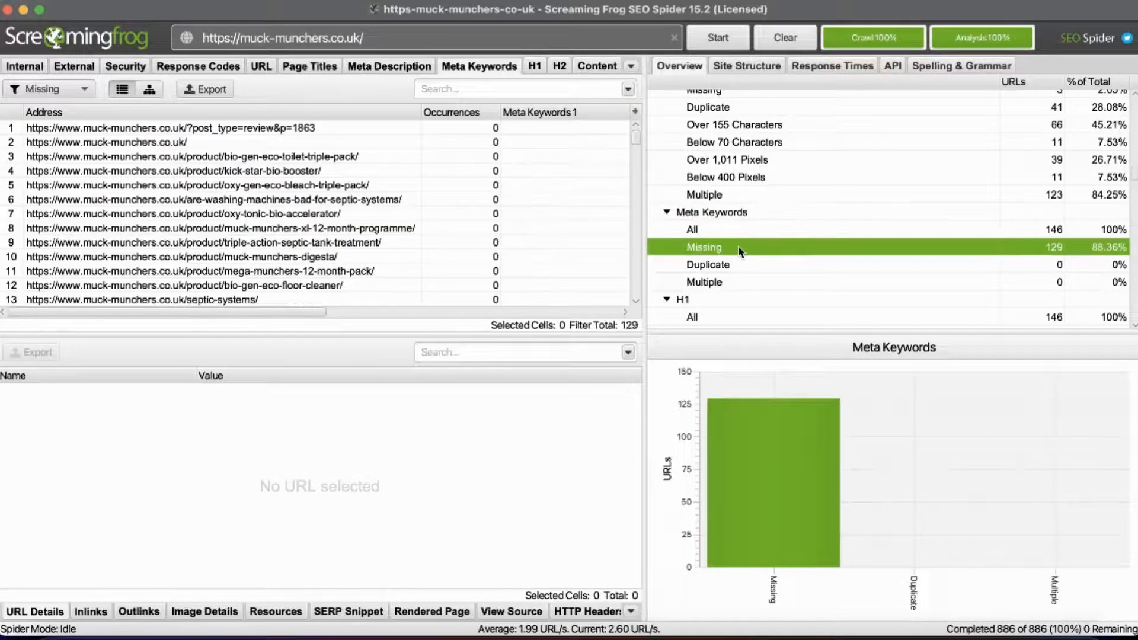
pyautogui.click(750, 218)
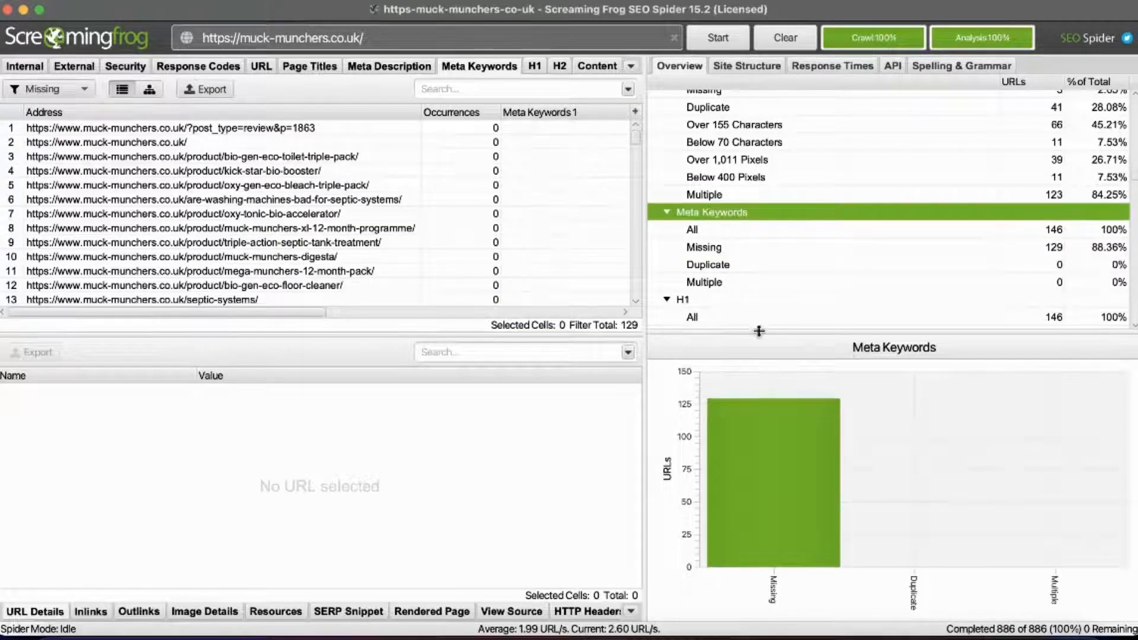
pyautogui.click(748, 283)
pyautogui.click(748, 214)
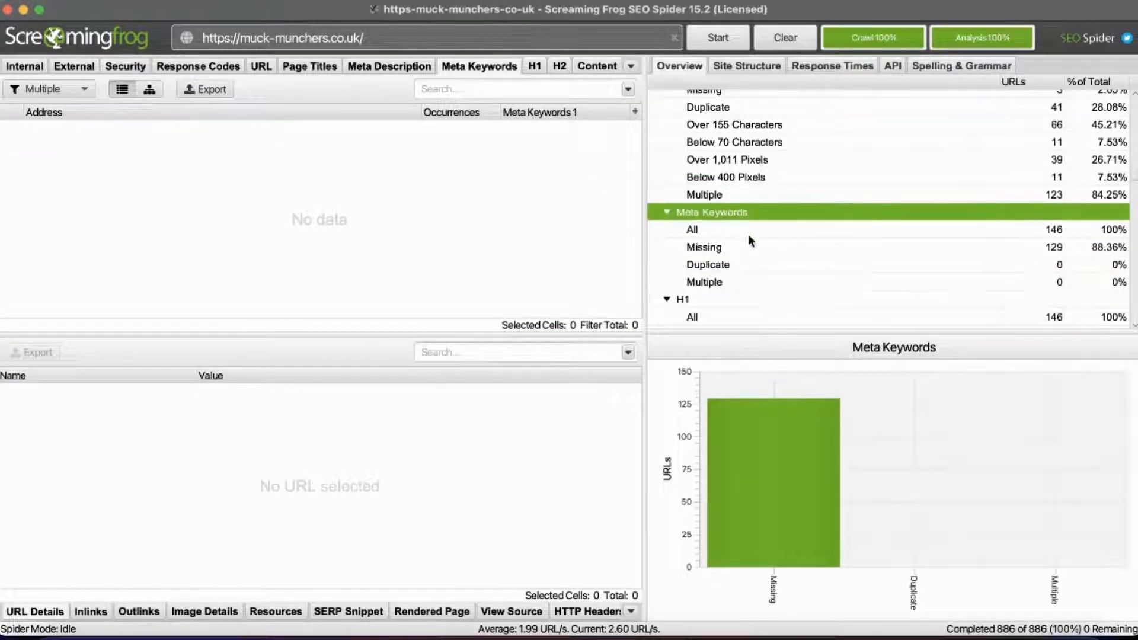
# List the H1 data of all crawled pages and review the H1 and H2 issue categories.
pyautogui.scroll(-5, 770, 246)
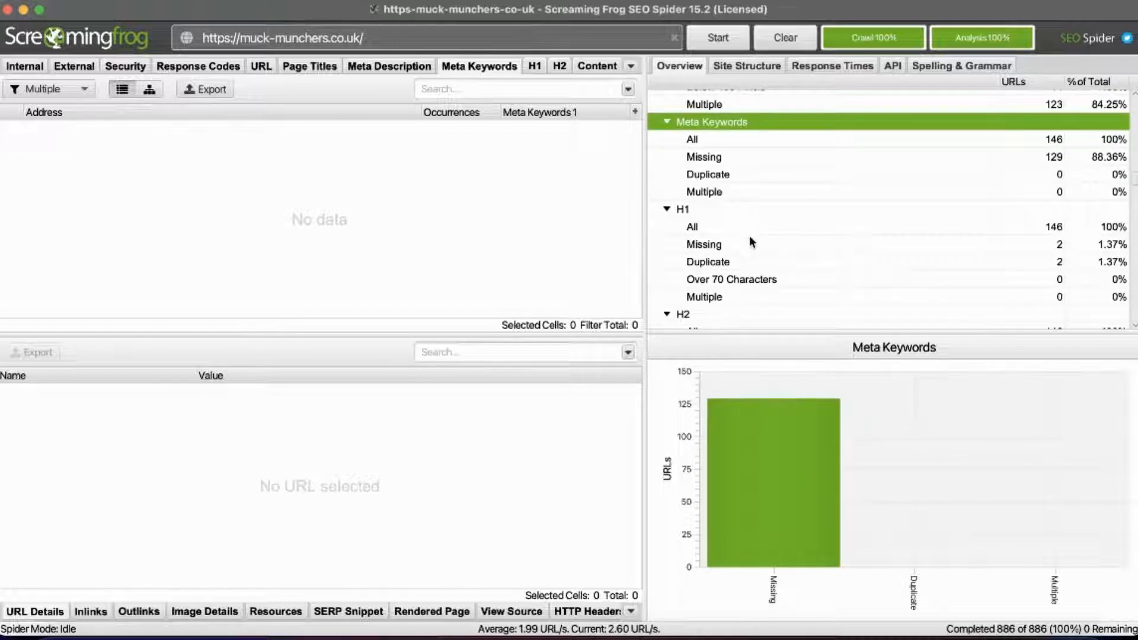
pyautogui.click(715, 208)
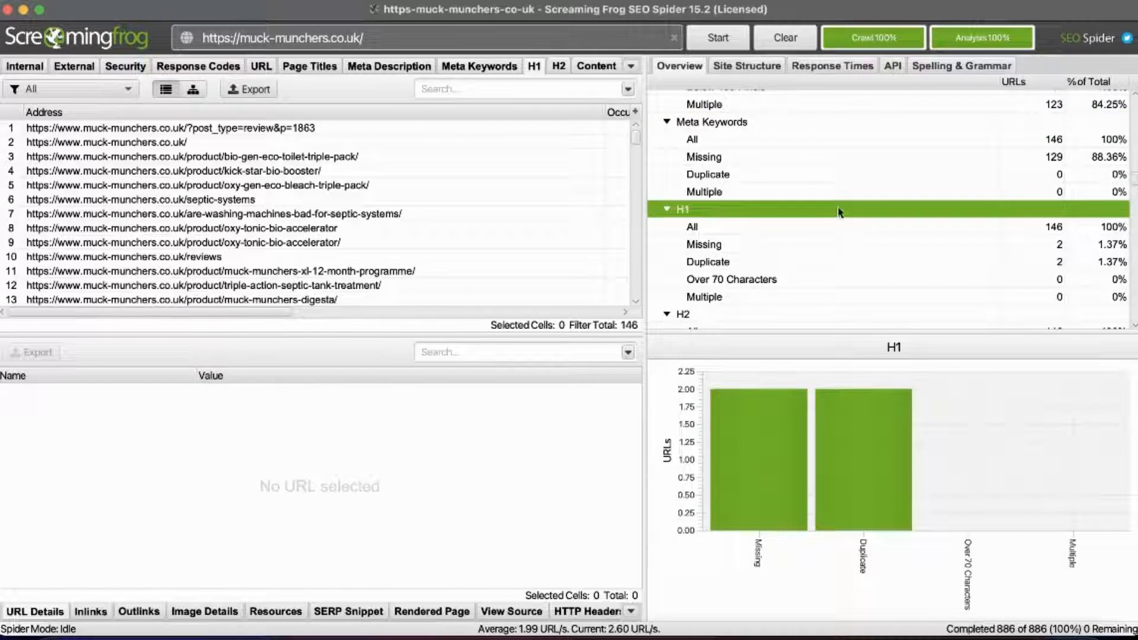
pyautogui.scroll(-5, 777, 261)
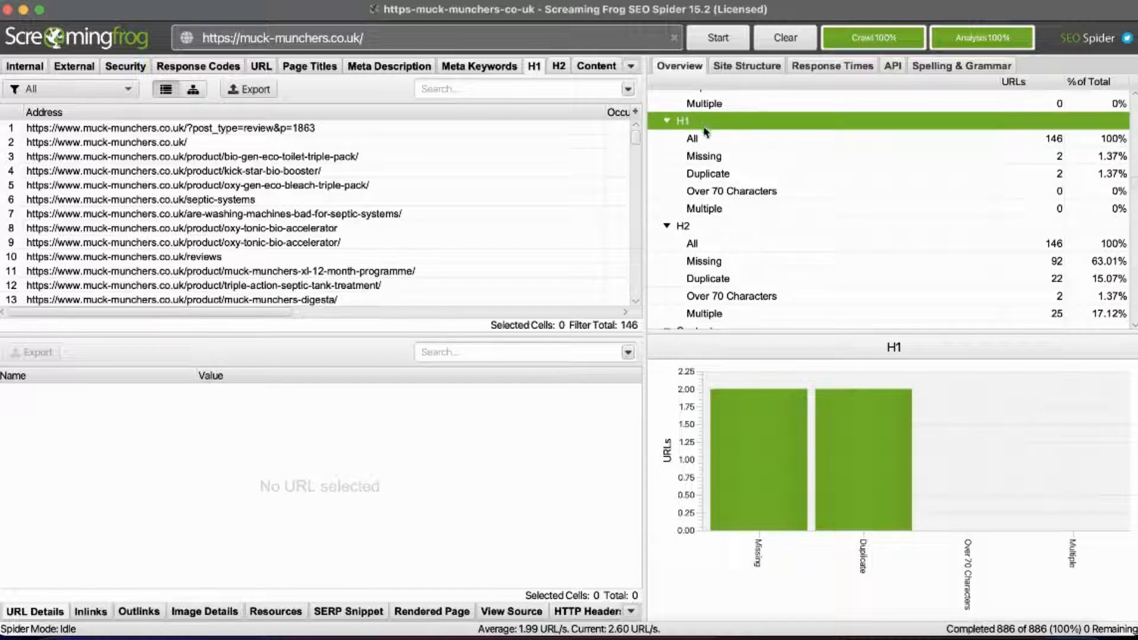
# List the pages with a missing H1 and check the URL details of the septic-systems and about-us pages.
pyautogui.click(724, 159)
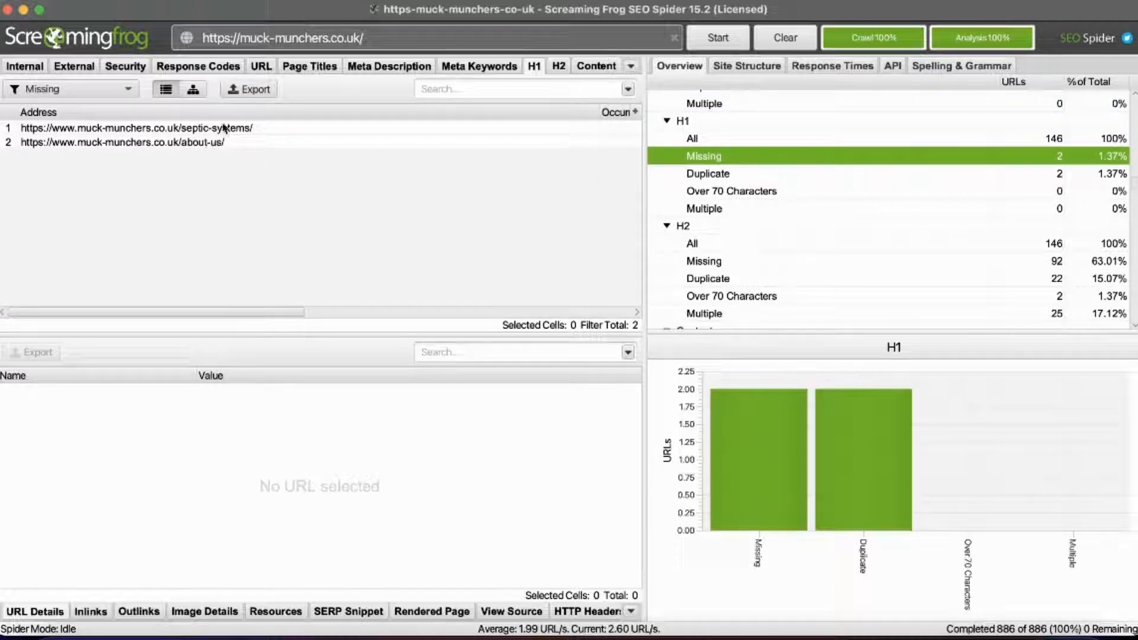
pyautogui.click(148, 129)
pyautogui.click(136, 141)
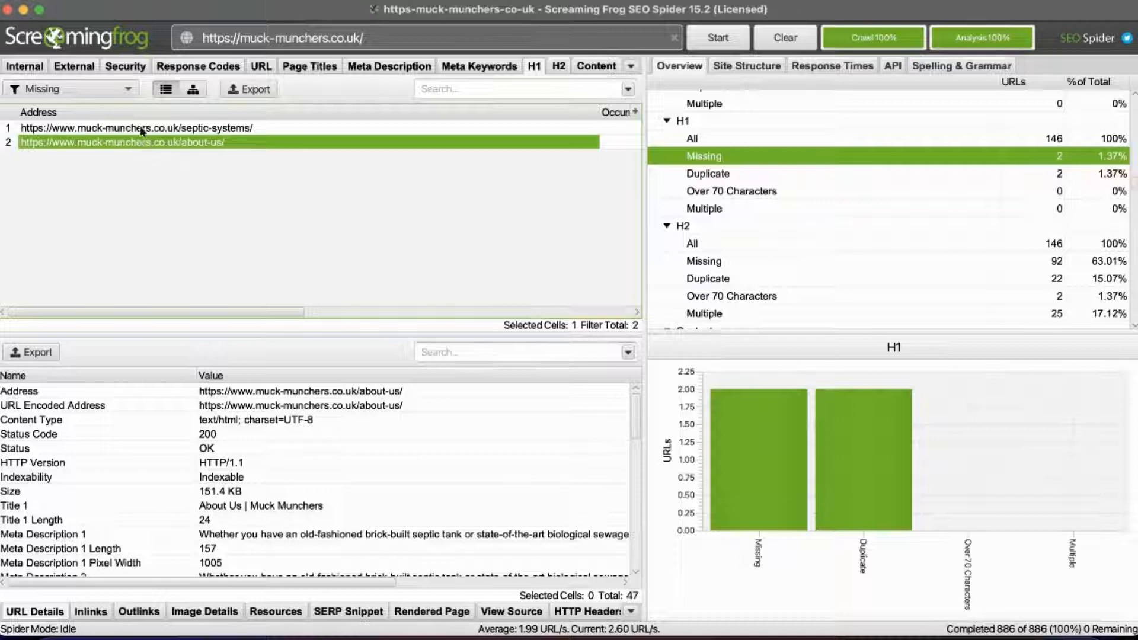
pyautogui.click(141, 129)
pyautogui.click(145, 143)
pyautogui.click(801, 161)
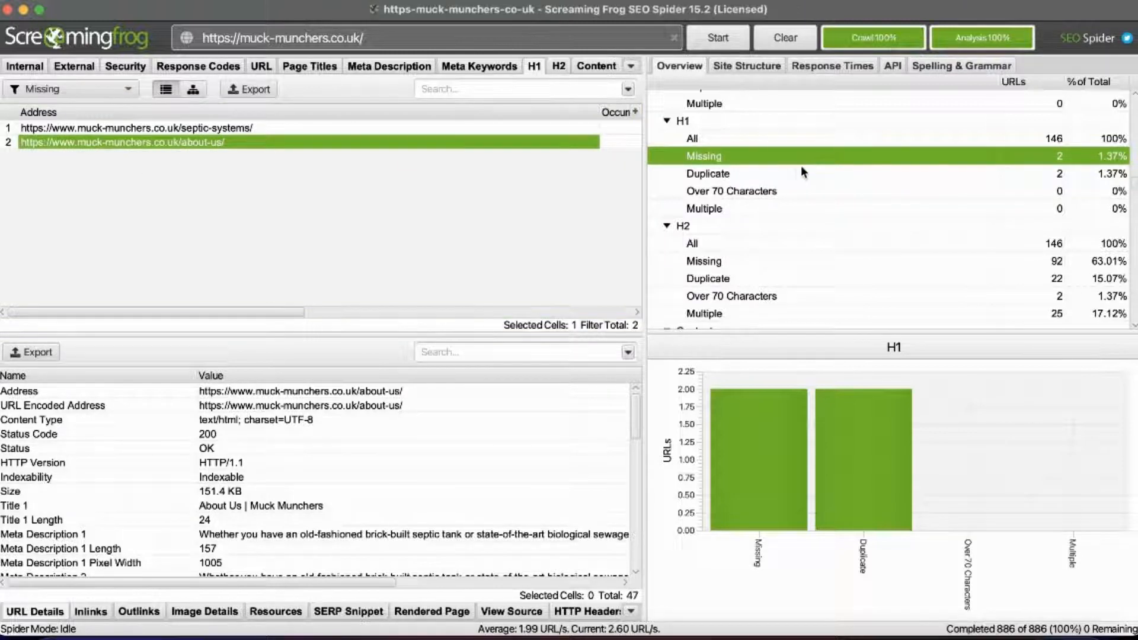
# List the pages with duplicate H1s and examine the H1-1 text and length of all crawled pages.
pyautogui.click(795, 175)
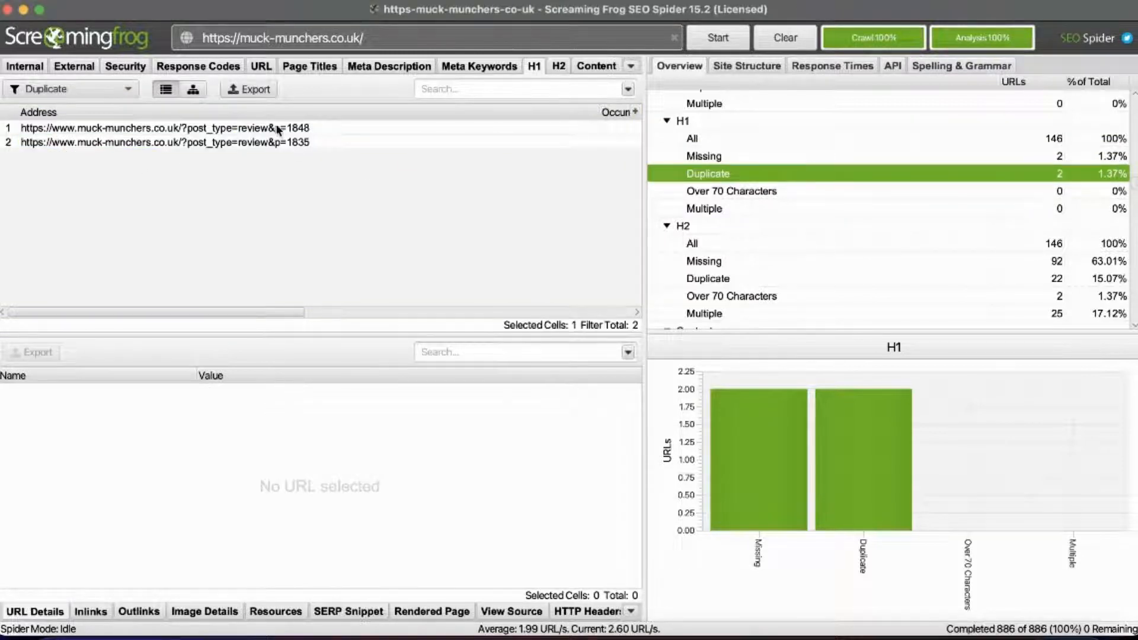
pyautogui.click(728, 138)
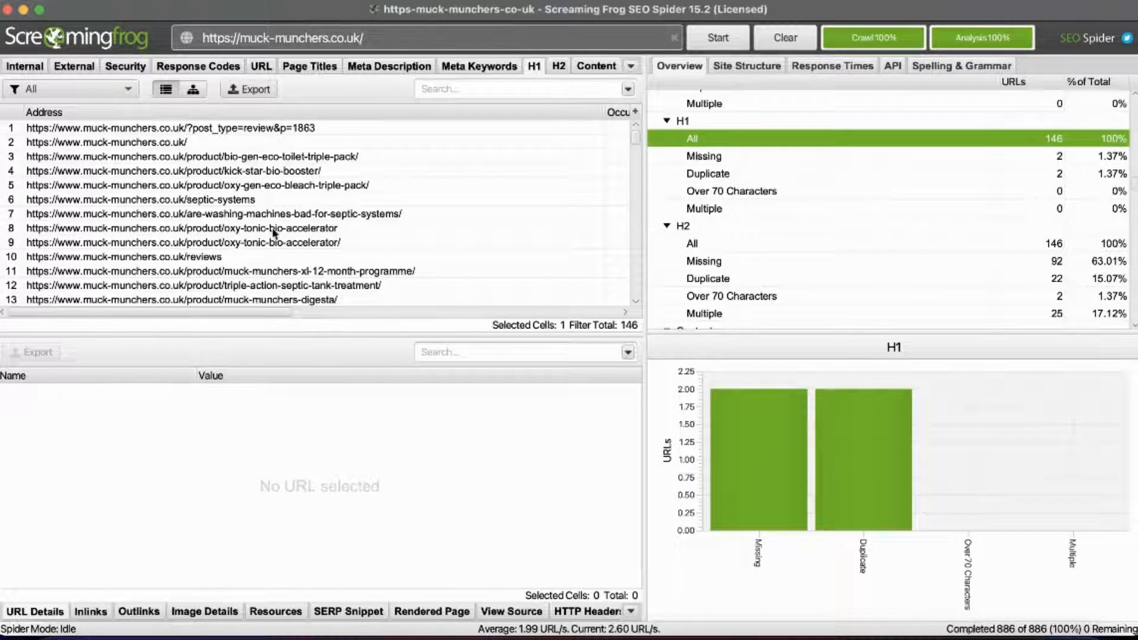
pyautogui.moveTo(160, 315); pyautogui.dragTo(340, 302)
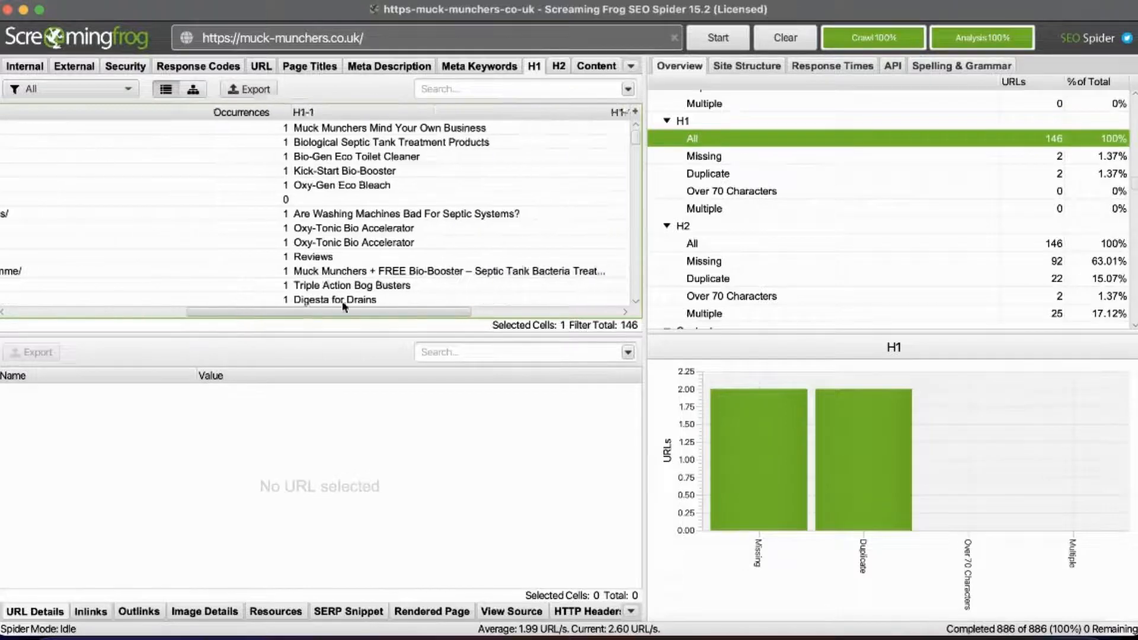
pyautogui.scroll(-10, 368, 225)
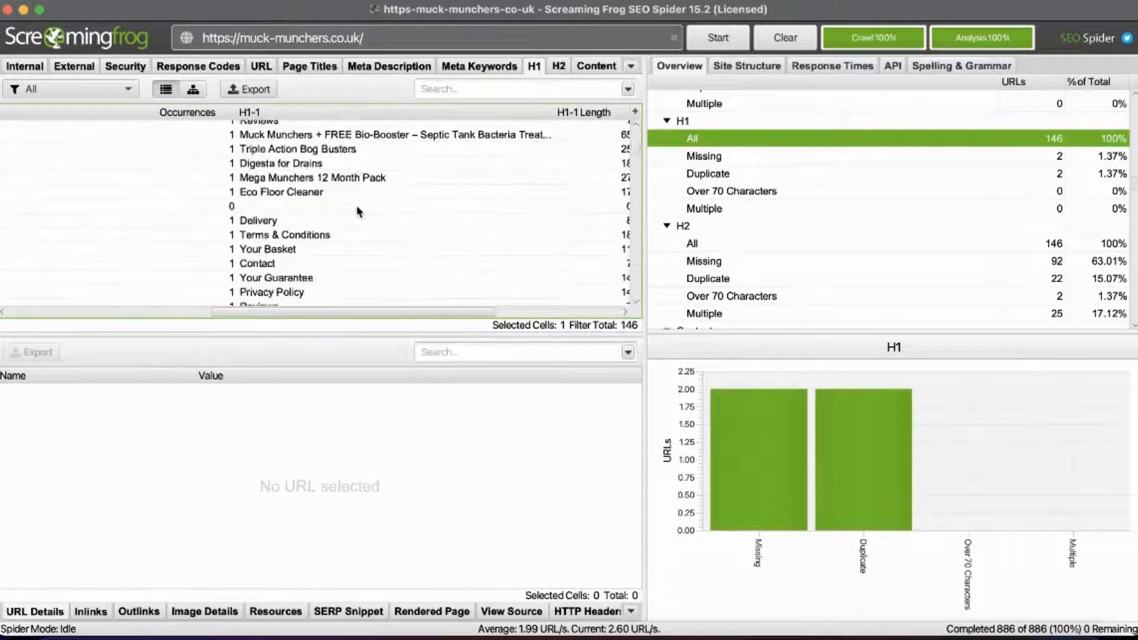
pyautogui.scroll(-10, 358, 211)
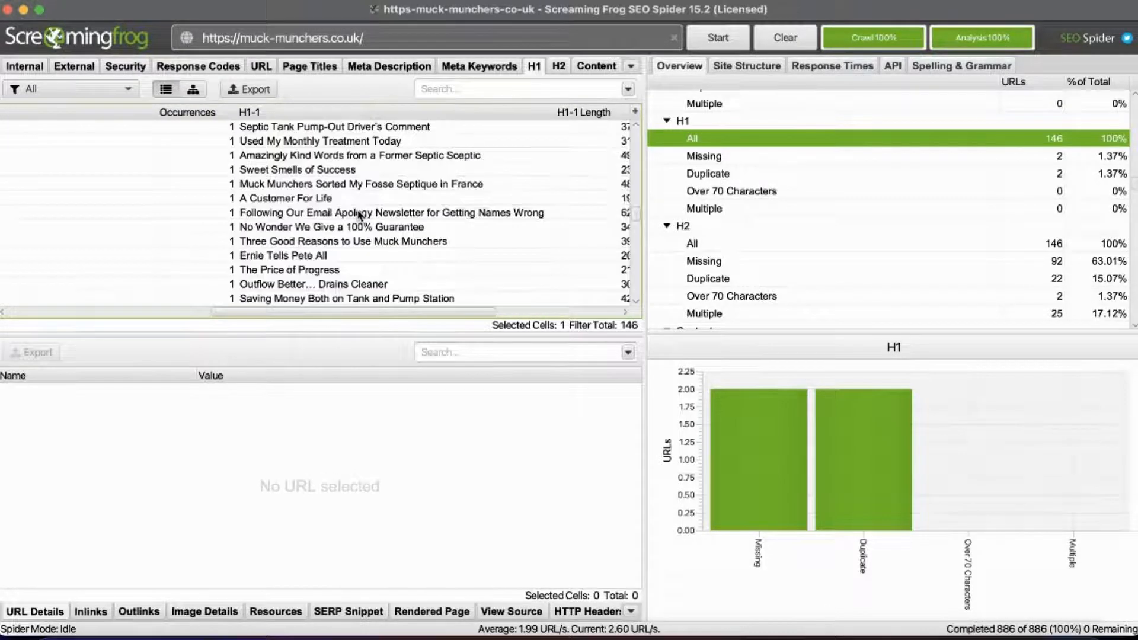
pyautogui.scroll(10, 360, 217)
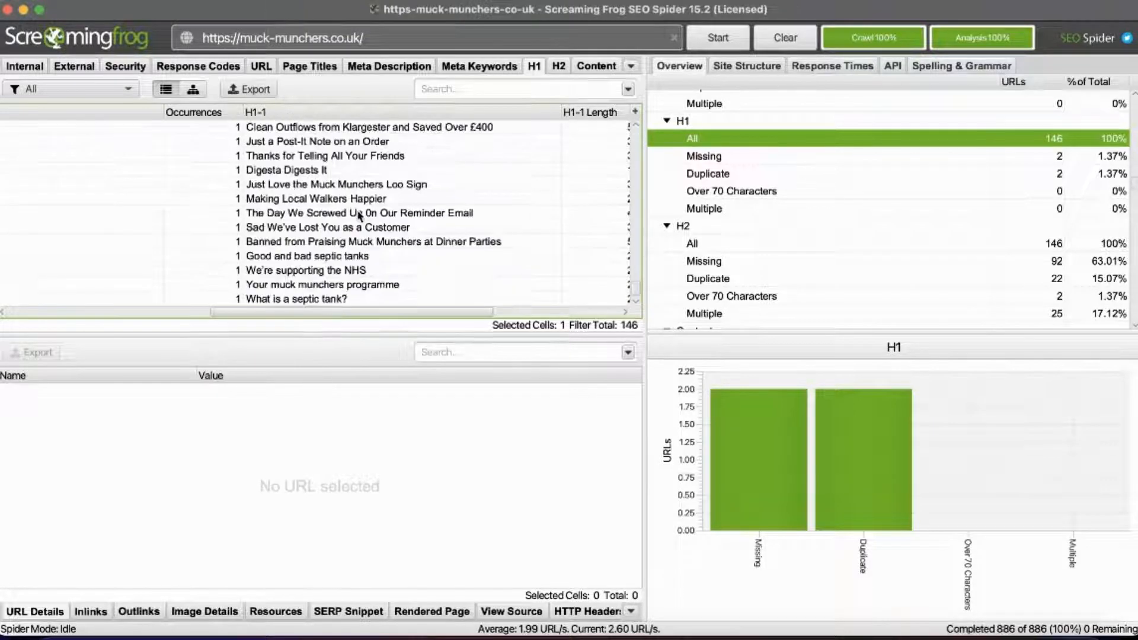
pyautogui.scroll(10, 359, 217)
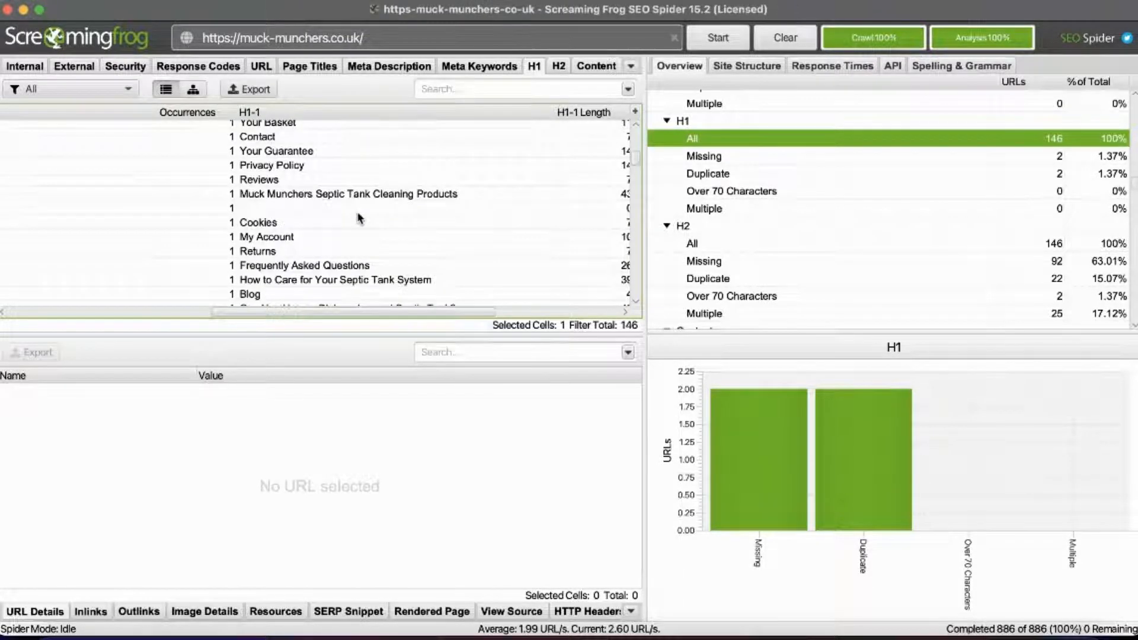
pyautogui.scroll(-5, 788, 198)
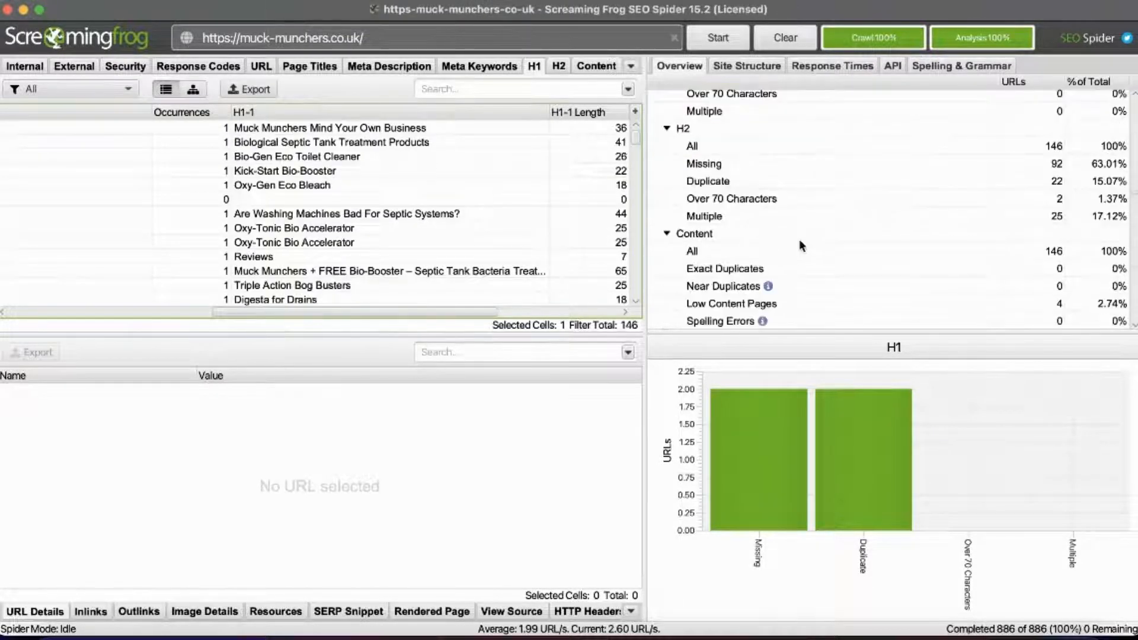
# List the pages with multiple and with duplicate H2s, and examine the H2 text and length of the duplicates.
pyautogui.click(712, 134)
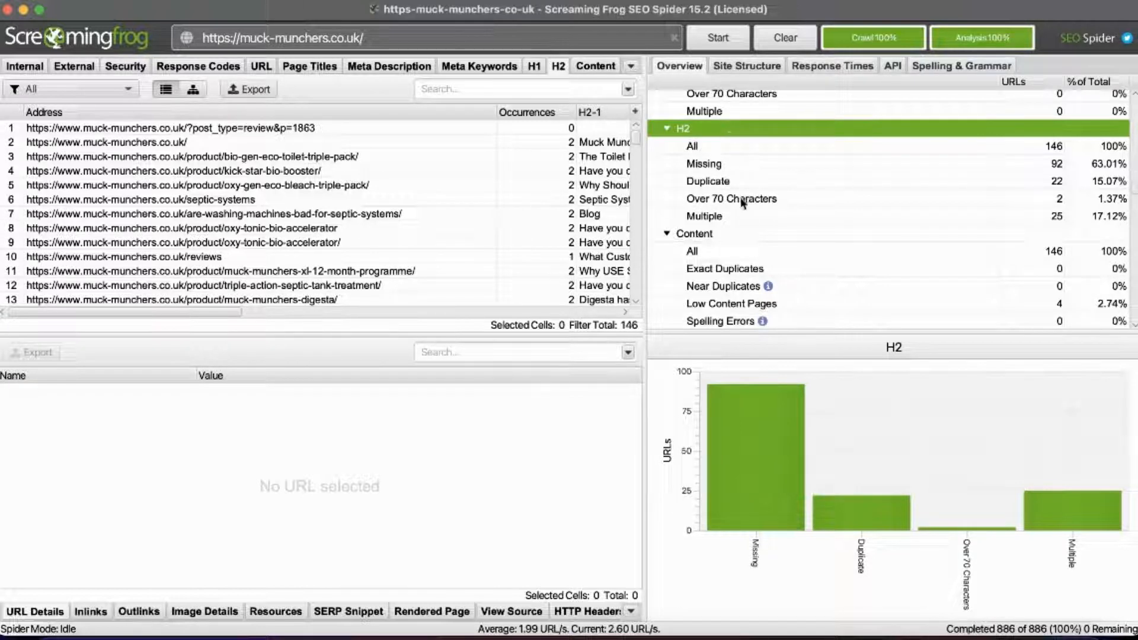
pyautogui.click(727, 216)
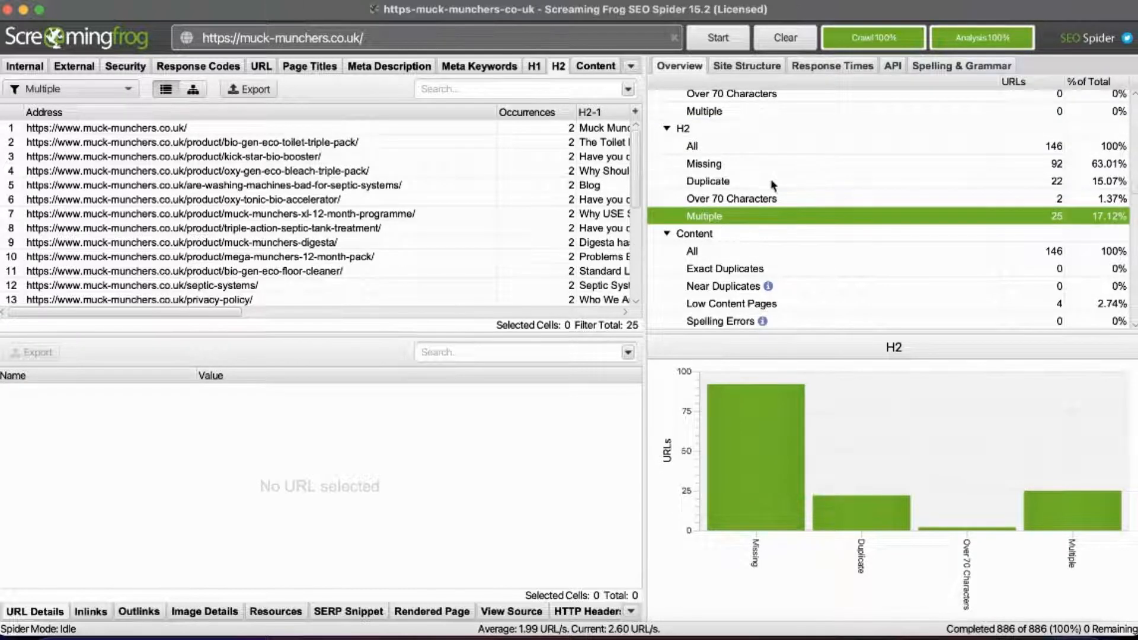
pyautogui.click(750, 178)
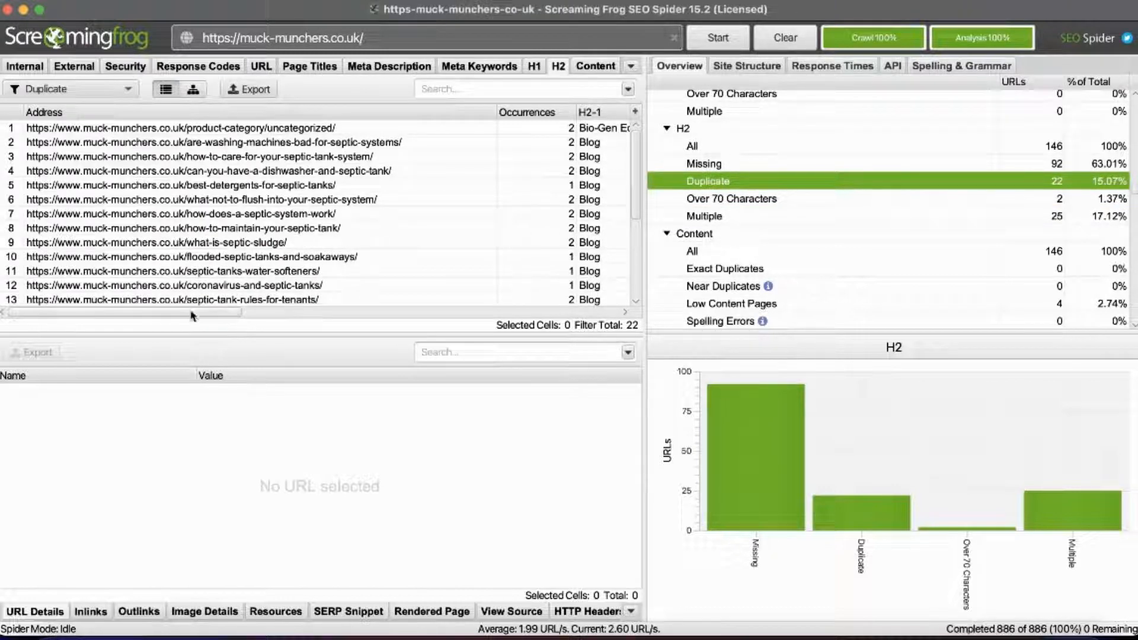
pyautogui.moveTo(190, 314); pyautogui.dragTo(379, 311)
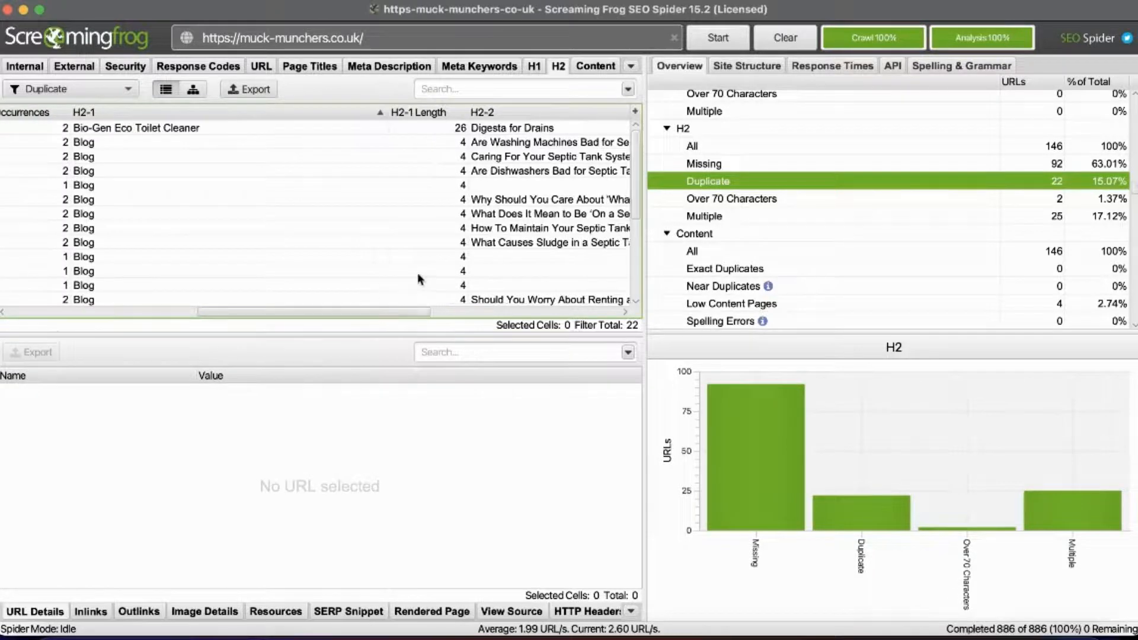
pyautogui.scroll(-3, 109, 190)
# Check the URL details of the new-septic-tank-regulations-2020-england page among the duplicate H2s, and list the H2 data of all pages.
pyautogui.click(101, 185)
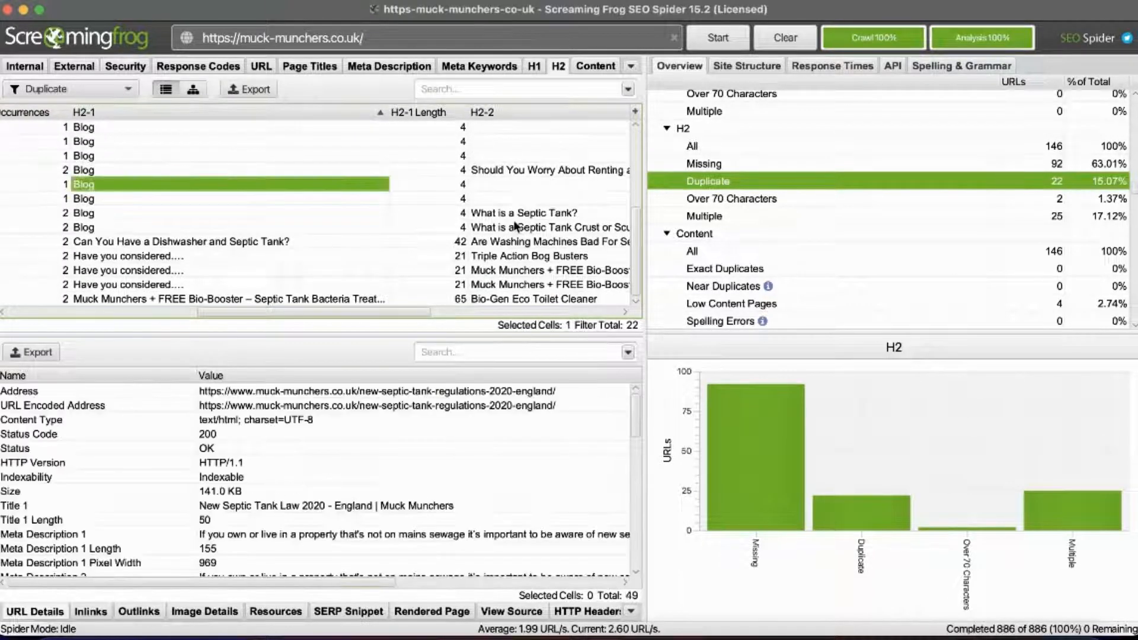
pyautogui.moveTo(232, 312); pyautogui.dragTo(51, 305)
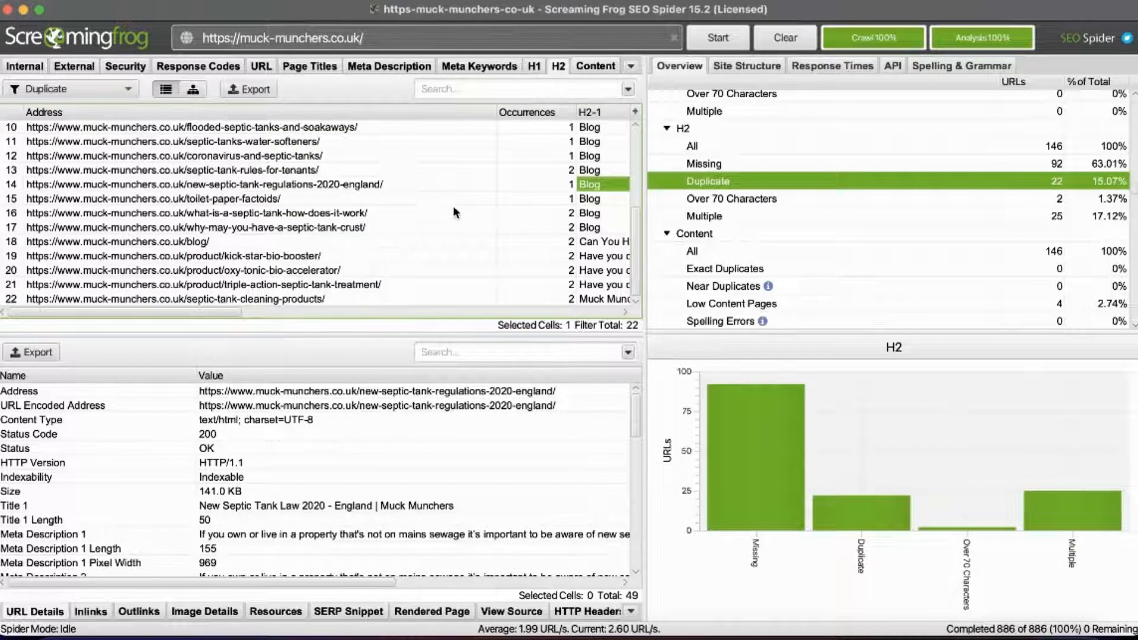
pyautogui.scroll(3, 453, 205)
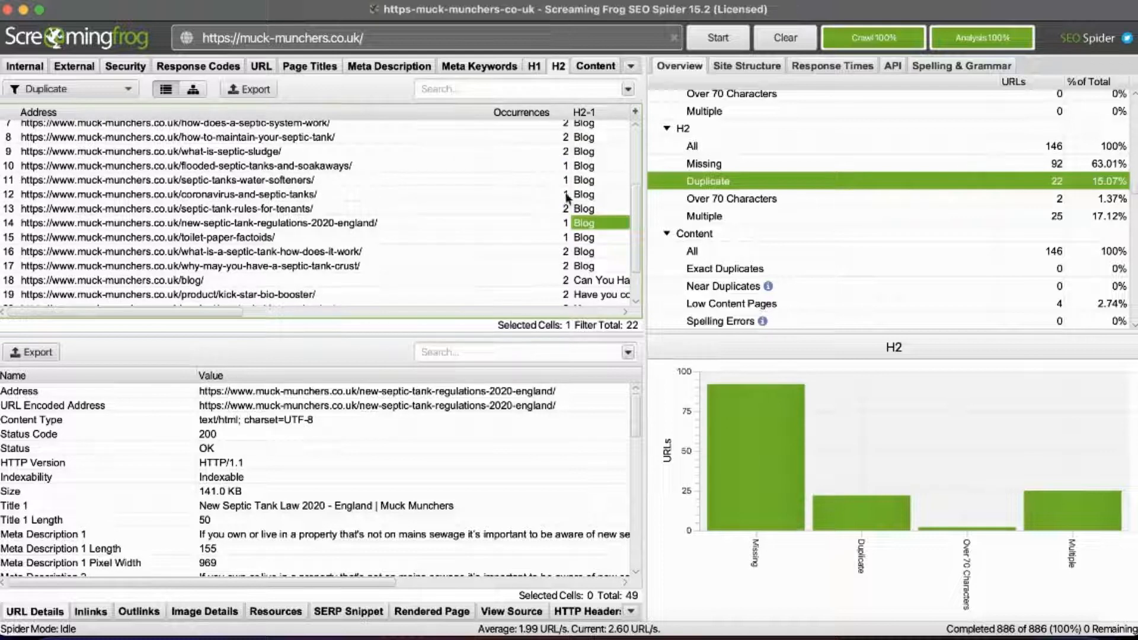
pyautogui.click(741, 151)
# List the pages with a missing H1 again and check their H1 length and indexability.
pyautogui.scroll(3, 739, 157)
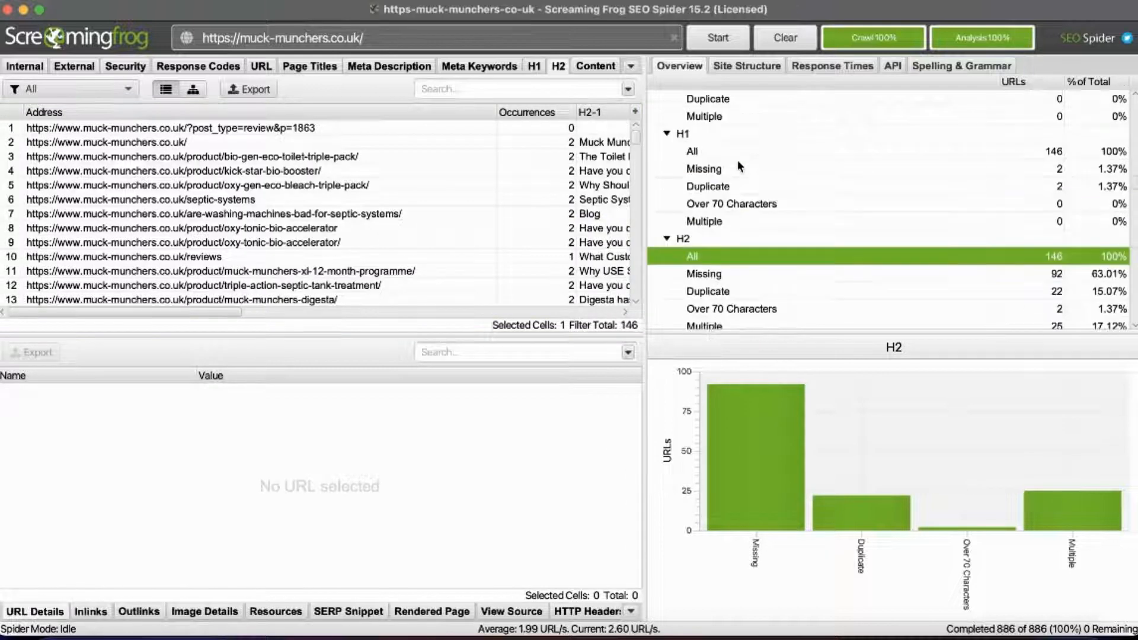
pyautogui.click(728, 170)
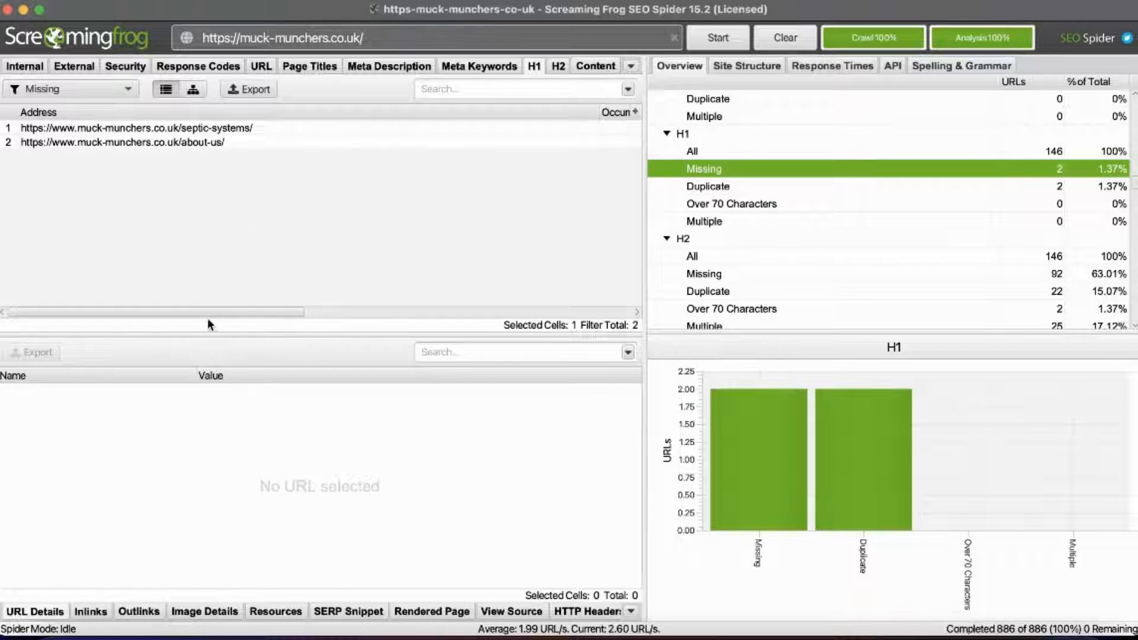
pyautogui.moveTo(214, 312); pyautogui.dragTo(542, 311)
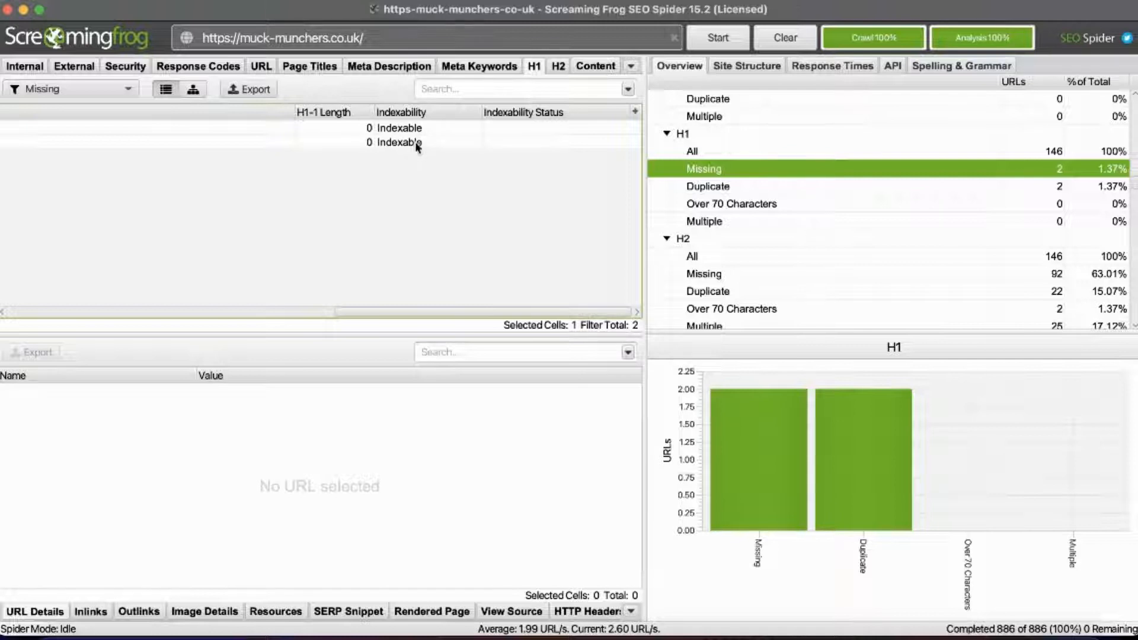
pyautogui.hscroll(-10, 304, 313)
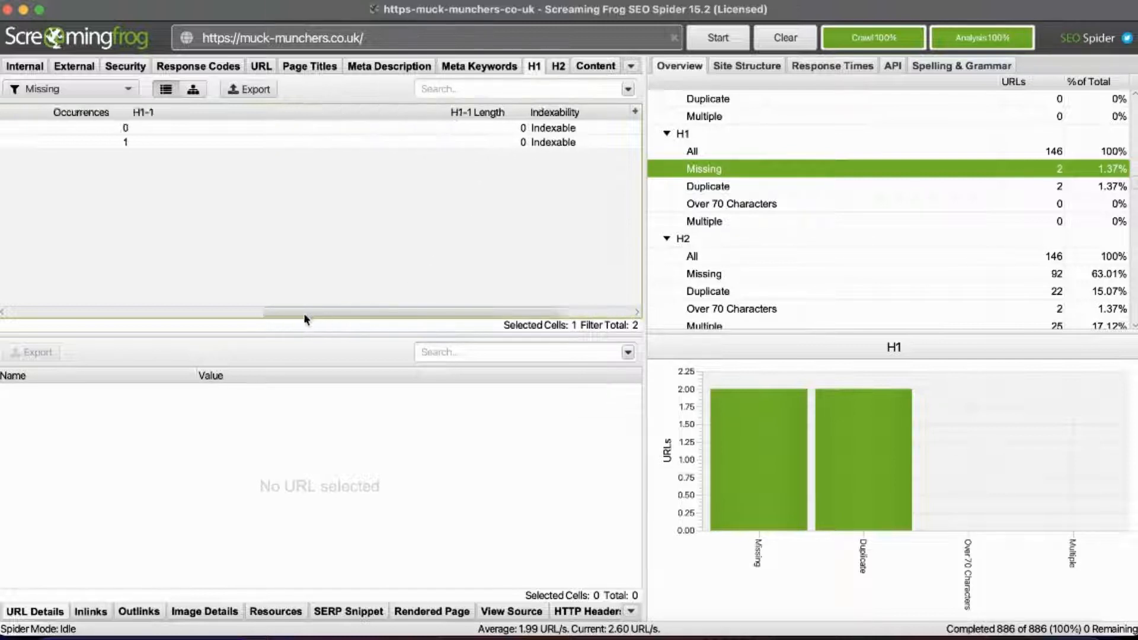
# List the URLs with parameters and check the details and indexability of the ?post_type=review&p=1907 page.
pyautogui.scroll(3, 713, 193)
pyautogui.scroll(10, 713, 193)
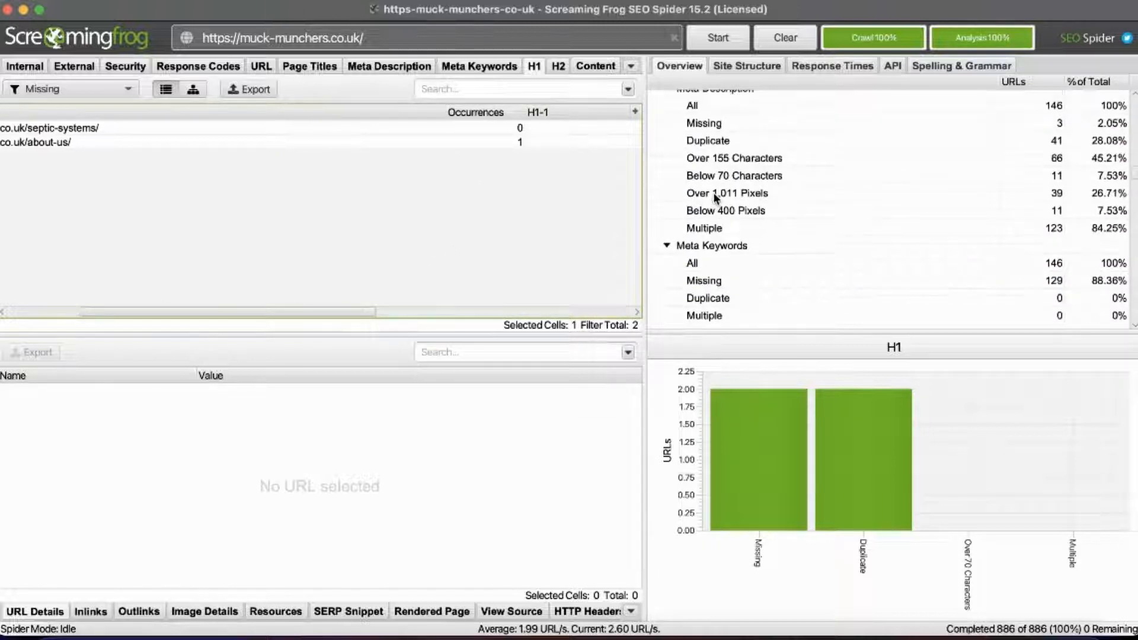
pyautogui.scroll(8, 717, 199)
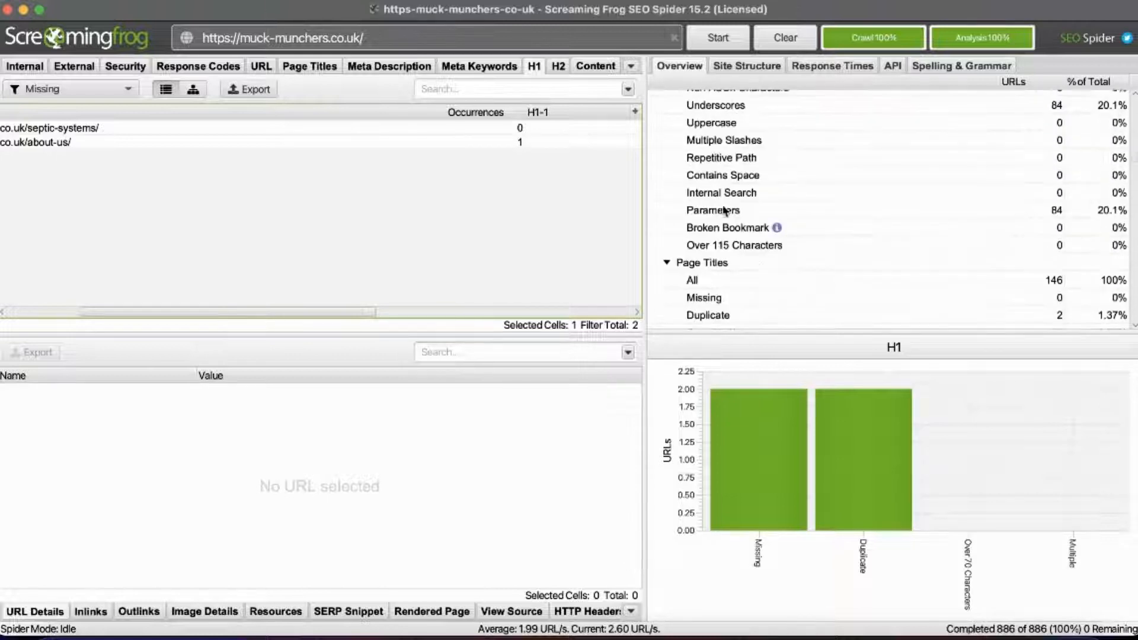
pyautogui.scroll(-2, 733, 195)
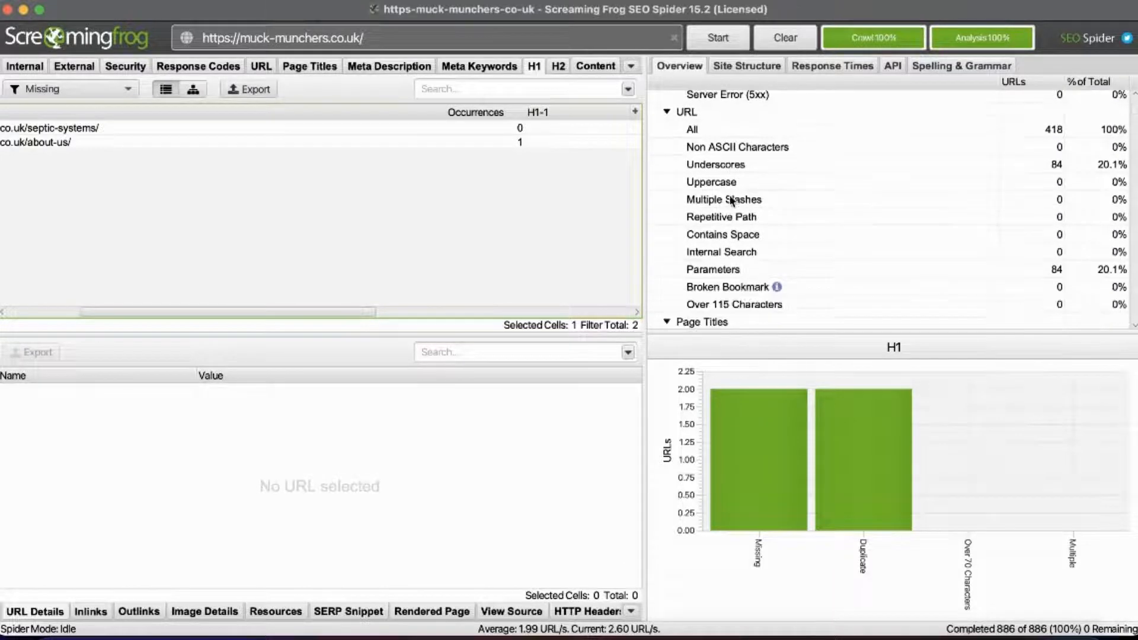
pyautogui.click(736, 266)
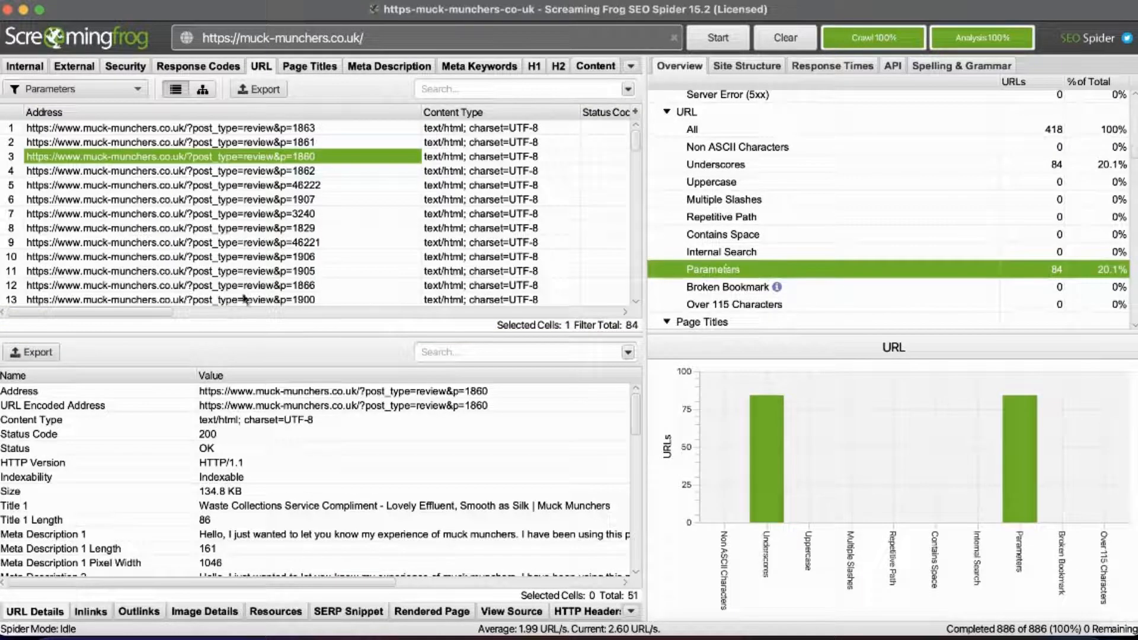
pyautogui.click(238, 200)
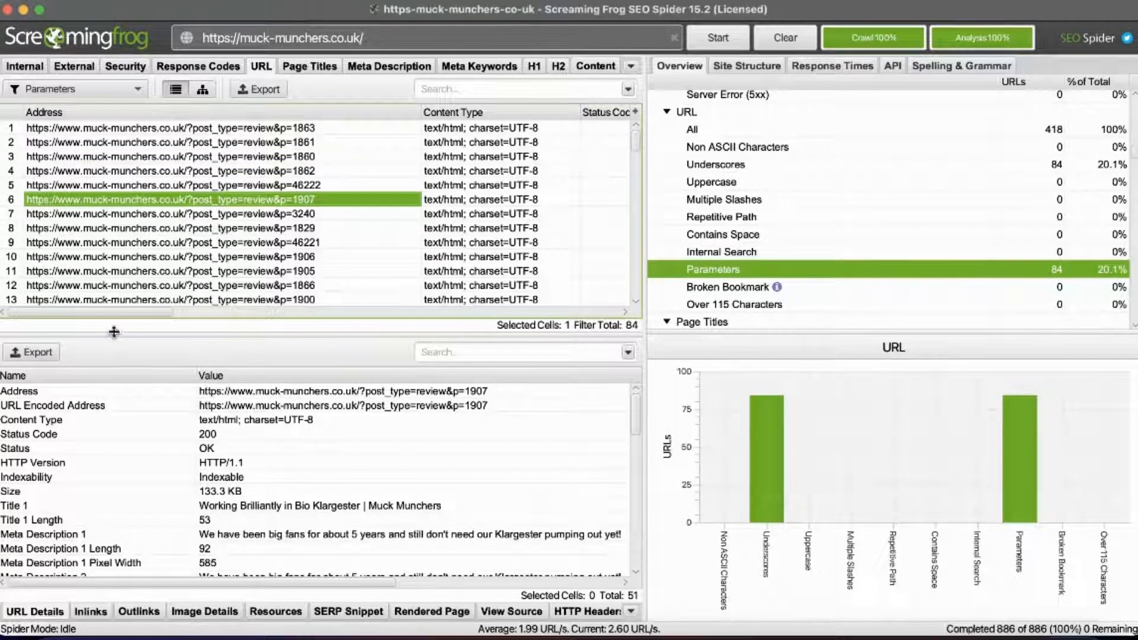
pyautogui.moveTo(114, 314); pyautogui.dragTo(595, 324)
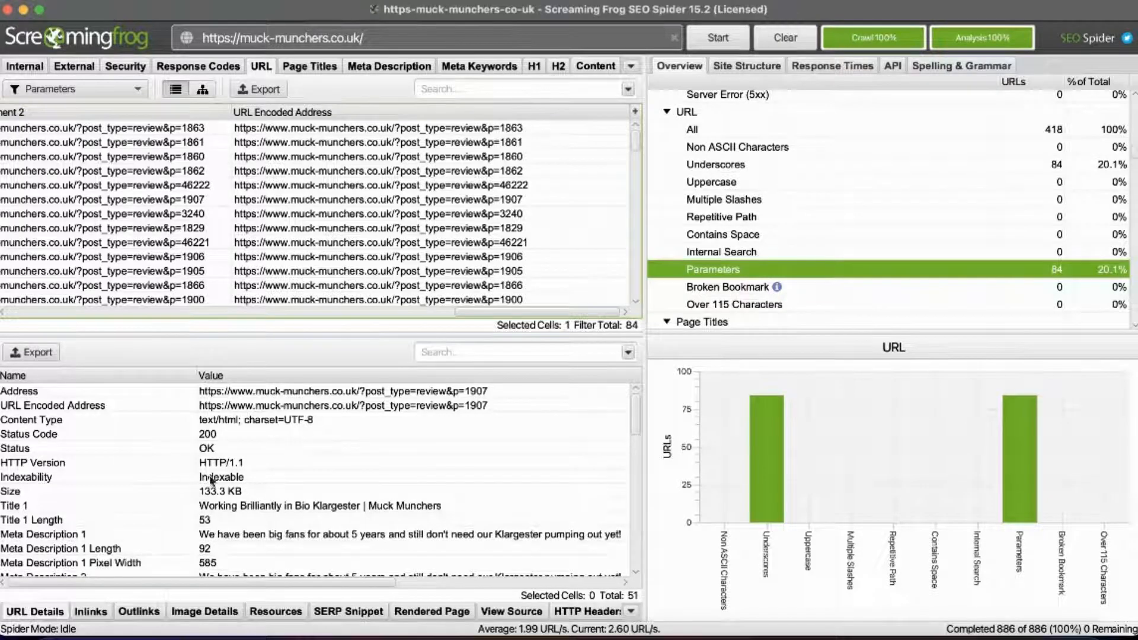
pyautogui.click(266, 479)
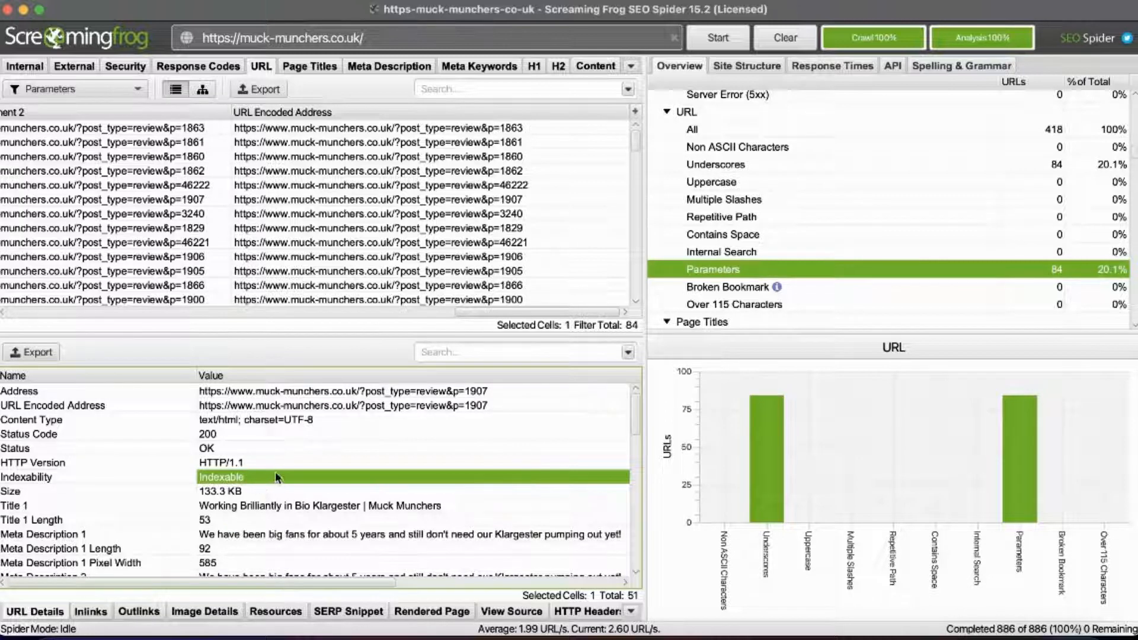
pyautogui.moveTo(474, 312); pyautogui.dragTo(1, 290)
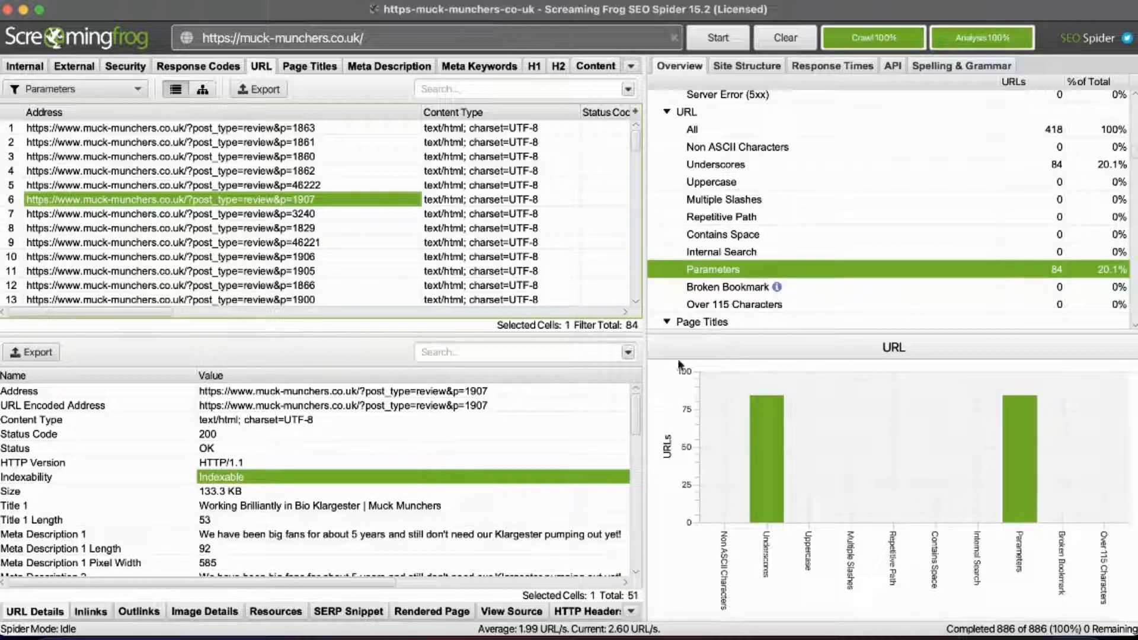
# Review the Content results for near-duplicate pages and for exact duplicates.
pyautogui.scroll(-5, 806, 261)
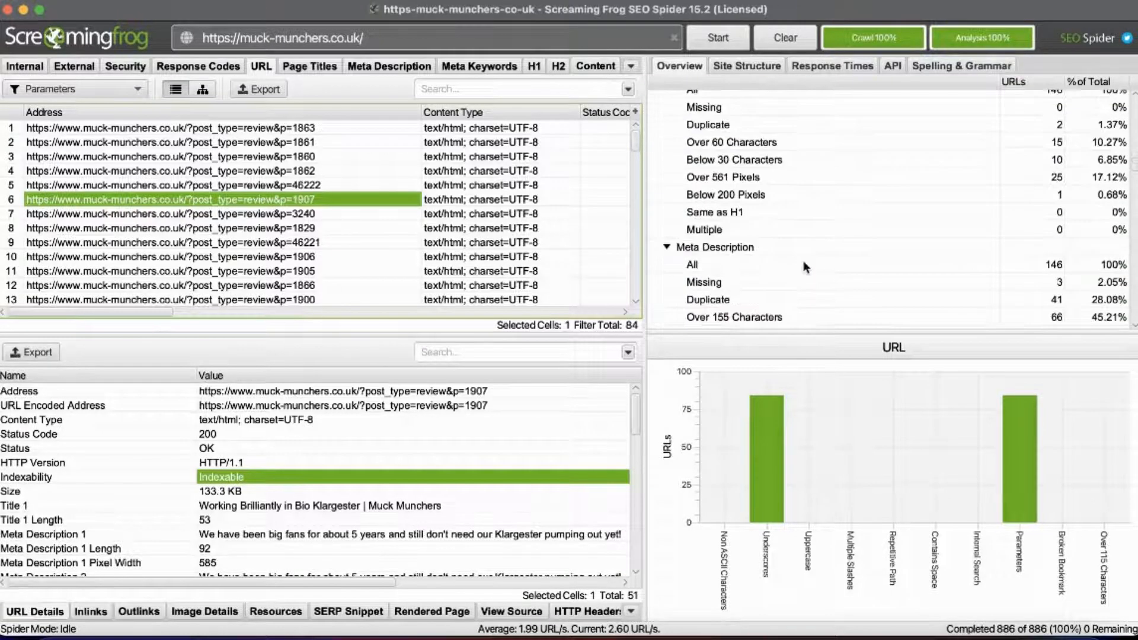
pyautogui.scroll(-10, 804, 268)
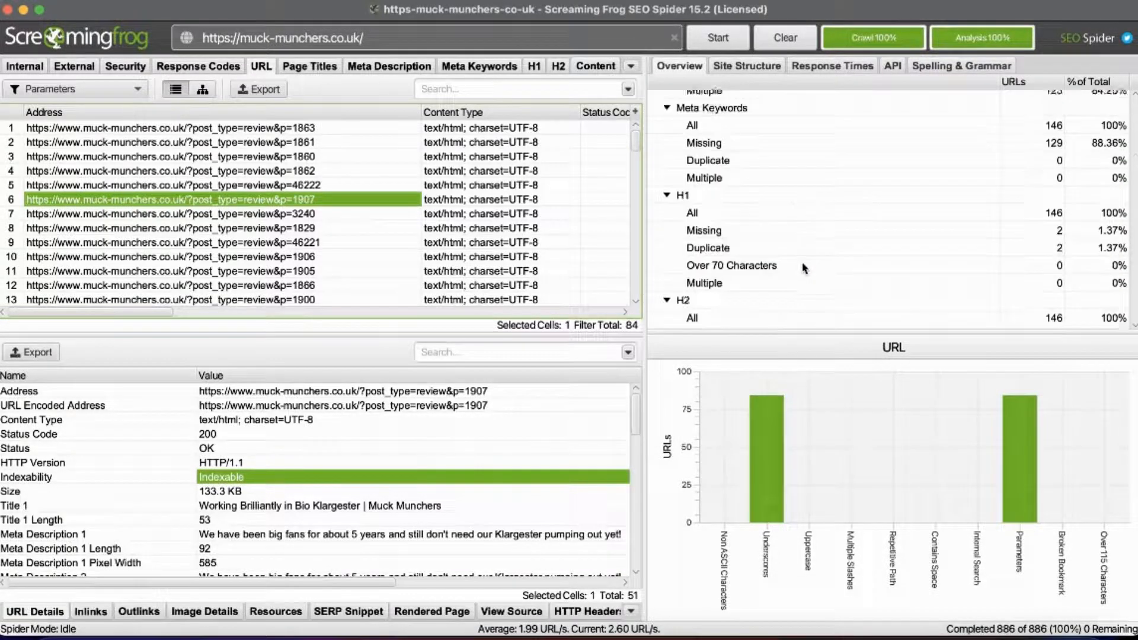
pyautogui.scroll(-3, 804, 268)
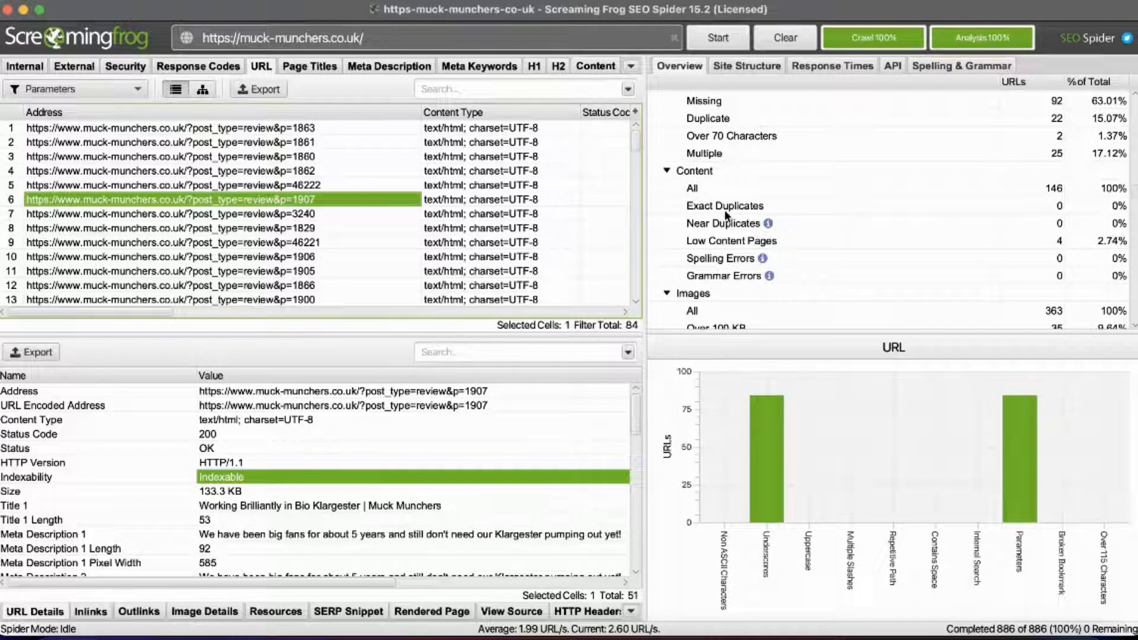
pyautogui.click(794, 225)
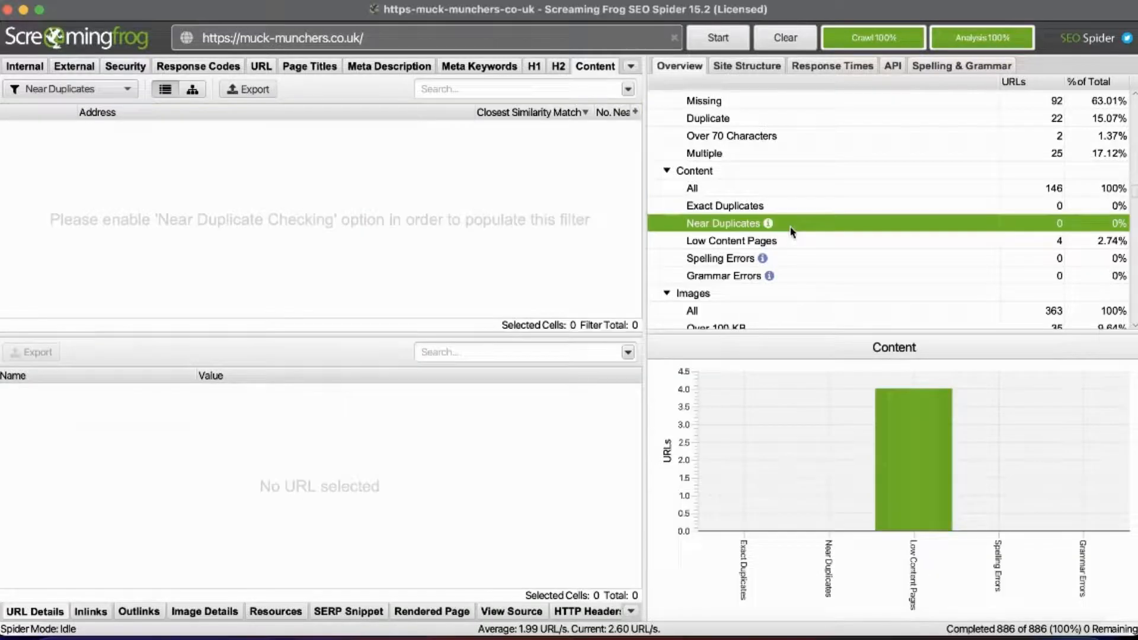
pyautogui.moveTo(769, 224)
pyautogui.moveTo(860, 277)
pyautogui.click(728, 208)
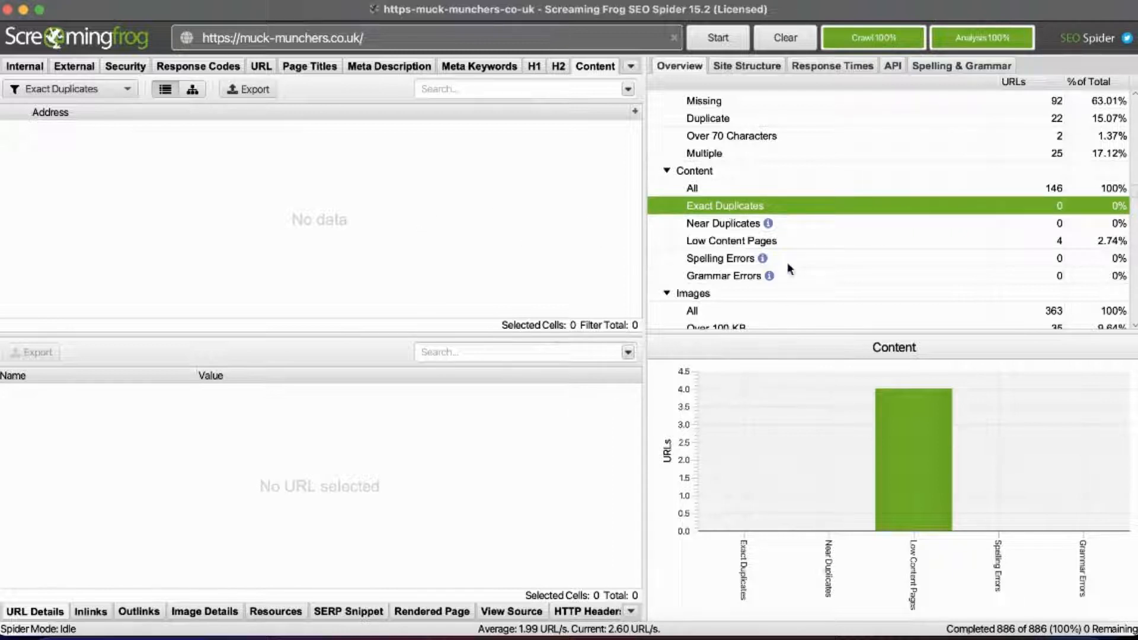
# List the low content pages and open the good-and-bad-septic-tanks page in the browser.
pyautogui.click(744, 245)
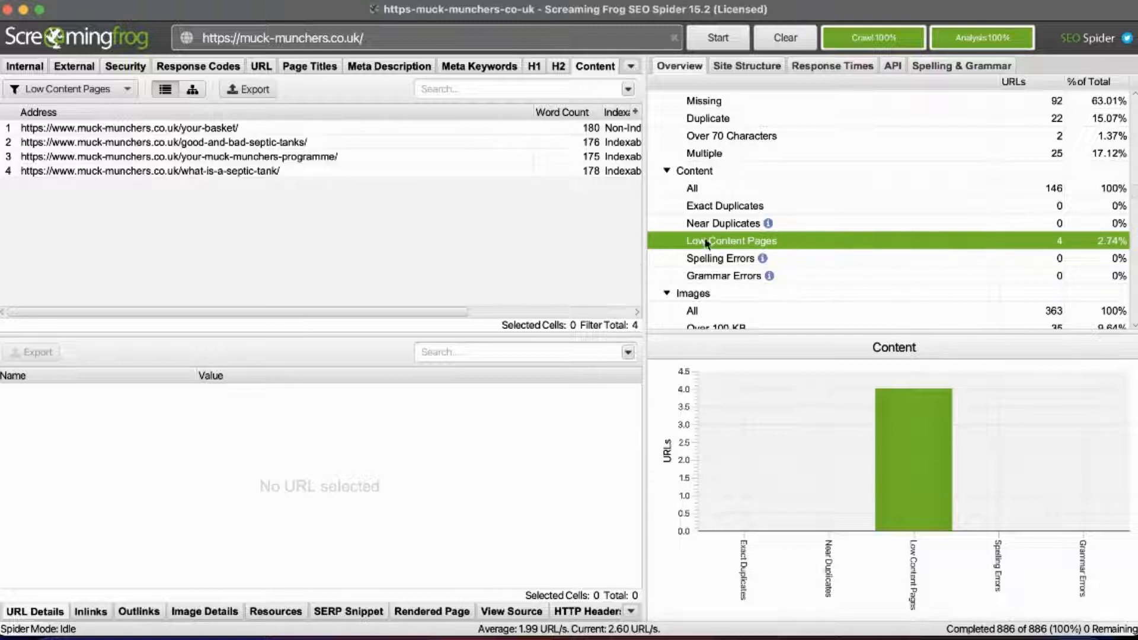
pyautogui.moveTo(312, 310)
pyautogui.mouseDown()
pyautogui.moveTo(454, 308)
pyautogui.moveTo(312, 310)
pyautogui.mouseUp()
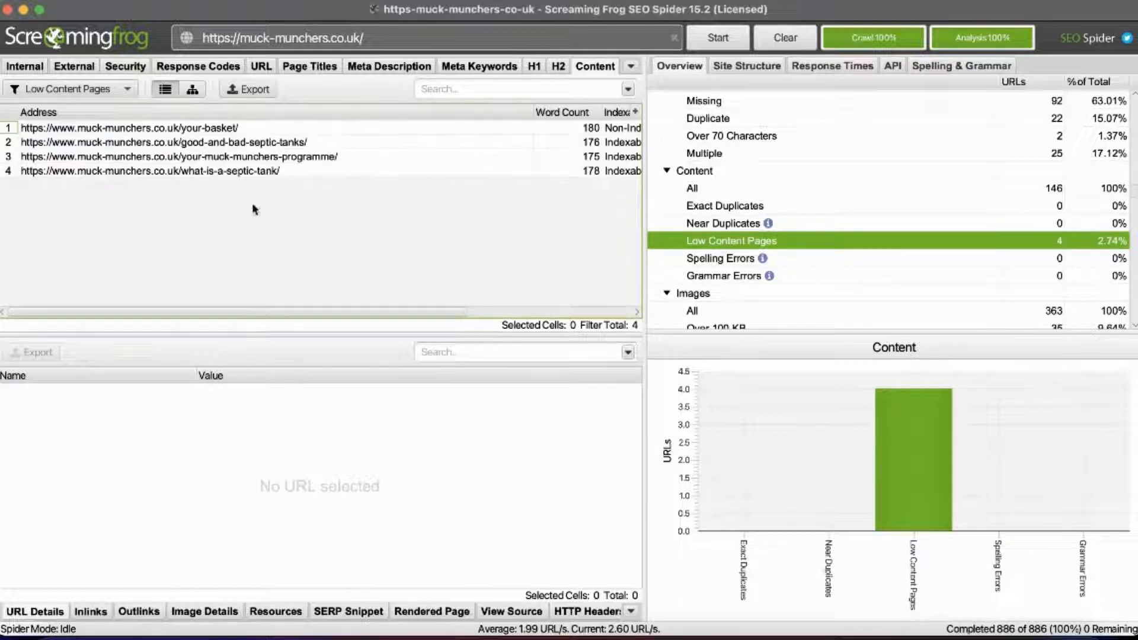
pyautogui.click(256, 147)
pyautogui.rightClick(171, 138)
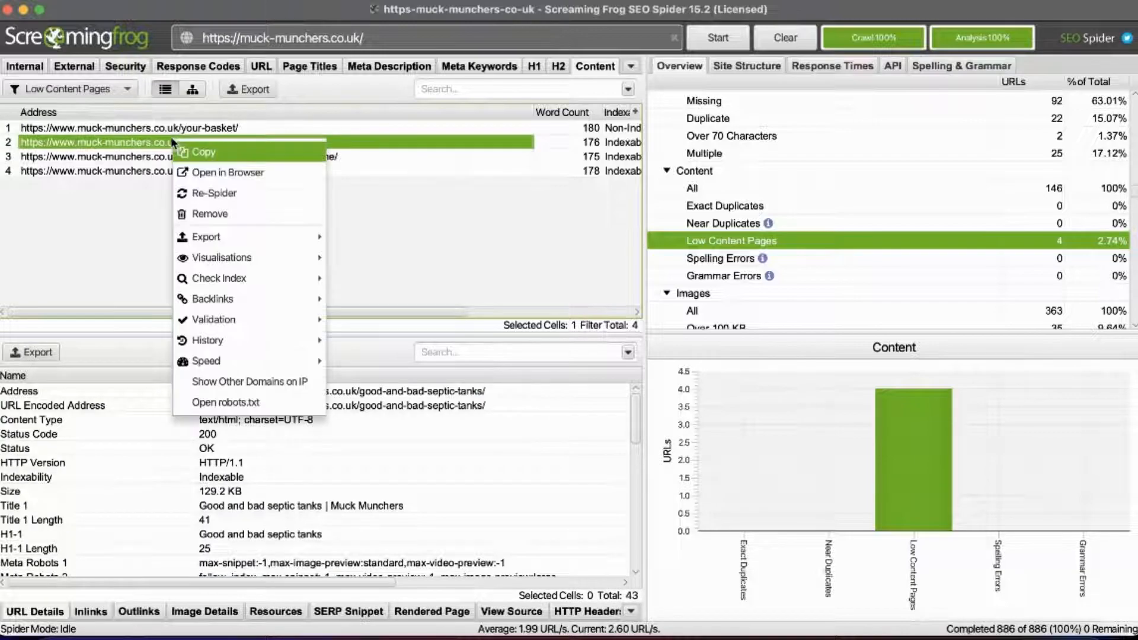
pyautogui.click(204, 173)
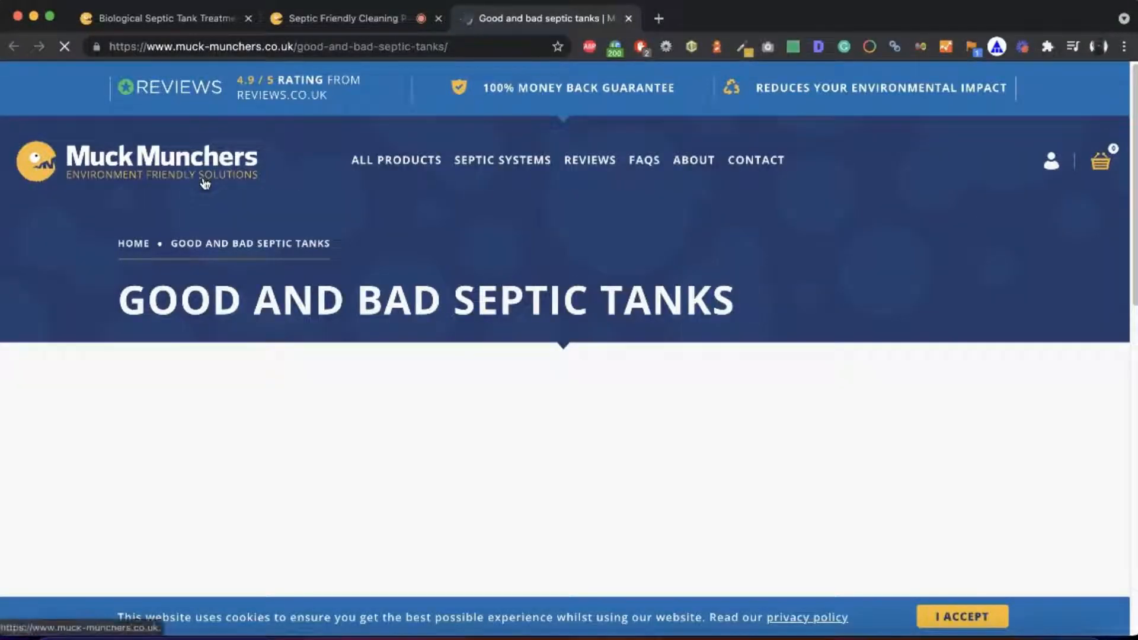
# Look through the good-and-bad-septic-tanks page for content and check its indexability with the DeepCrawl extension.
pyautogui.scroll(-5, 396, 388)
pyautogui.scroll(-5, 396, 388)
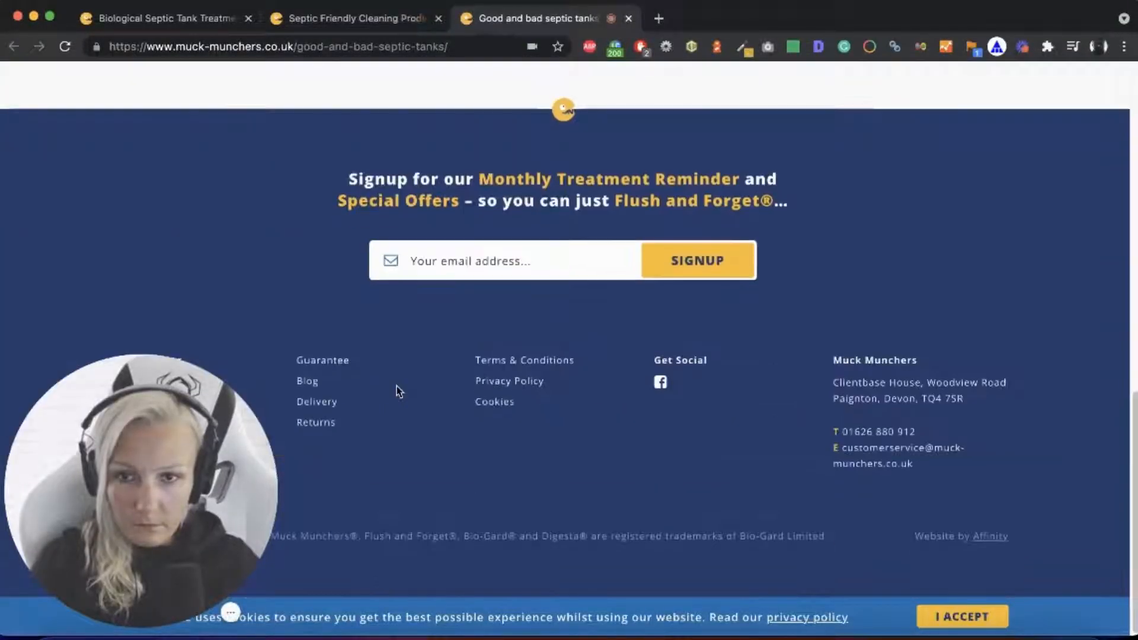
pyautogui.scroll(12, 396, 388)
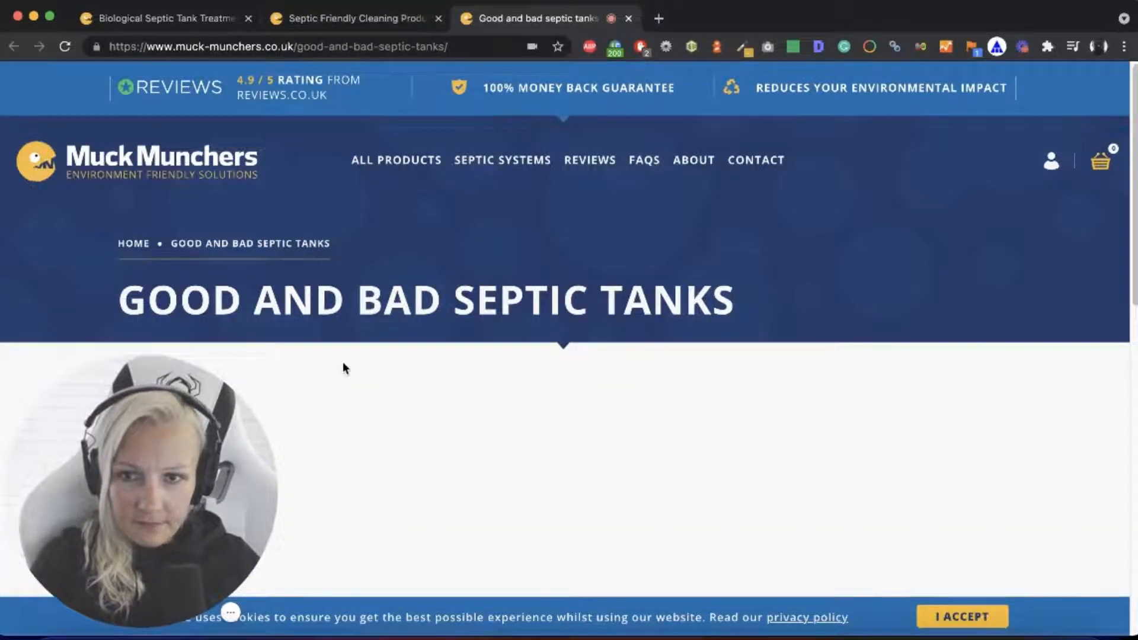
pyautogui.click(692, 47)
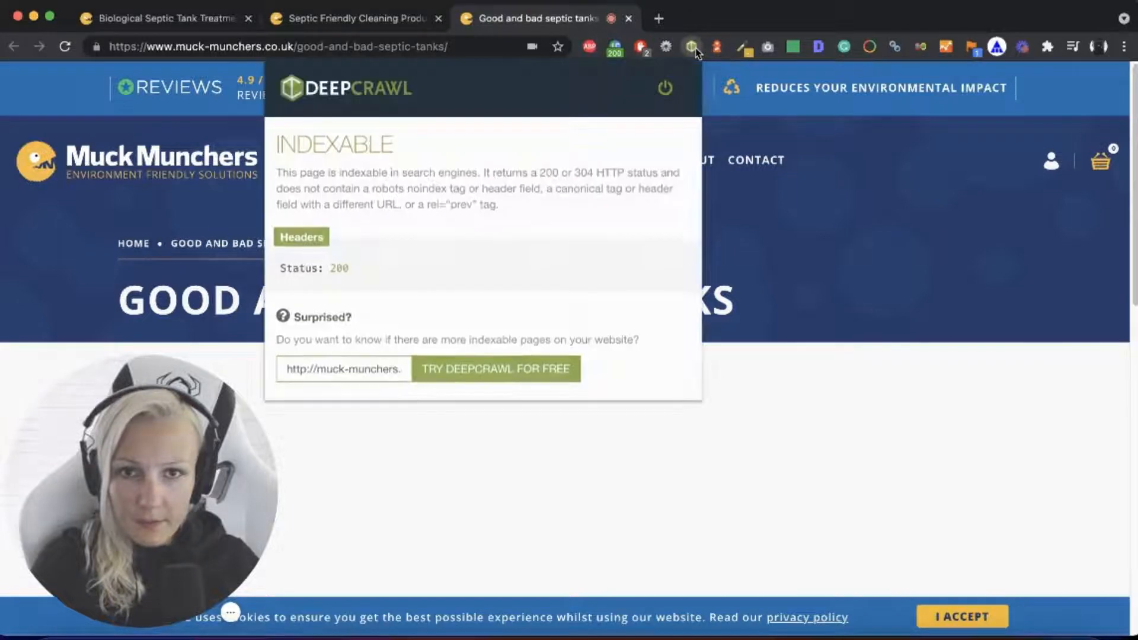
pyautogui.click(537, 469)
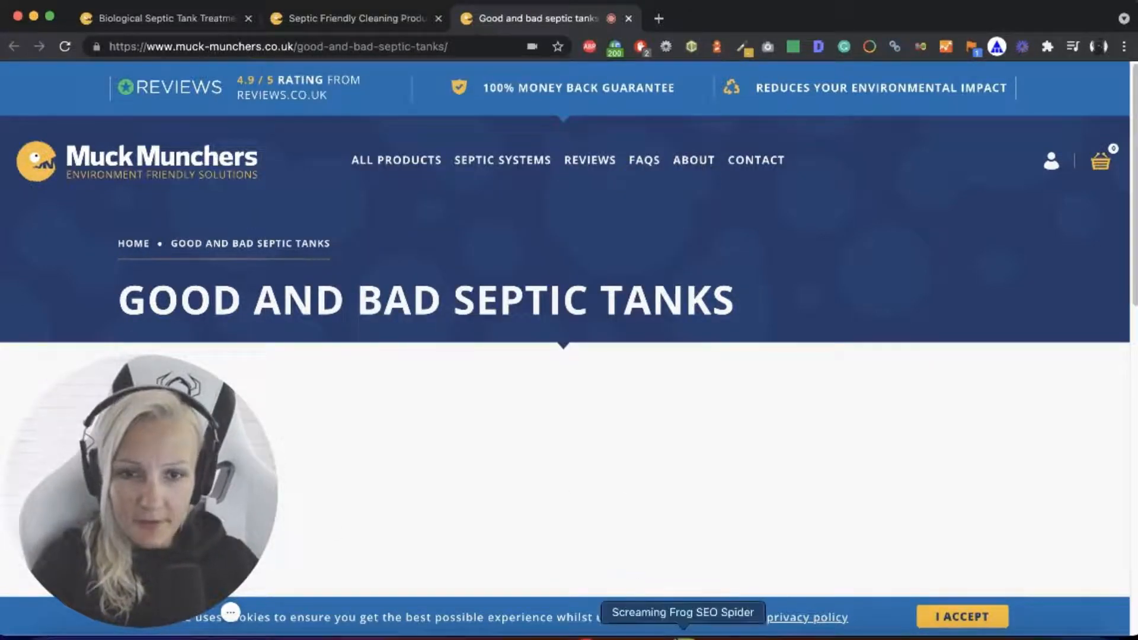
# Return to Screaming Frog SEO Spider and list the images with missing alt text, those over 100 KB, and all images.
pyautogui.click(682, 629)
pyautogui.scroll(-5, 754, 163)
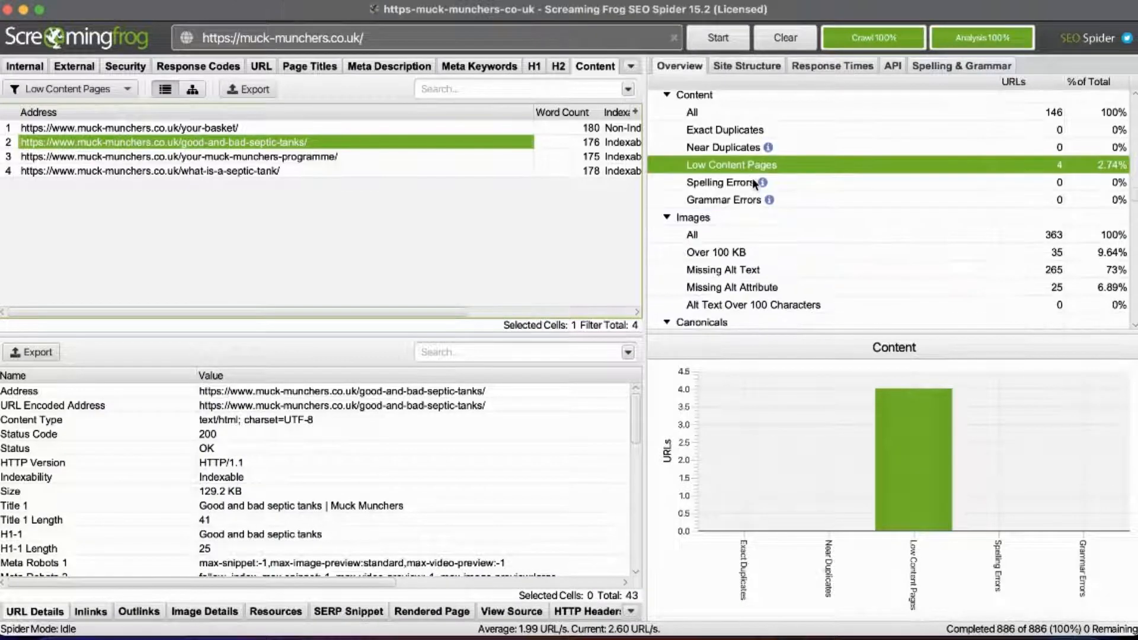
pyautogui.click(744, 219)
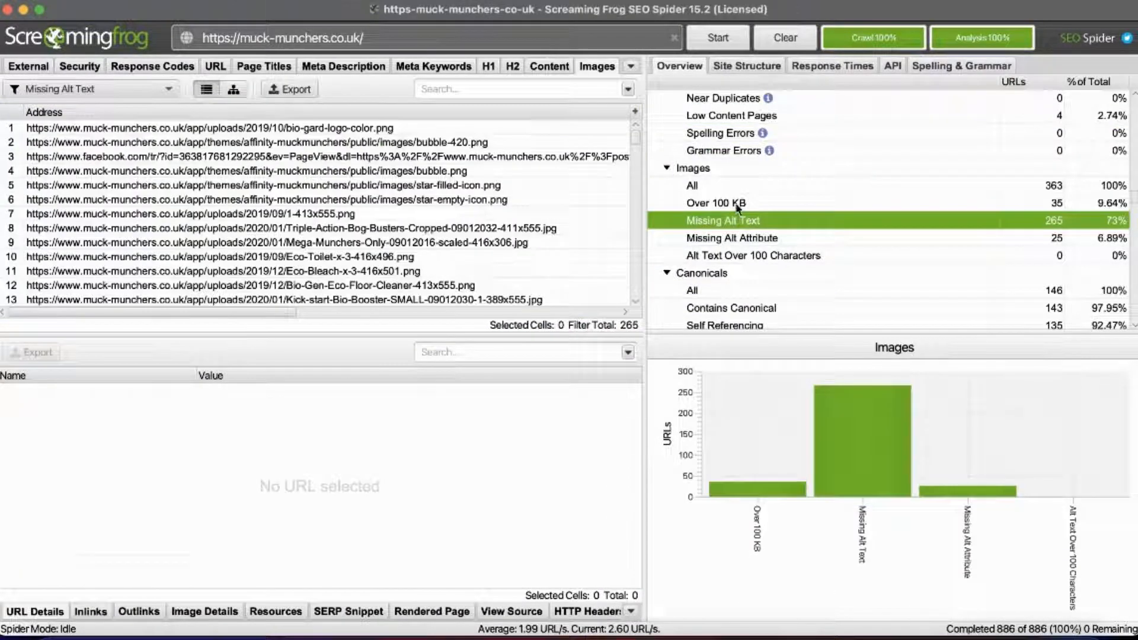
pyautogui.click(738, 202)
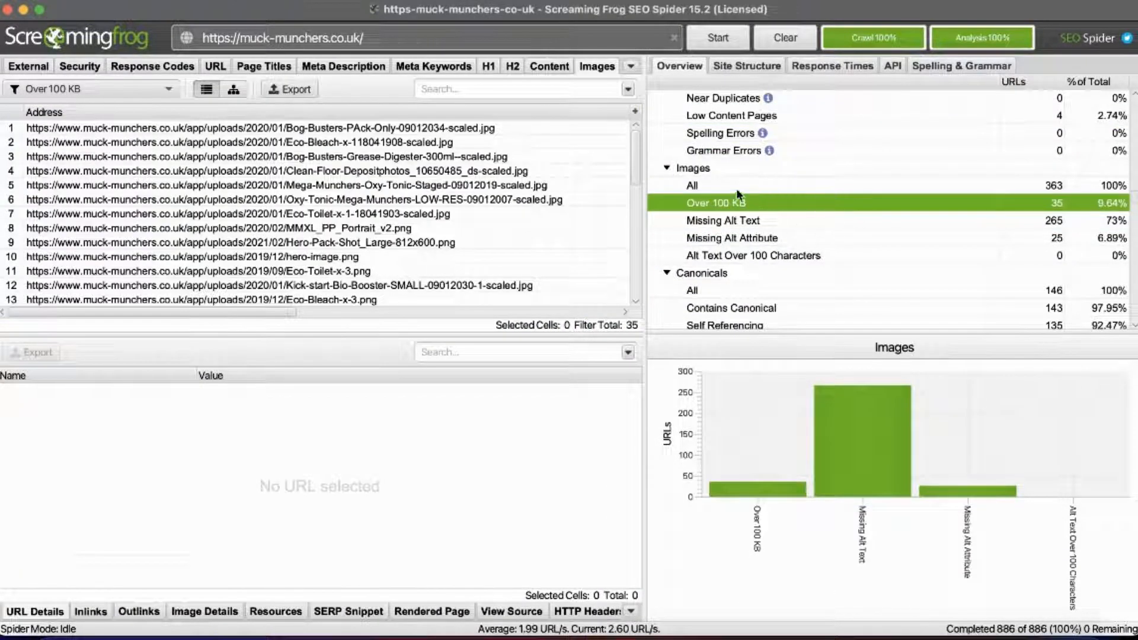
pyautogui.click(694, 187)
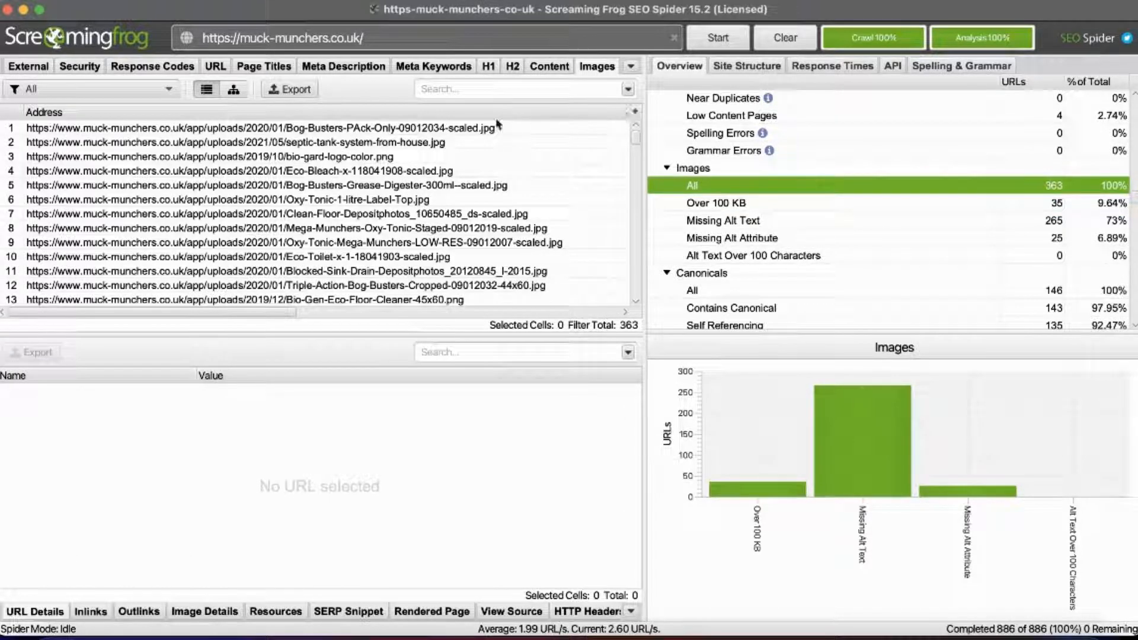
# Examine the details of the Clean-Floor-Depositphotos image and the content types throughout the list of all crawled images.
pyautogui.click(500, 217)
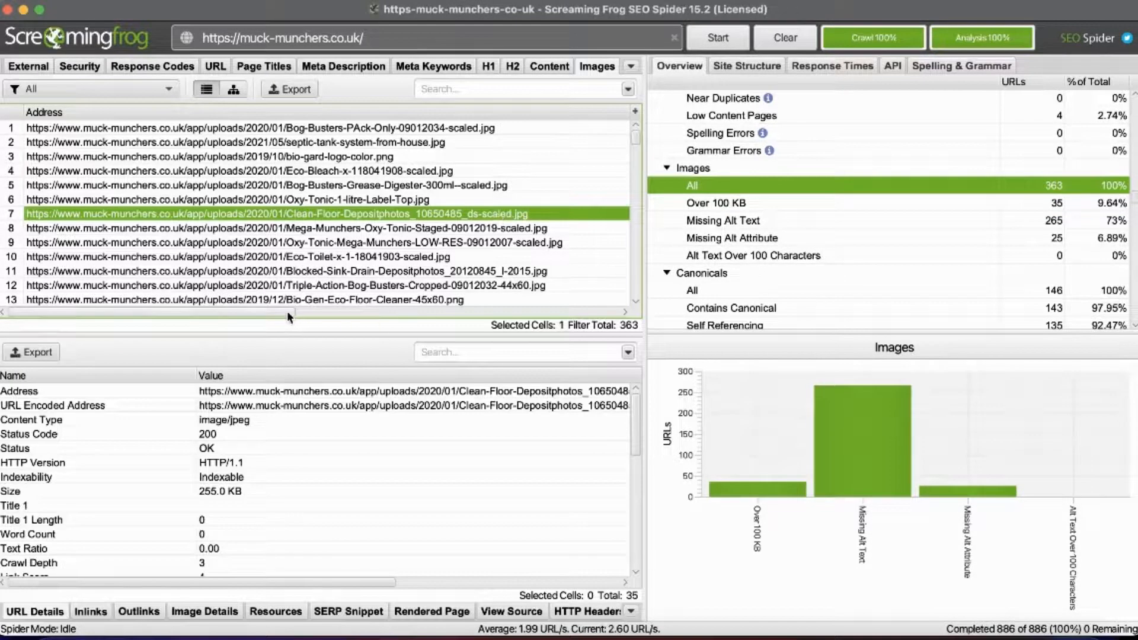
pyautogui.moveTo(287, 311); pyautogui.dragTo(418, 305)
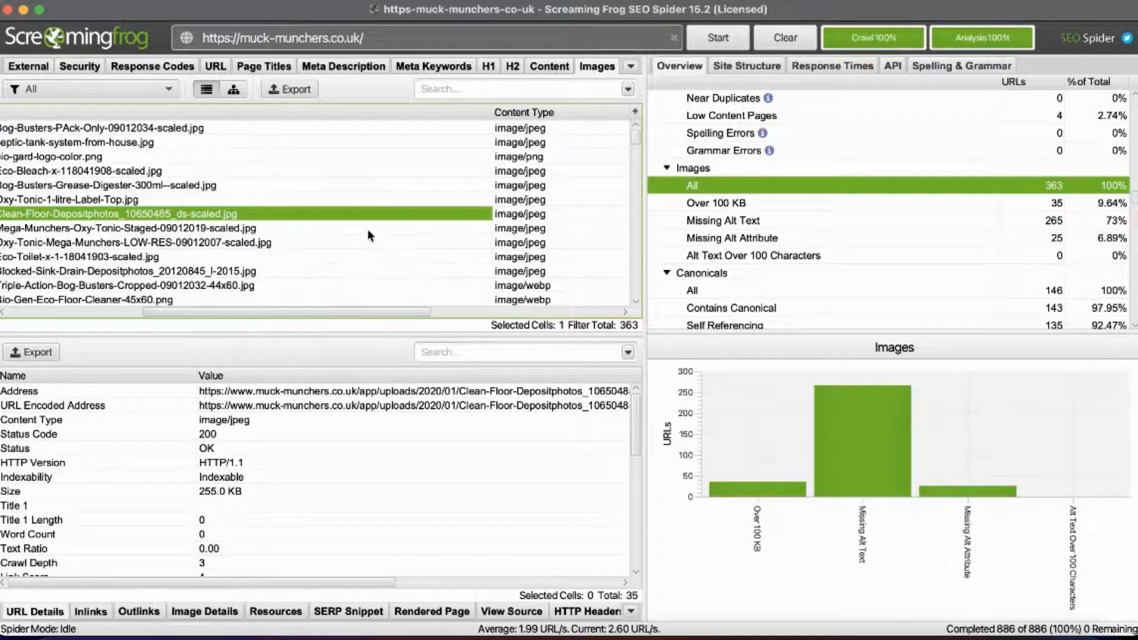
pyautogui.scroll(-5, 367, 228)
pyautogui.scroll(-10, 330, 234)
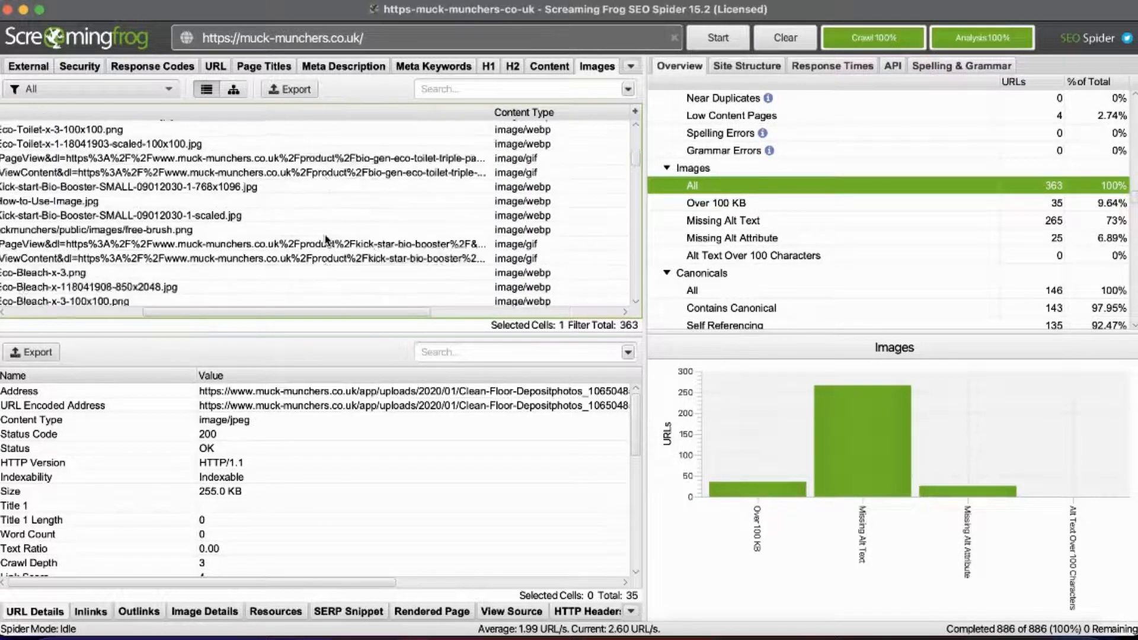
pyautogui.scroll(-10, 324, 247)
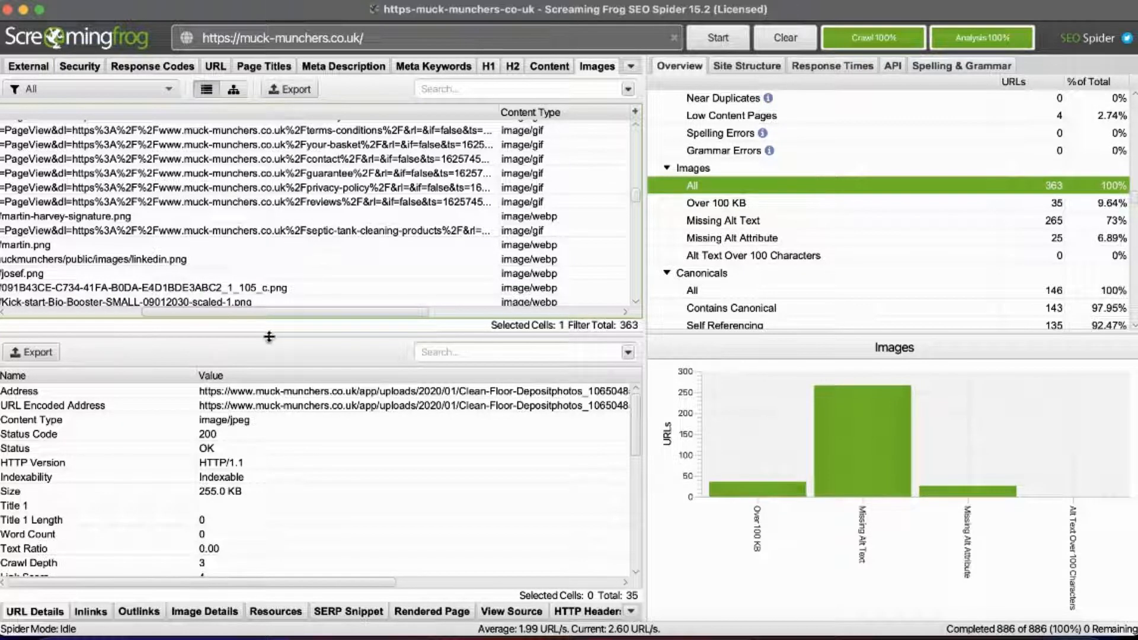
pyautogui.scroll(-3, 326, 260)
pyautogui.scroll(-3, 328, 265)
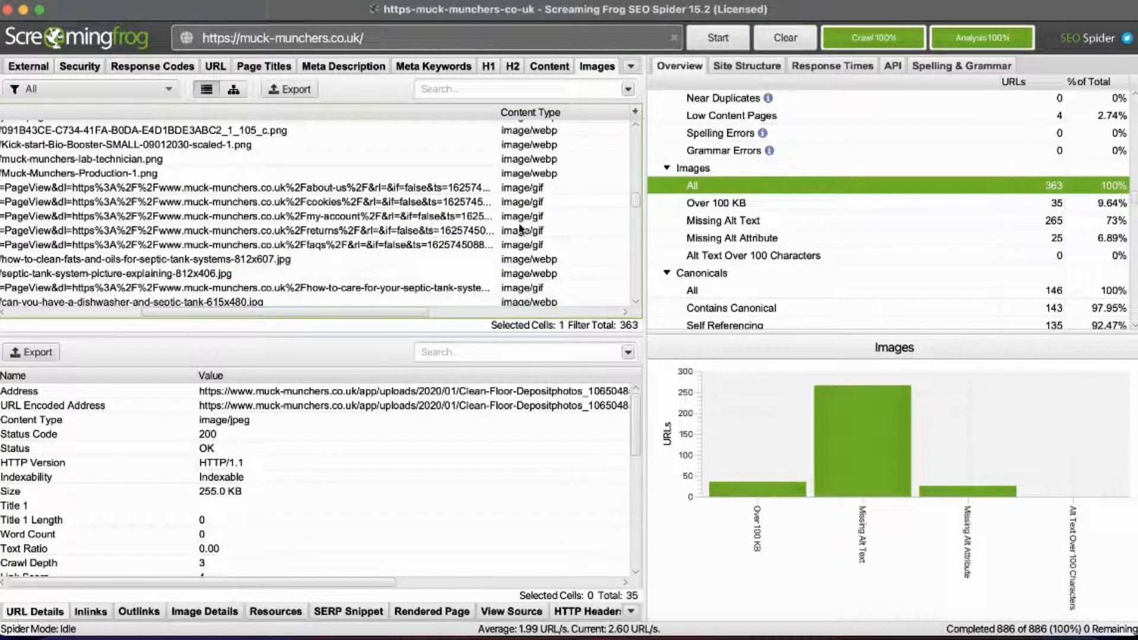
# Filter the crawled images to those with missing alt text.
pyautogui.click(752, 221)
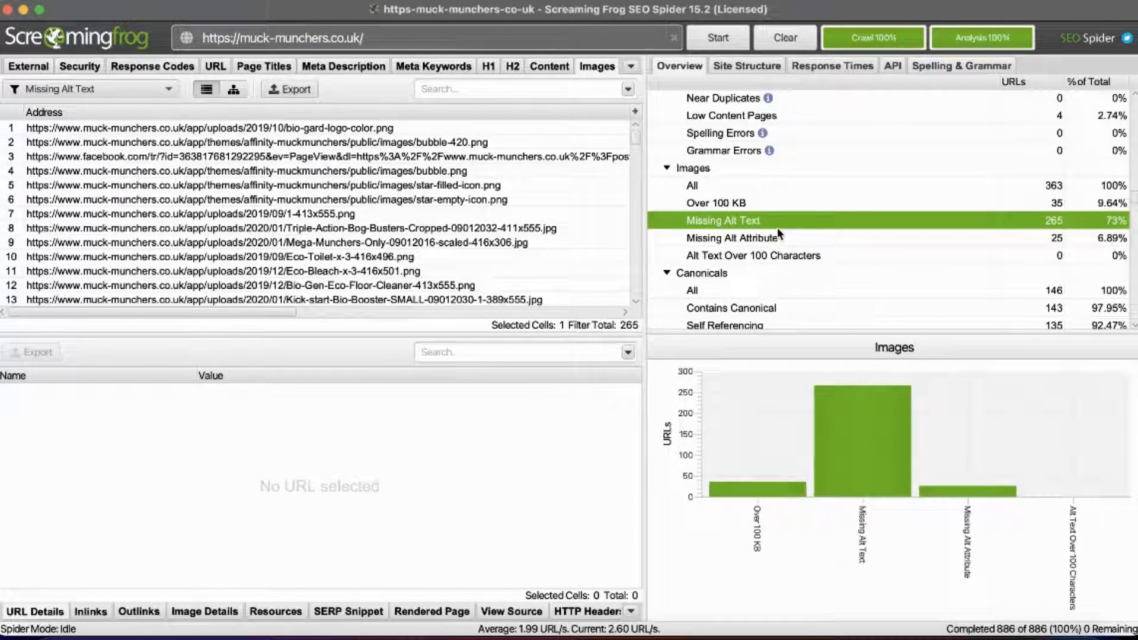
pyautogui.scroll(-3, 737, 231)
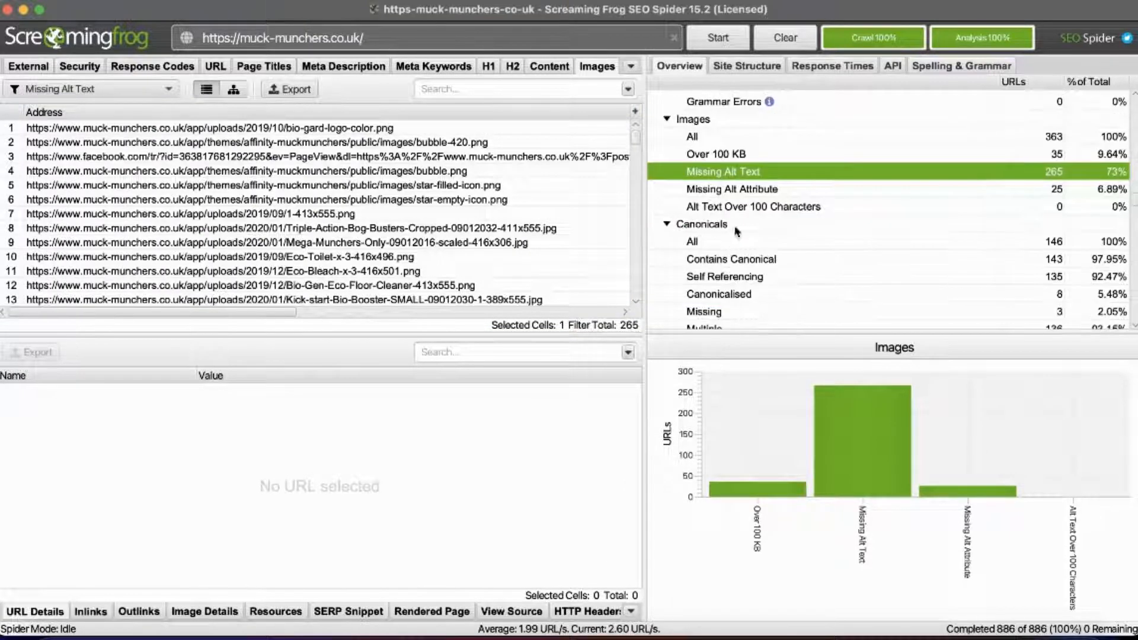
pyautogui.scroll(-1, 868, 215)
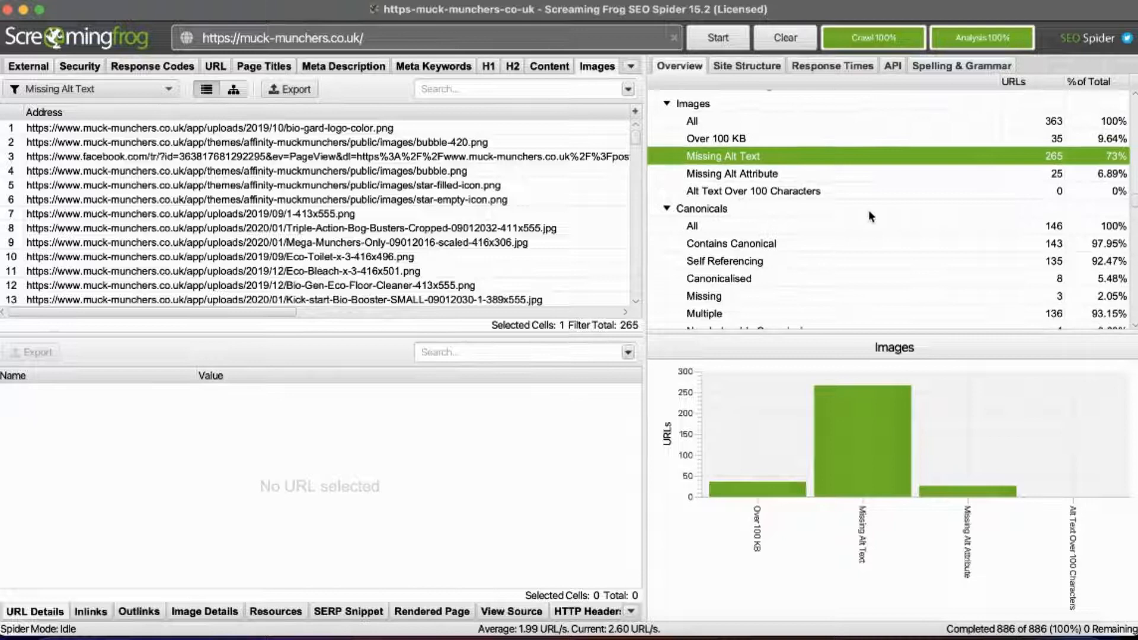
# Show the canonicals report filtered to URLs that contain a canonical and review the full address list.
pyautogui.click(790, 211)
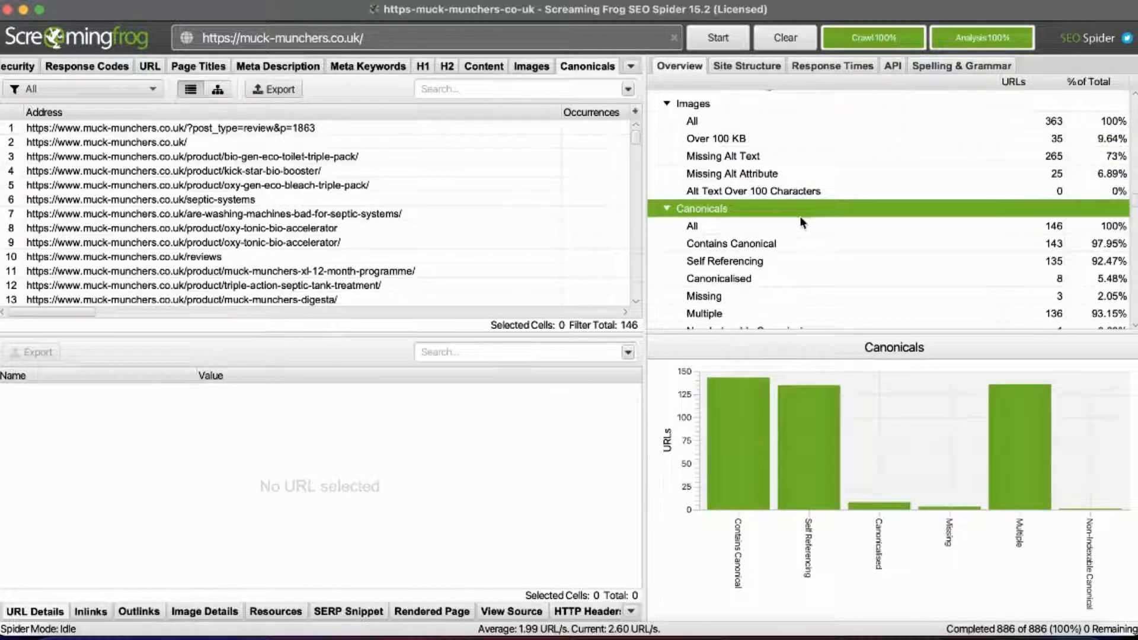
pyautogui.click(730, 225)
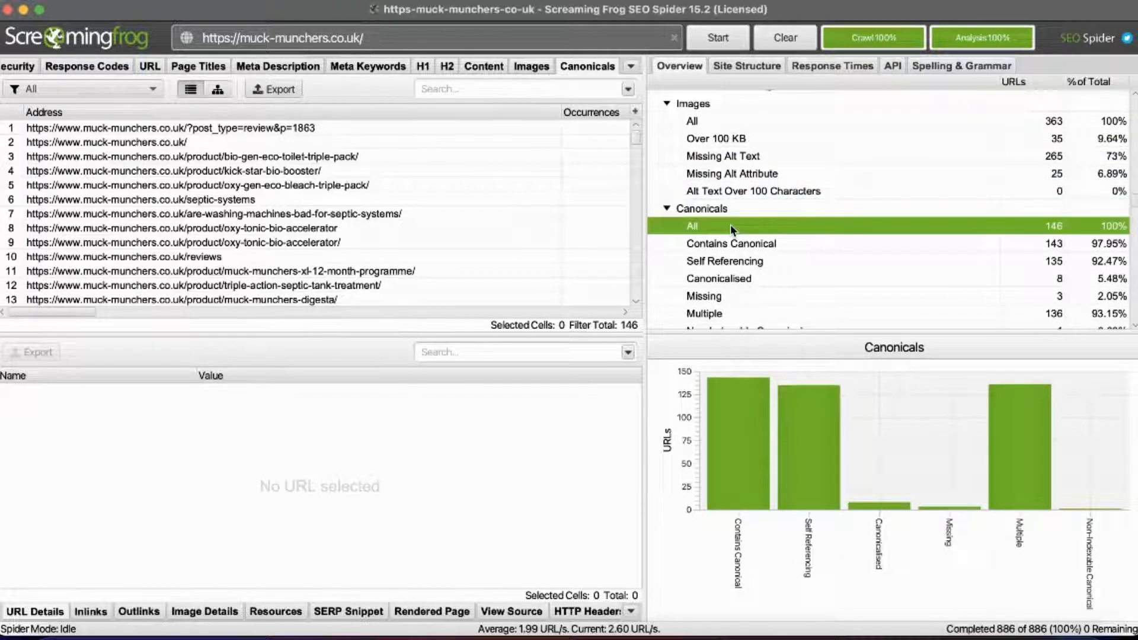
pyautogui.click(769, 245)
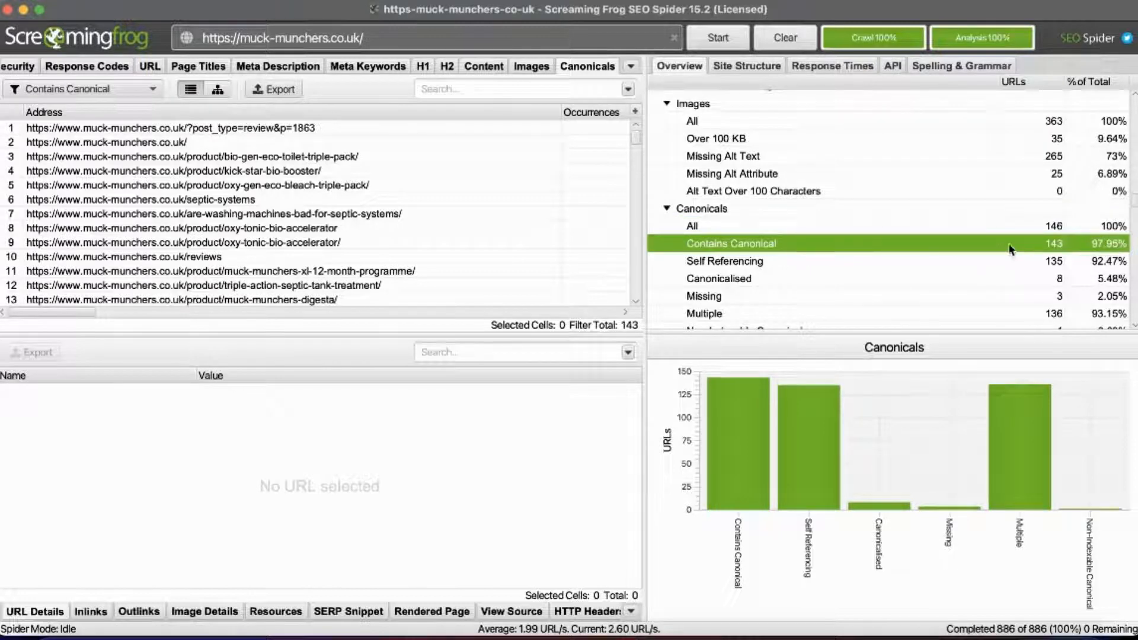
pyautogui.scroll(-16, 308, 227)
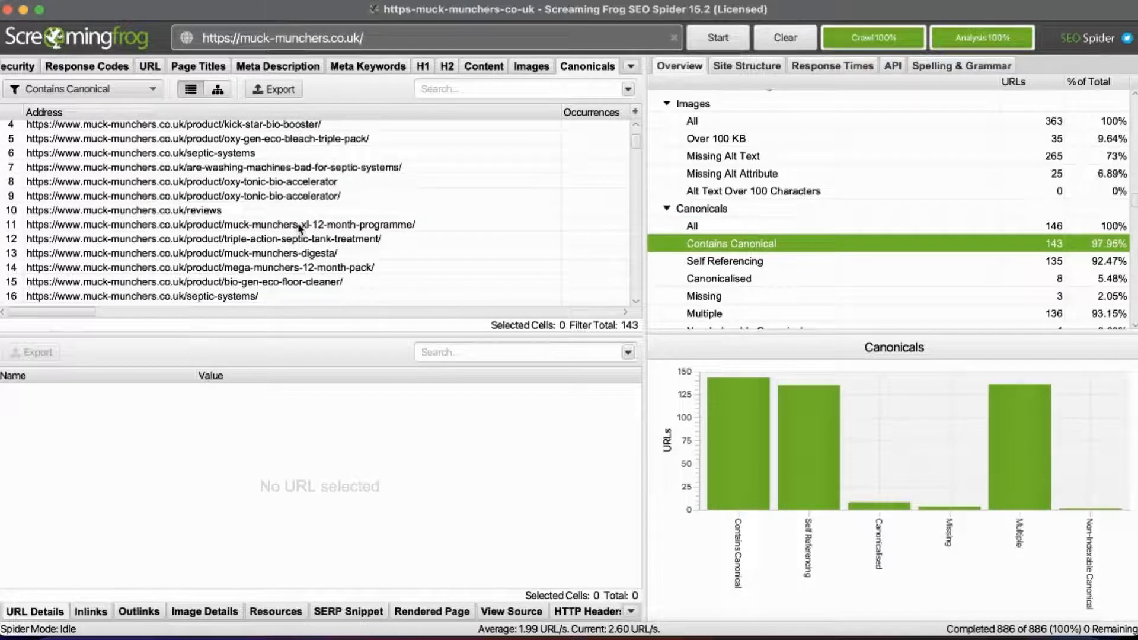
pyautogui.scroll(-16, 299, 229)
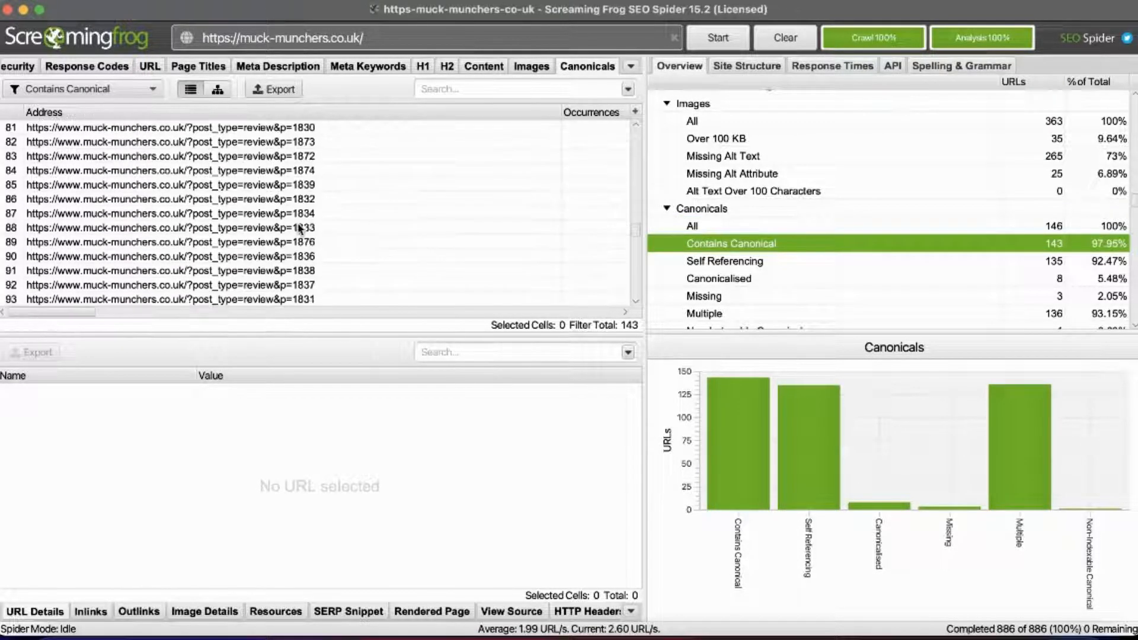
pyautogui.scroll(16, 299, 228)
pyautogui.scroll(7, 299, 228)
pyautogui.scroll(-17, 299, 228)
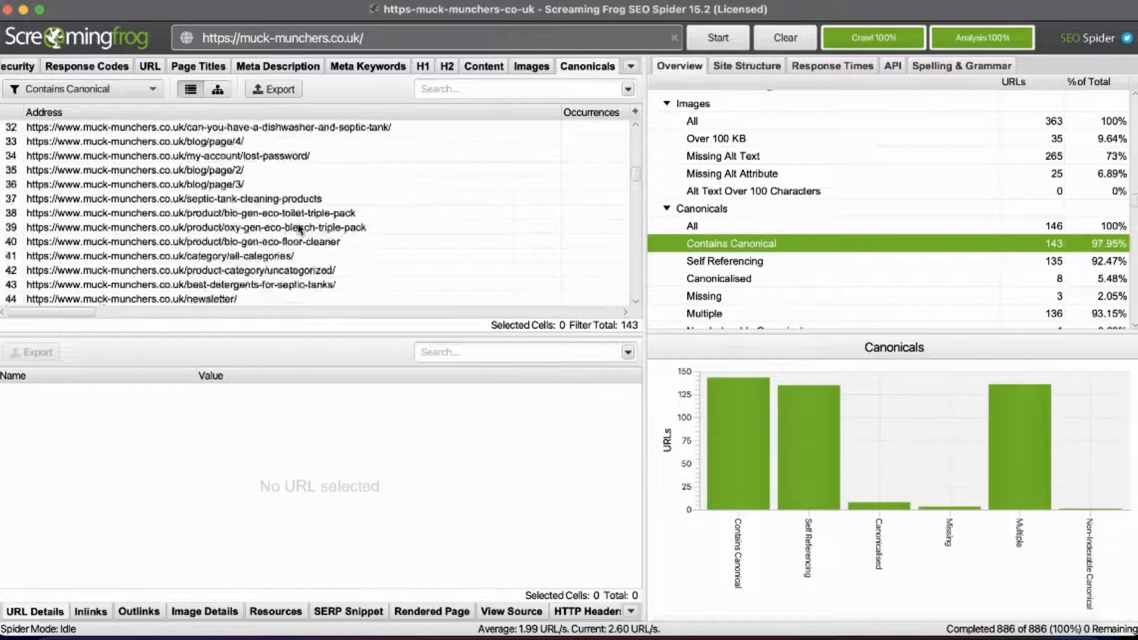
pyautogui.scroll(-17, 300, 228)
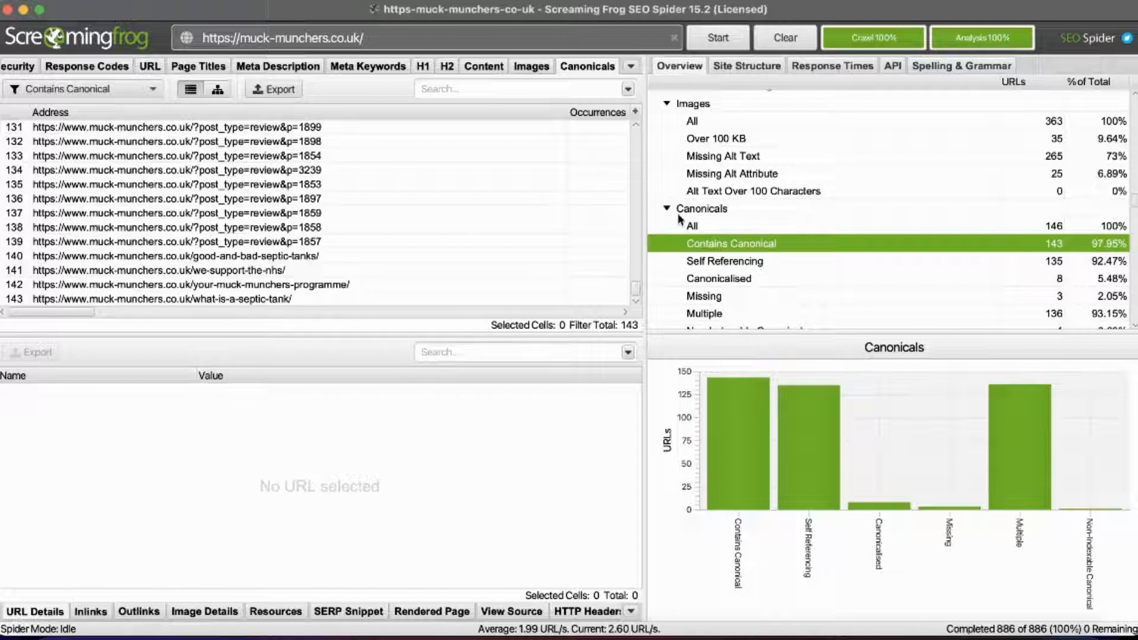
# Filter the canonicals to self-referencing URLs and examine the URL encoded address of the first review URL.
pyautogui.click(705, 268)
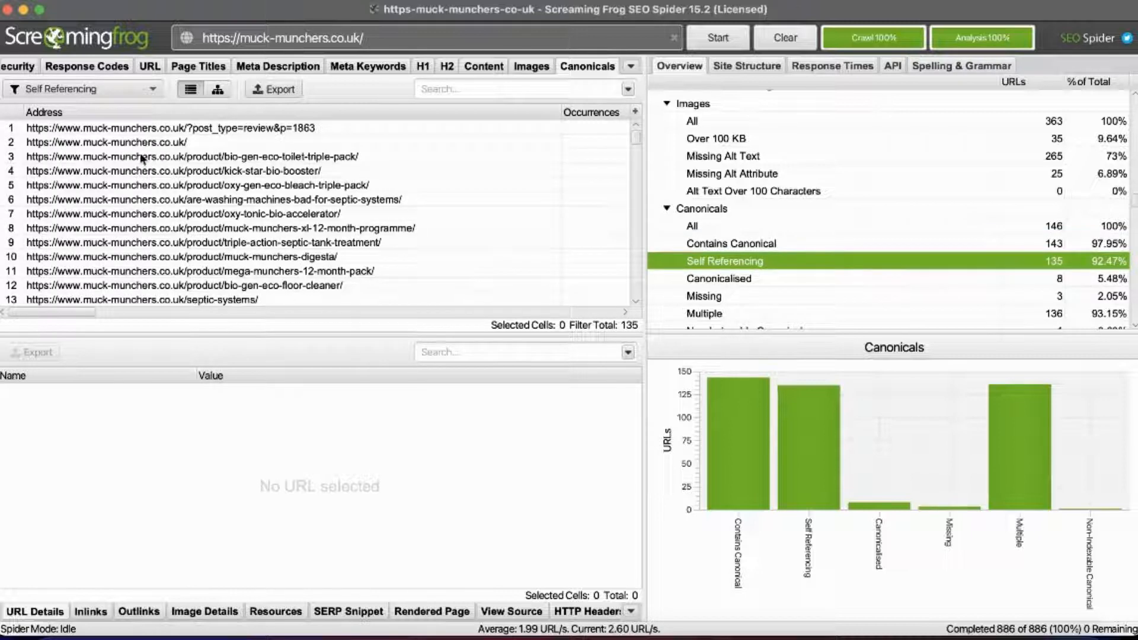
pyautogui.click(156, 129)
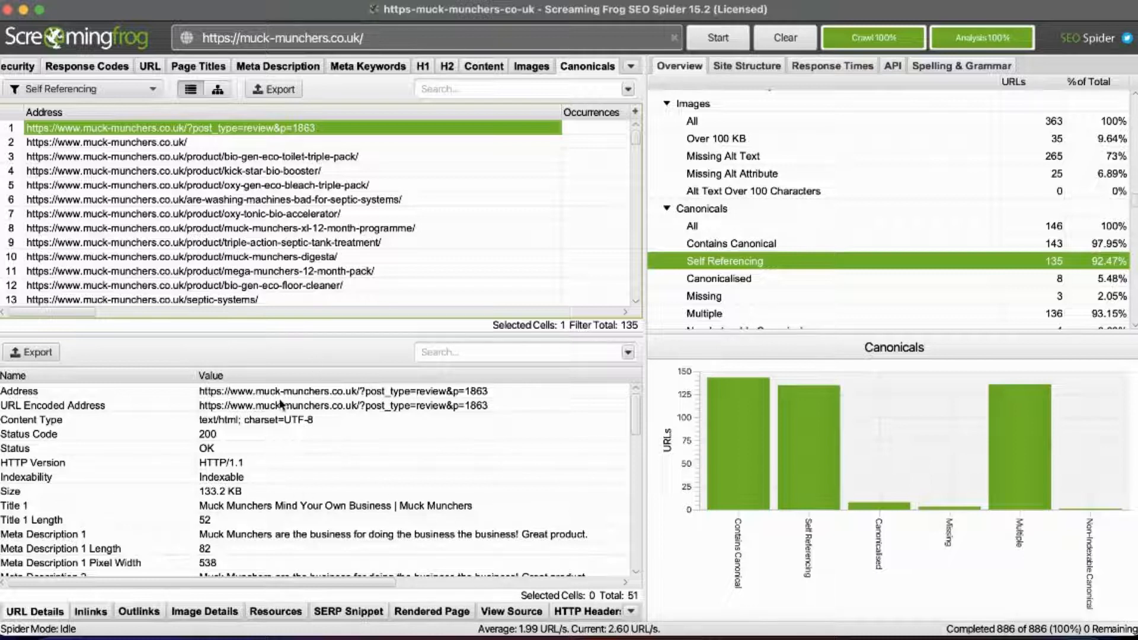
pyautogui.click(417, 411)
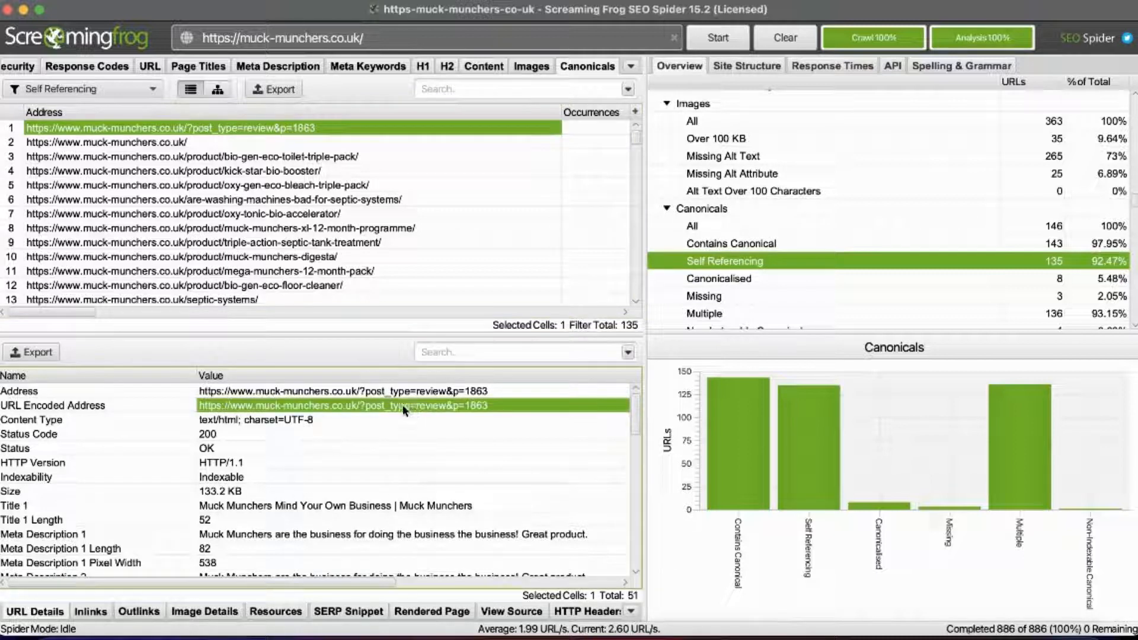
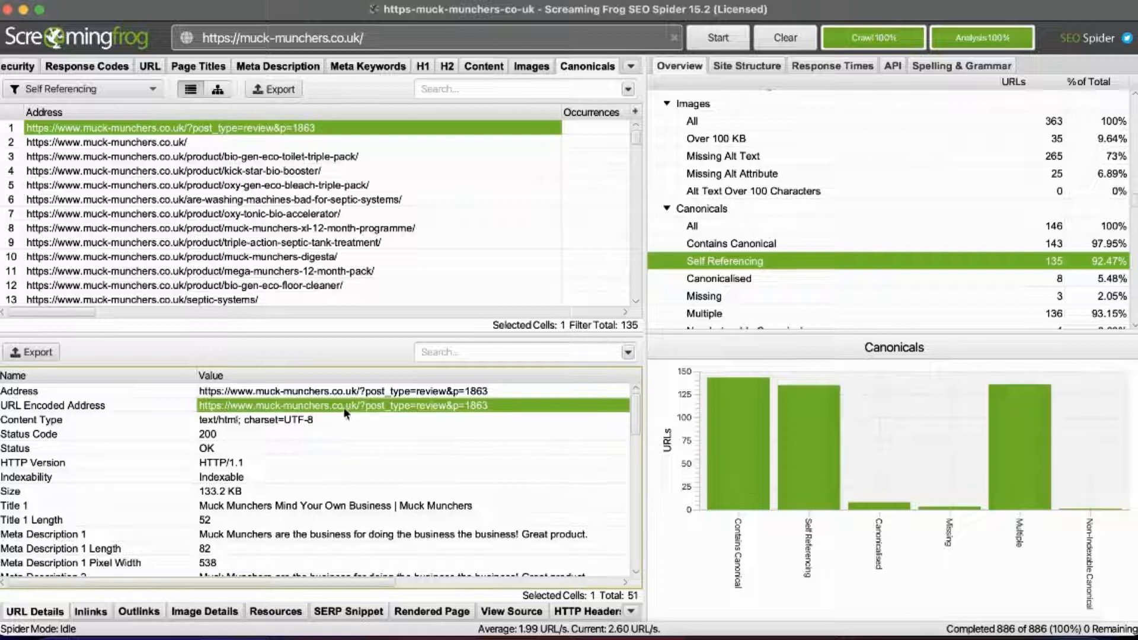
# Filter the canonicals to URLs with a missing canonical and inspect the details of category pages 2 and 3.
pyautogui.scroll(-3, 767, 249)
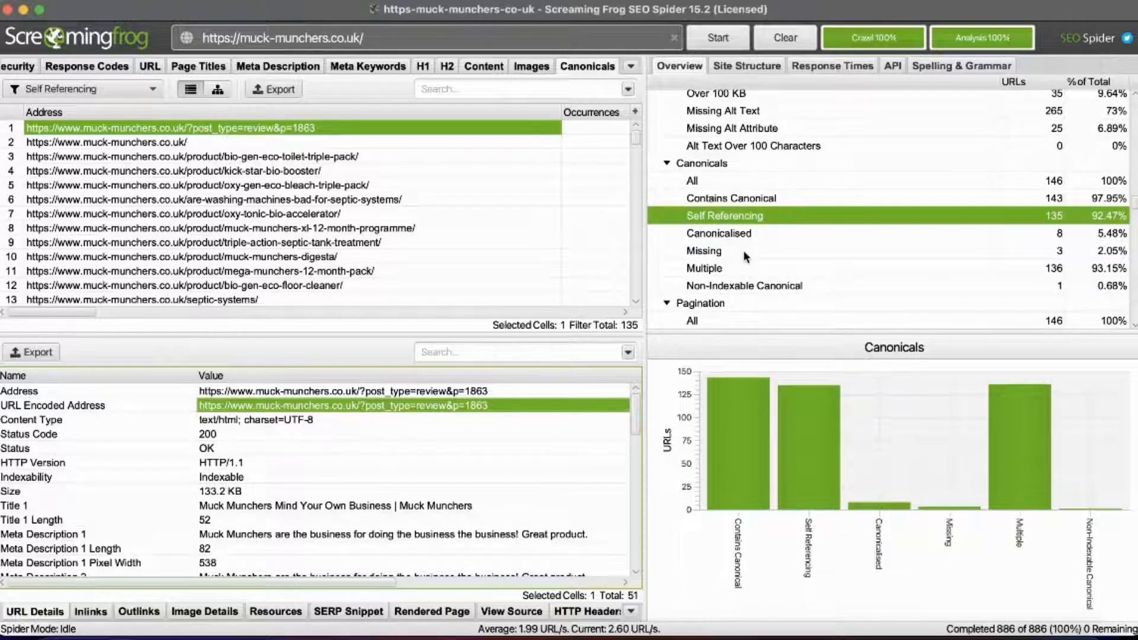
pyautogui.click(743, 250)
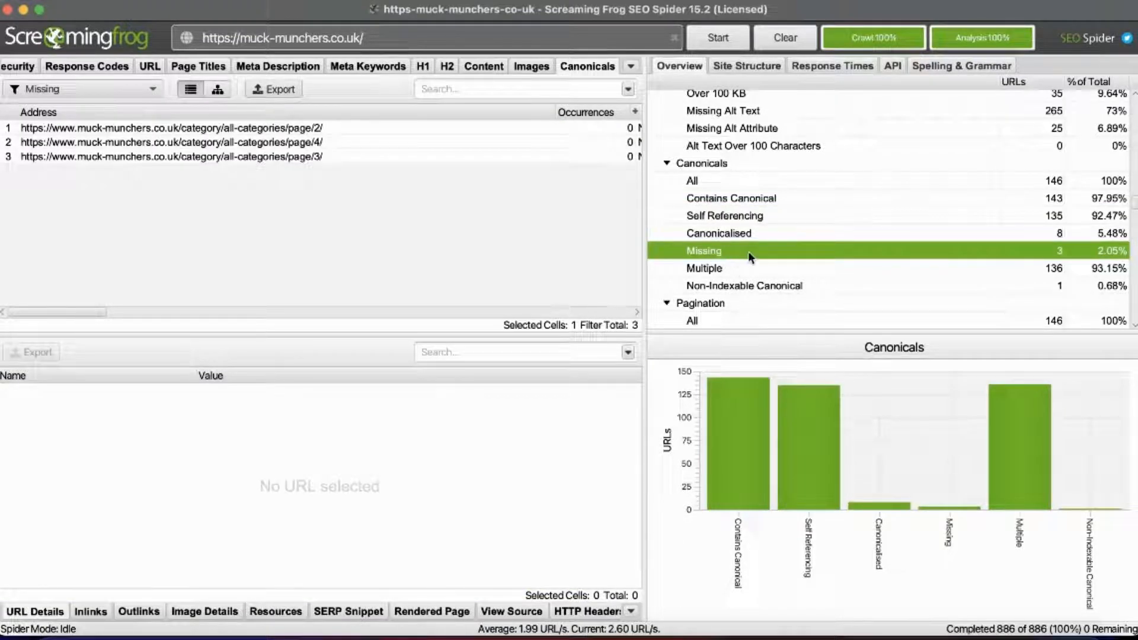
pyautogui.click(181, 132)
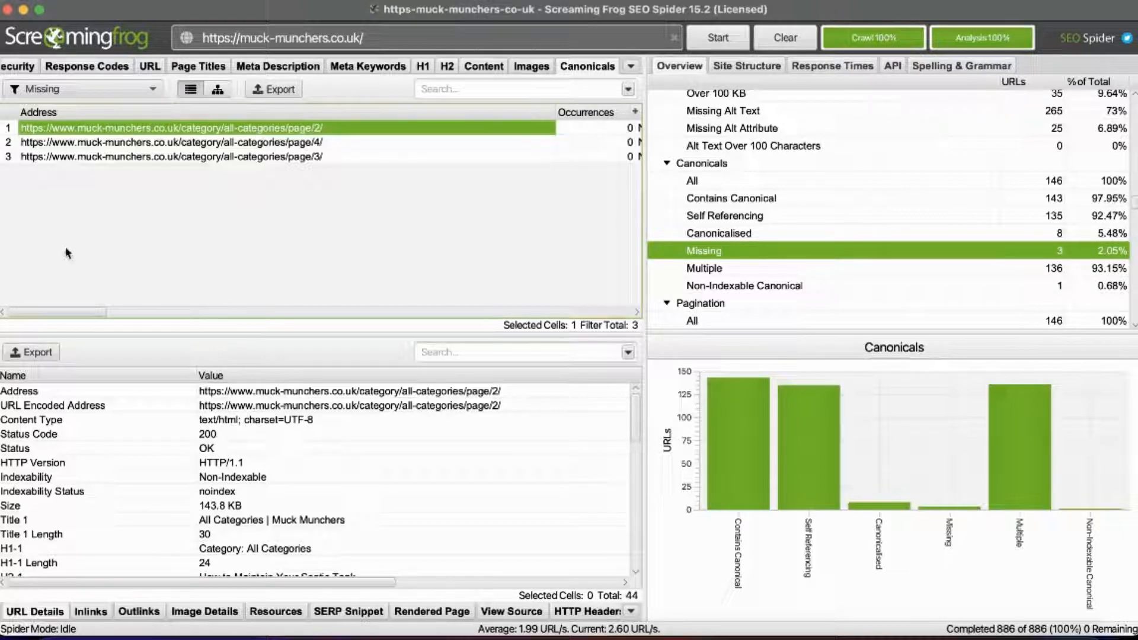
pyautogui.moveTo(57, 312)
pyautogui.mouseDown()
pyautogui.moveTo(231, 323)
pyautogui.moveTo(41, 314)
pyautogui.mouseUp()
pyautogui.click(274, 158)
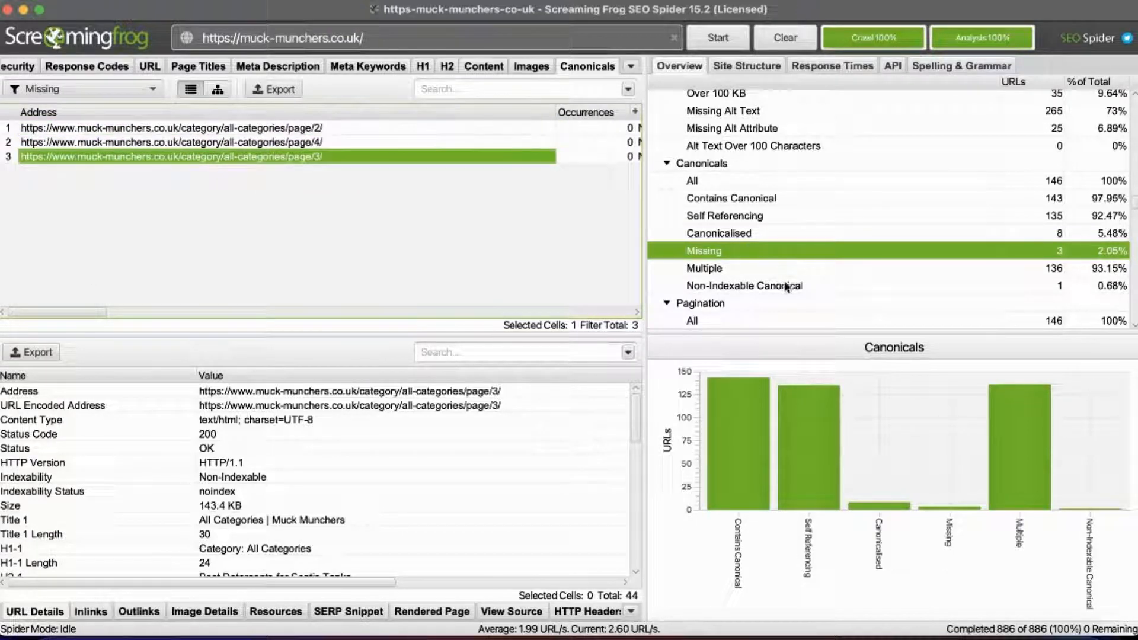
# Filter to URLs with multiple canonicals and examine the canonical link elements of the homepage and the first review URL.
pyautogui.click(705, 269)
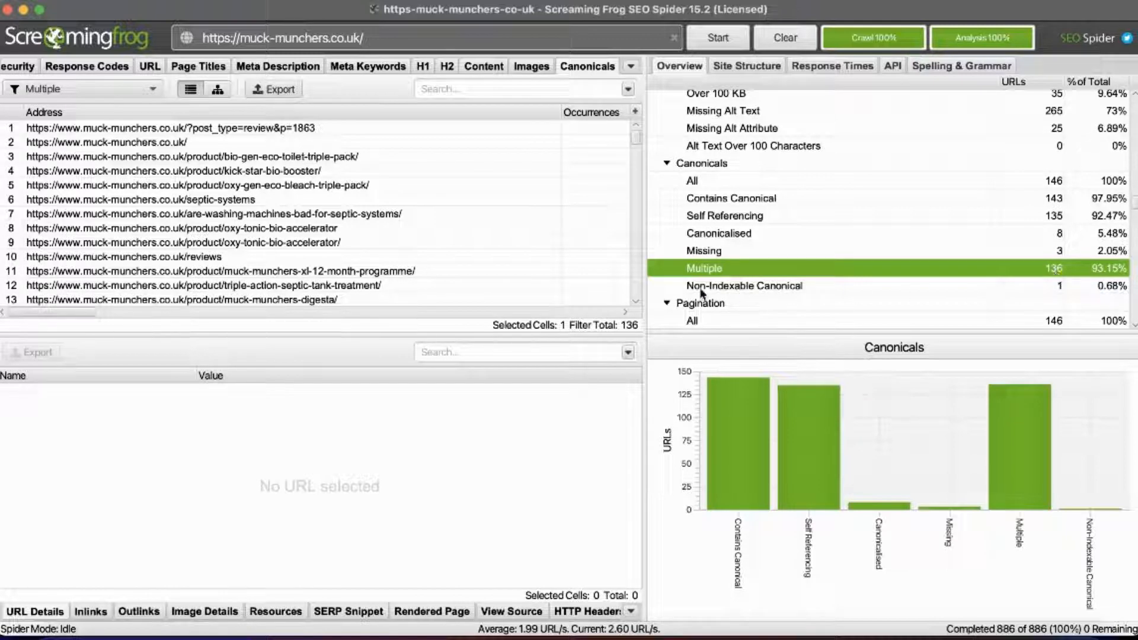
pyautogui.moveTo(62, 312); pyautogui.dragTo(13, 318)
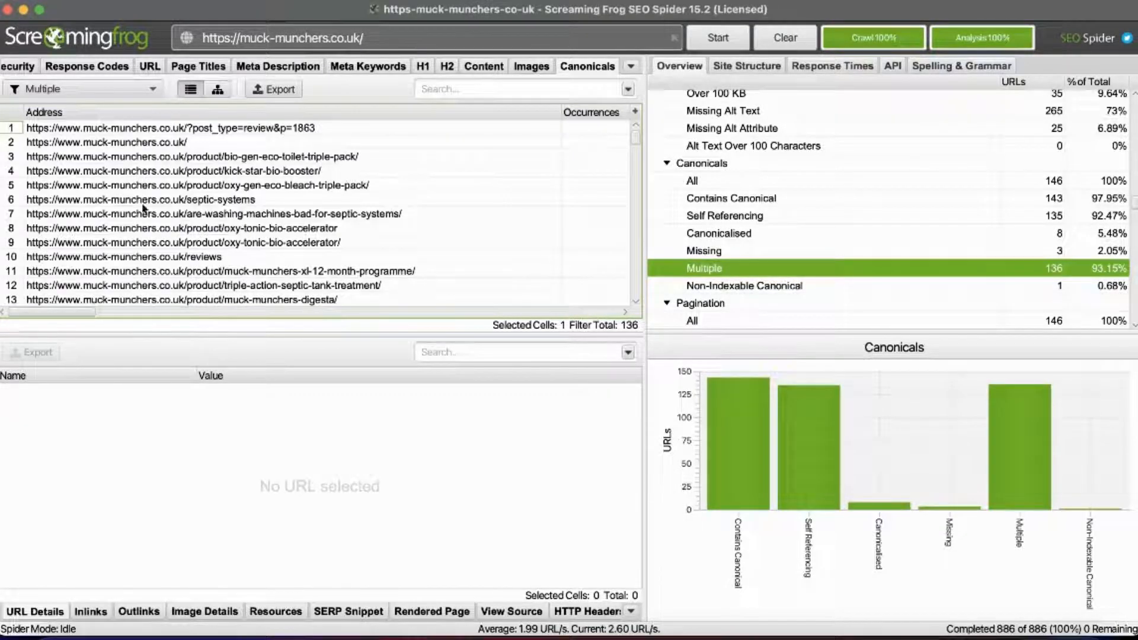
pyautogui.click(157, 143)
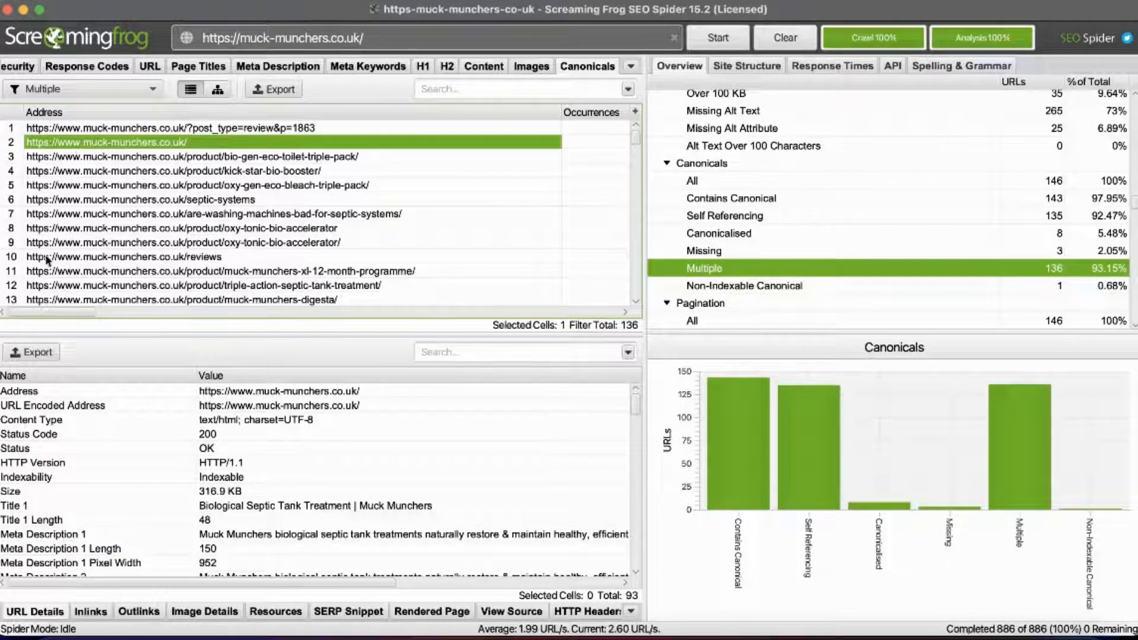
pyautogui.moveTo(80, 323); pyautogui.dragTo(206, 328)
pyautogui.click(204, 143)
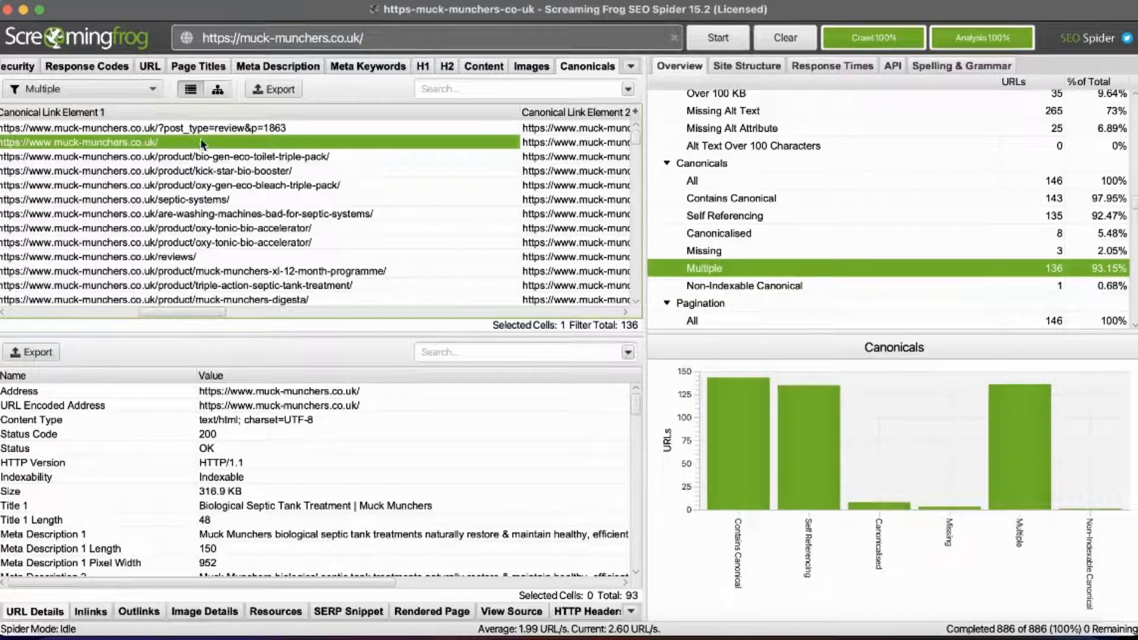
pyautogui.moveTo(225, 317); pyautogui.dragTo(197, 322)
pyautogui.click(151, 132)
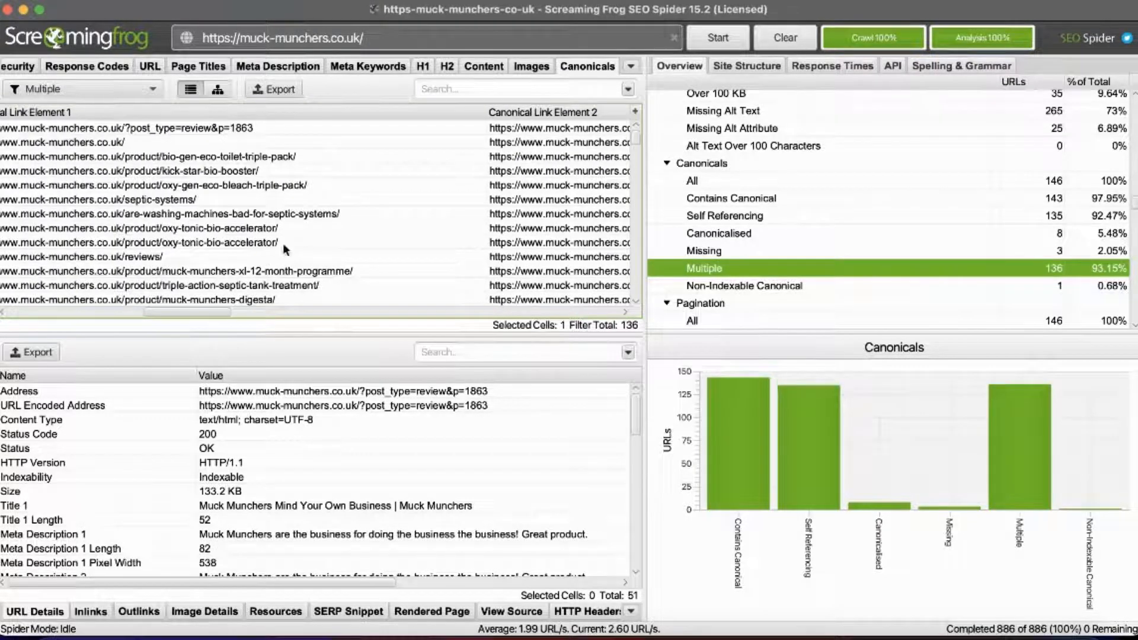
# Compare the Canonical Link Element 1 and 2 entries down the list of URLs with multiple canonicals.
pyautogui.scroll(-1, 273, 245)
pyautogui.scroll(-3, 268, 249)
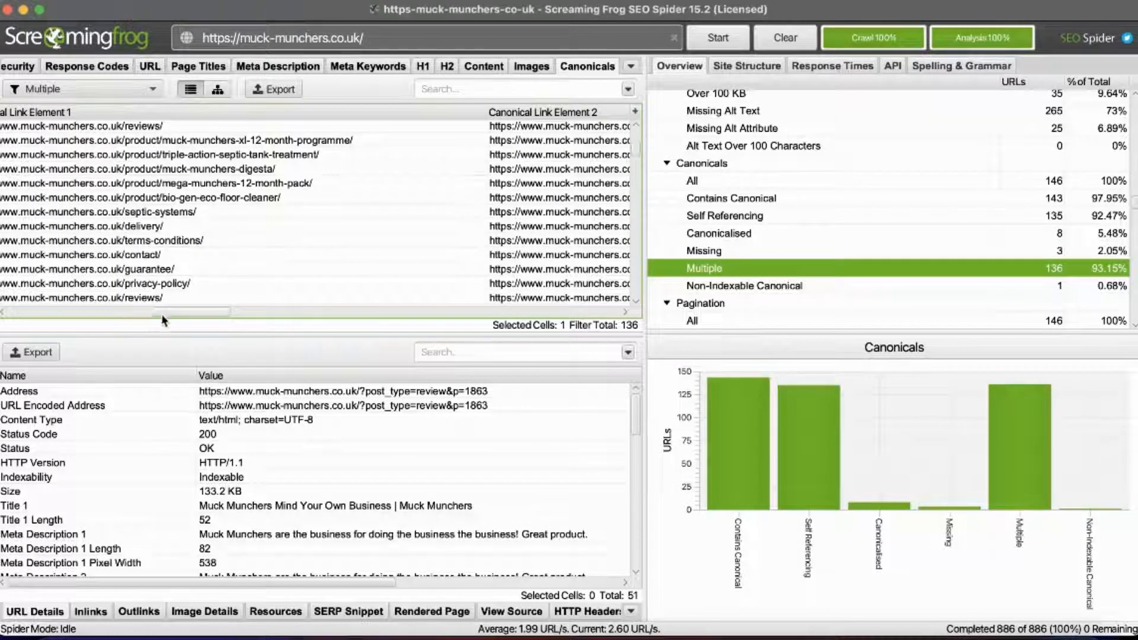
pyautogui.moveTo(166, 317)
pyautogui.mouseDown()
pyautogui.moveTo(188, 317)
pyautogui.moveTo(175, 308)
pyautogui.mouseUp()
pyautogui.scroll(-8, 190, 281)
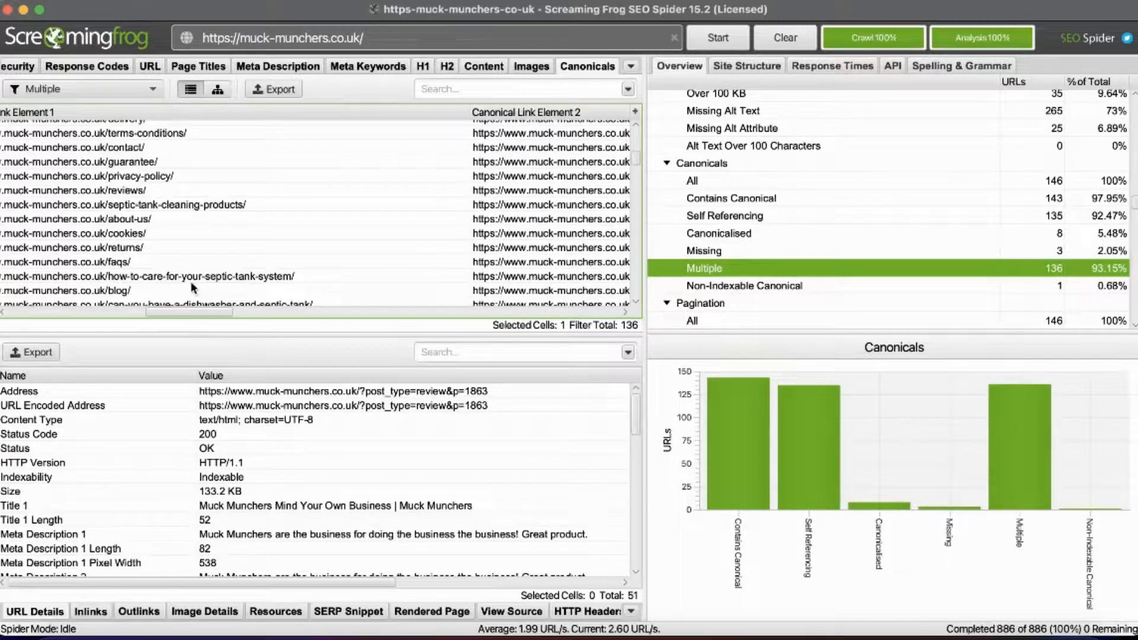
pyautogui.scroll(-10, 190, 286)
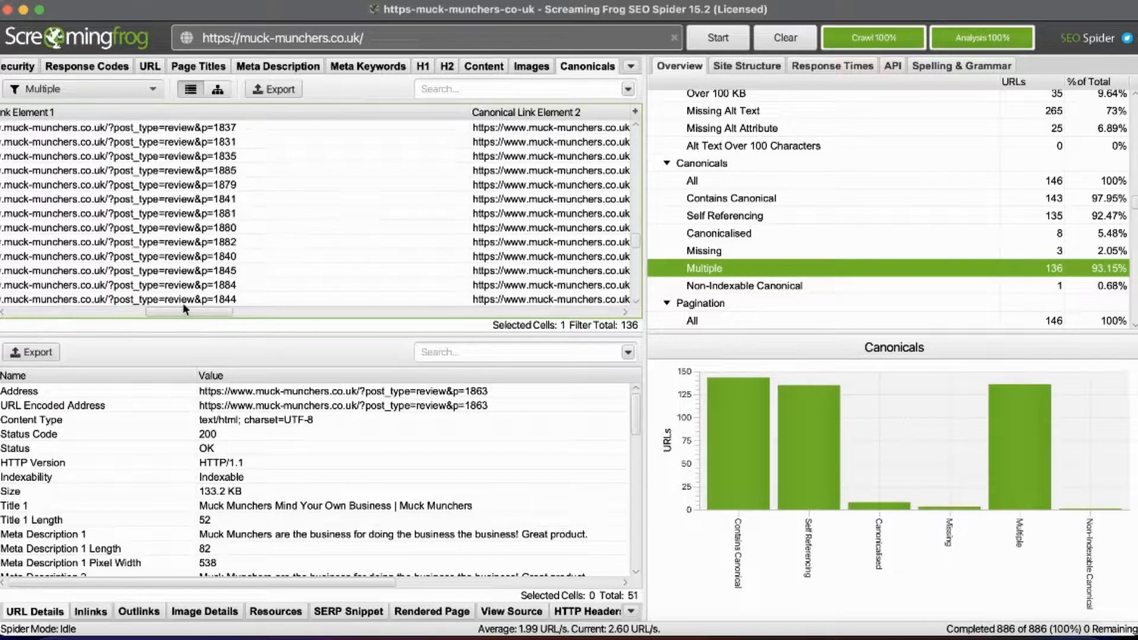
pyautogui.scroll(-5, 196, 318)
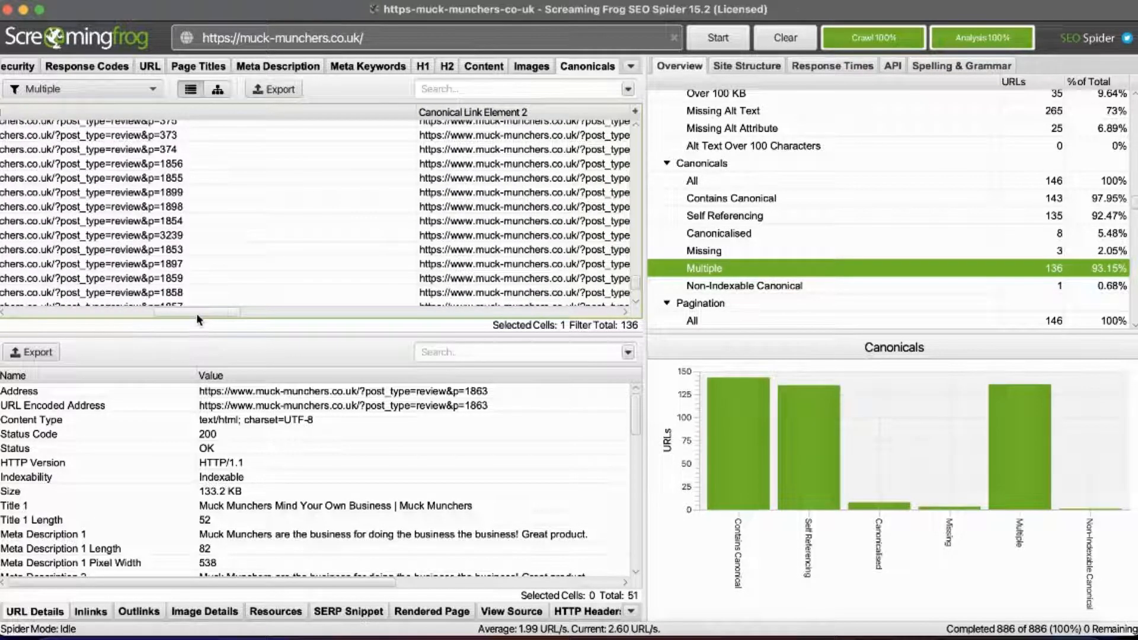
# Inspect the details of the review URL with p=1898 and return to the start of the multiple-canonicals address list.
pyautogui.moveTo(197, 312); pyautogui.dragTo(19, 317)
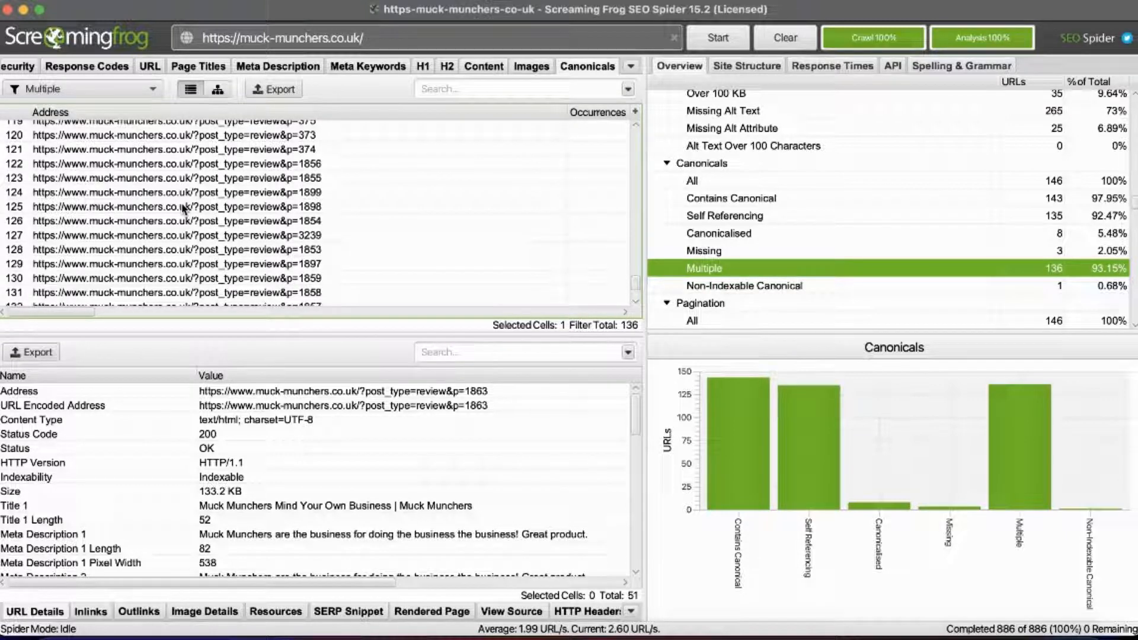
pyautogui.click(244, 206)
pyautogui.scroll(3, 245, 208)
pyautogui.scroll(10, 244, 208)
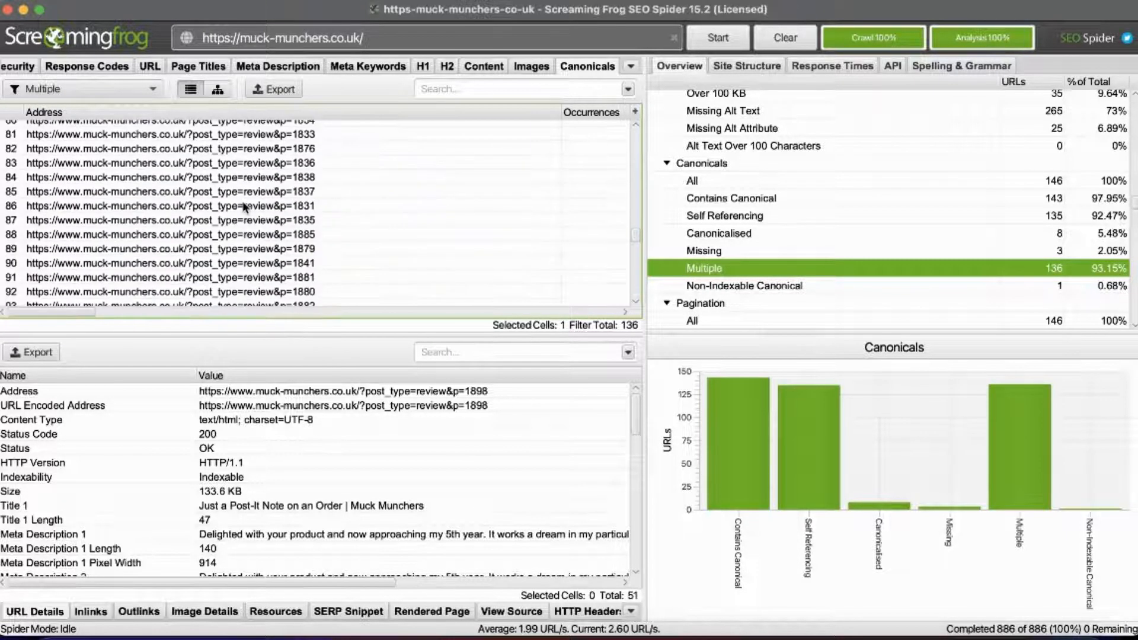
pyautogui.scroll(20, 245, 206)
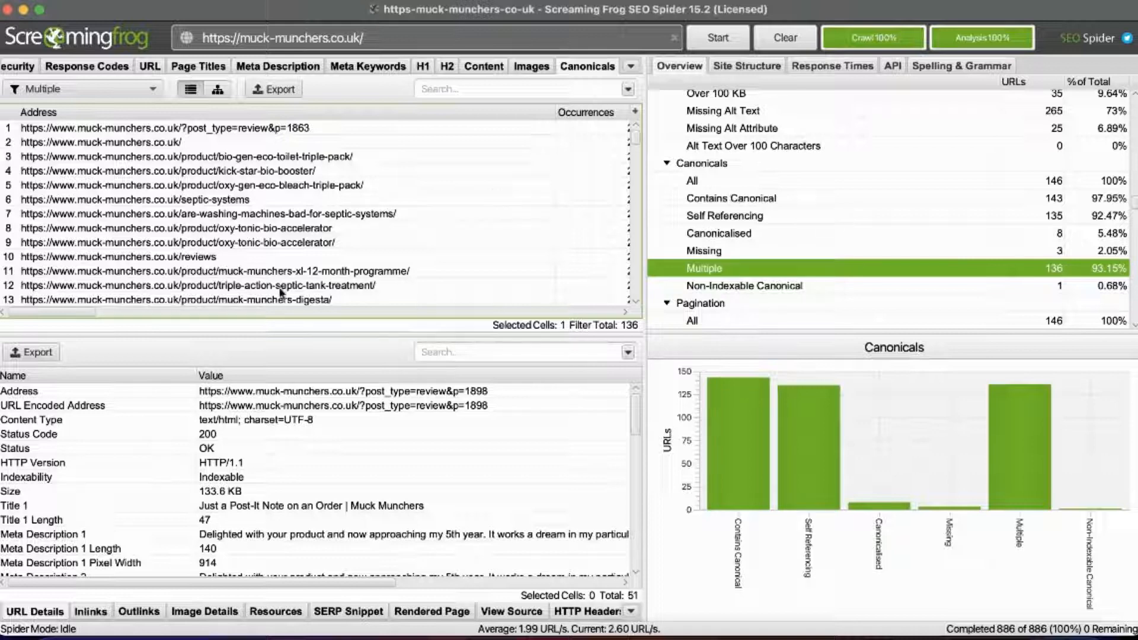
# Filter the canonicals to non-indexable canonicals and inspect the lost-password URL's indexability status and canonical link element.
pyautogui.click(492, 182)
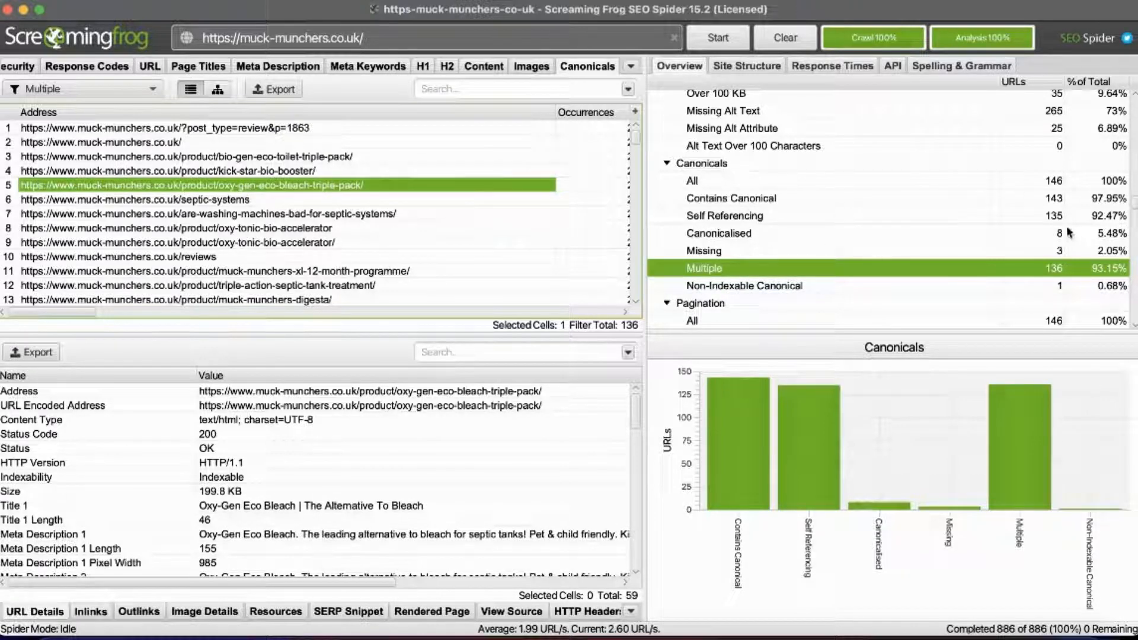
pyautogui.scroll(-2, 753, 262)
pyautogui.click(744, 255)
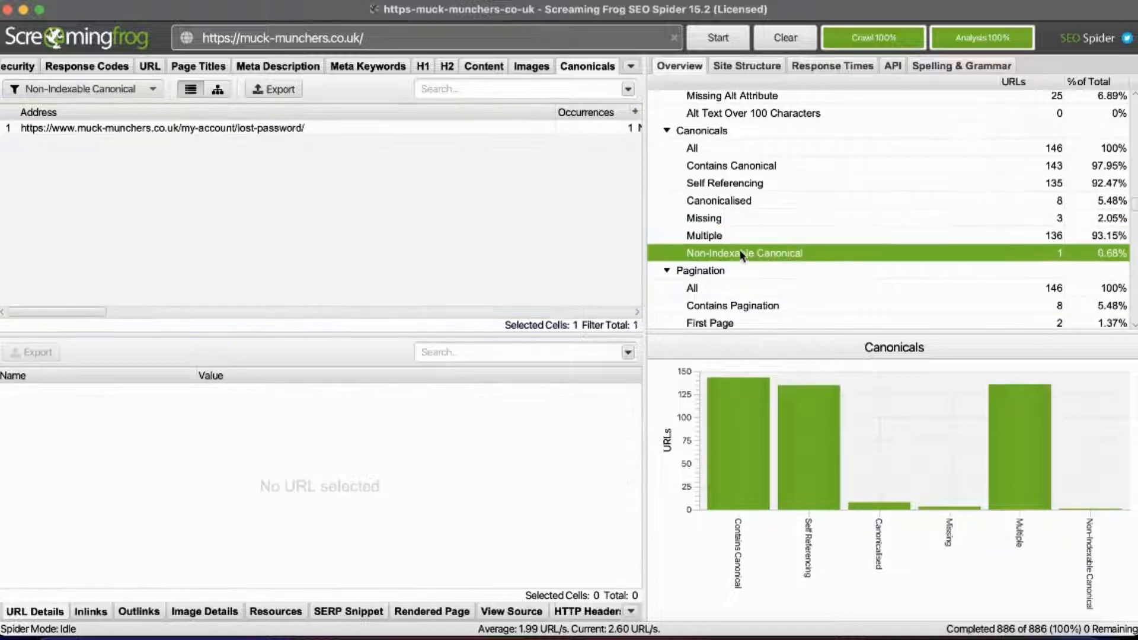
pyautogui.click(270, 130)
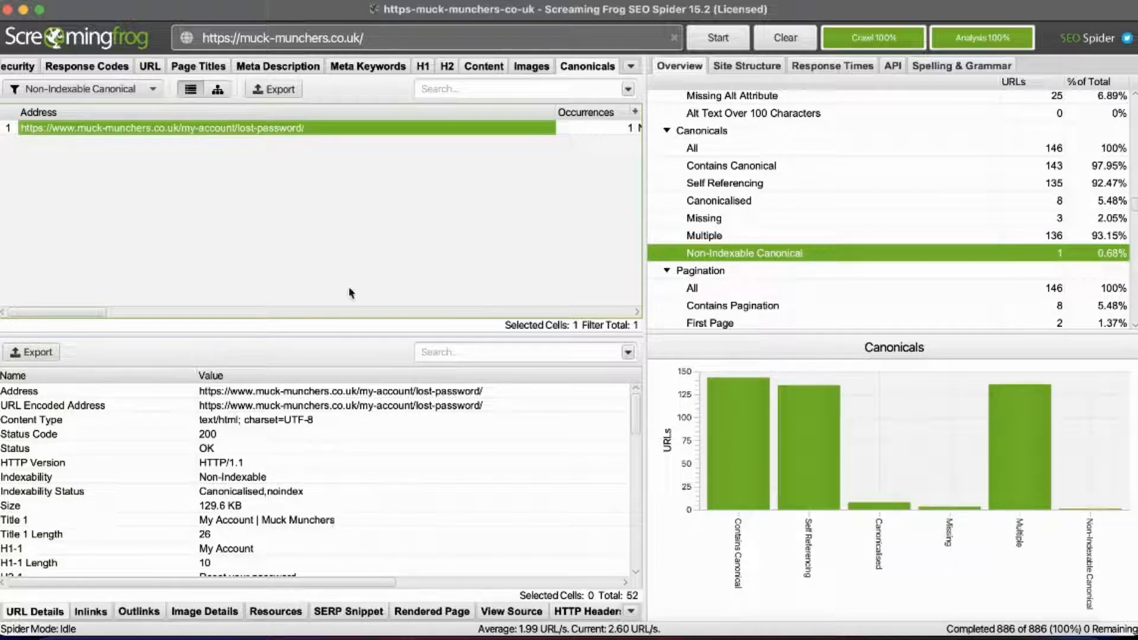
pyautogui.moveTo(63, 312); pyautogui.dragTo(158, 313)
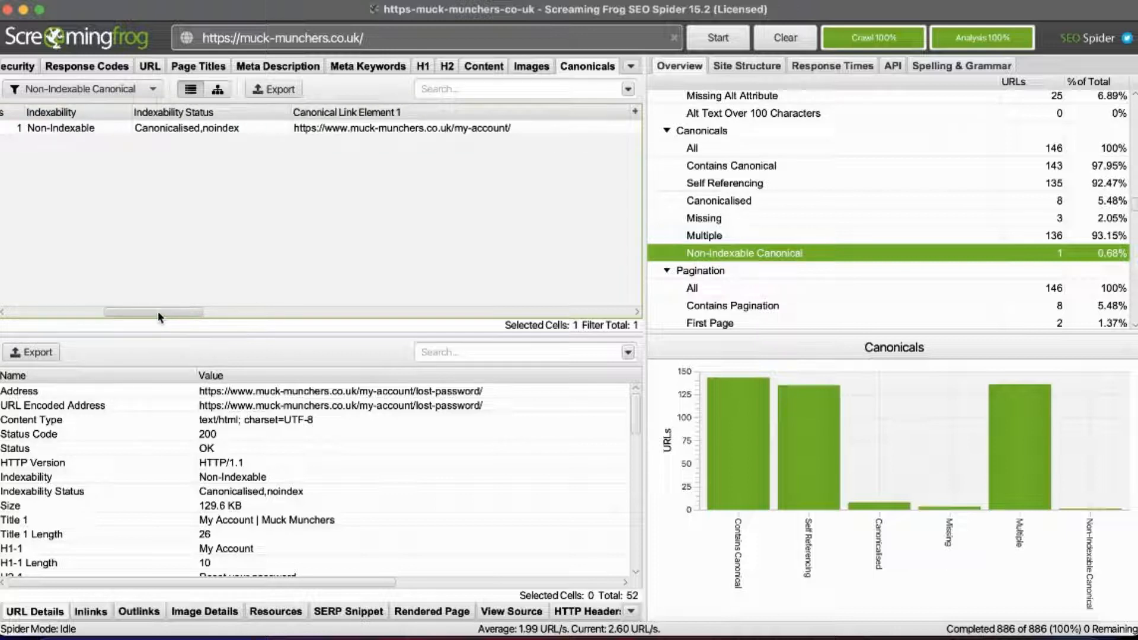
pyautogui.hscroll(-3, 158, 311)
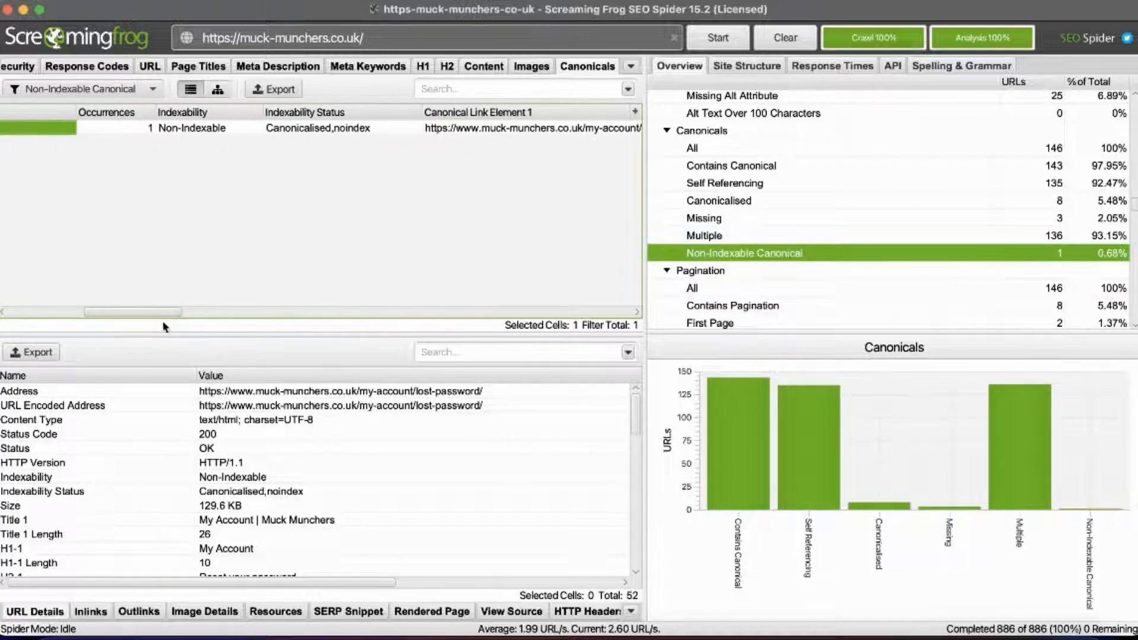
# Review the Pagination section of the crawl overview and show all URLs in the Directives report.
pyautogui.scroll(-5, 799, 263)
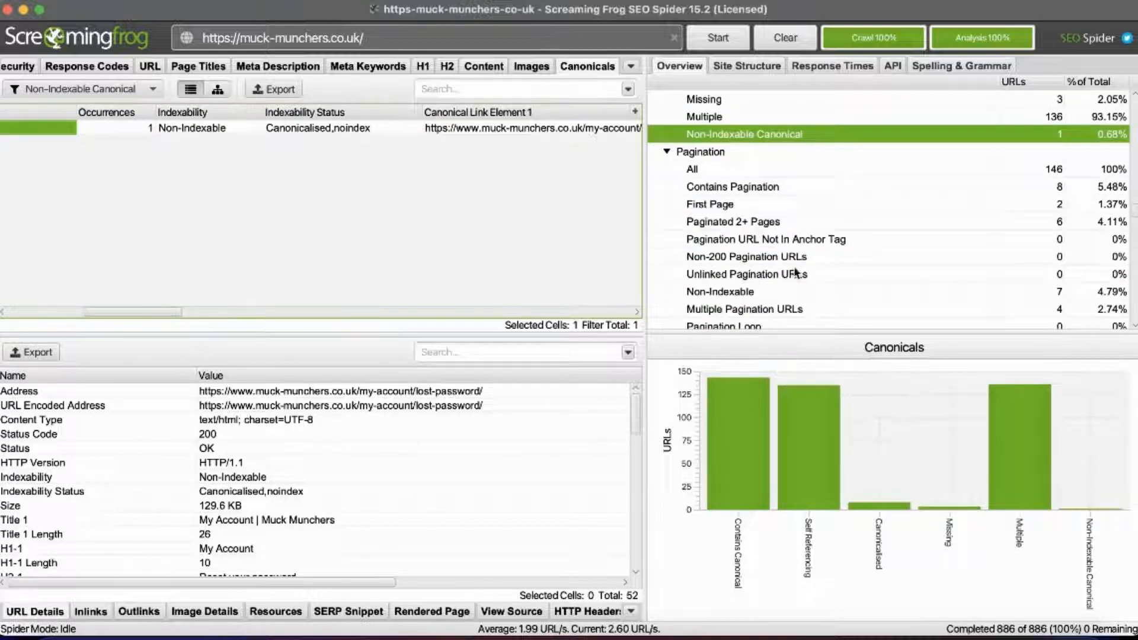
pyautogui.scroll(-2, 791, 243)
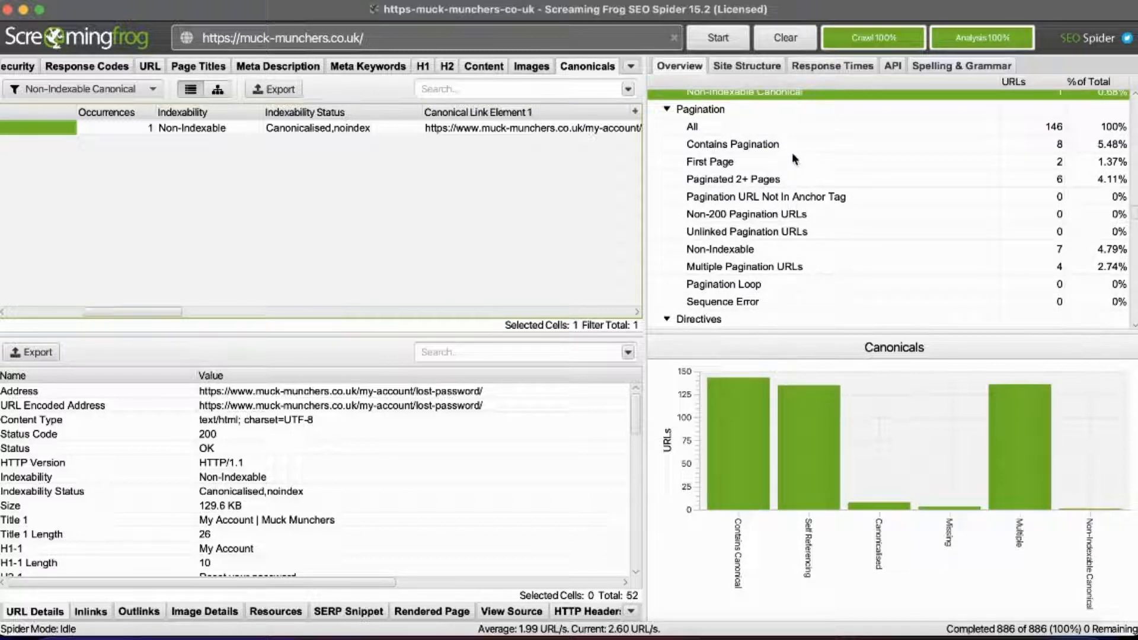
pyautogui.scroll(-3, 791, 180)
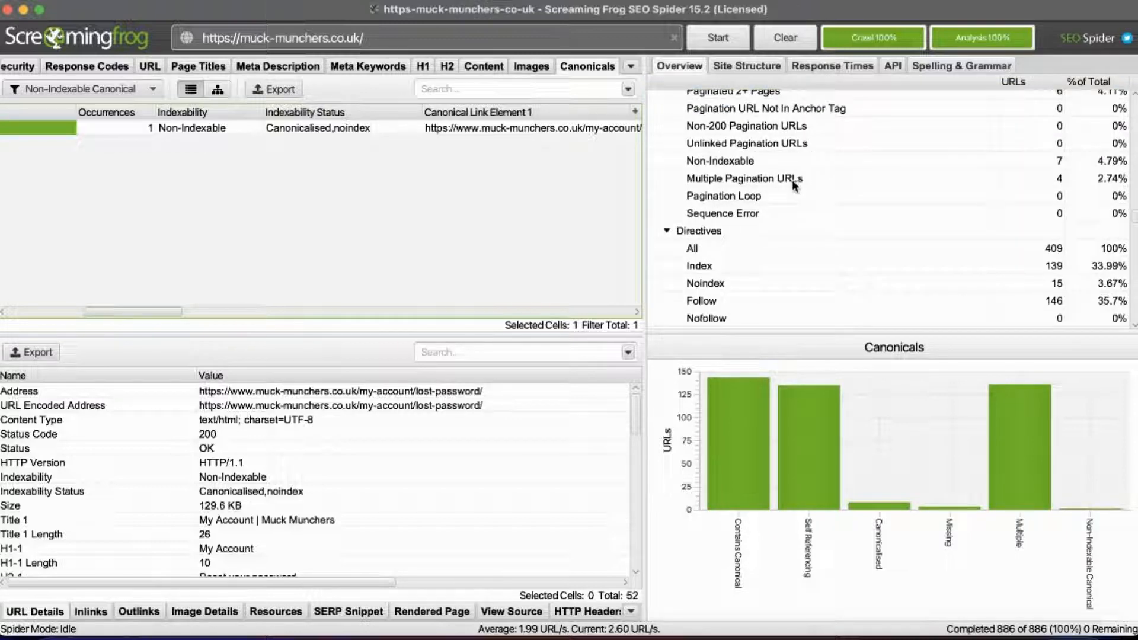
pyautogui.scroll(-3, 790, 186)
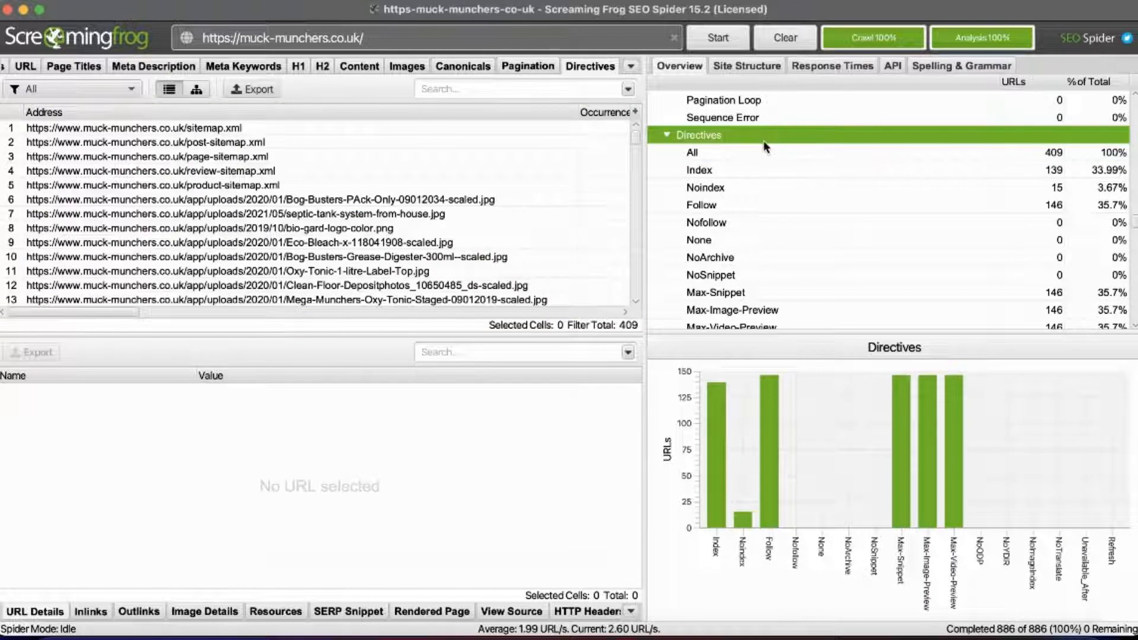
pyautogui.scroll(-1, 768, 160)
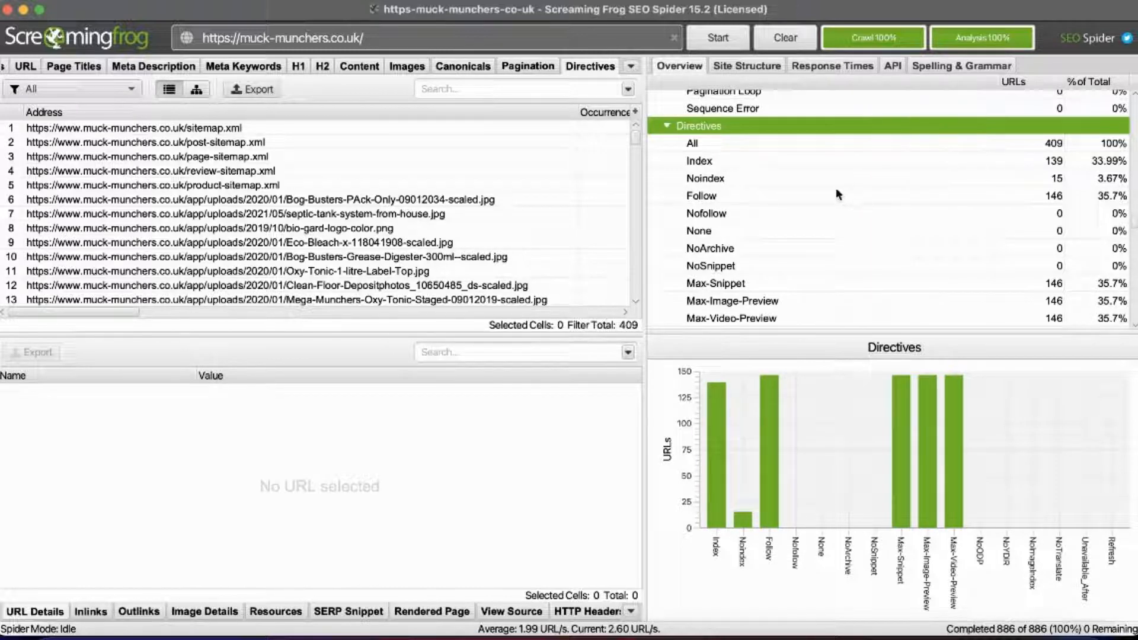
# Filter the directives to Noindex URLs and scan the full address list.
pyautogui.click(808, 173)
pyautogui.scroll(-1, 320, 221)
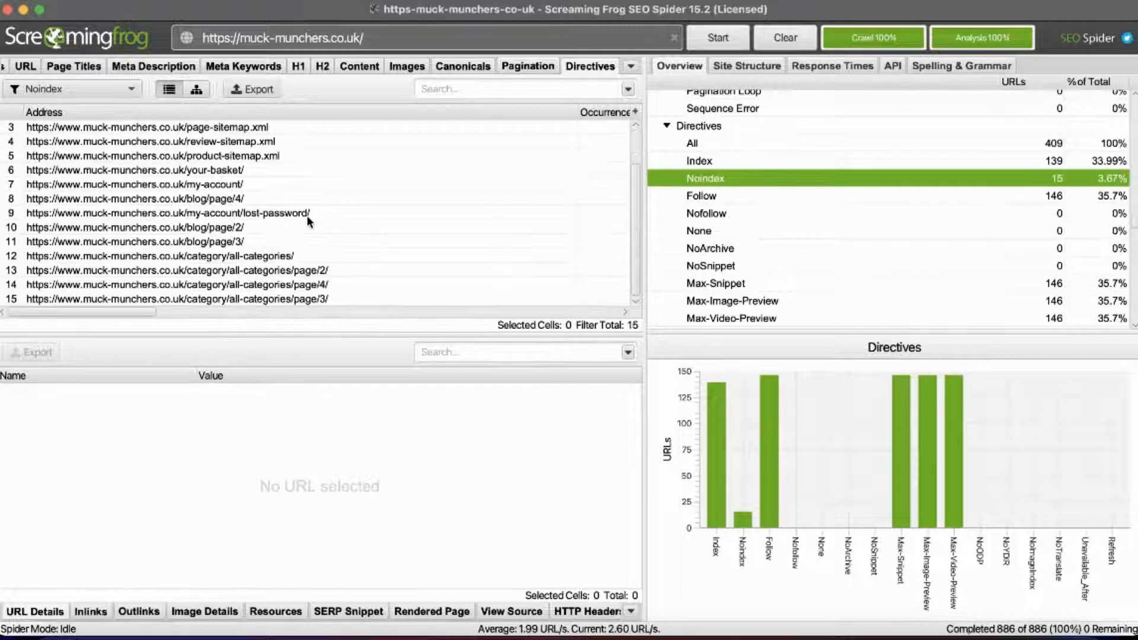
pyautogui.scroll(1, 249, 172)
pyautogui.scroll(-1, 237, 189)
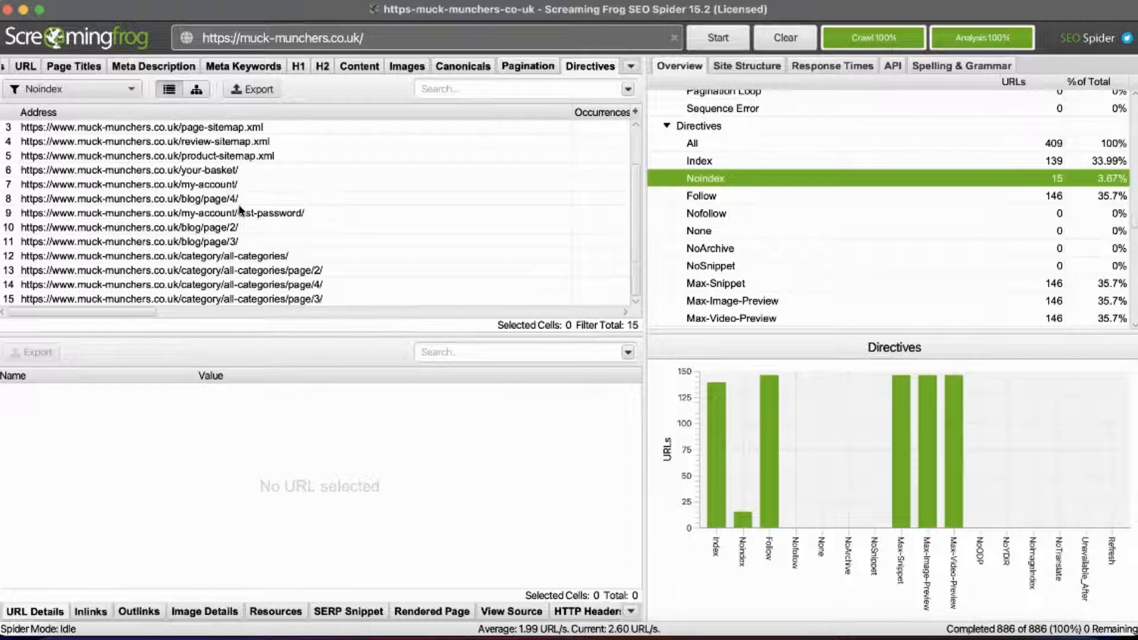
pyautogui.scroll(1, 241, 209)
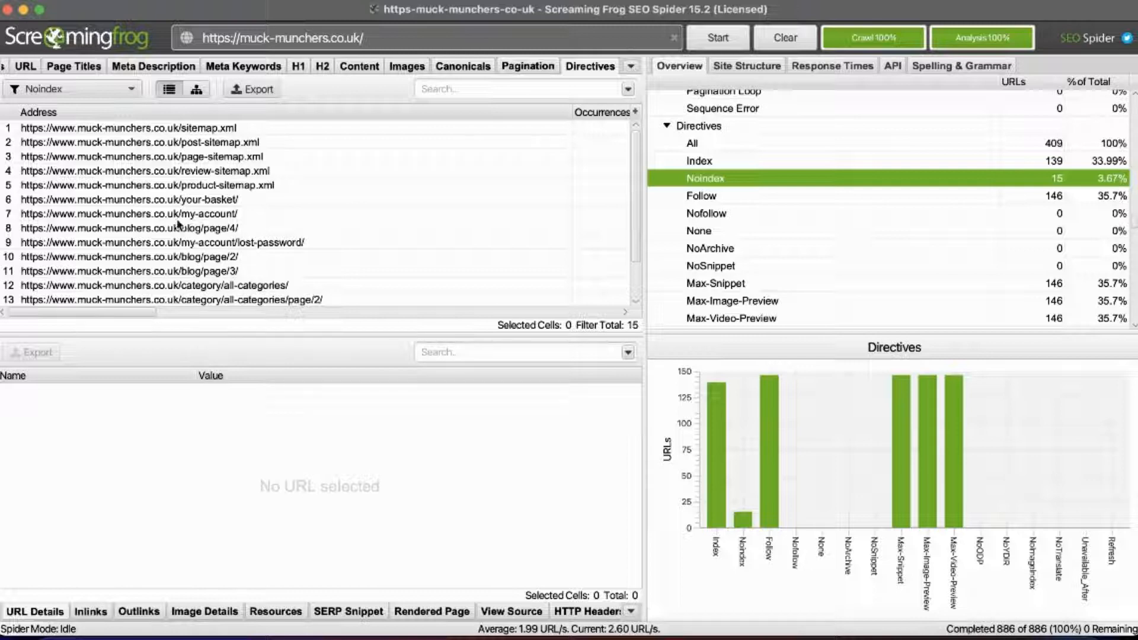
# Inspect the URL details of the noindexed my-account page and blog pages 2, 3 and 4.
pyautogui.click(228, 212)
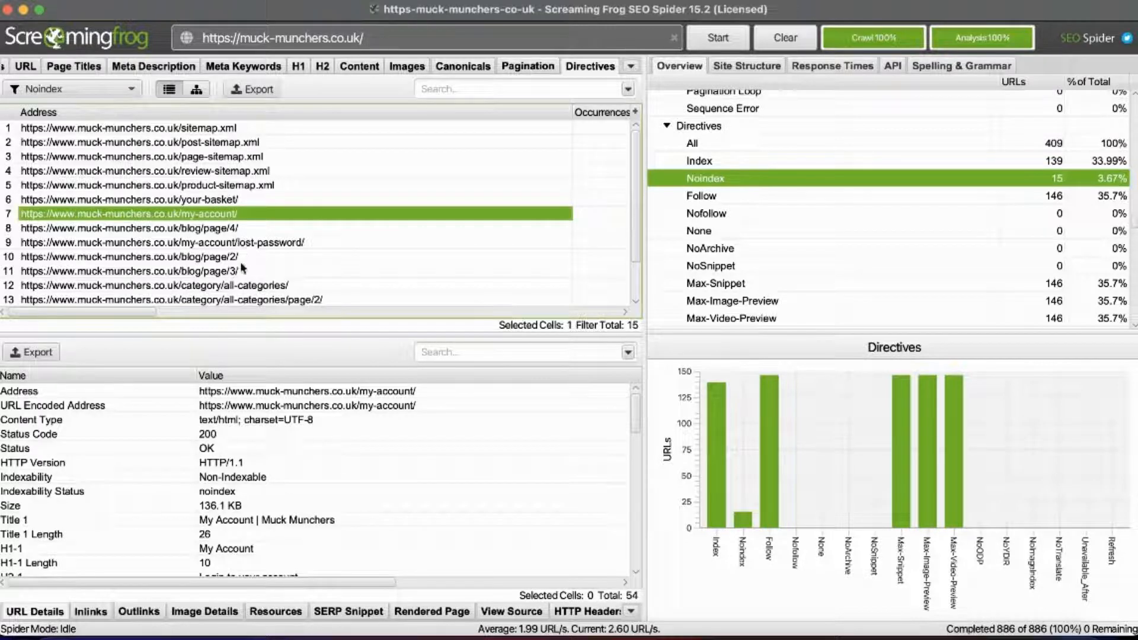
pyautogui.click(231, 230)
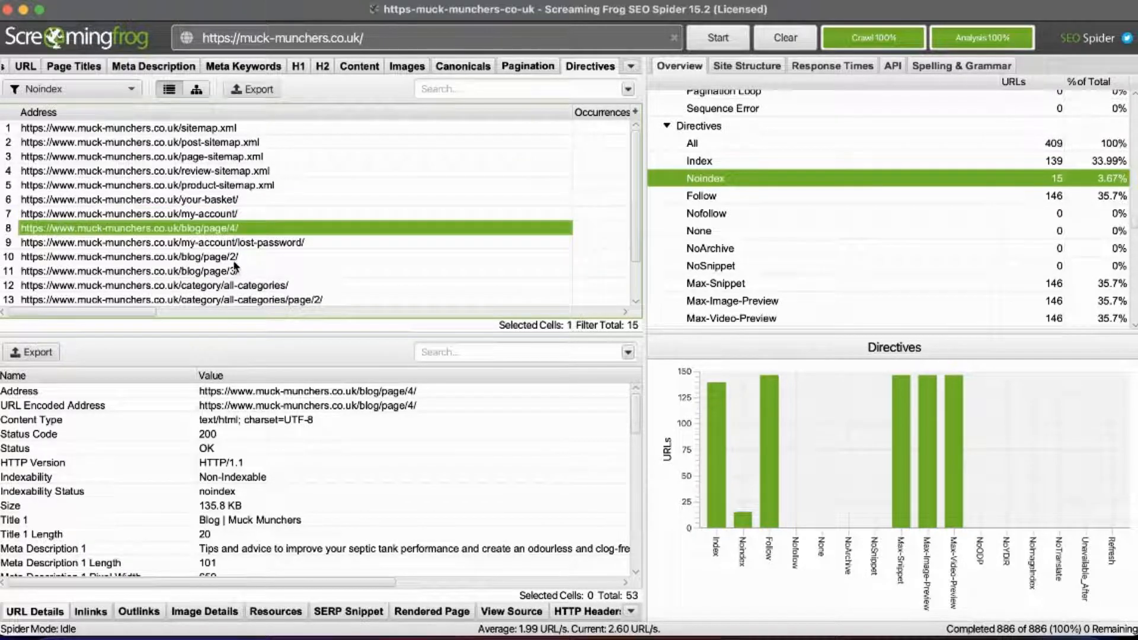
pyautogui.click(237, 257)
pyautogui.click(233, 270)
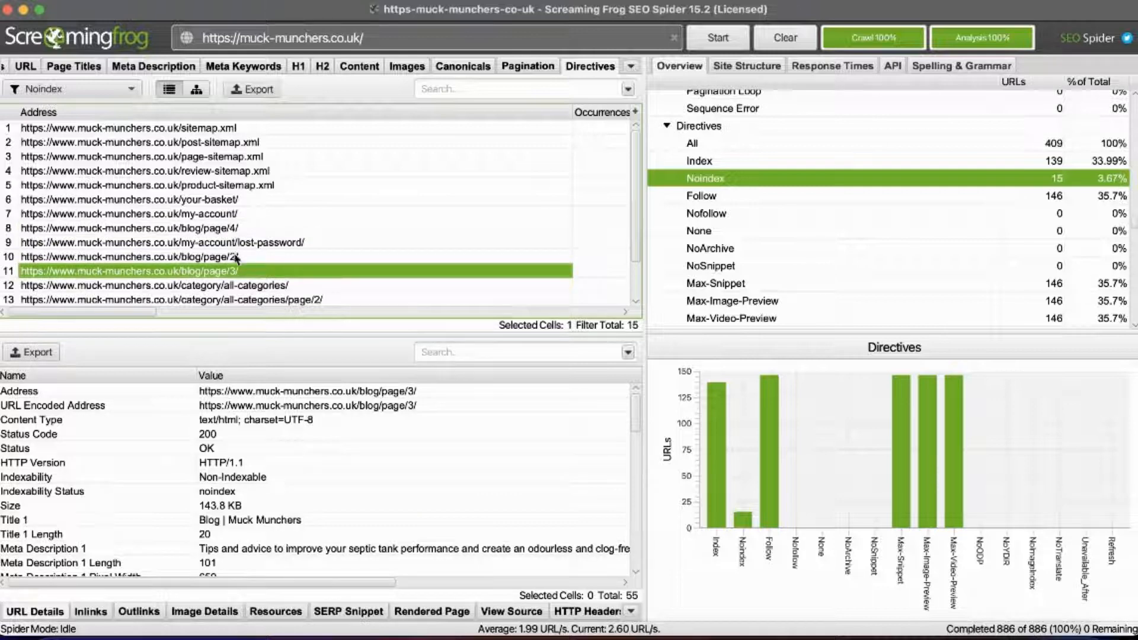
pyautogui.click(235, 256)
pyautogui.click(234, 229)
pyautogui.click(231, 272)
pyautogui.click(228, 257)
pyautogui.click(227, 230)
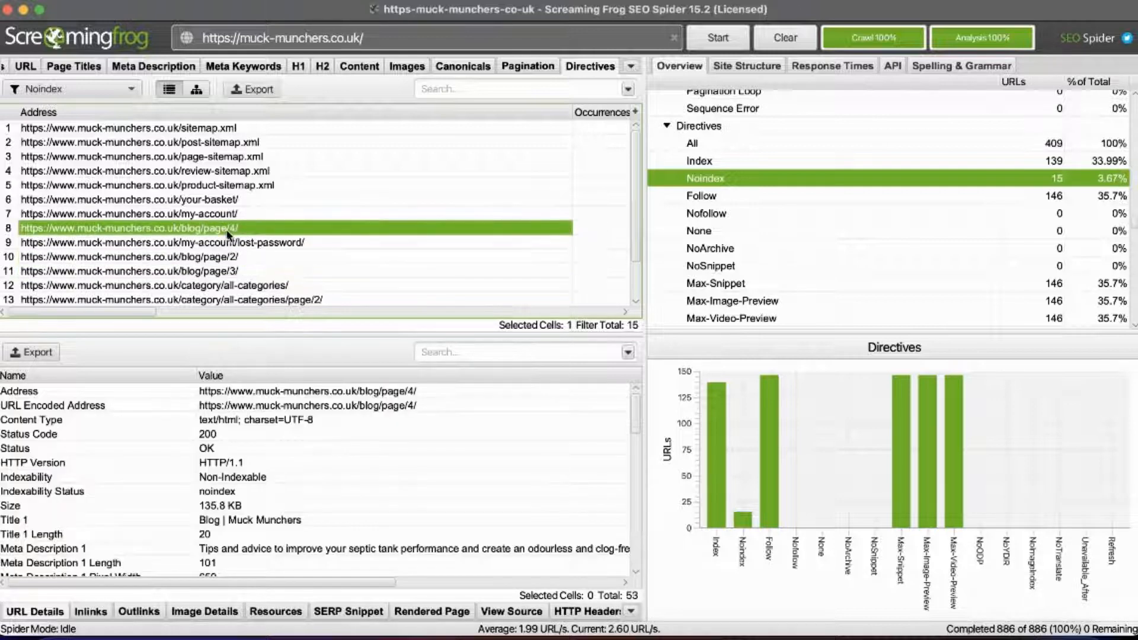
# Recheck blog pages 3 and 4 and the my-account page against the rest of the noindex list.
pyautogui.click(213, 271)
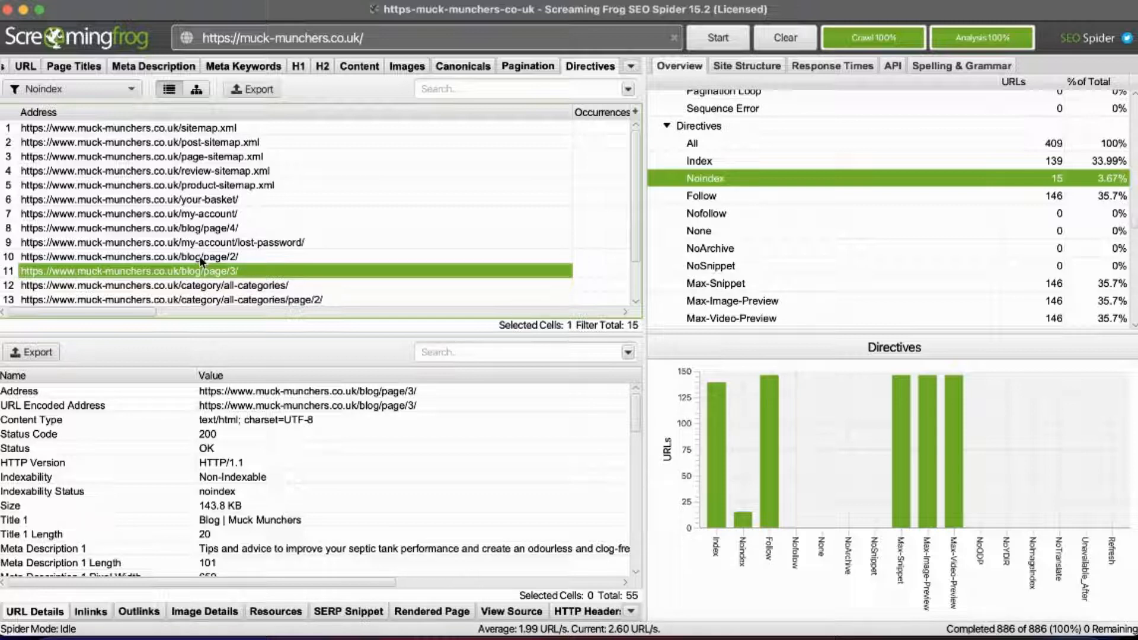
pyautogui.scroll(-2, 203, 267)
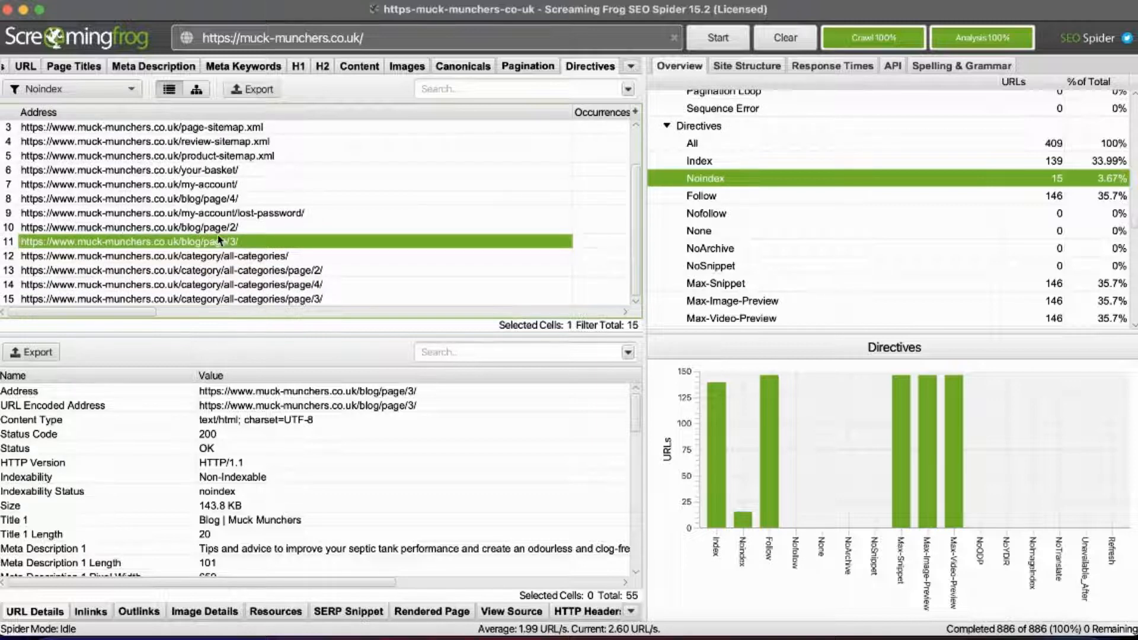
pyautogui.click(234, 199)
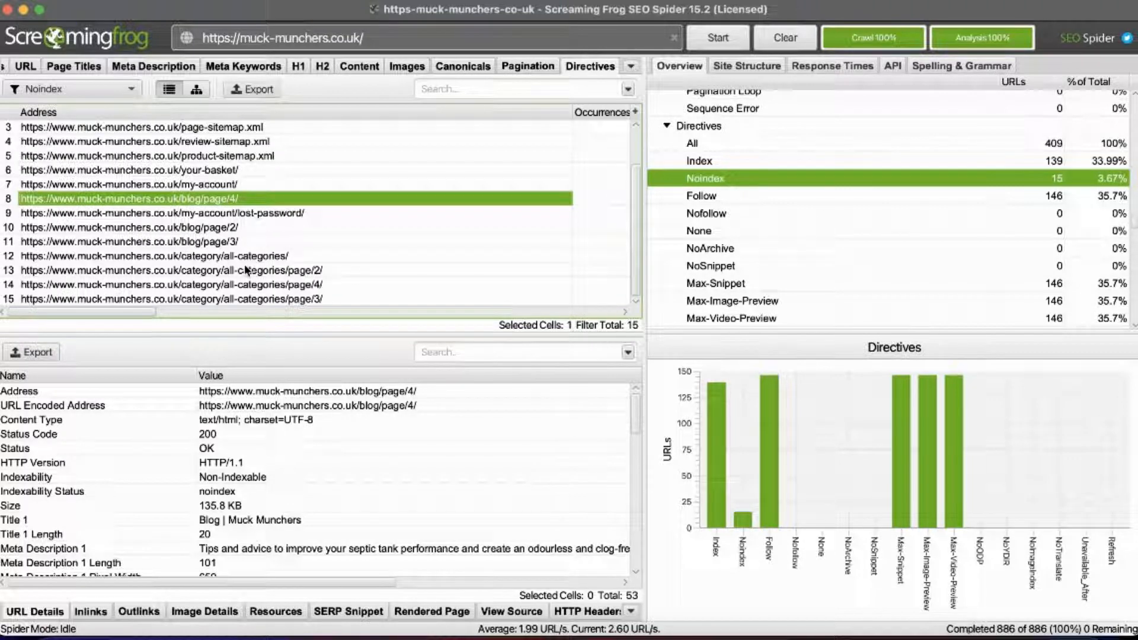
pyautogui.click(222, 242)
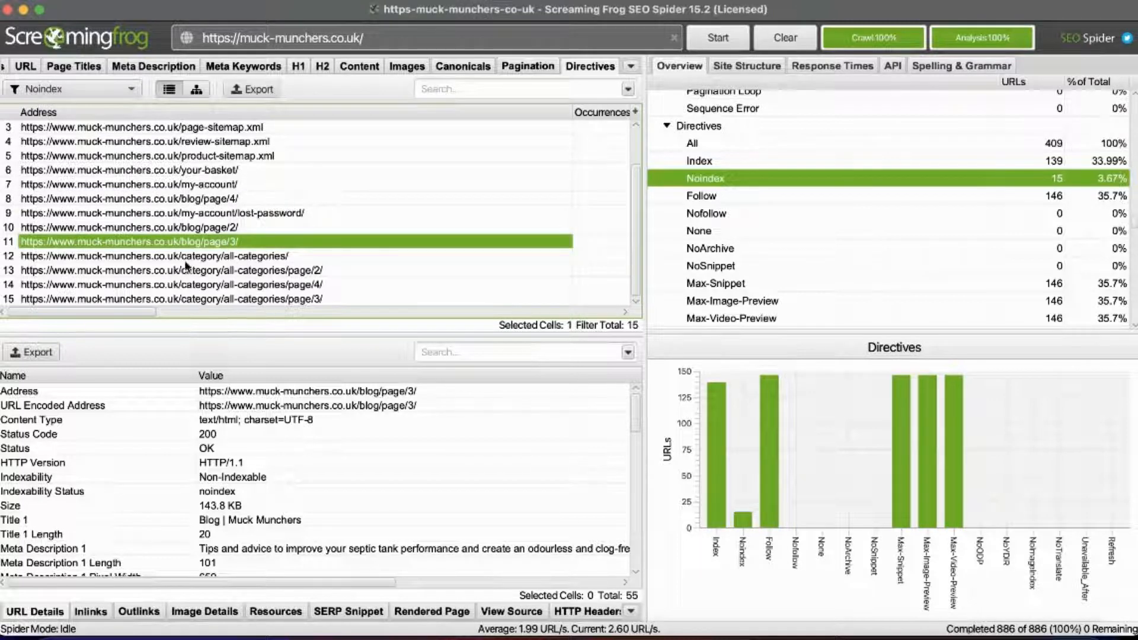
pyautogui.click(212, 186)
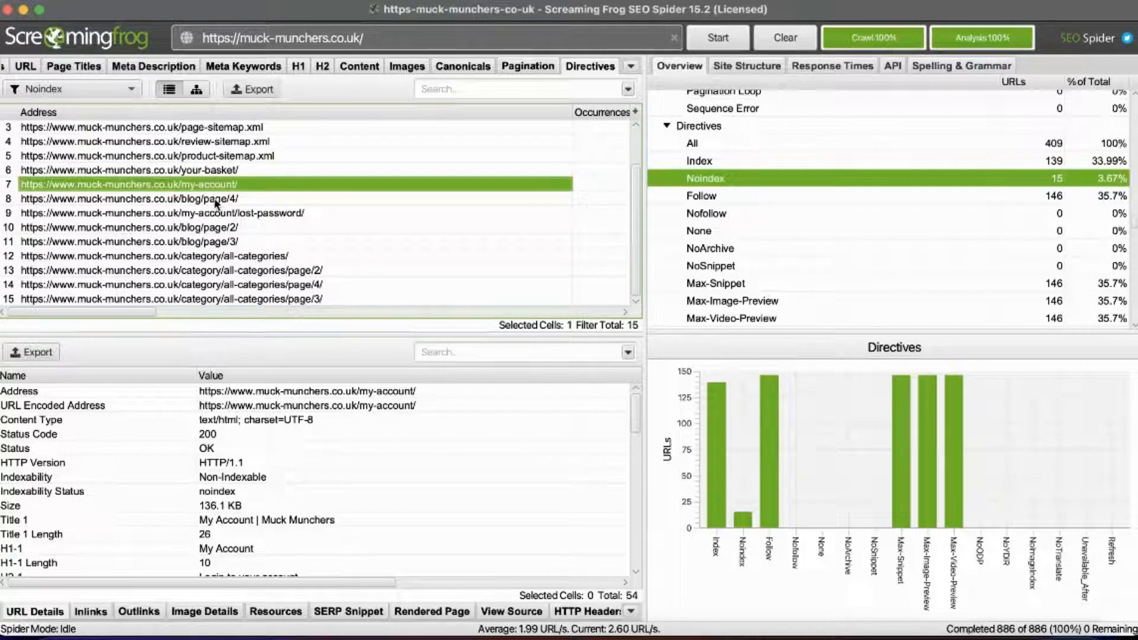
# Compare the noindexed all-categories pages 2 and 4 with blog pages 2 and 3.
pyautogui.click(234, 275)
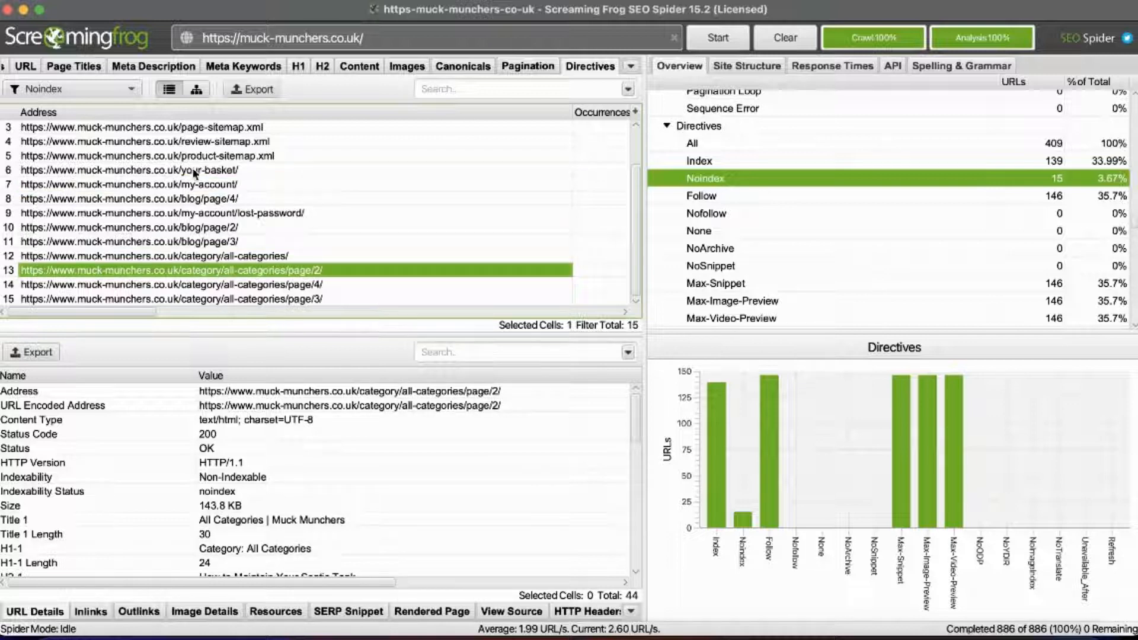
pyautogui.click(194, 230)
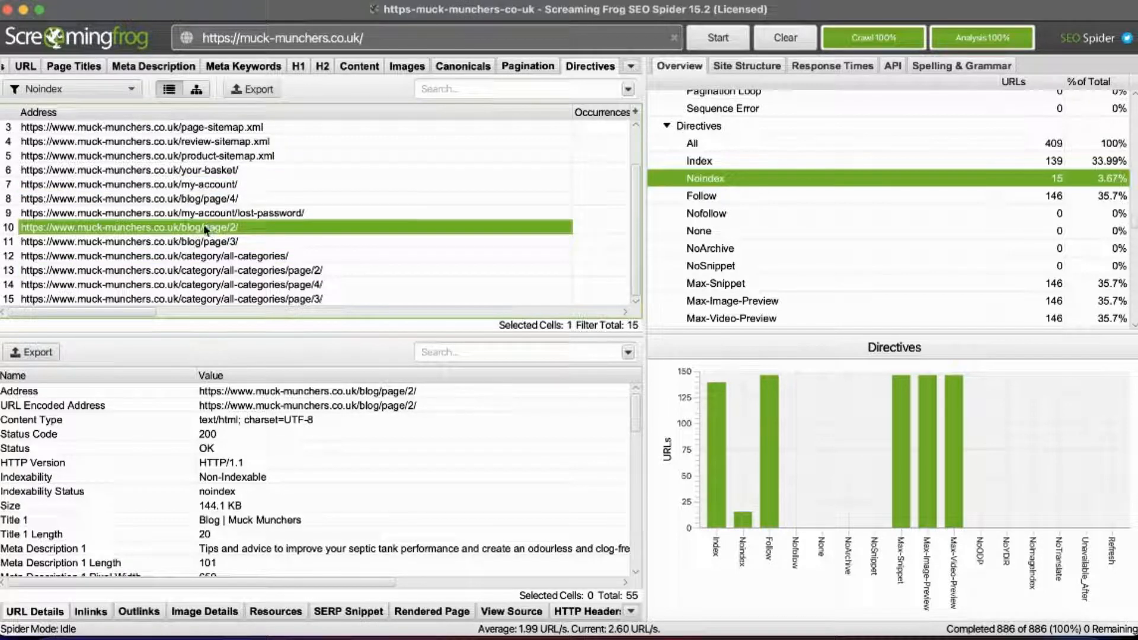
pyautogui.click(185, 272)
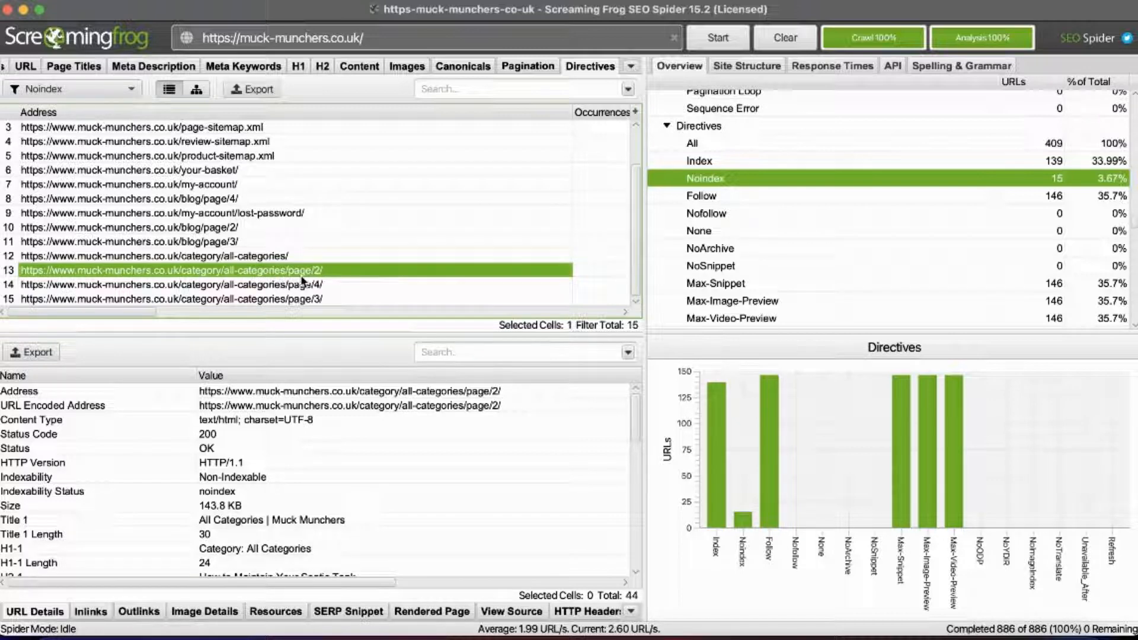
pyautogui.click(187, 285)
pyautogui.click(201, 274)
pyautogui.click(187, 230)
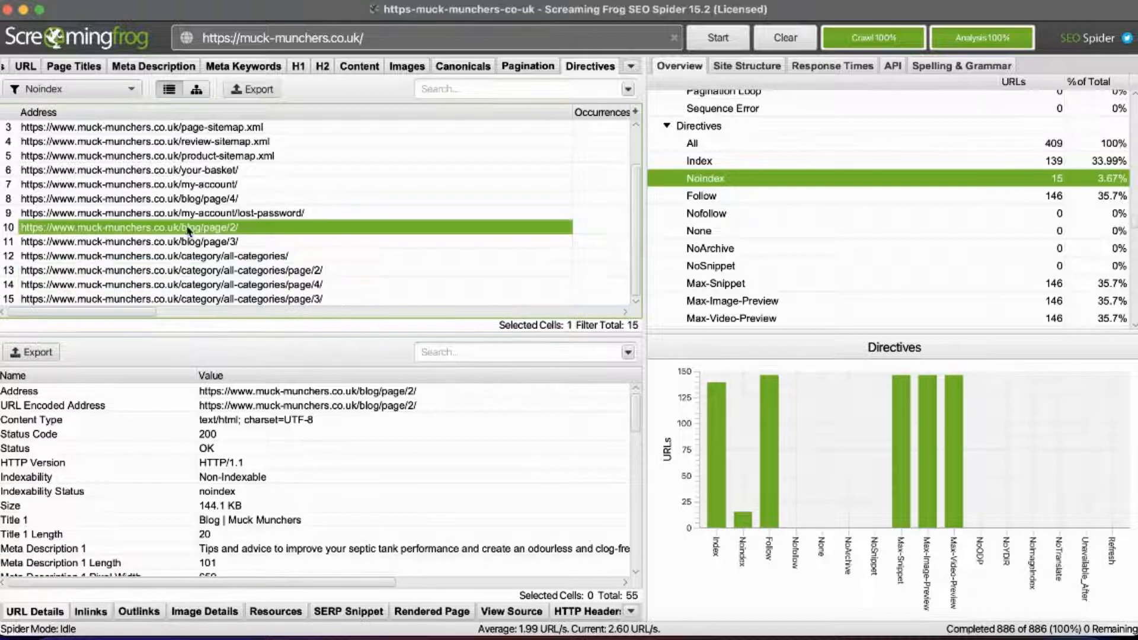
pyautogui.click(220, 243)
pyautogui.click(209, 229)
# Show all URLs in the Hreflang report and review its list of issue filters.
pyautogui.scroll(-3, 759, 205)
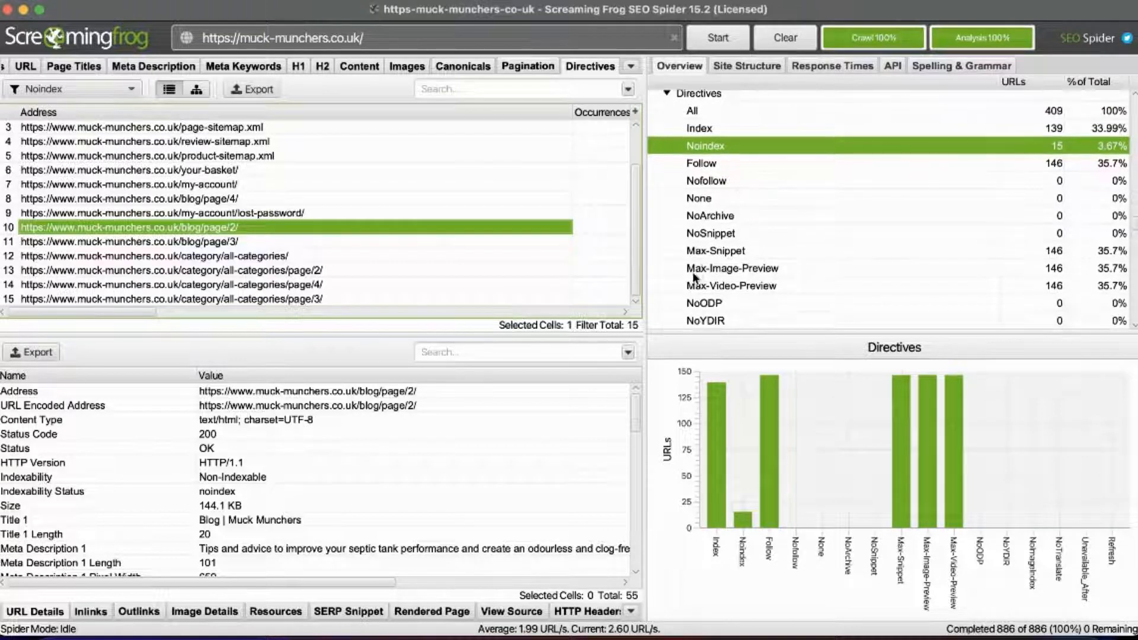
pyautogui.scroll(-8, 688, 287)
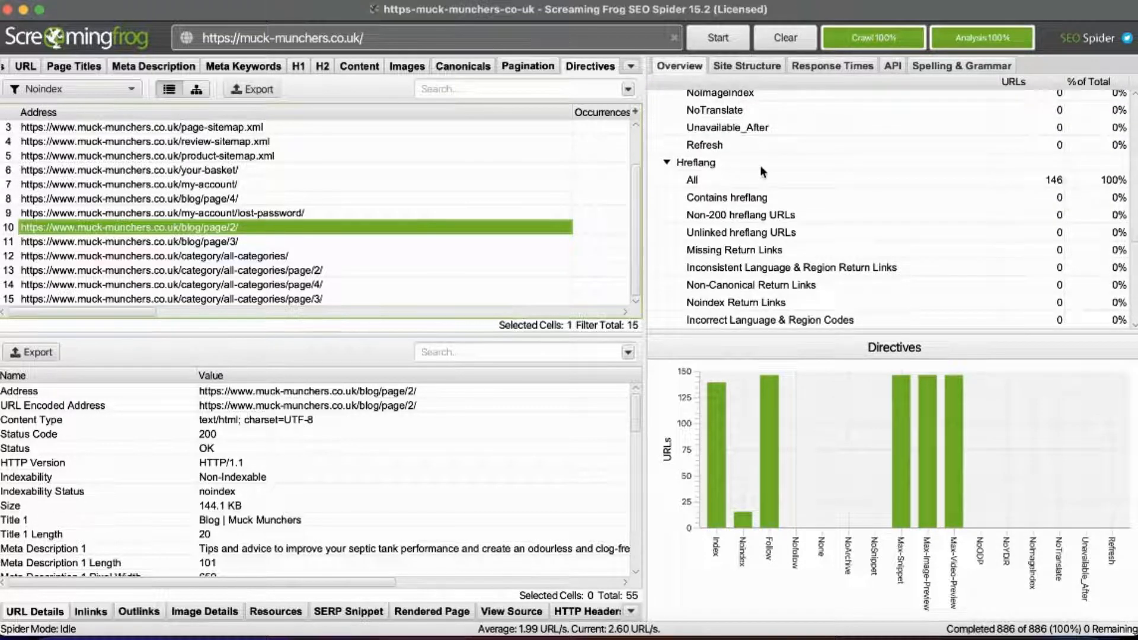
pyautogui.click(765, 164)
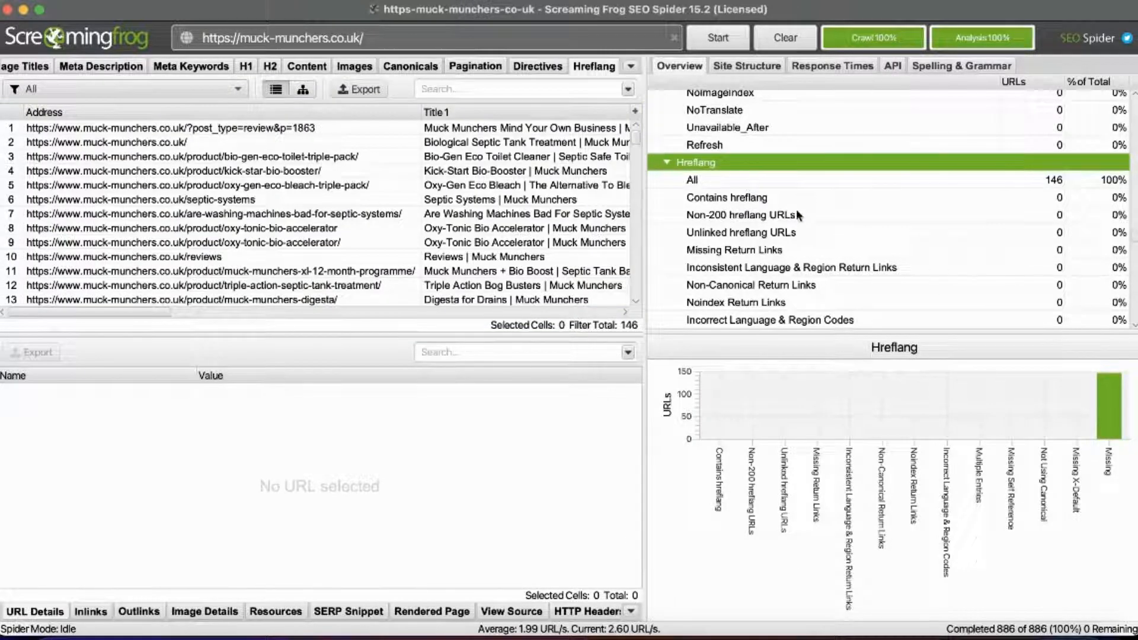
pyautogui.scroll(-5, 781, 203)
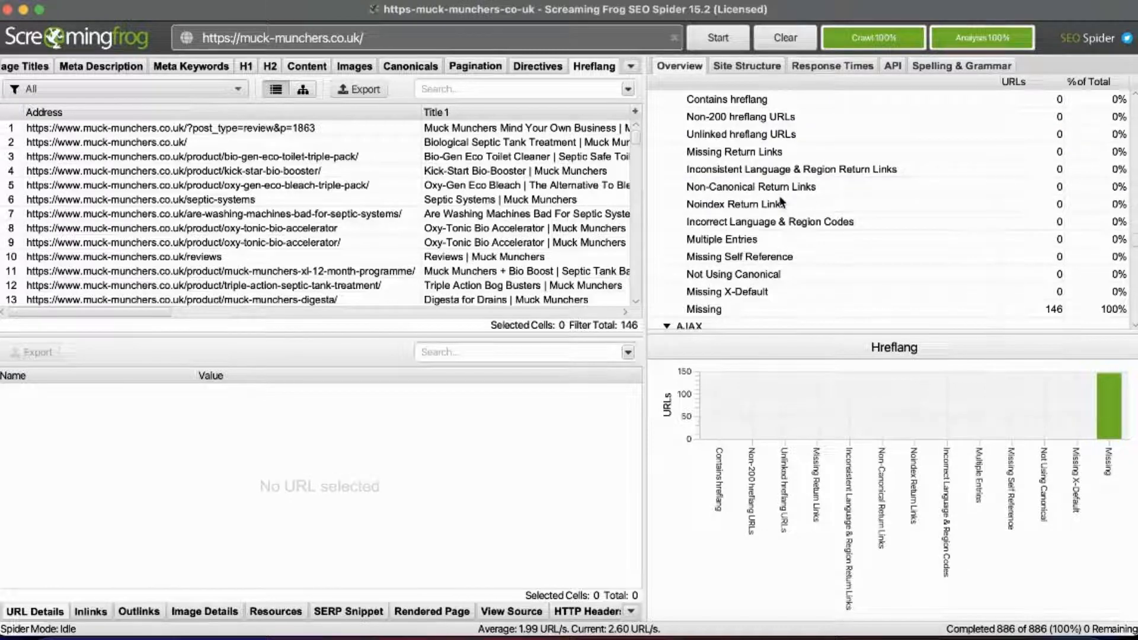
pyautogui.scroll(3, 781, 202)
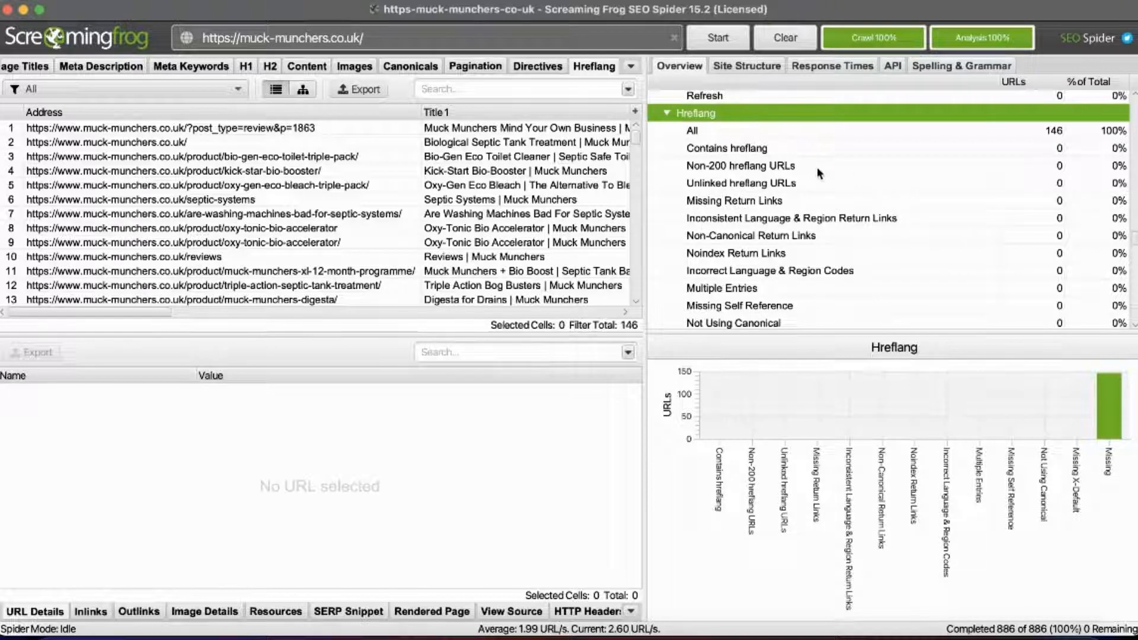
# Check the Contains hreflang and Missing Return Links filters and look over the AJAX and AMP overview sections.
pyautogui.click(762, 148)
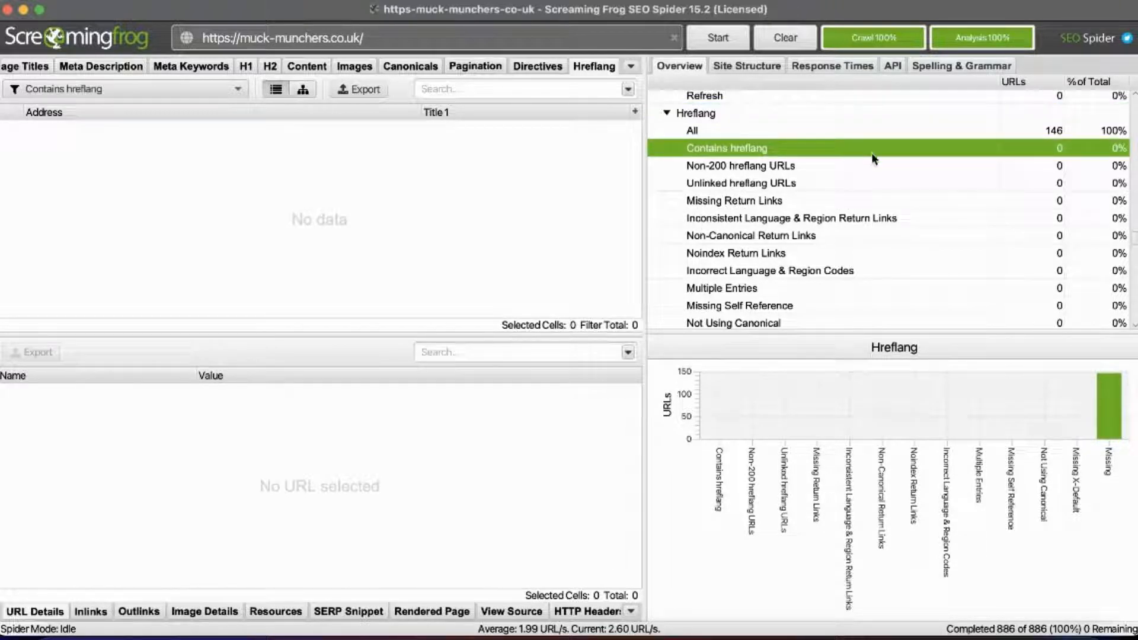
pyautogui.click(764, 201)
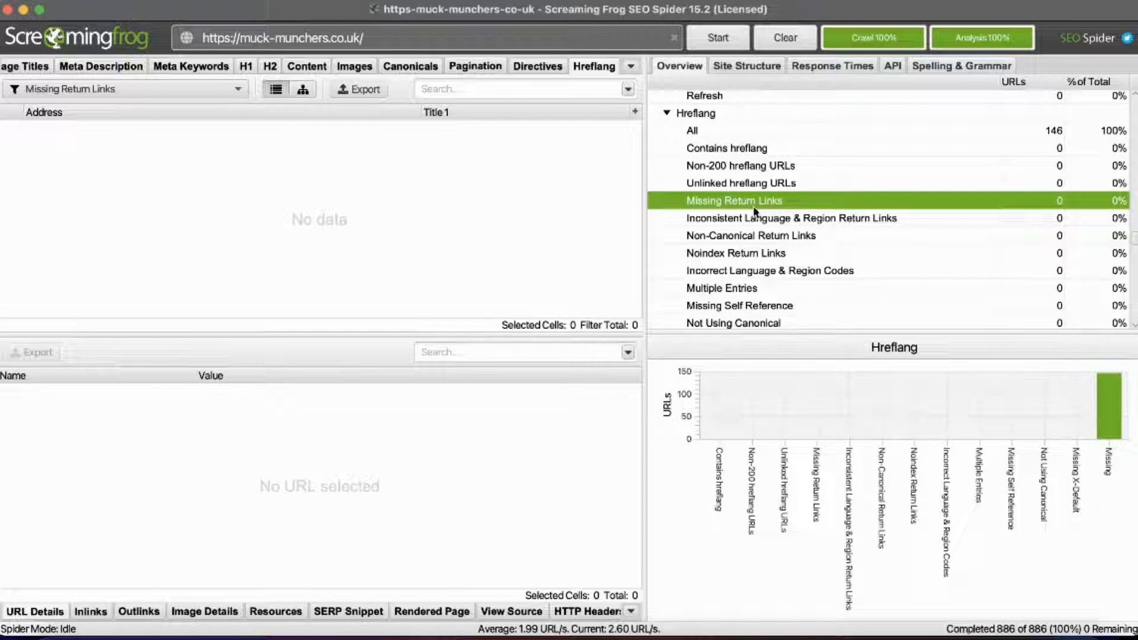
pyautogui.scroll(-10, 871, 287)
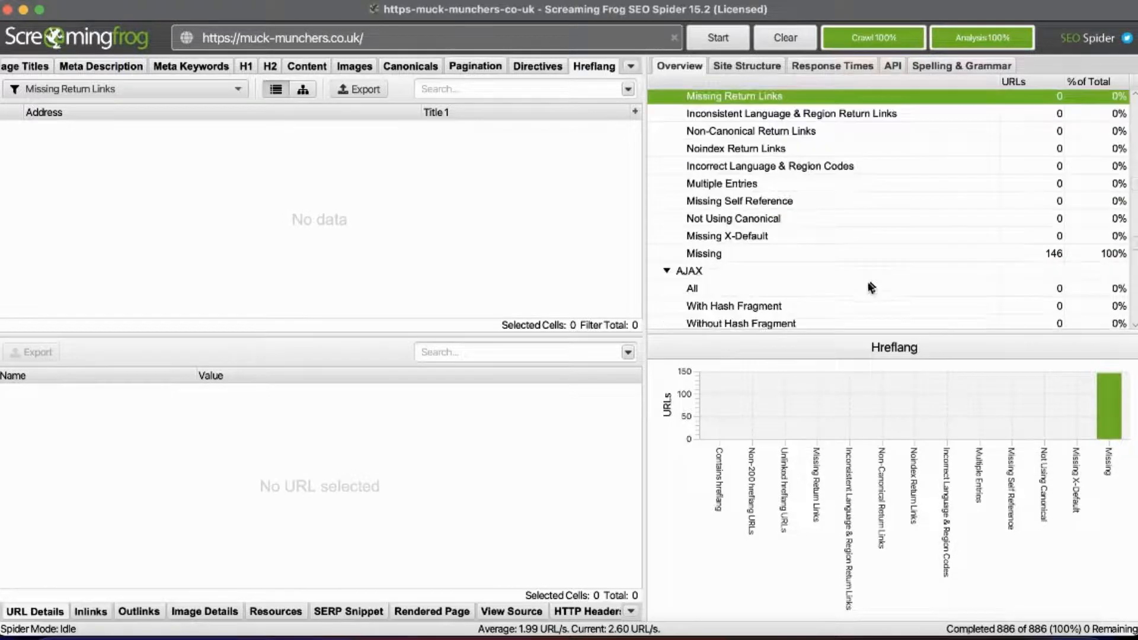
pyautogui.scroll(-6, 777, 240)
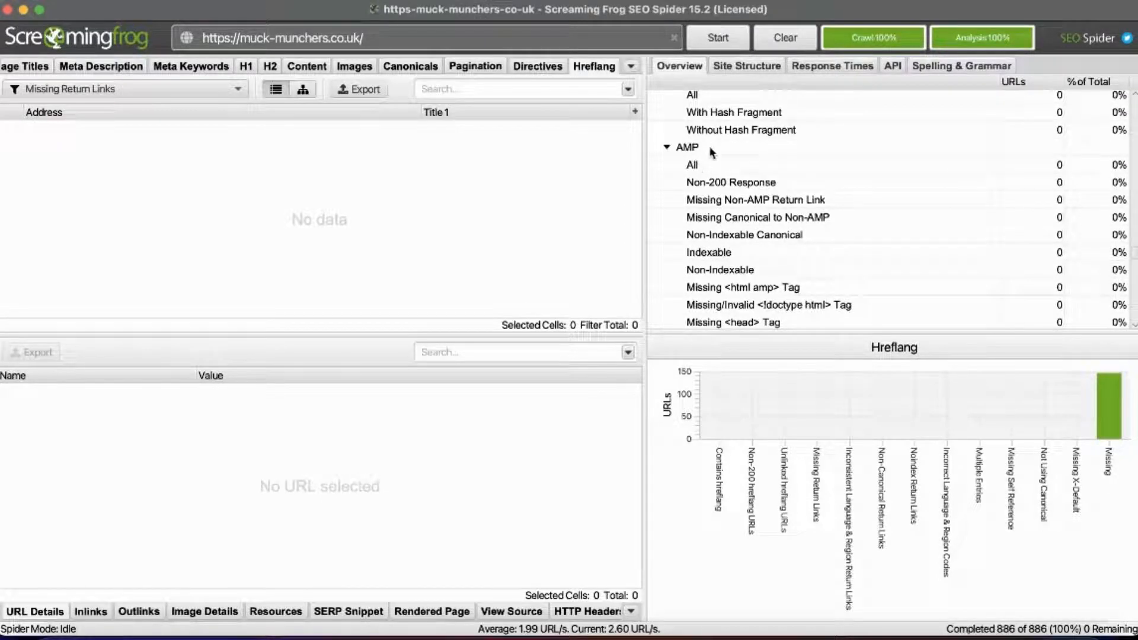
# Review the remaining AMP issue filters and open the Structured Data report for the crawl.
pyautogui.scroll(-1, 766, 180)
pyautogui.scroll(-2, 788, 260)
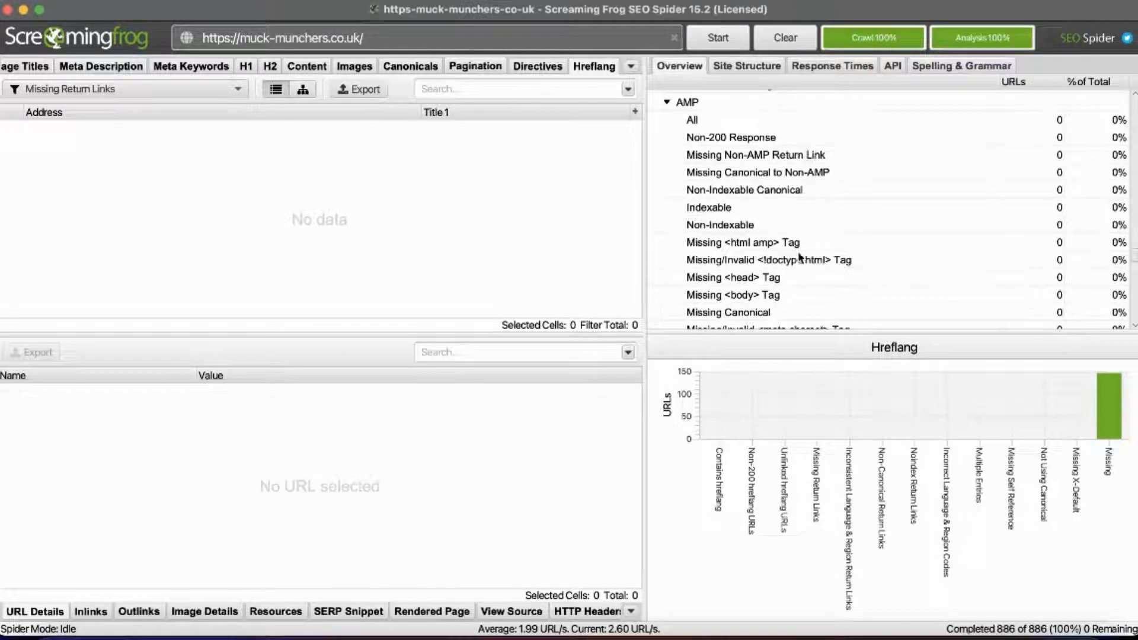
pyautogui.scroll(-8, 806, 189)
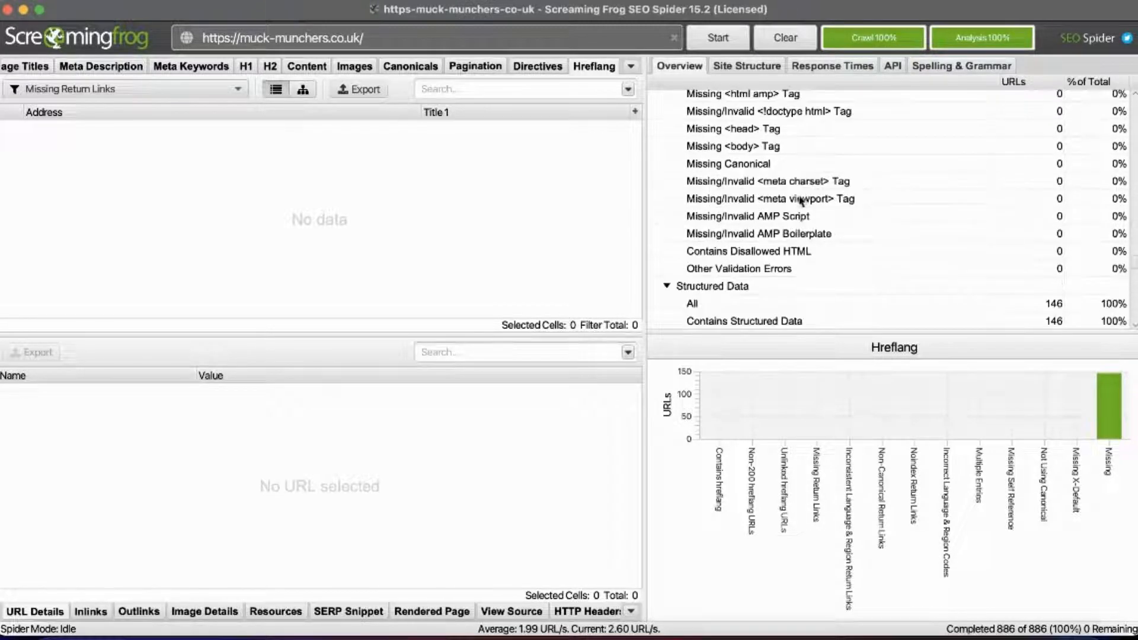
pyautogui.scroll(-7, 800, 200)
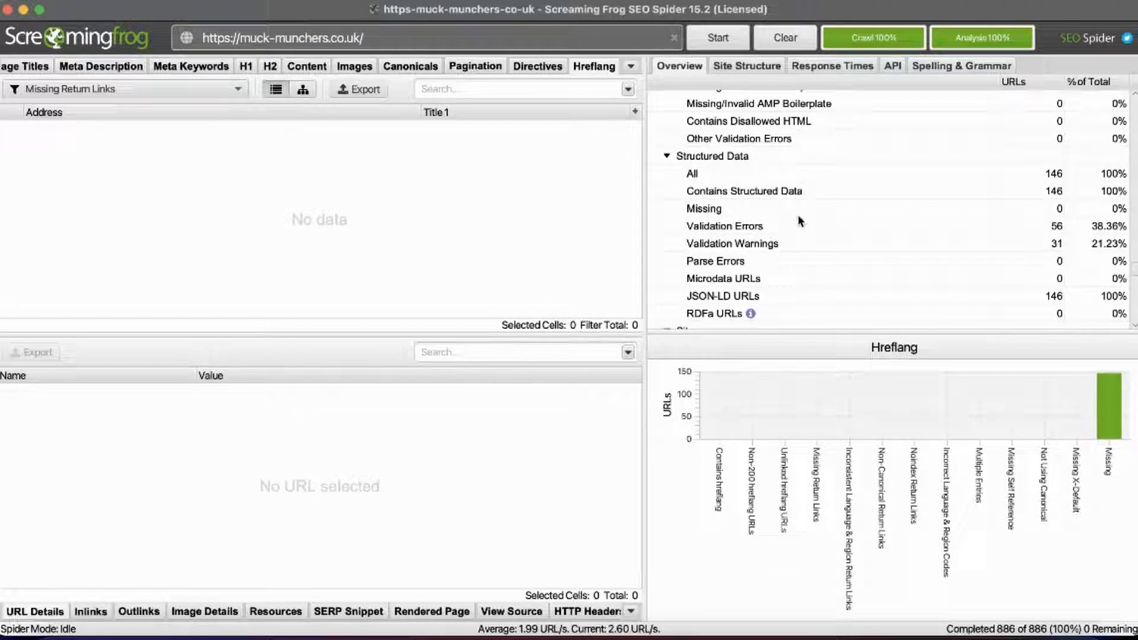
pyautogui.click(741, 158)
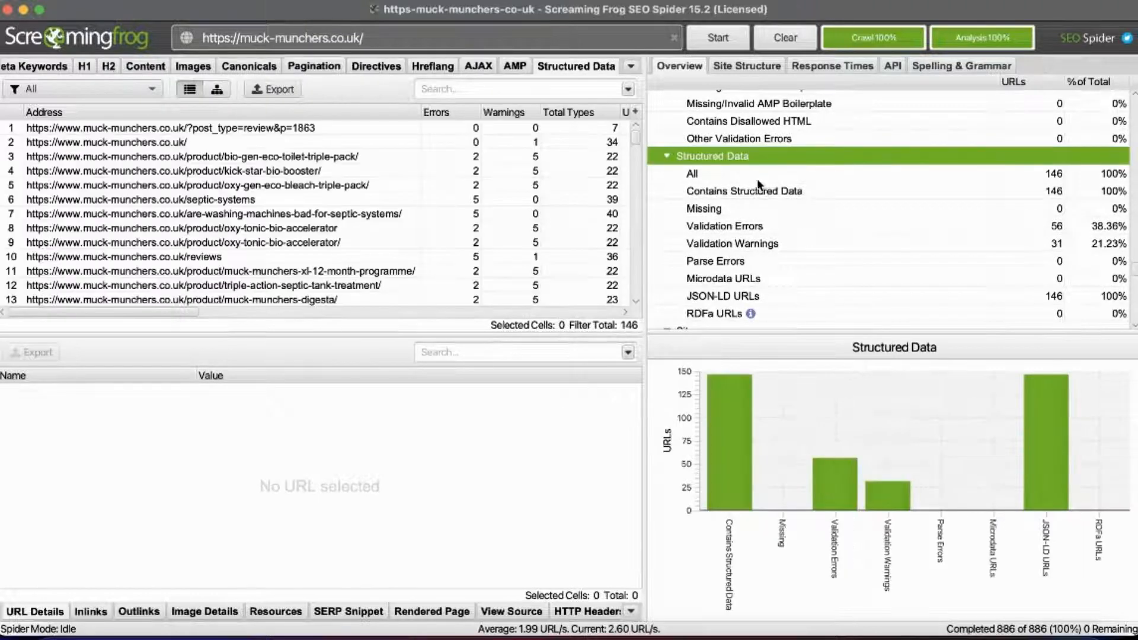
# List the URLs that contain structured data and examine their schema type and indexability columns.
pyautogui.click(750, 174)
pyautogui.click(759, 196)
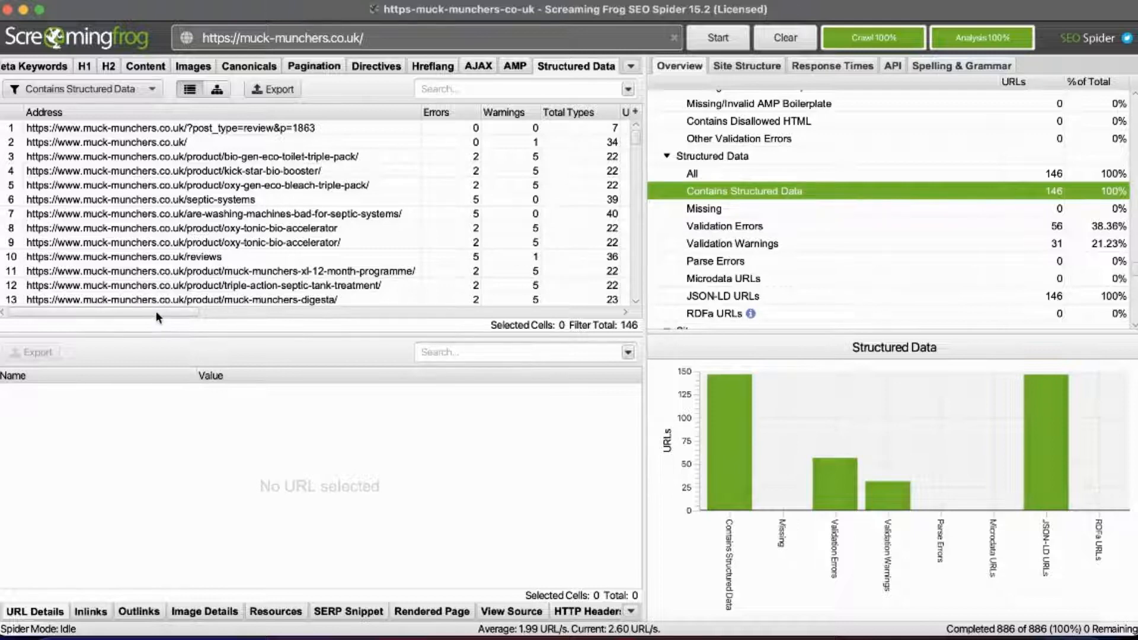
pyautogui.moveTo(156, 311); pyautogui.dragTo(326, 313)
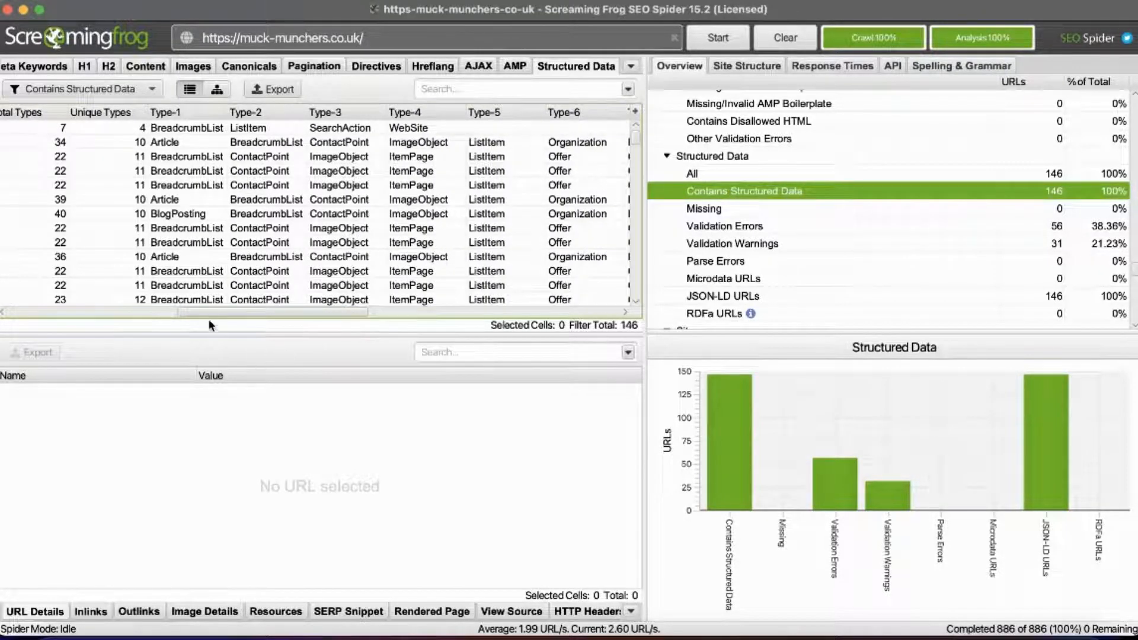
pyautogui.moveTo(243, 312); pyautogui.dragTo(496, 313)
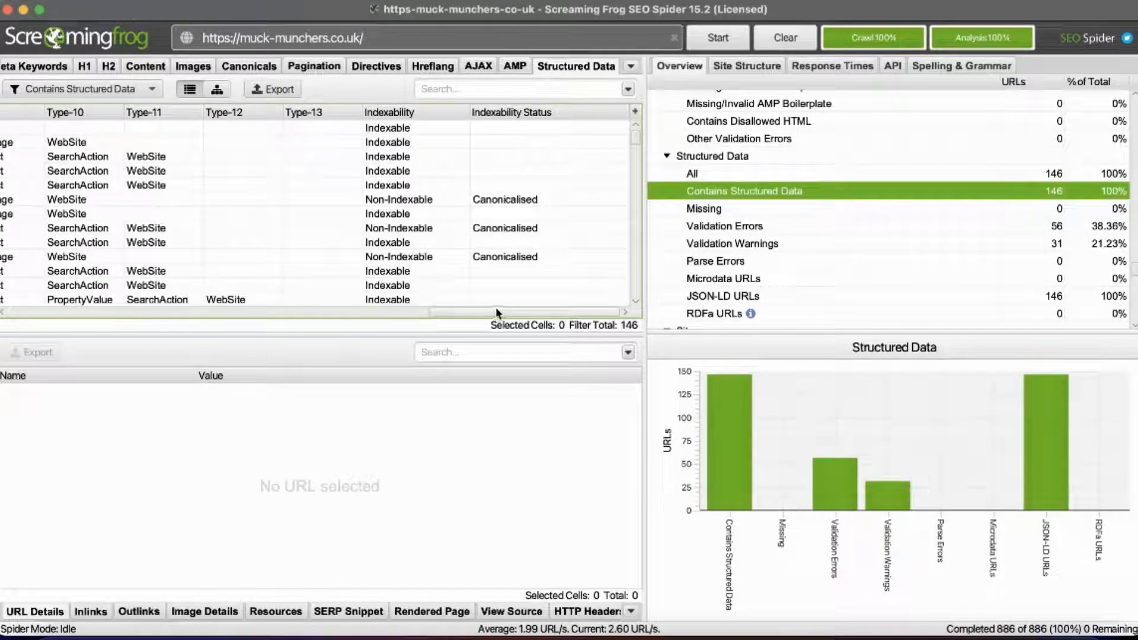
# Filter the Structured Data report to Validation Errors and examine the schema types of the affected pages.
pyautogui.click(755, 230)
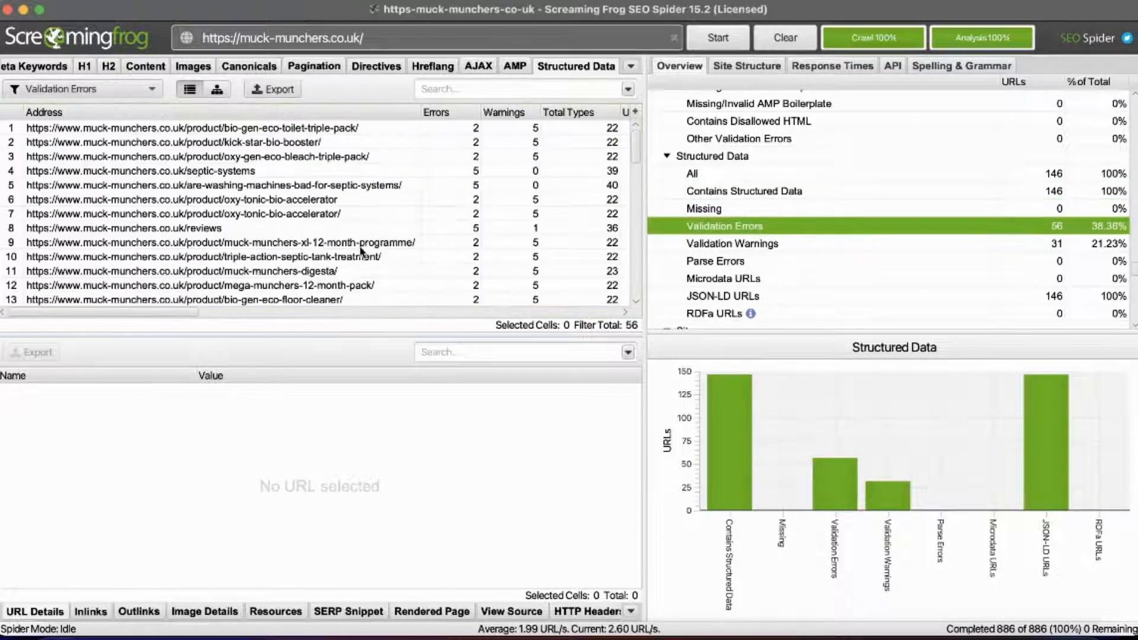
pyautogui.hscroll(10, 200, 322)
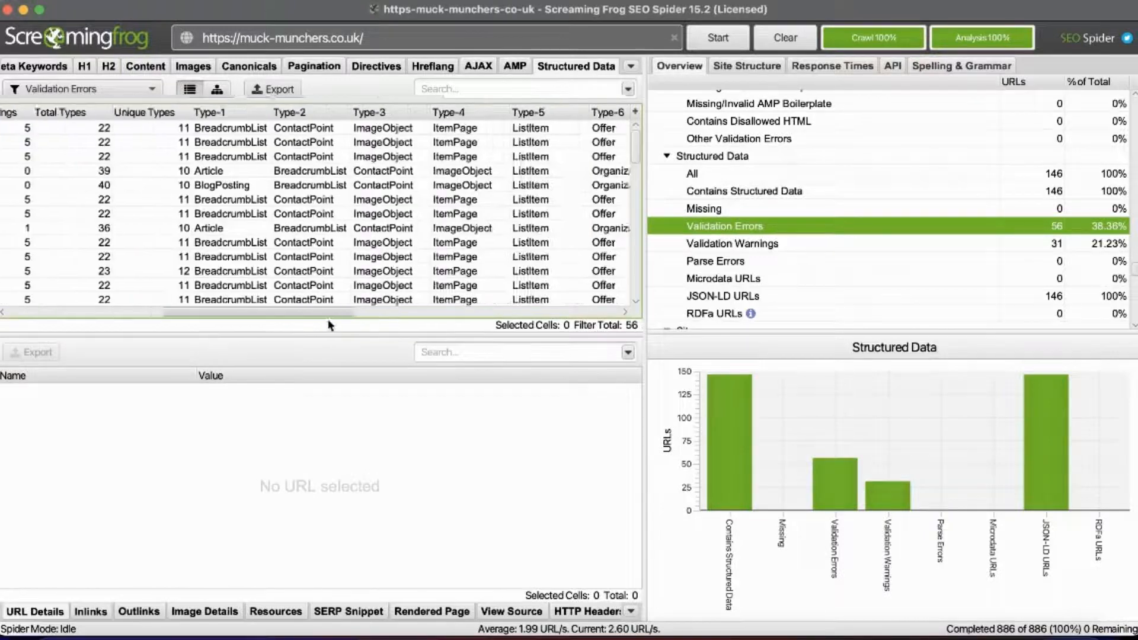
pyautogui.hscroll(5, 333, 320)
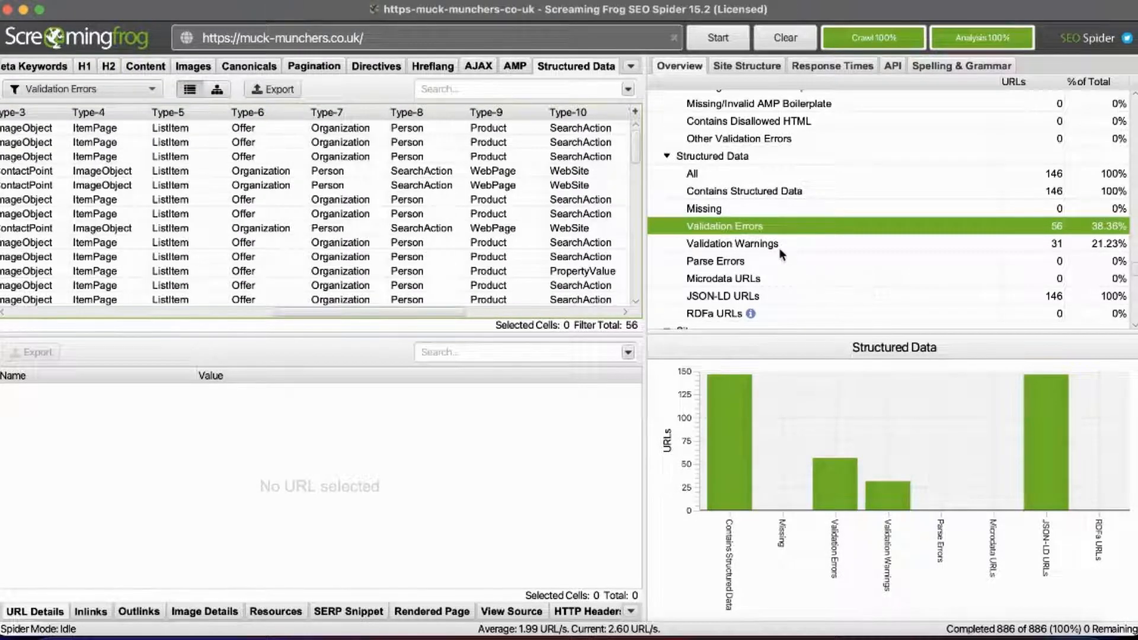
# Check the Validation Warnings and Parse Errors filters of the Structured Data report, ending on Validation Warnings.
pyautogui.click(739, 248)
pyautogui.moveTo(144, 310)
pyautogui.mouseDown()
pyautogui.moveTo(265, 332)
pyautogui.moveTo(469, 317)
pyautogui.moveTo(139, 318)
pyautogui.mouseUp()
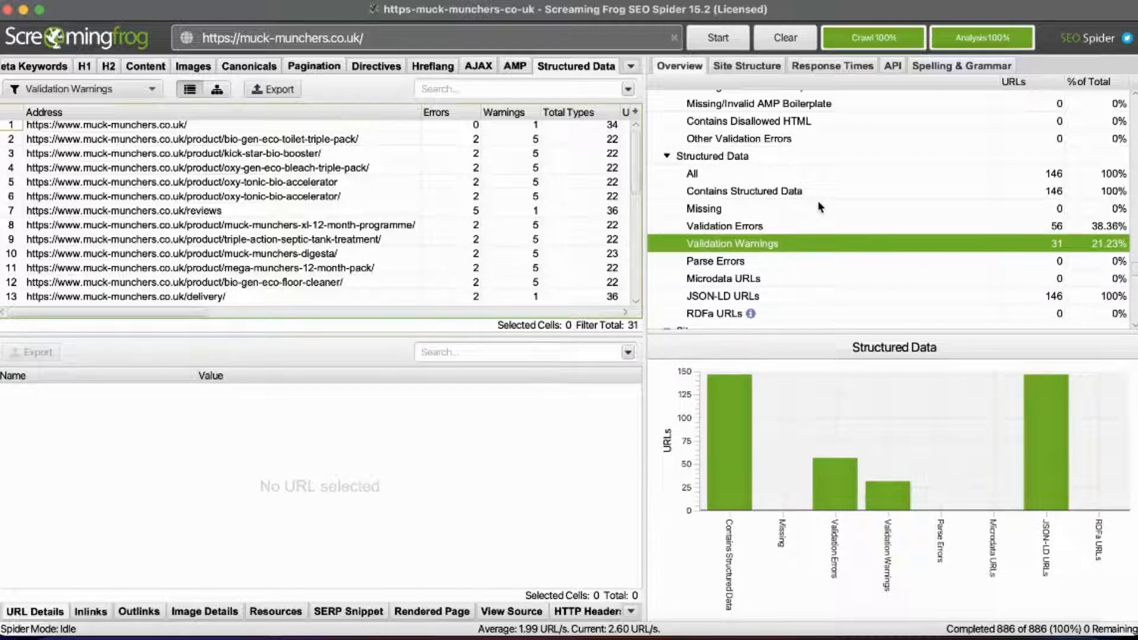
pyautogui.click(819, 208)
pyautogui.click(800, 261)
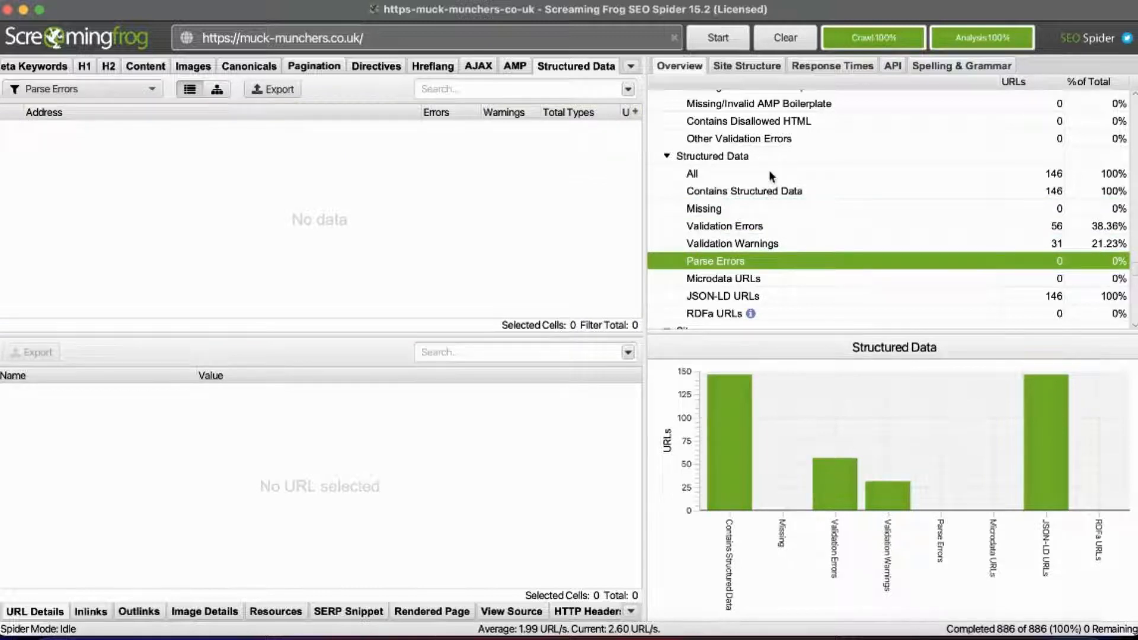
pyautogui.click(769, 171)
pyautogui.click(761, 249)
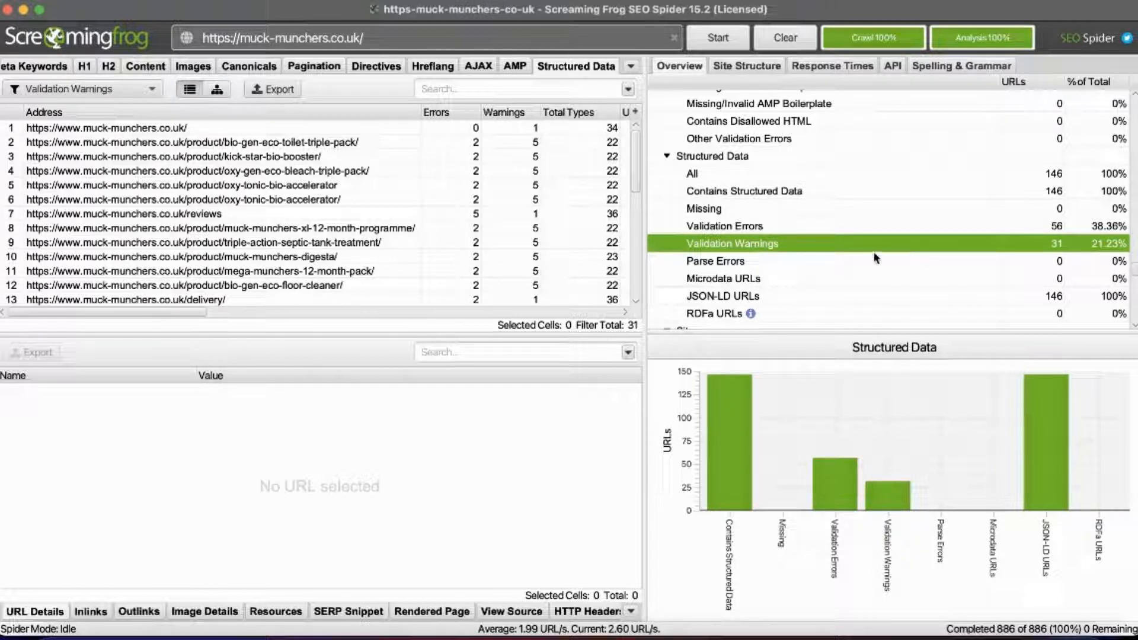
# Open the Sitemaps report with all its URLs and review its list of issue filters.
pyautogui.scroll(-5, 803, 249)
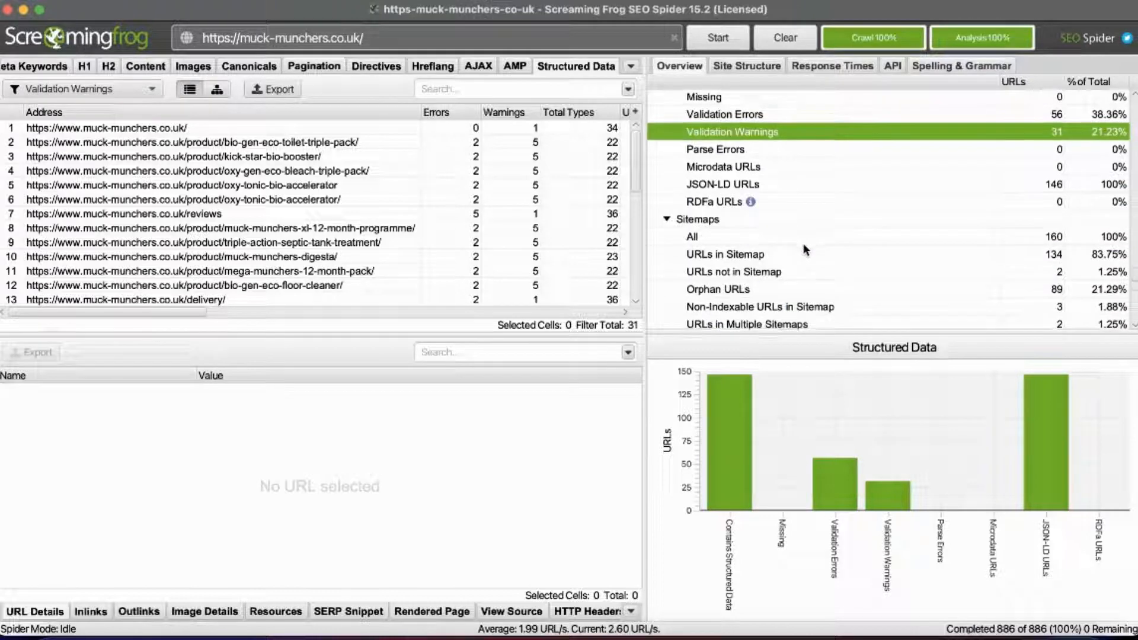
pyautogui.scroll(-1, 804, 249)
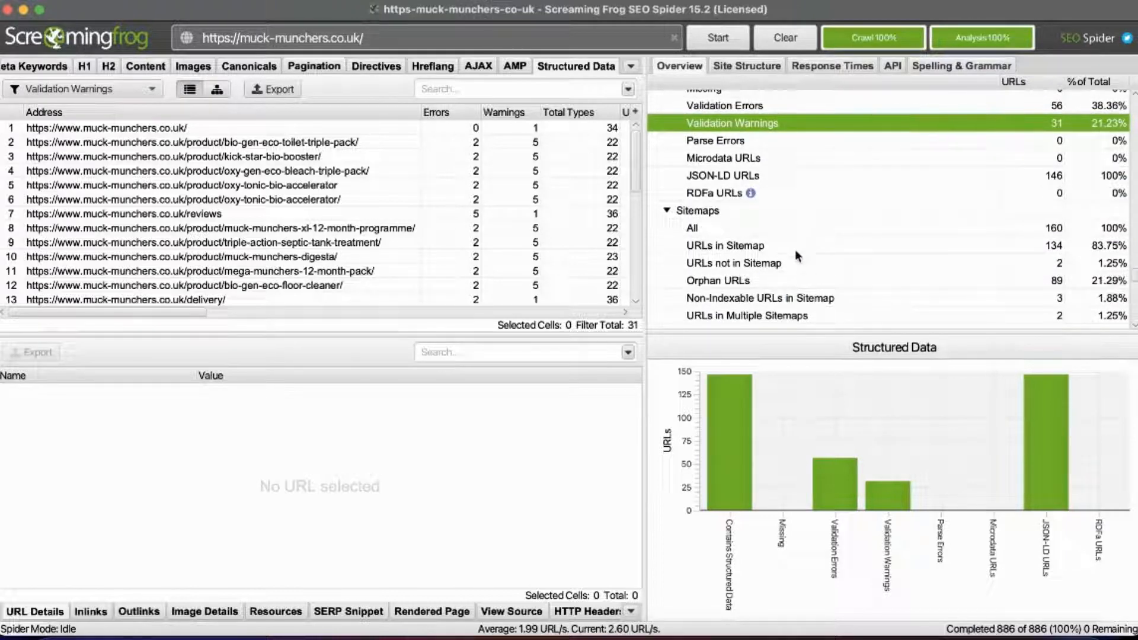
pyautogui.click(766, 214)
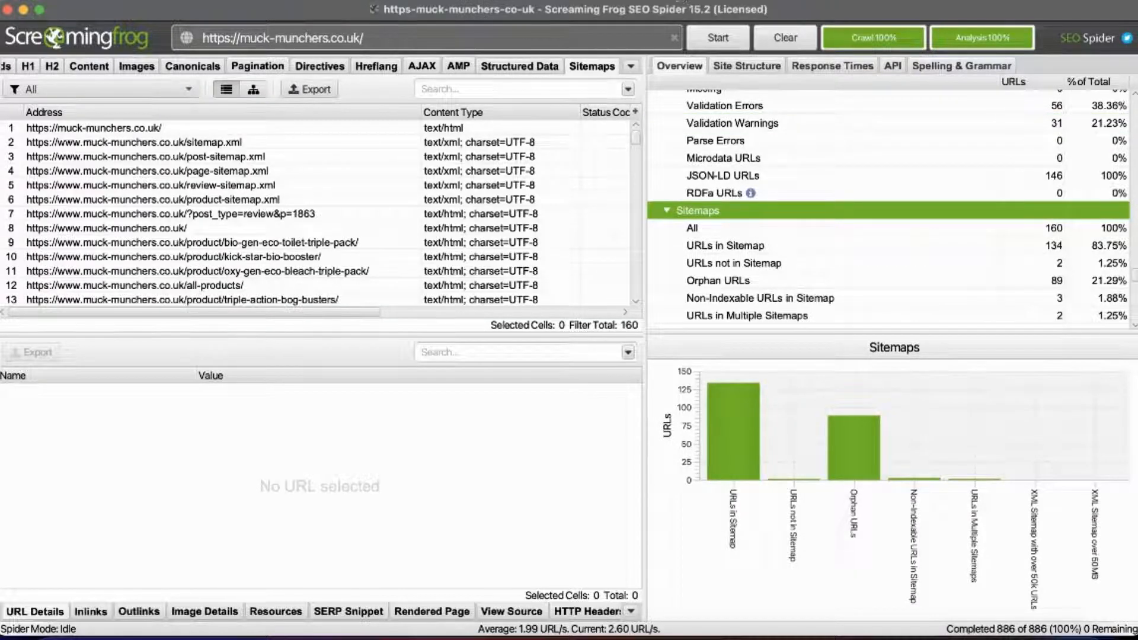
pyautogui.scroll(-2, 849, 247)
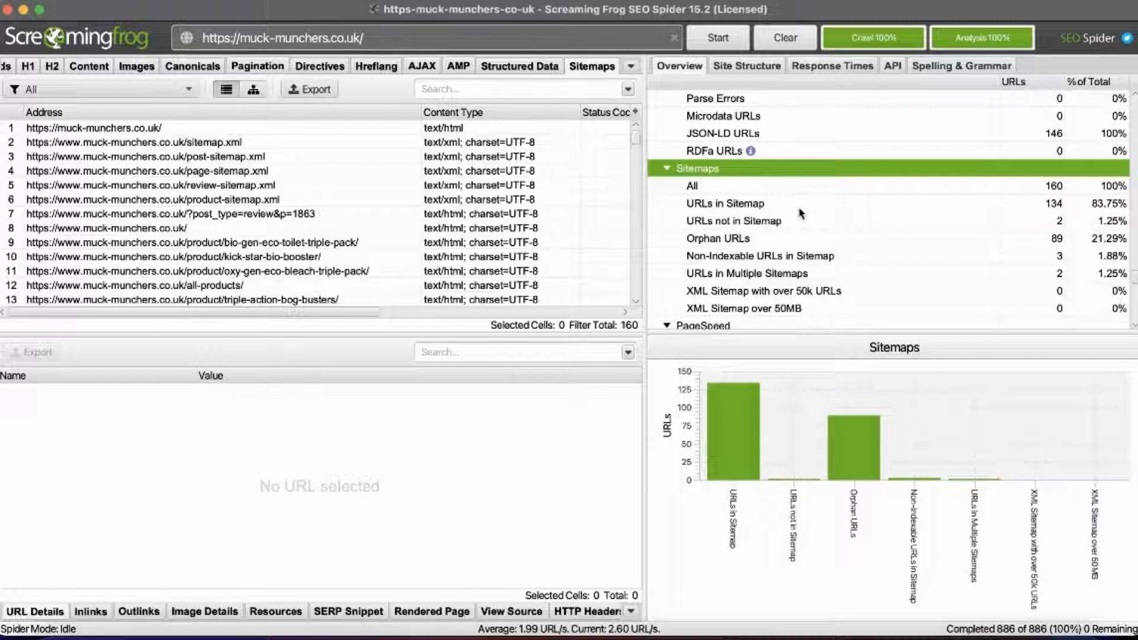
# Filter the Sitemaps report to URLs in Sitemap and inspect the details of the review URL ?post_type=review&p=1863.
pyautogui.click(745, 204)
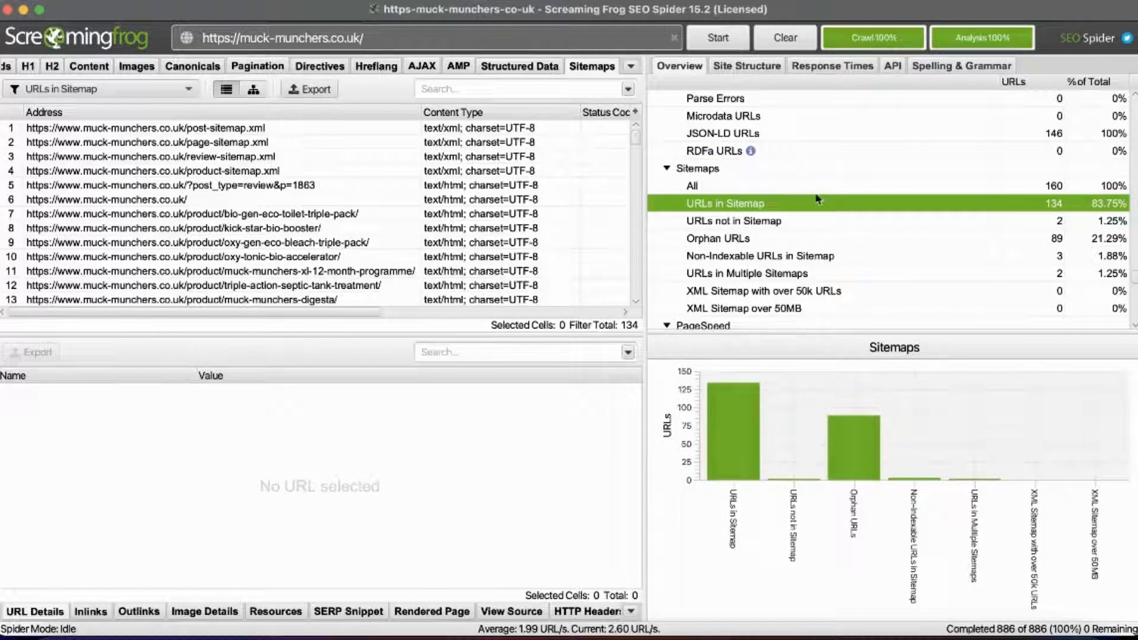
pyautogui.click(219, 188)
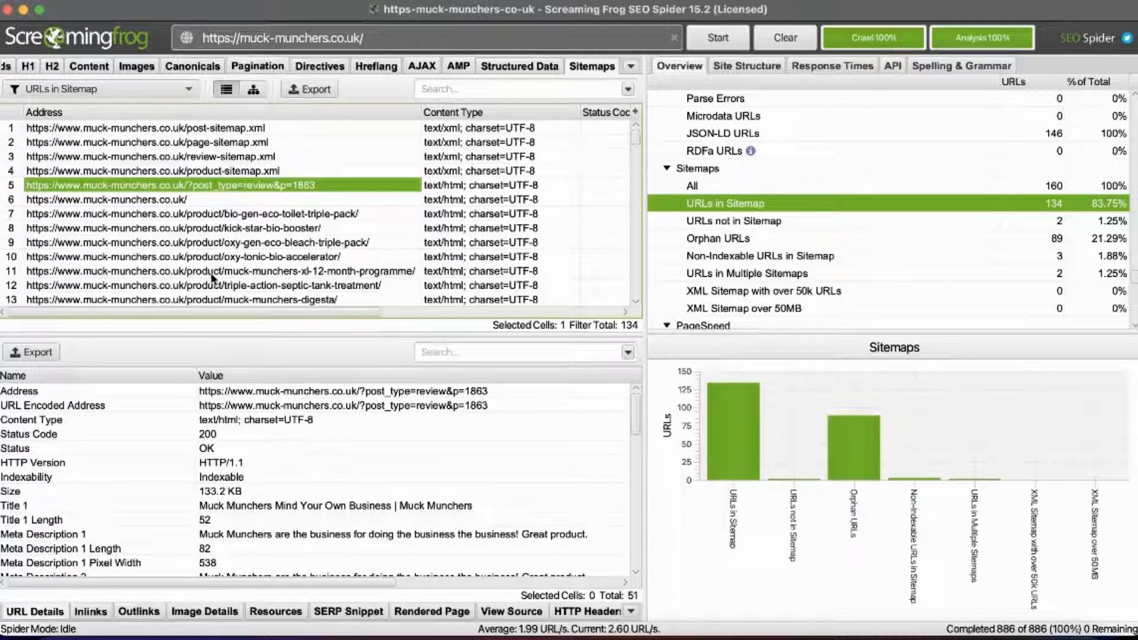
pyautogui.click(228, 204)
pyautogui.click(239, 191)
pyautogui.scroll(-3, 339, 190)
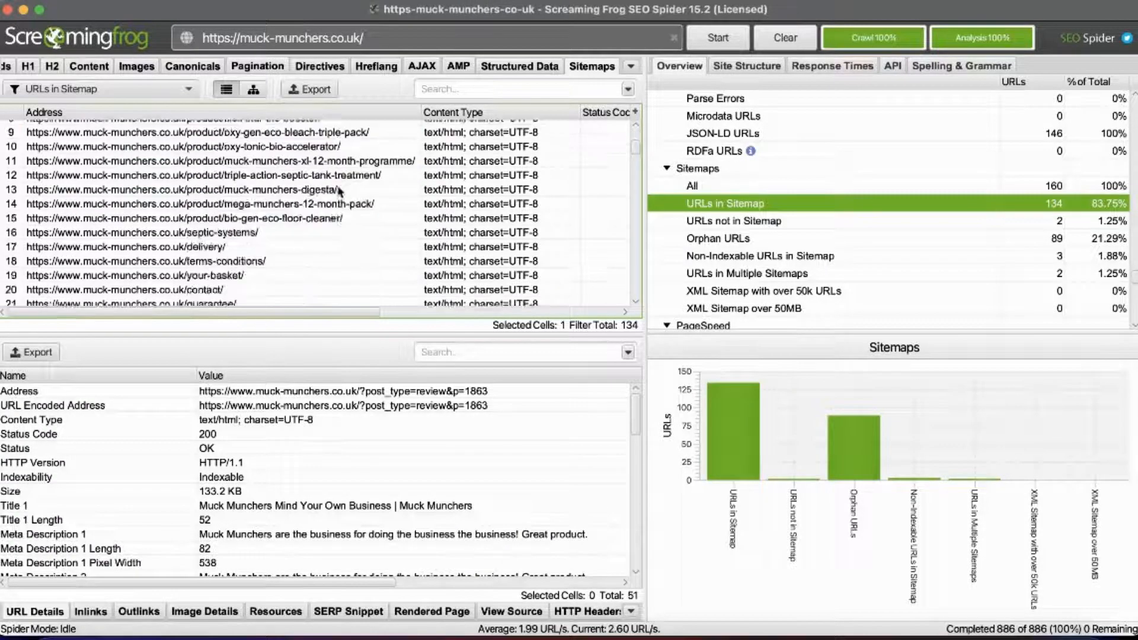
pyautogui.scroll(-3, 337, 191)
pyautogui.scroll(8, 336, 191)
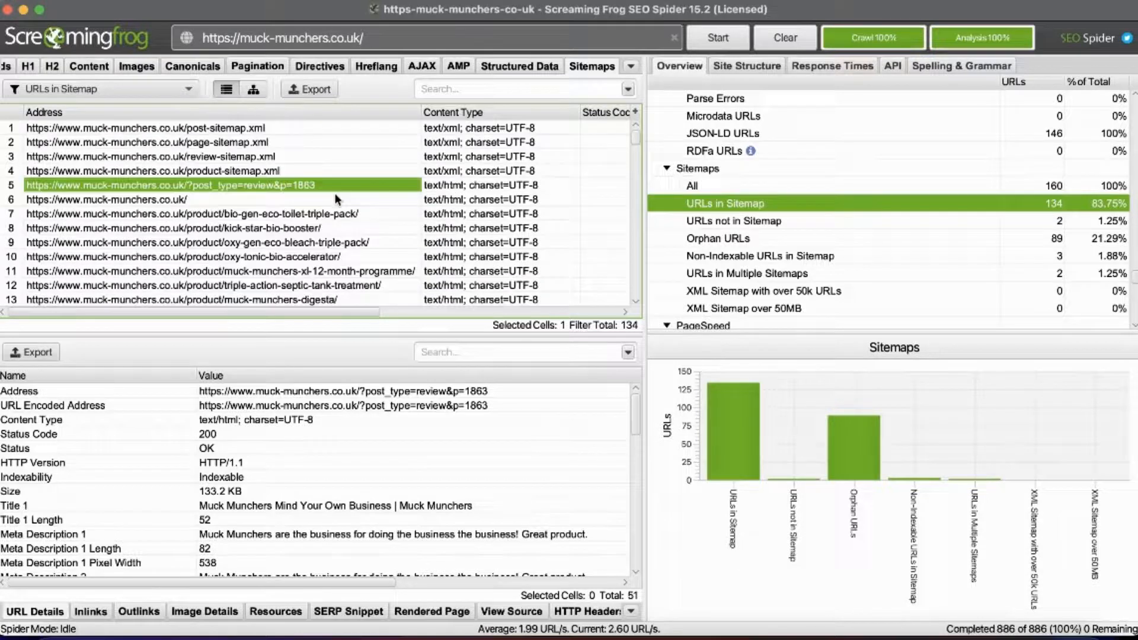
# Scan the rest of the sitemap URLs, checking the run of review-parameter URLs and the details of the checkout page.
pyautogui.scroll(-4, 335, 196)
pyautogui.scroll(-15, 328, 204)
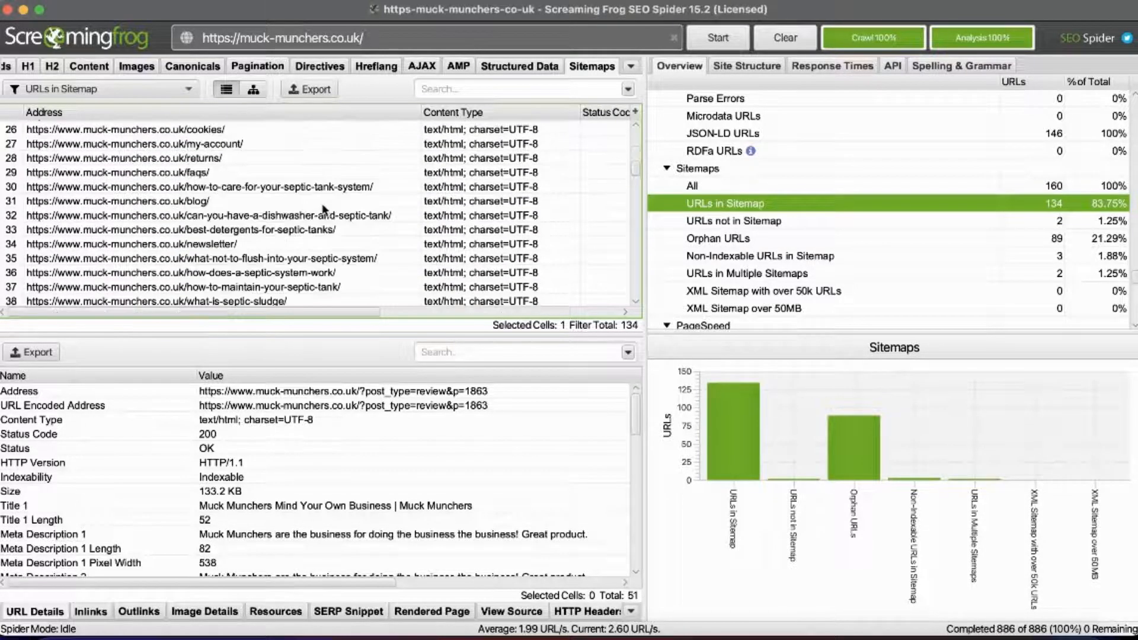
pyautogui.scroll(-10, 322, 208)
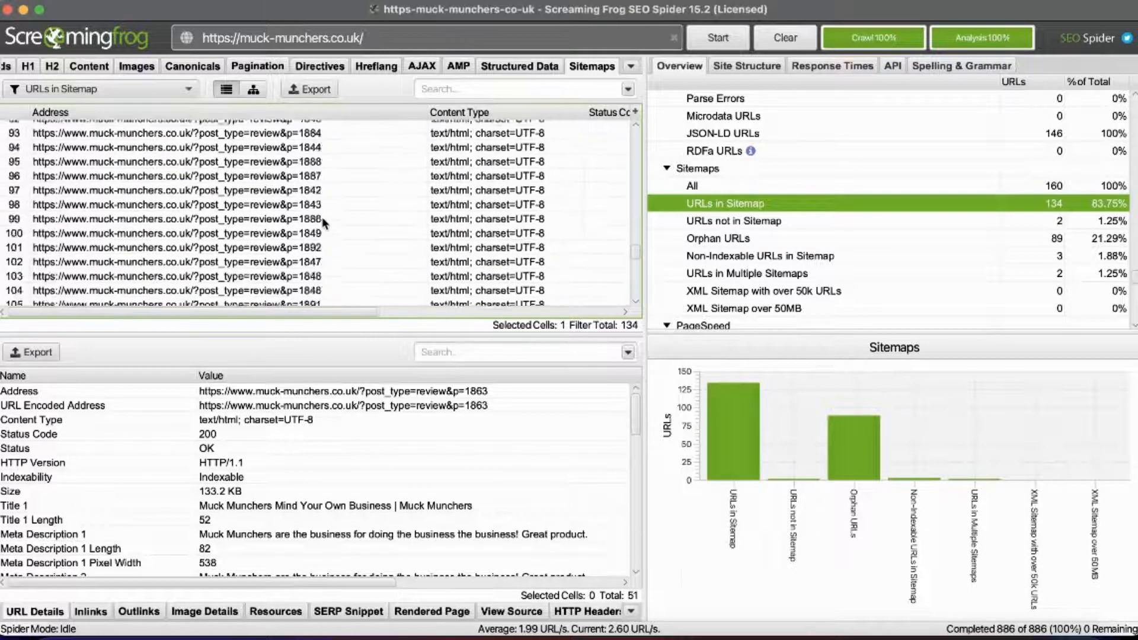
pyautogui.moveTo(308, 170); pyautogui.dragTo(265, 271)
pyautogui.scroll(-3, 265, 271)
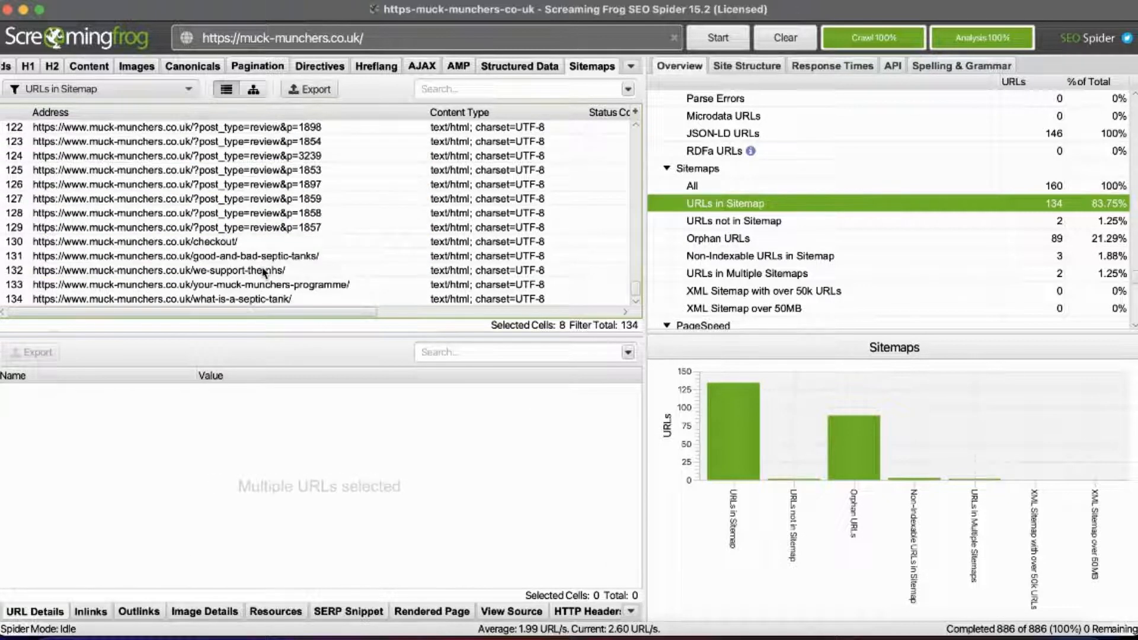
pyautogui.click(262, 228)
pyautogui.click(229, 184)
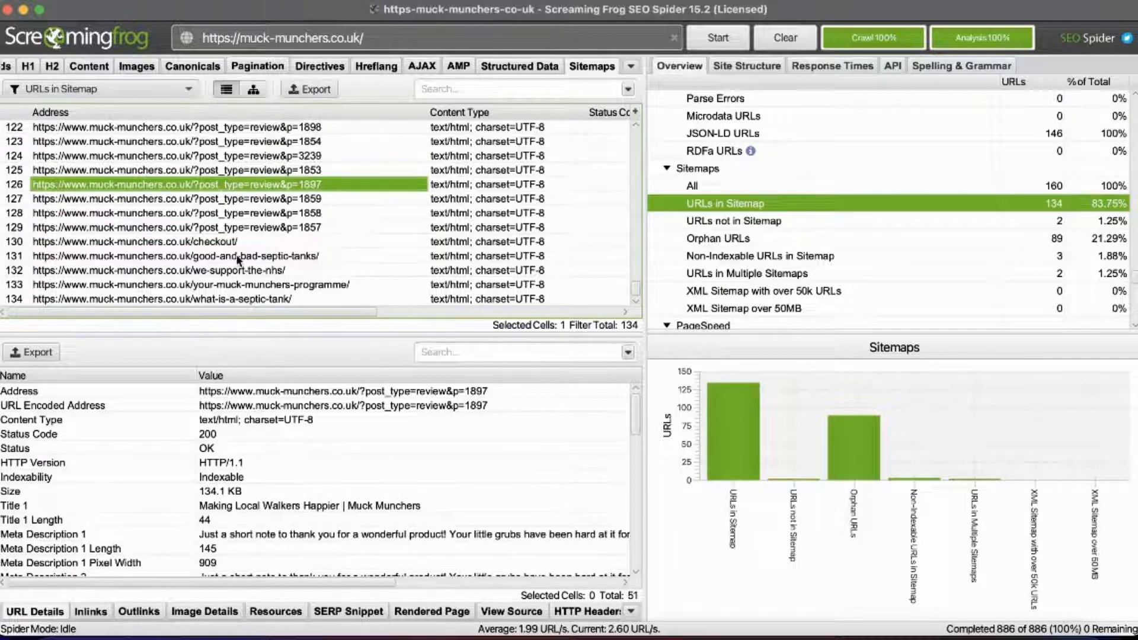
pyautogui.click(245, 243)
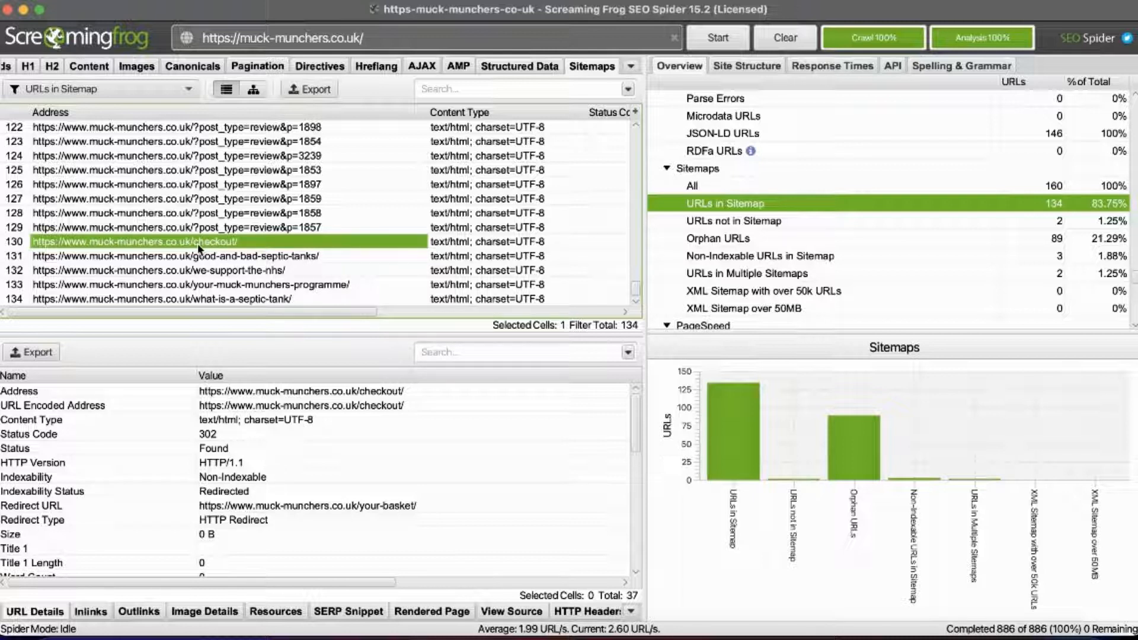
# Filter the Sitemaps report to URLs not in Sitemap and inspect the details of the uncategorized product category page.
pyautogui.click(744, 225)
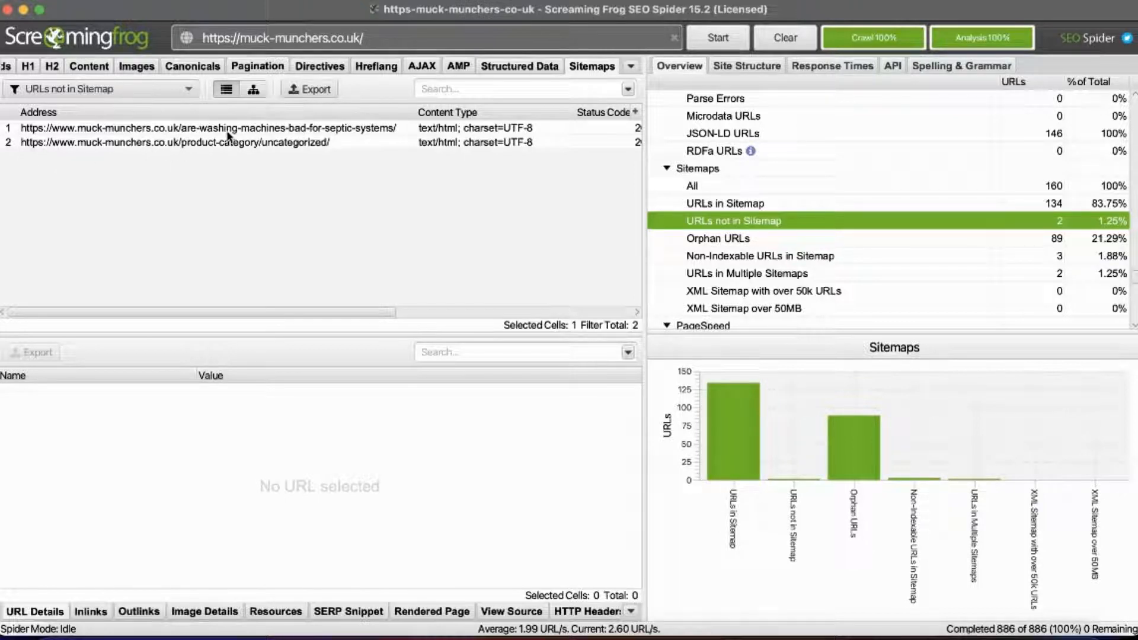
pyautogui.click(229, 145)
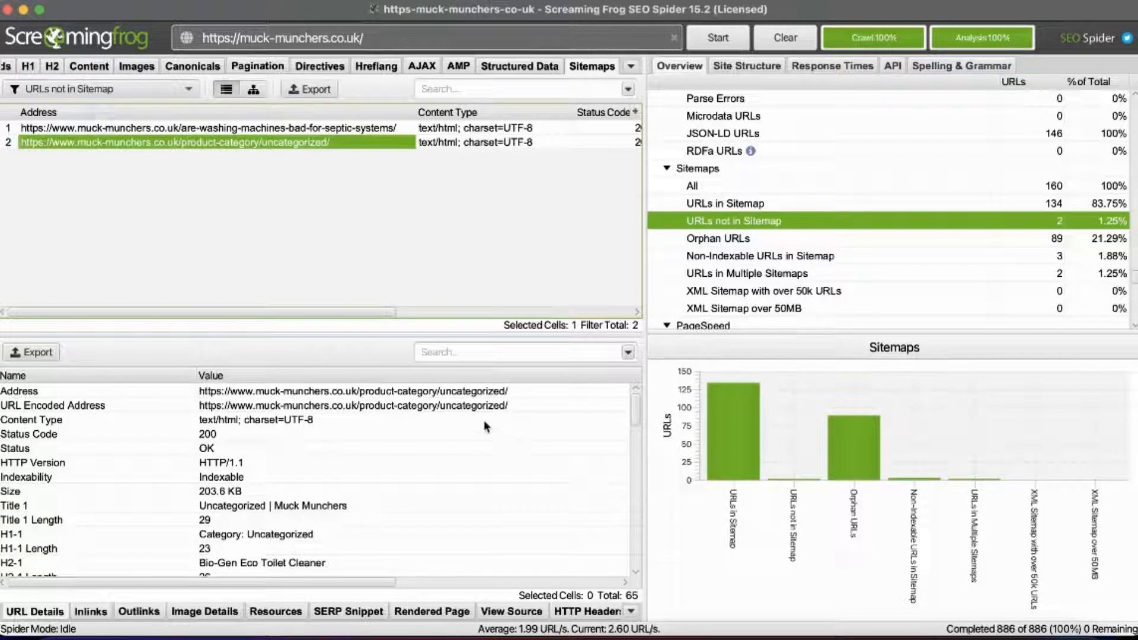
pyautogui.moveTo(302, 314)
pyautogui.mouseDown()
pyautogui.moveTo(567, 315)
pyautogui.moveTo(299, 305)
pyautogui.mouseUp()
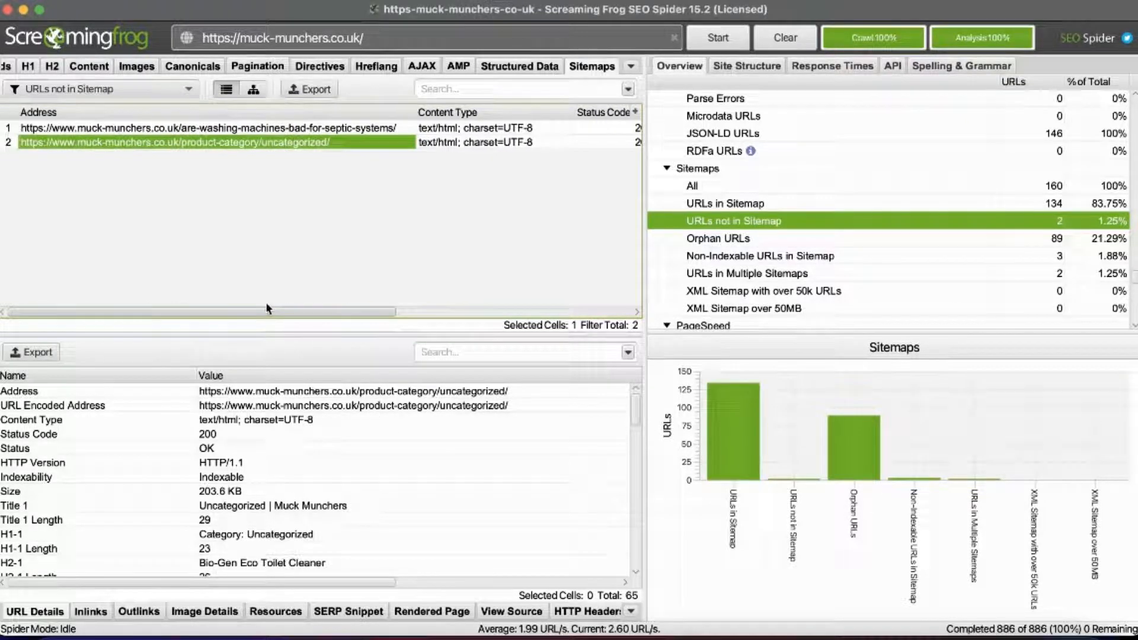
# Open the are-washing-machines-bad-for-septic-systems URL in the browser and skim the article's content.
pyautogui.click(292, 128)
pyautogui.rightClick(292, 128)
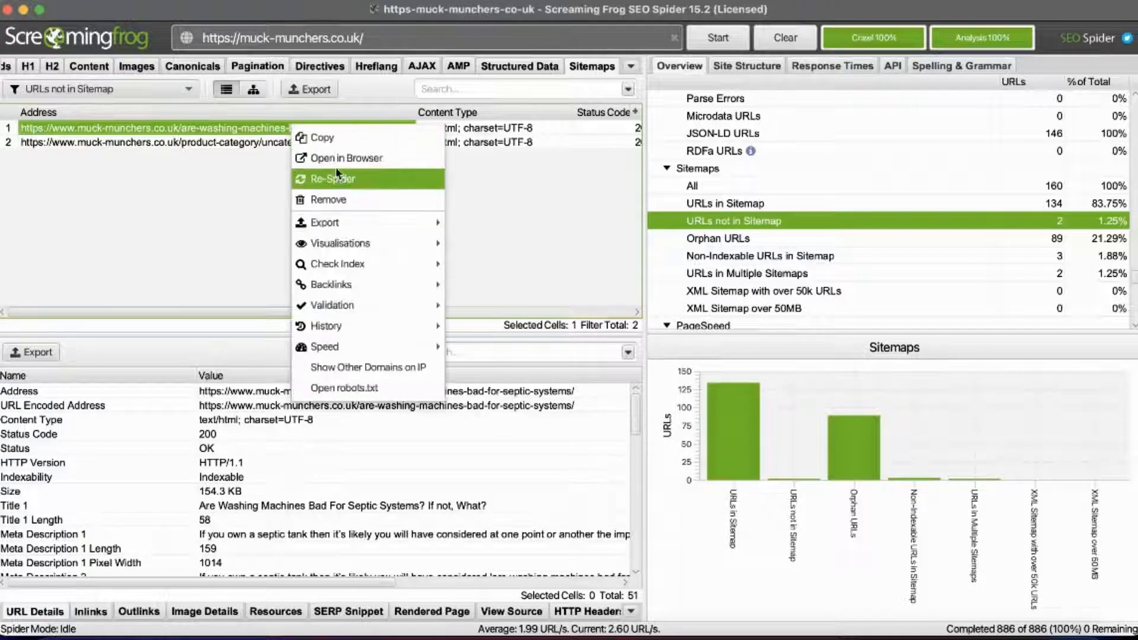
pyautogui.click(336, 164)
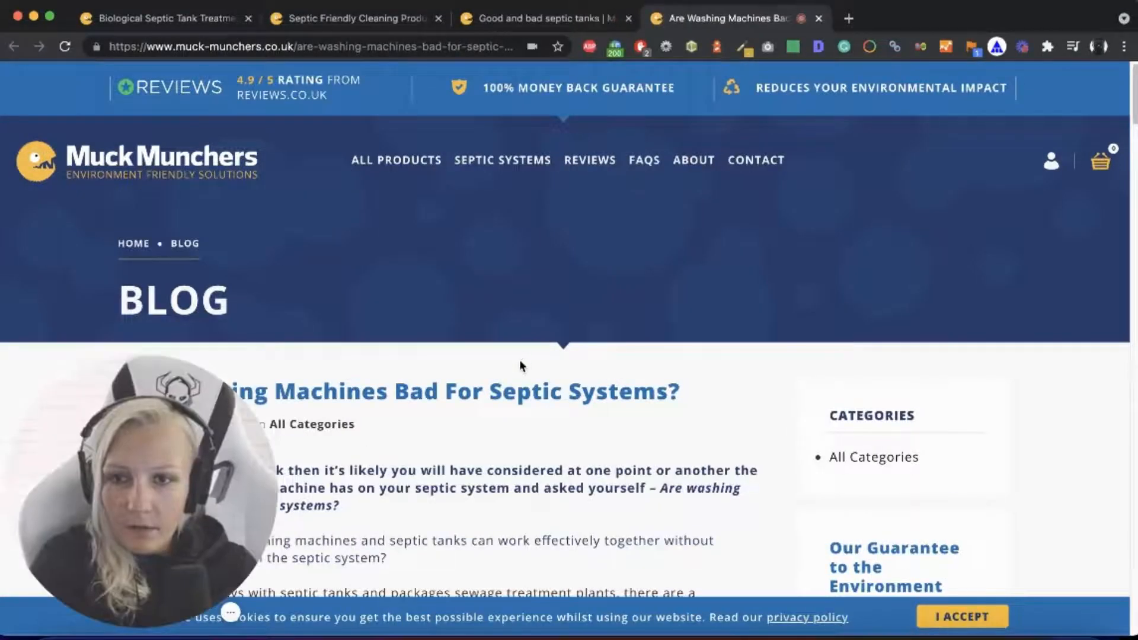
pyautogui.scroll(-15, 519, 364)
pyautogui.scroll(-20, 505, 374)
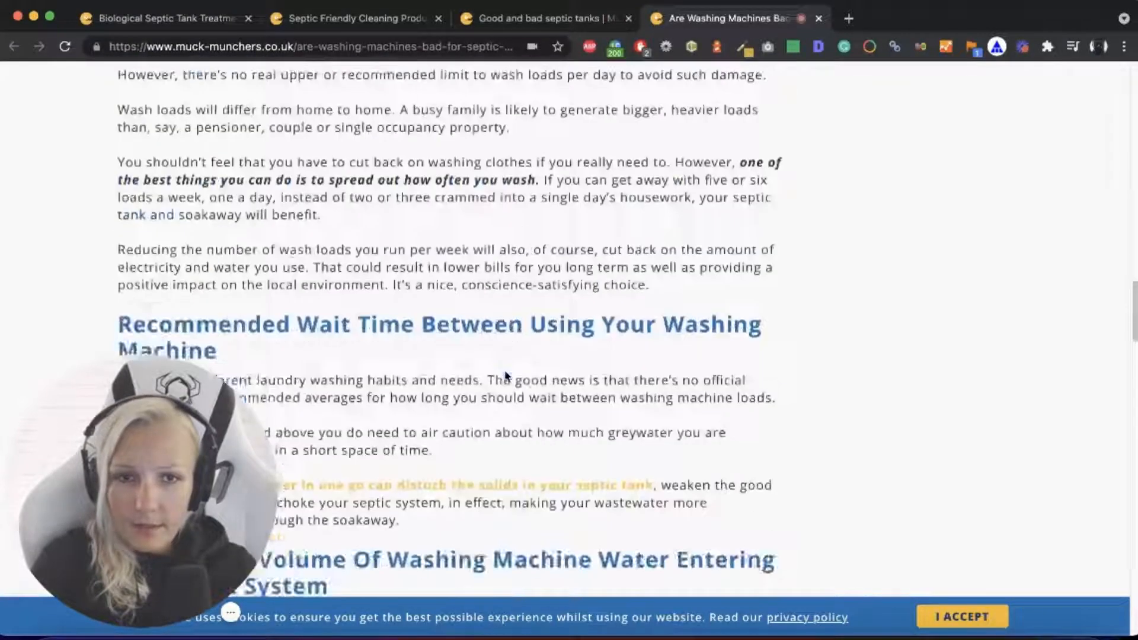
pyautogui.scroll(5, 503, 377)
pyautogui.scroll(20, 503, 367)
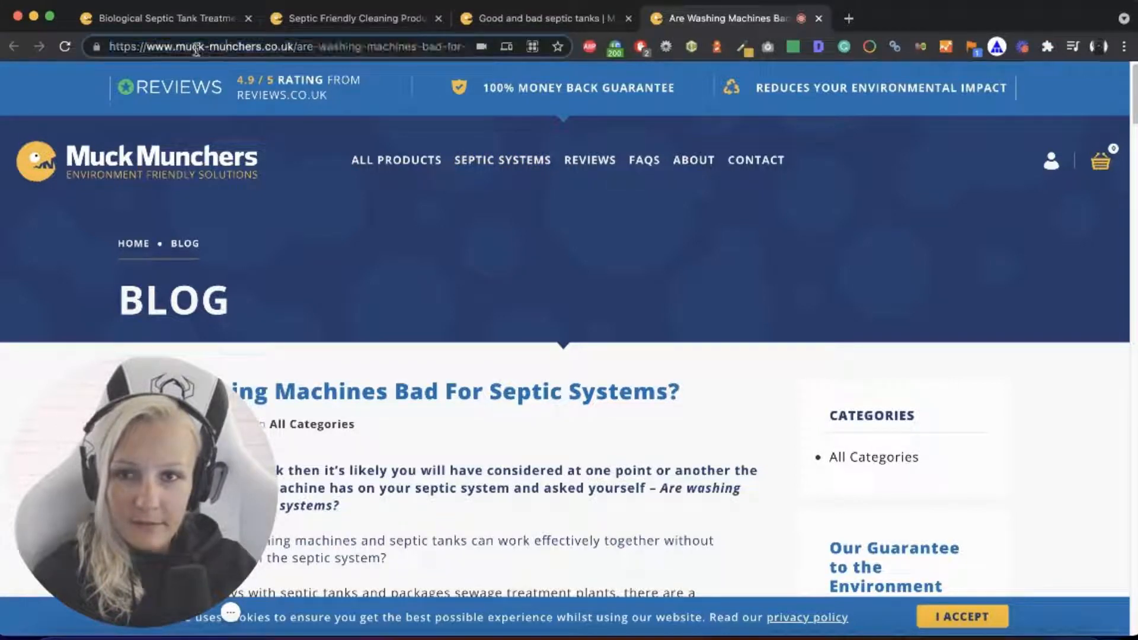
# Search Google with site:muck-munchers.co.uk/are-washing-machines-bad-for-septic-systems/ to check whether the article is indexed.
pyautogui.moveTo(176, 46); pyautogui.dragTo(54, 47)
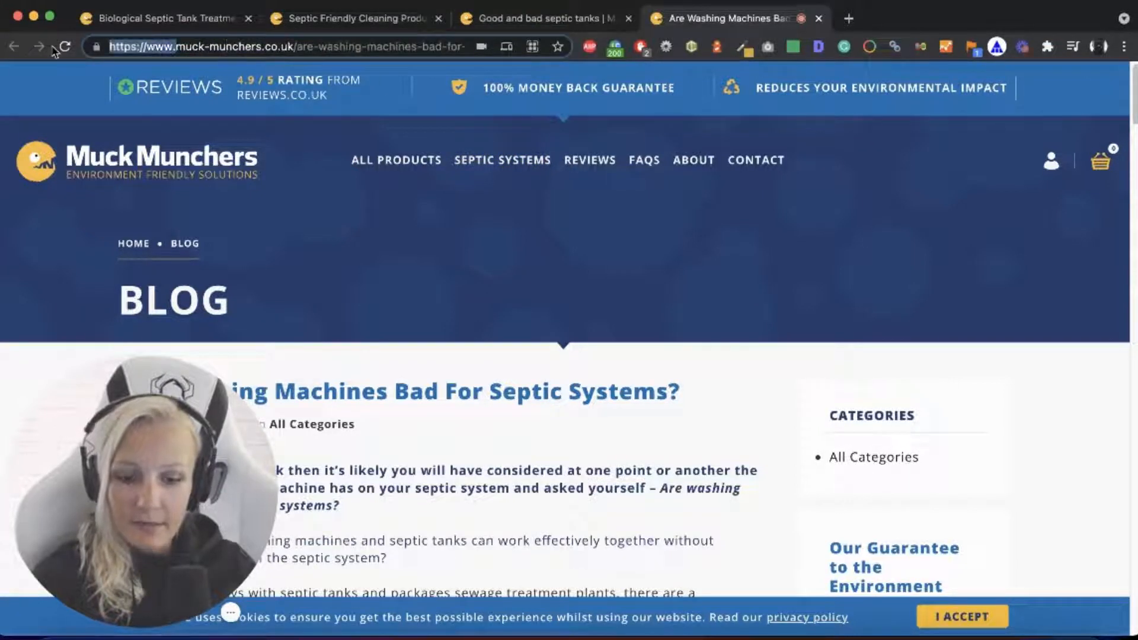
pyautogui.write('site:L')
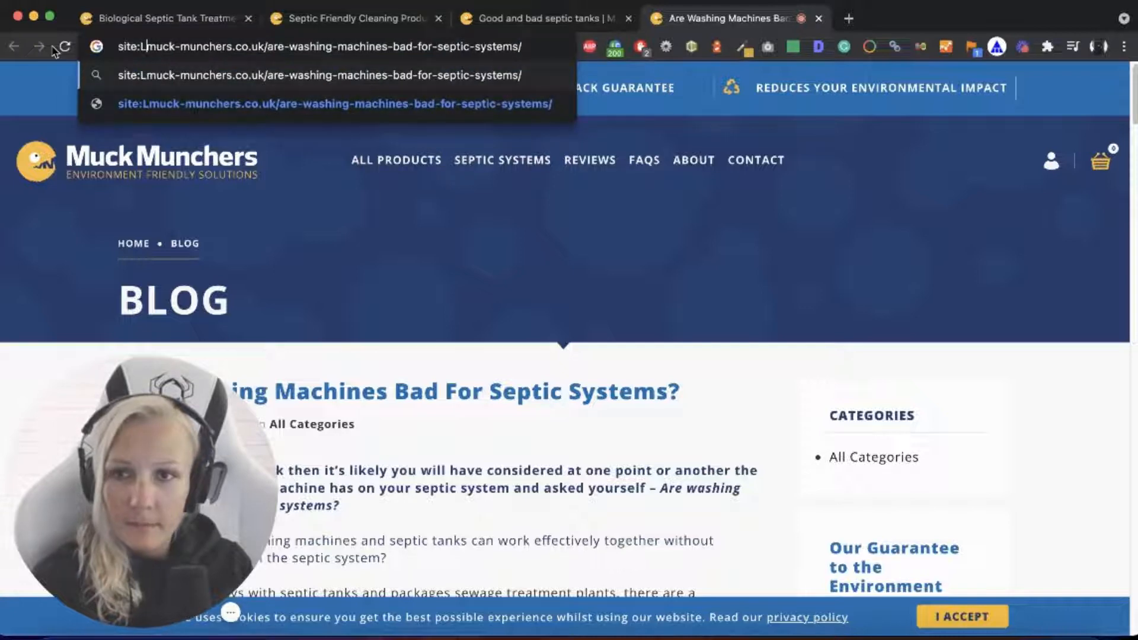
pyautogui.press('BackSpace')
pyautogui.press('Return')
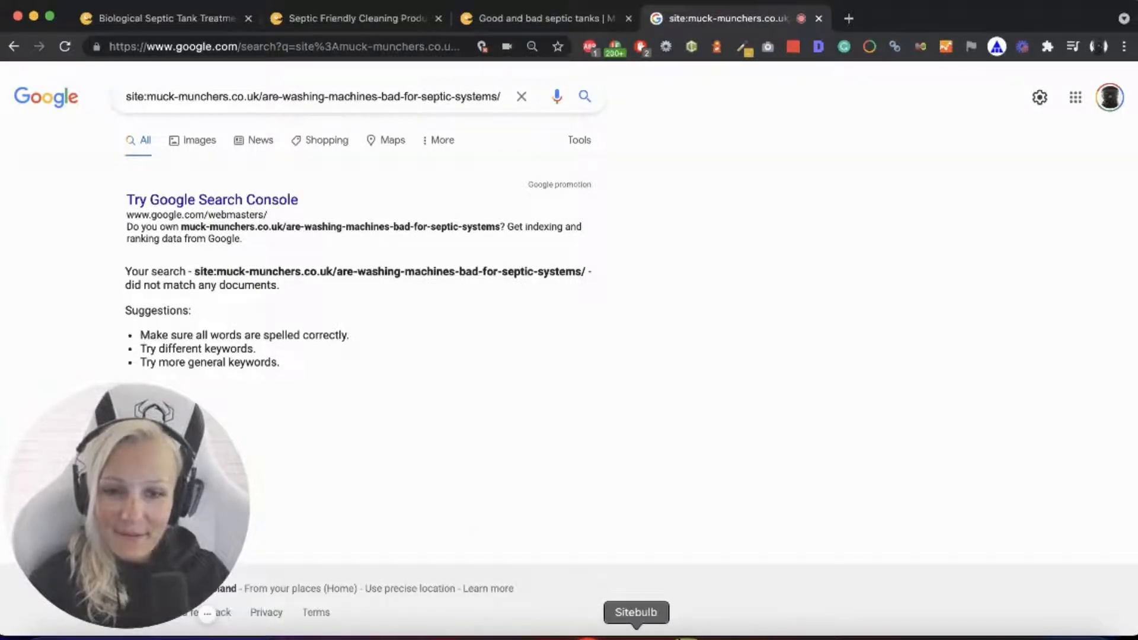
# Switch back to Screaming Frog, filter the Sitemaps report to Orphan URLs and scan the whole list.
pyautogui.click(682, 635)
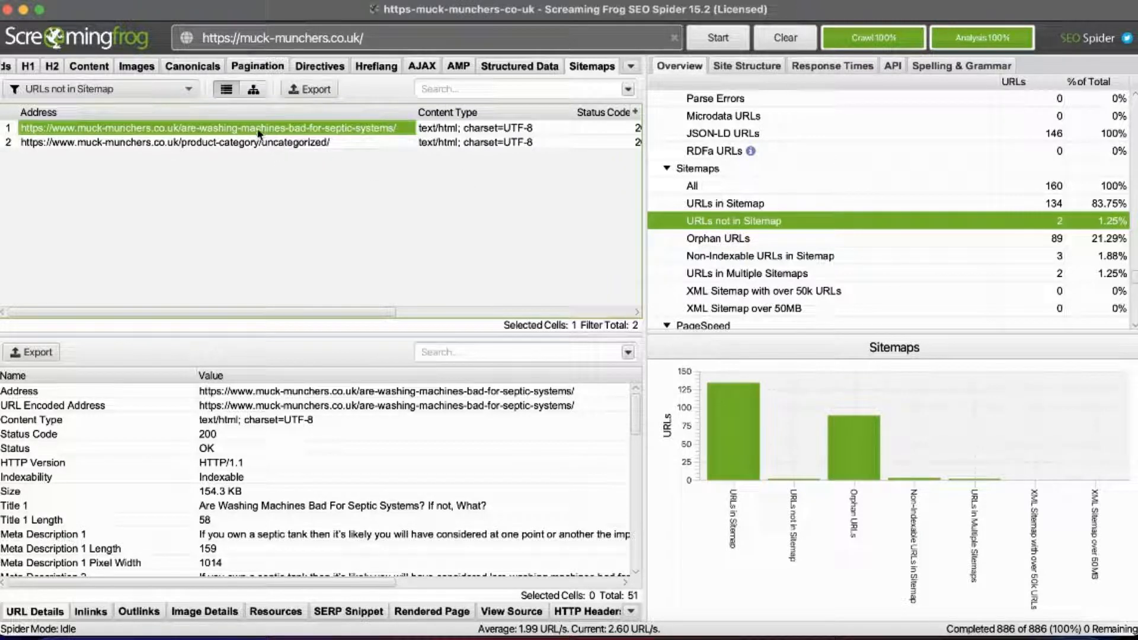
pyautogui.scroll(-2, 763, 243)
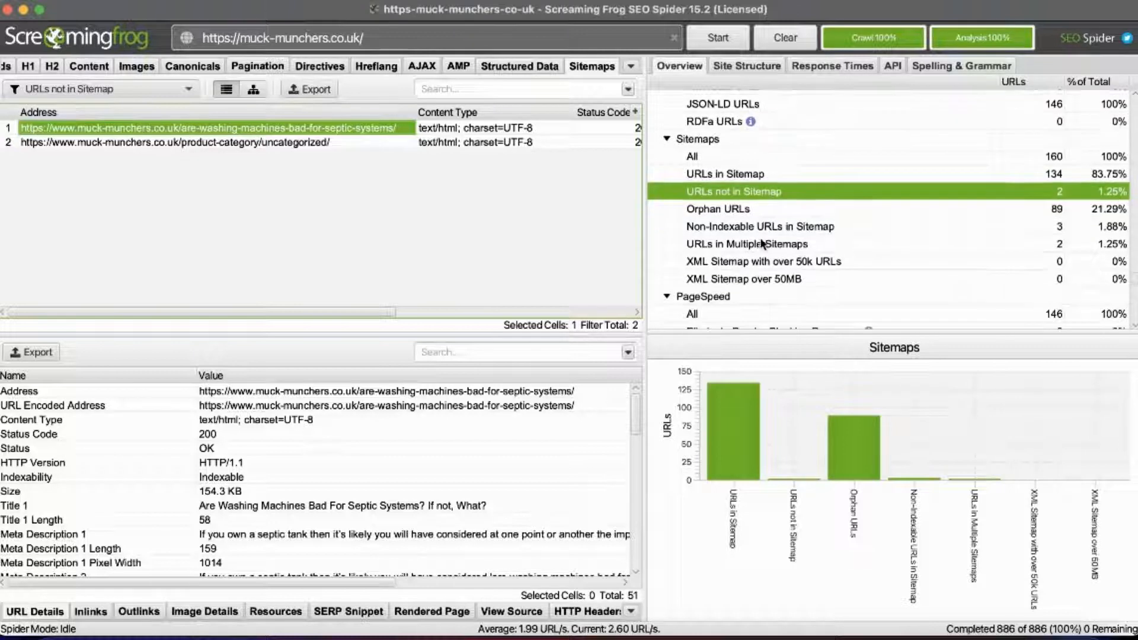
pyautogui.click(745, 212)
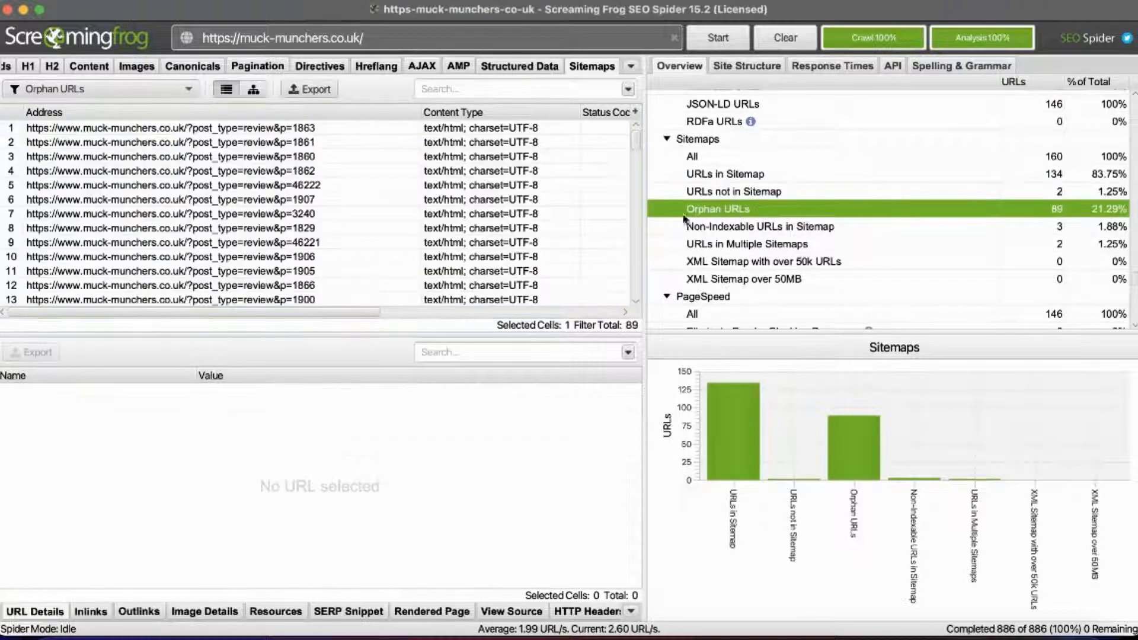
pyautogui.scroll(-3, 756, 222)
pyautogui.scroll(2, 756, 222)
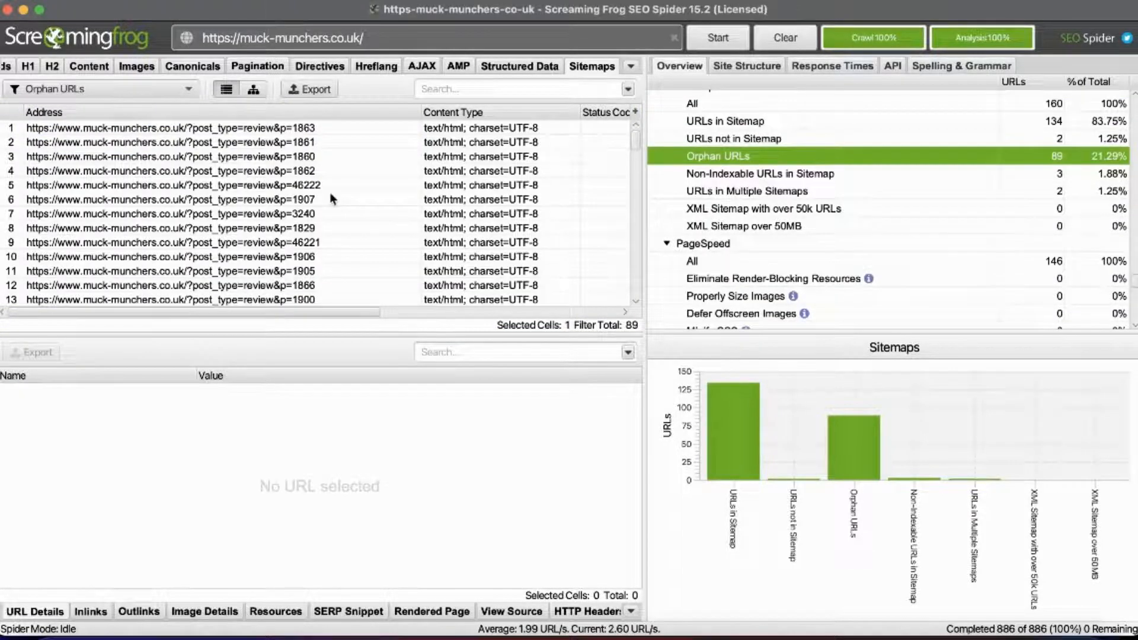
pyautogui.scroll(-5, 330, 194)
pyautogui.scroll(-10, 330, 193)
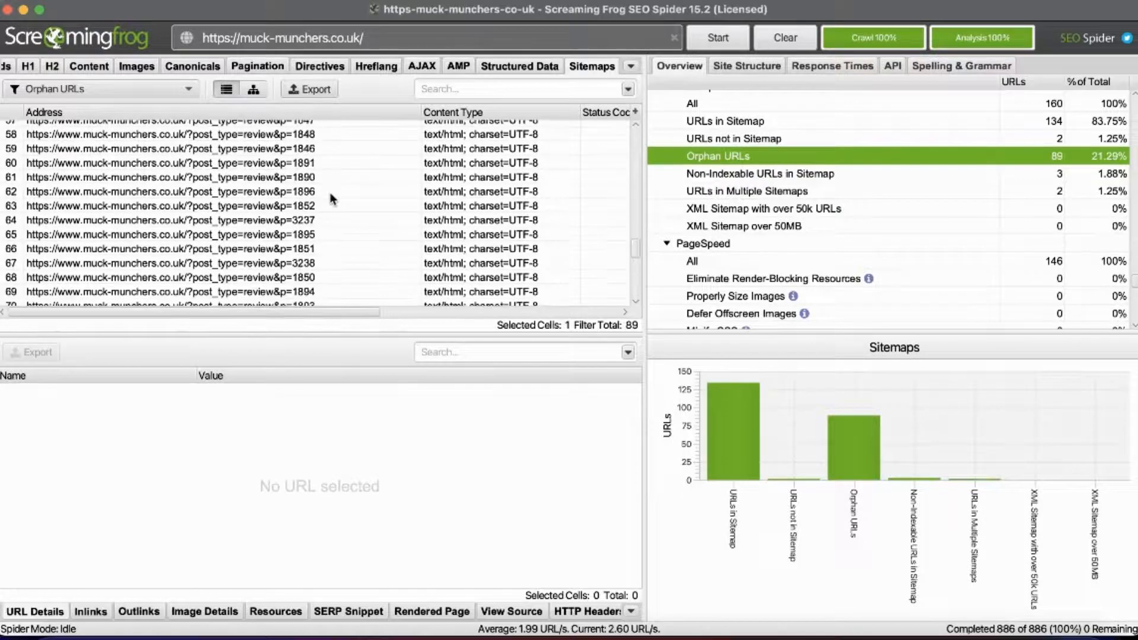
pyautogui.scroll(-7, 329, 195)
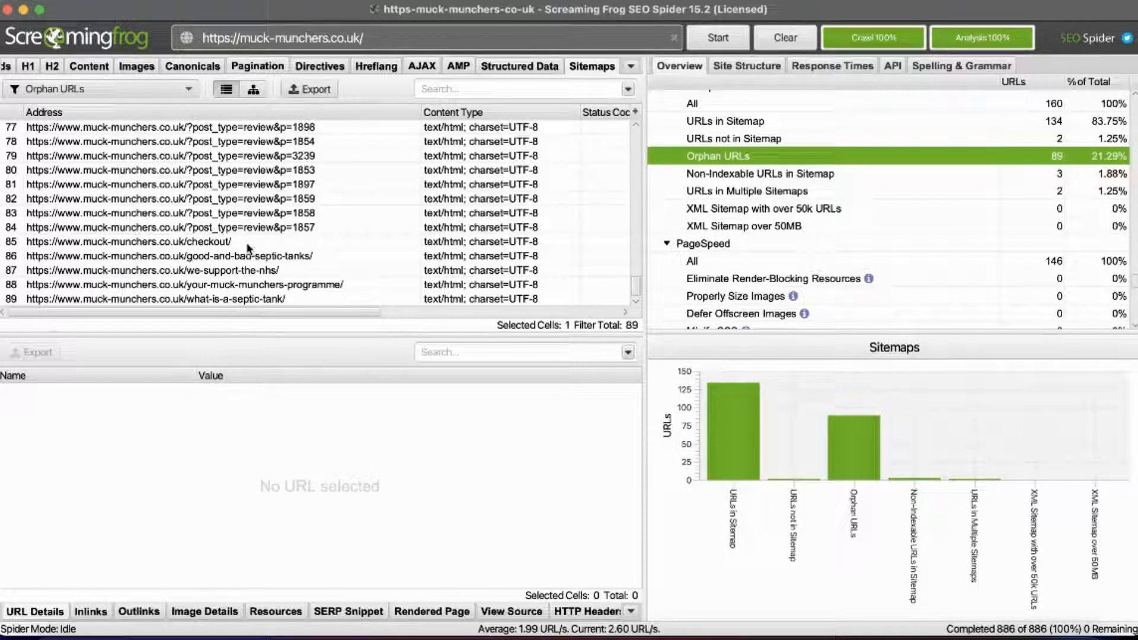
pyautogui.scroll(15, 298, 209)
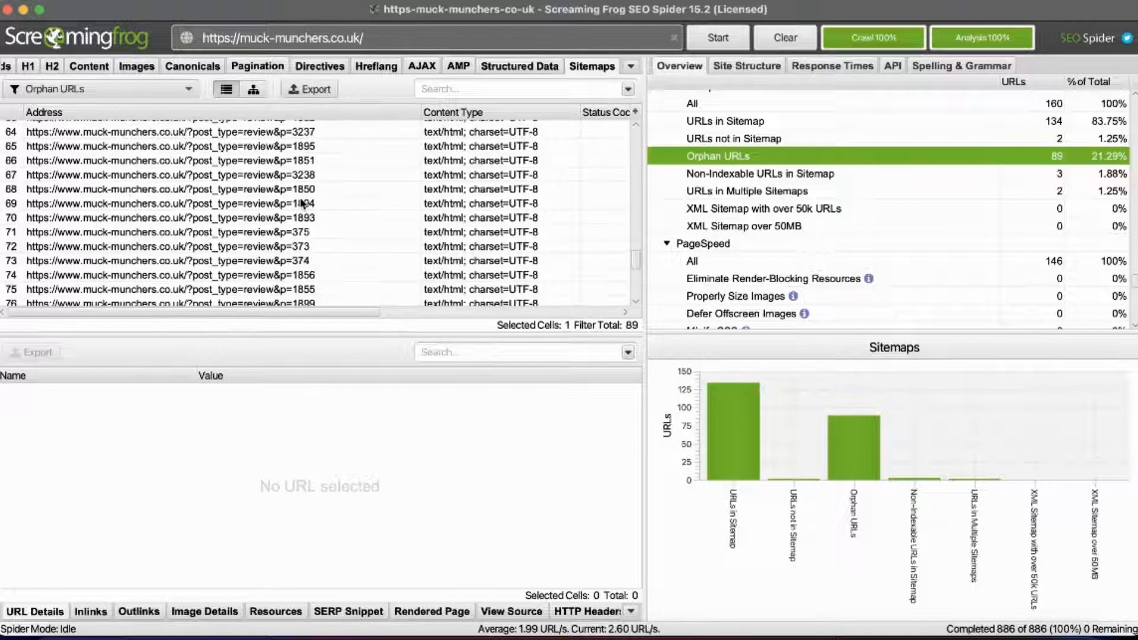
pyautogui.scroll(-15, 298, 208)
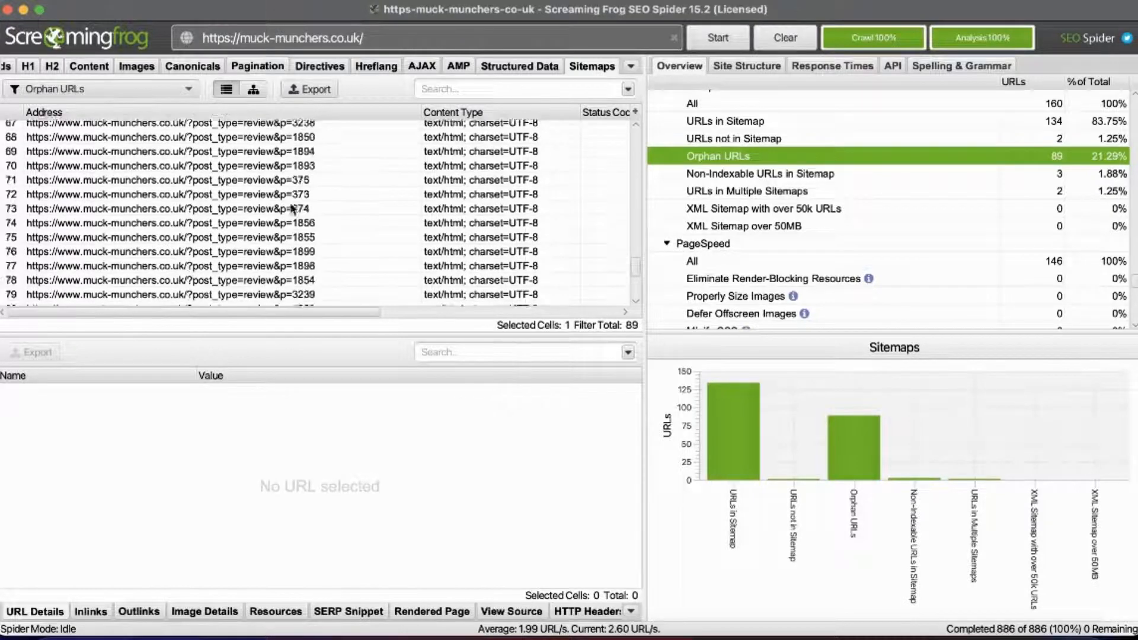
# Inspect the orphan pages good-and-bad-septic-tanks, we-support-the-nhs, your-muck-munchers-programme and what-is-a-septic-tank, including the inlinks of what-is-a-septic-tank.
pyautogui.moveTo(271, 298); pyautogui.dragTo(260, 257)
pyautogui.click(244, 272)
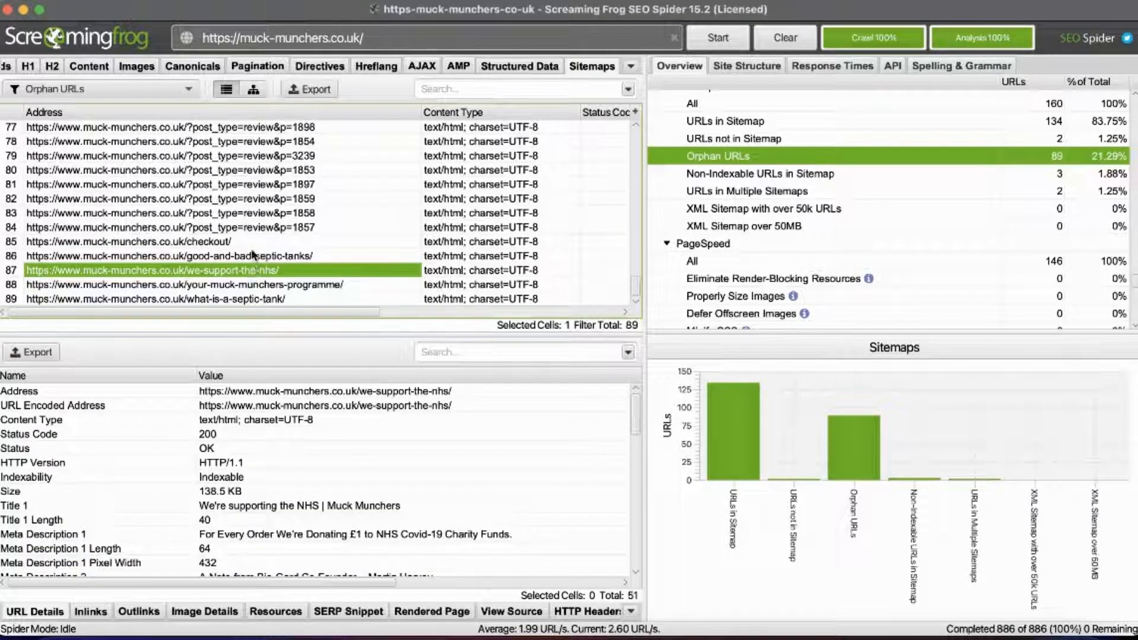
pyautogui.click(259, 256)
pyautogui.click(260, 284)
pyautogui.click(258, 298)
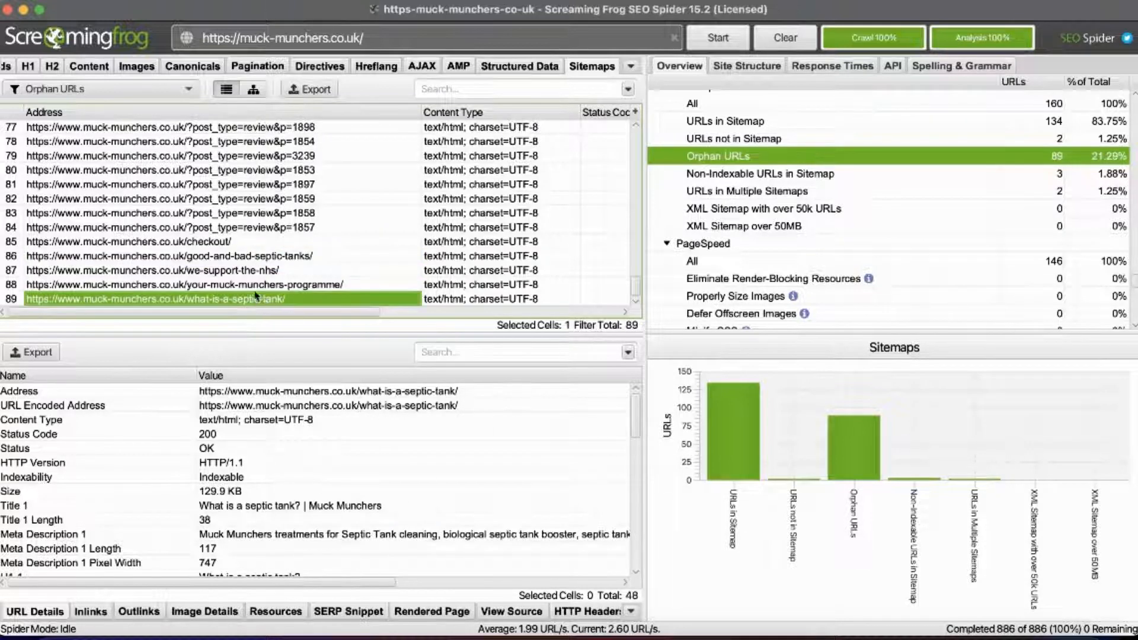
pyautogui.click(257, 257)
pyautogui.click(261, 283)
pyautogui.click(265, 270)
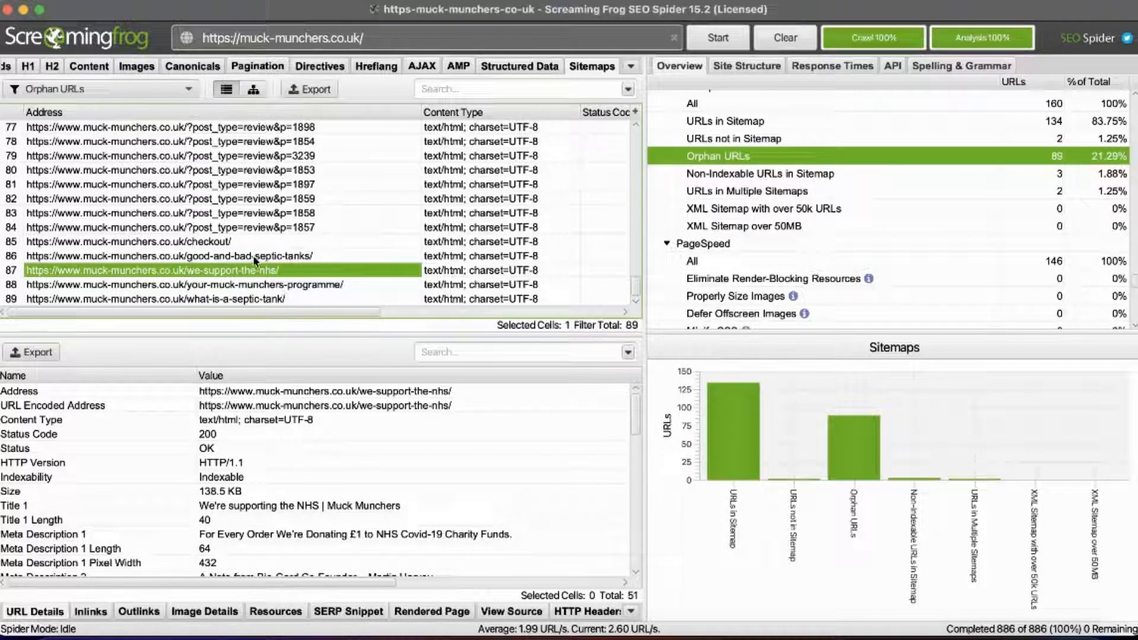
pyautogui.click(261, 299)
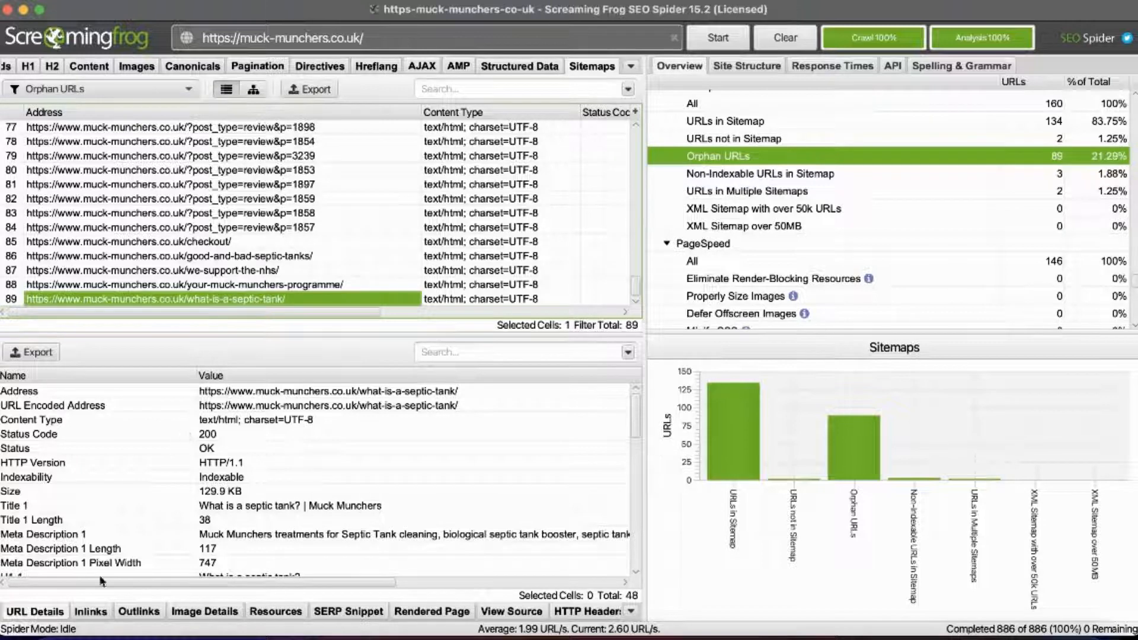
pyautogui.click(83, 614)
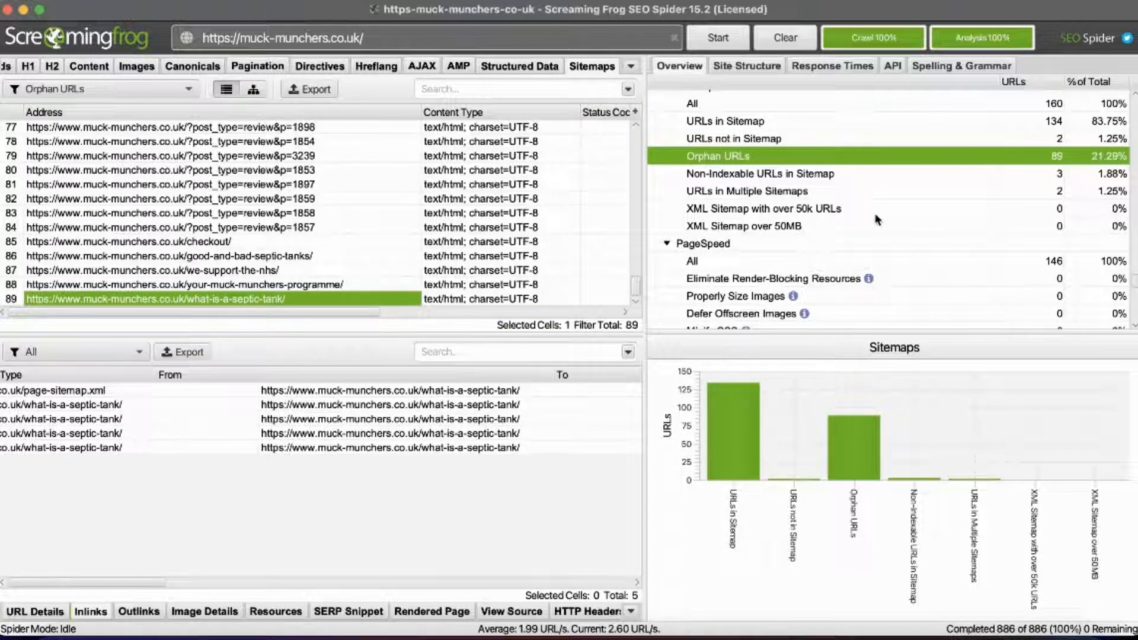
# Review the Sitemaps report's URLs in Multiple Sitemaps and Non-Indexable URLs in Sitemap, highlighting the basket, my-account and checkout pages.
pyautogui.click(803, 195)
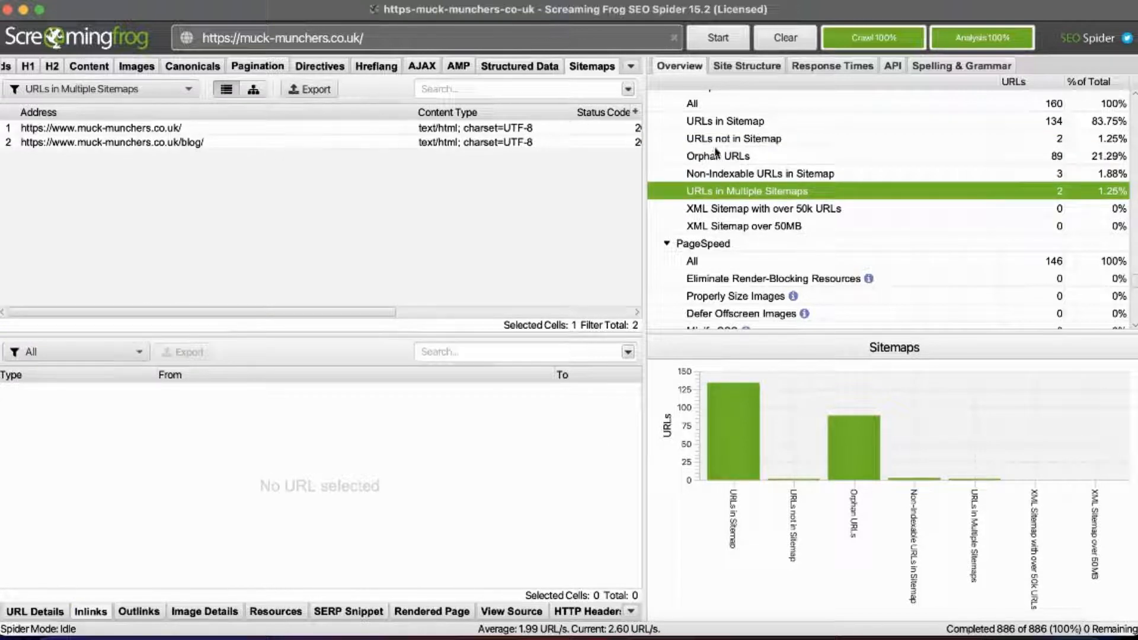
pyautogui.click(793, 175)
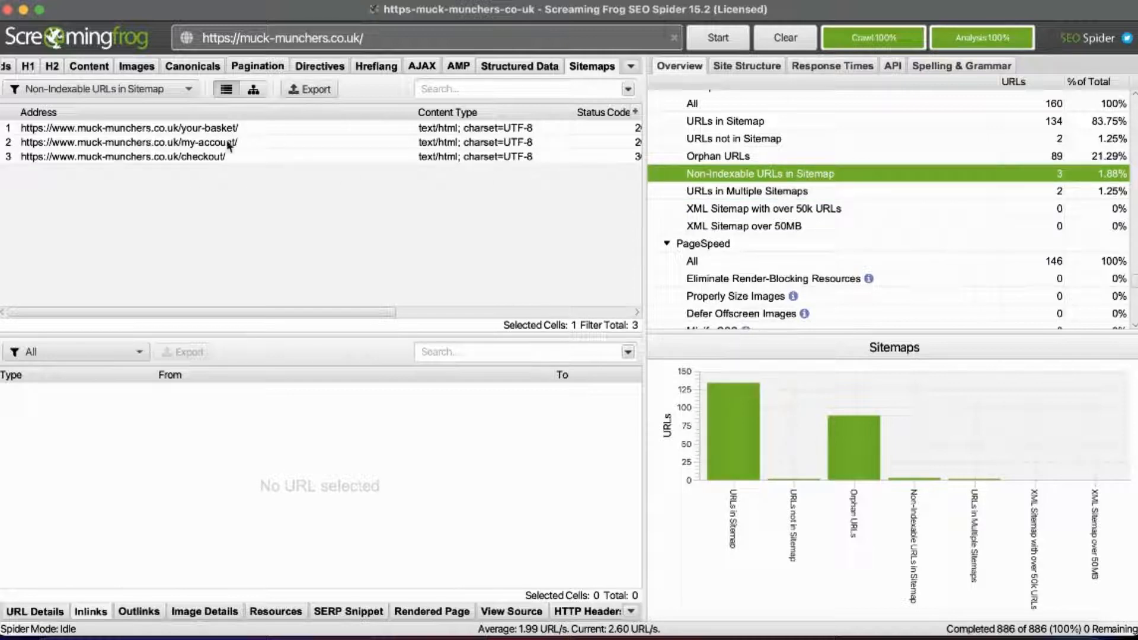
pyautogui.moveTo(237, 128); pyautogui.dragTo(228, 156)
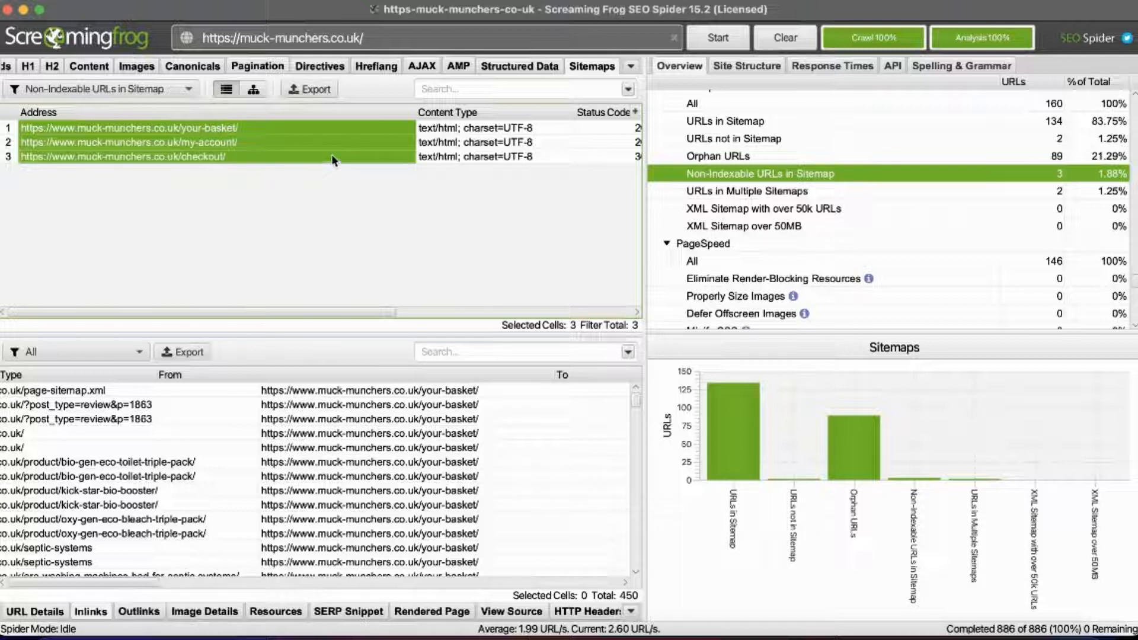
pyautogui.click(813, 196)
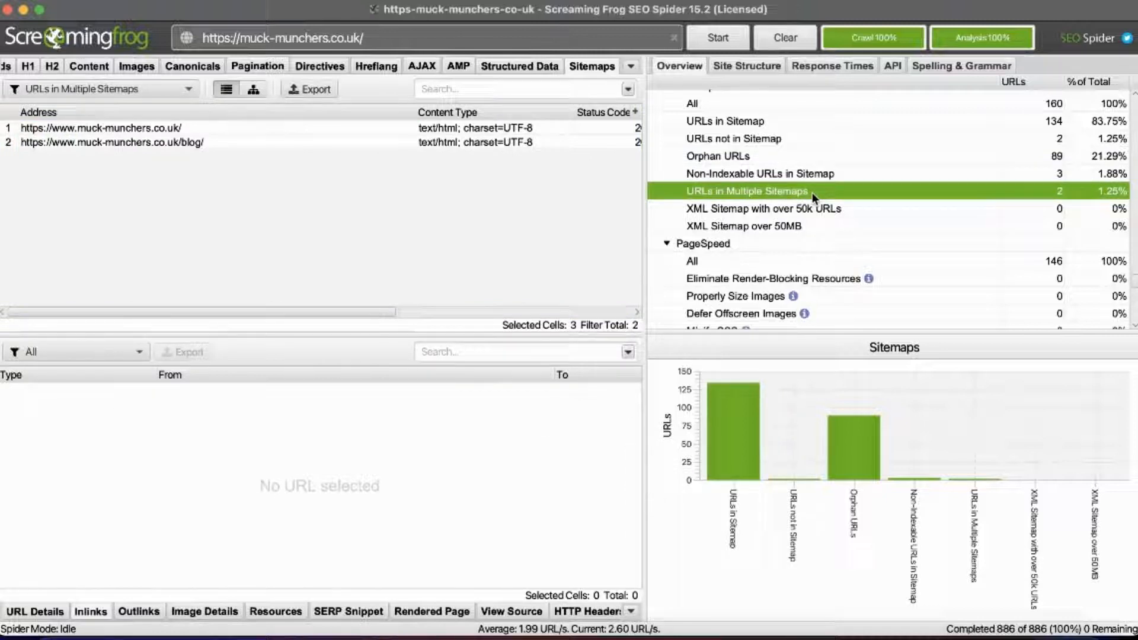
pyautogui.click(826, 175)
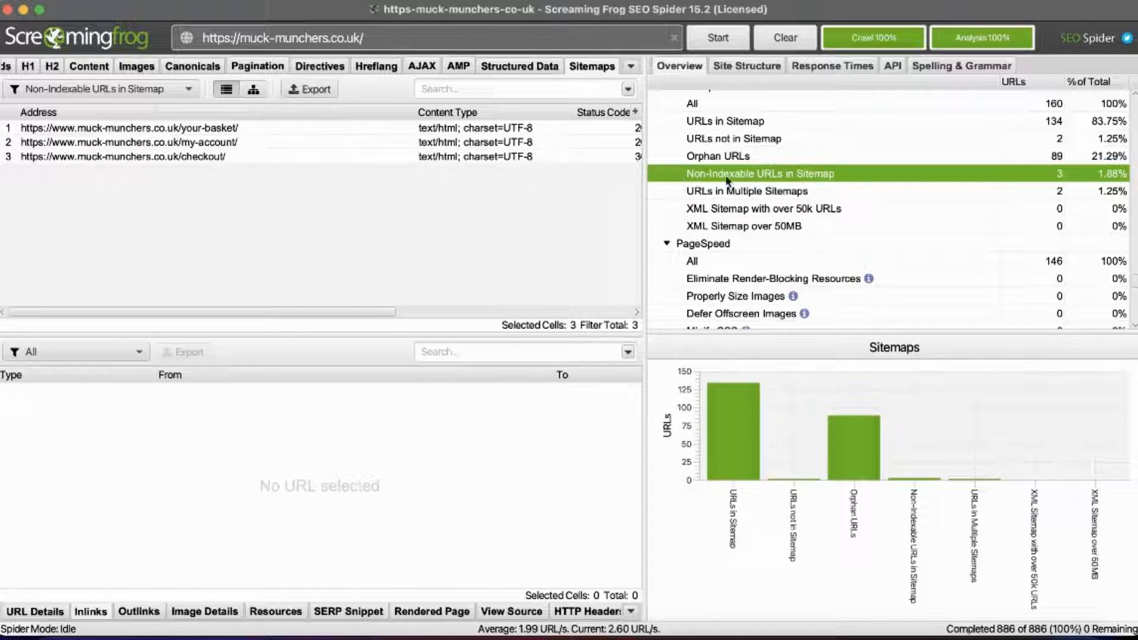
# Skim the remaining crawl overview sections, from PageSpeed through Custom Search, Analytics, Search Console and Link Metrics, and return to the Summary.
pyautogui.scroll(-10, 831, 200)
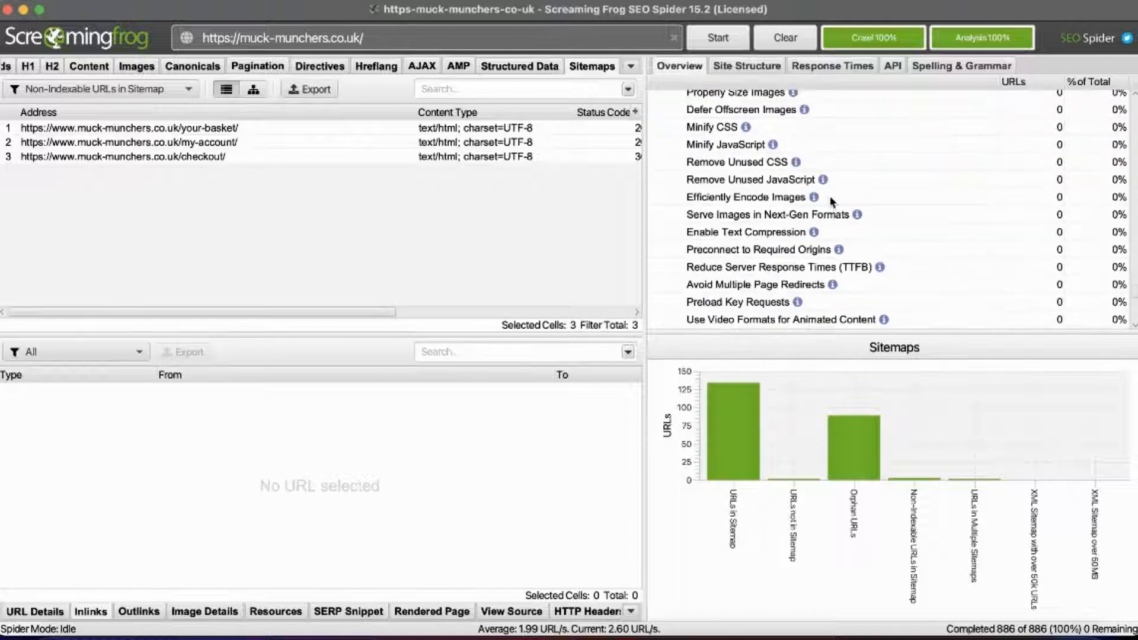
pyautogui.scroll(5, 831, 201)
pyautogui.scroll(-2, 832, 200)
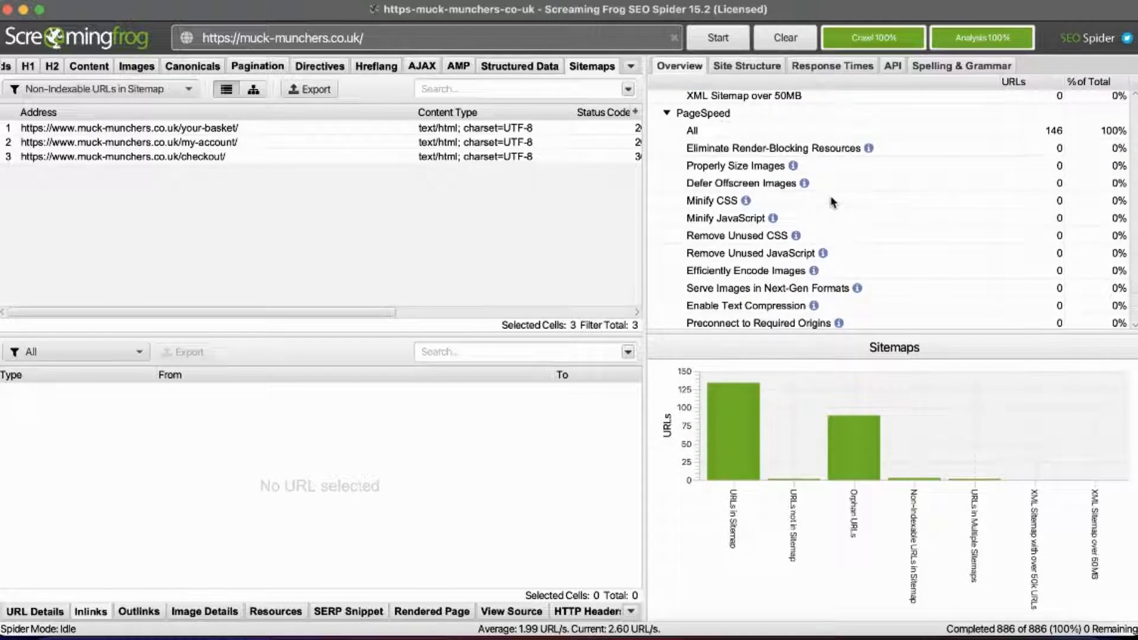
pyautogui.scroll(-10, 831, 201)
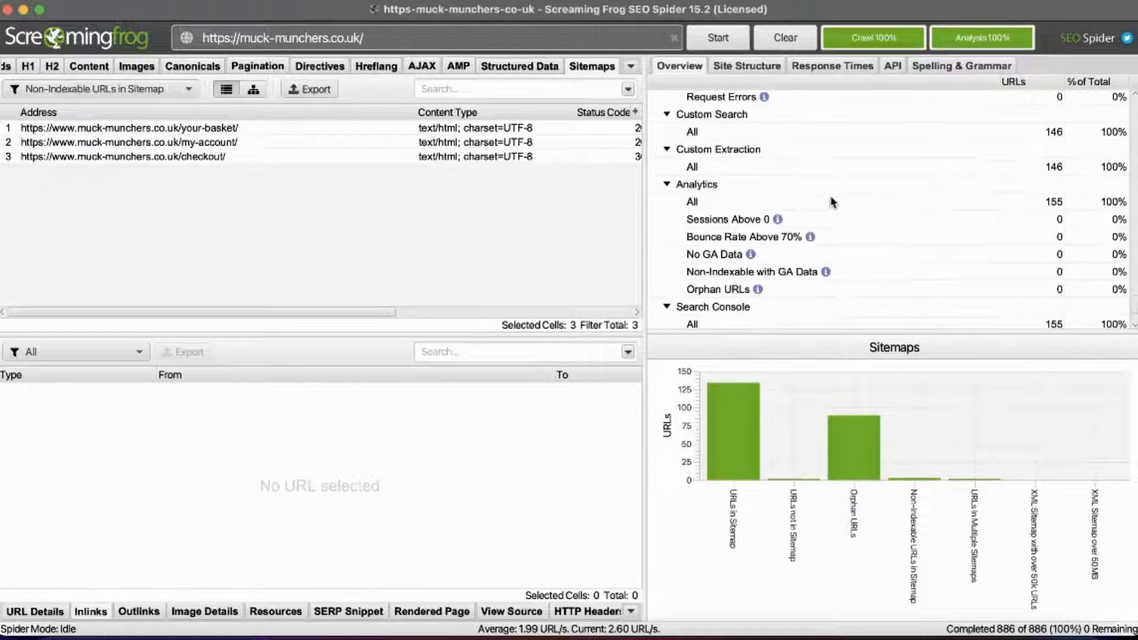
pyautogui.scroll(-5, 831, 201)
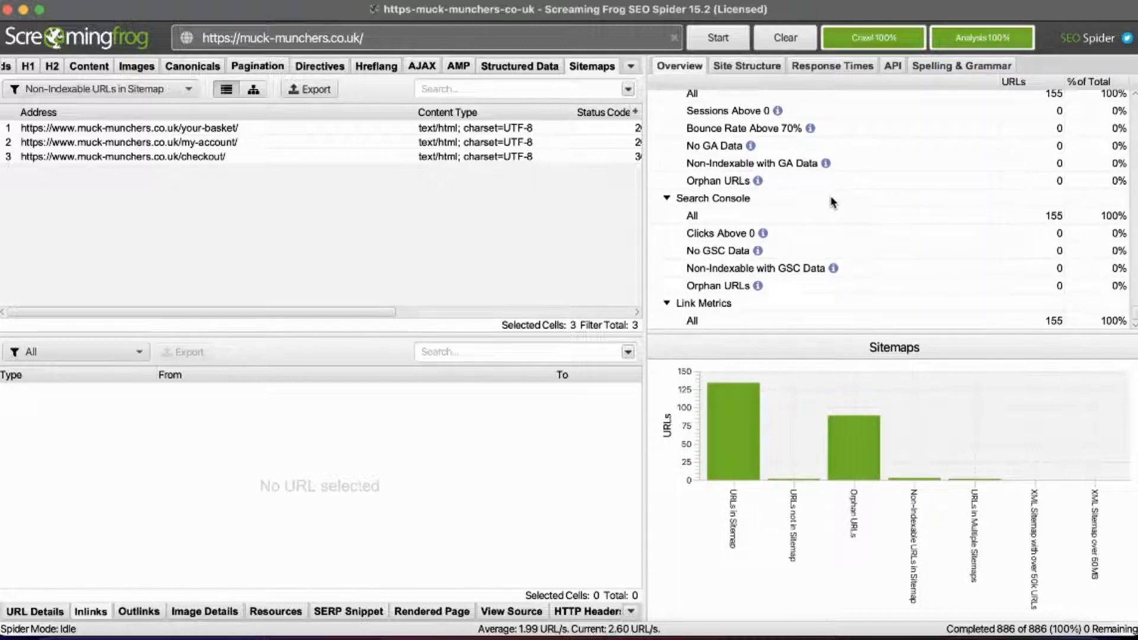
pyautogui.scroll(15, 832, 202)
pyautogui.scroll(20, 831, 204)
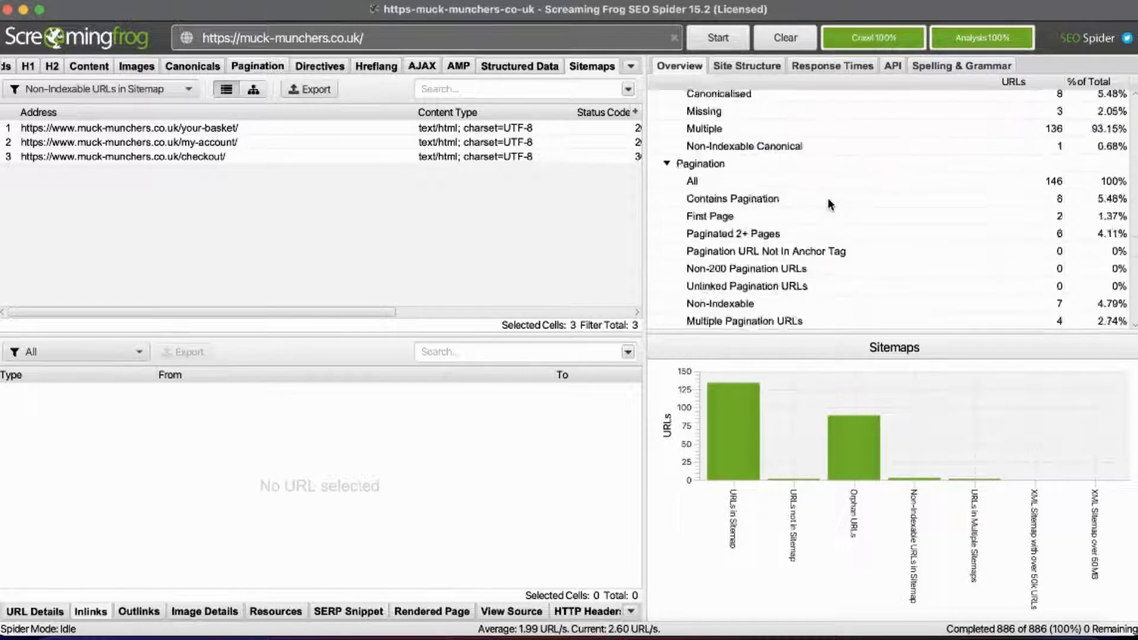
pyautogui.scroll(3, 829, 204)
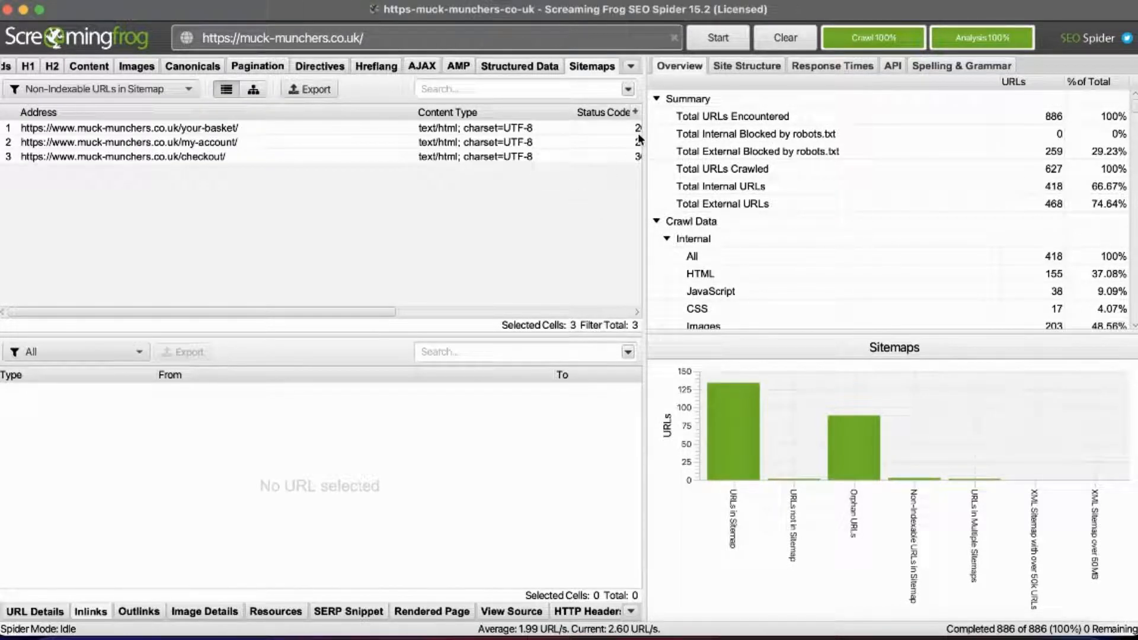
# Review the crawl's site structure, crawl depth chart and response times, and check the spelling and grammar report.
pyautogui.click(763, 69)
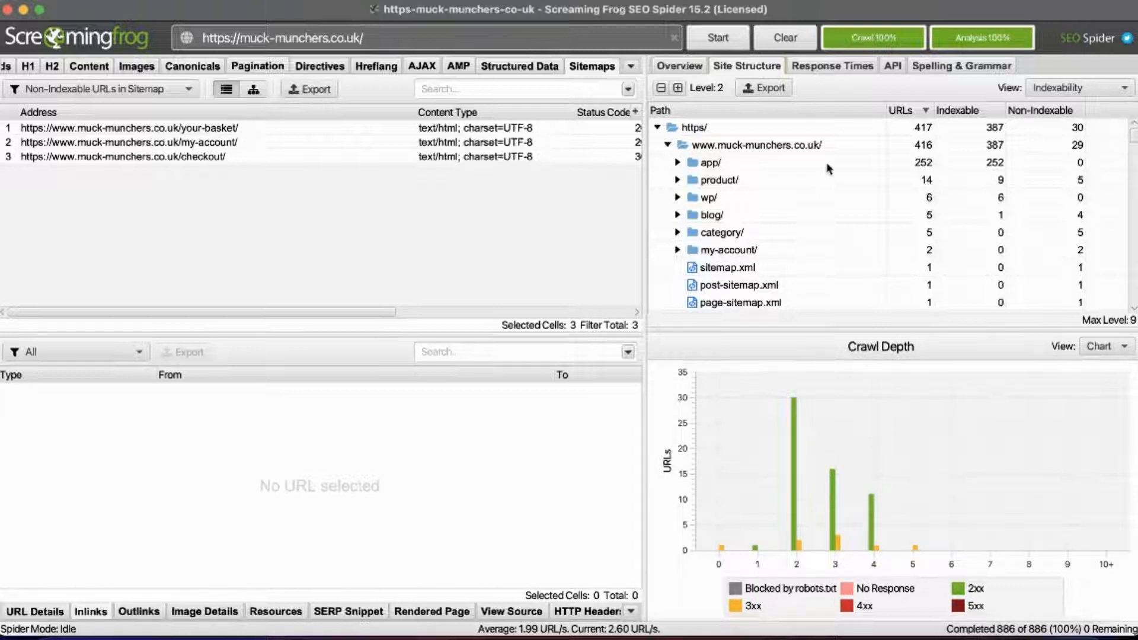
pyautogui.click(823, 66)
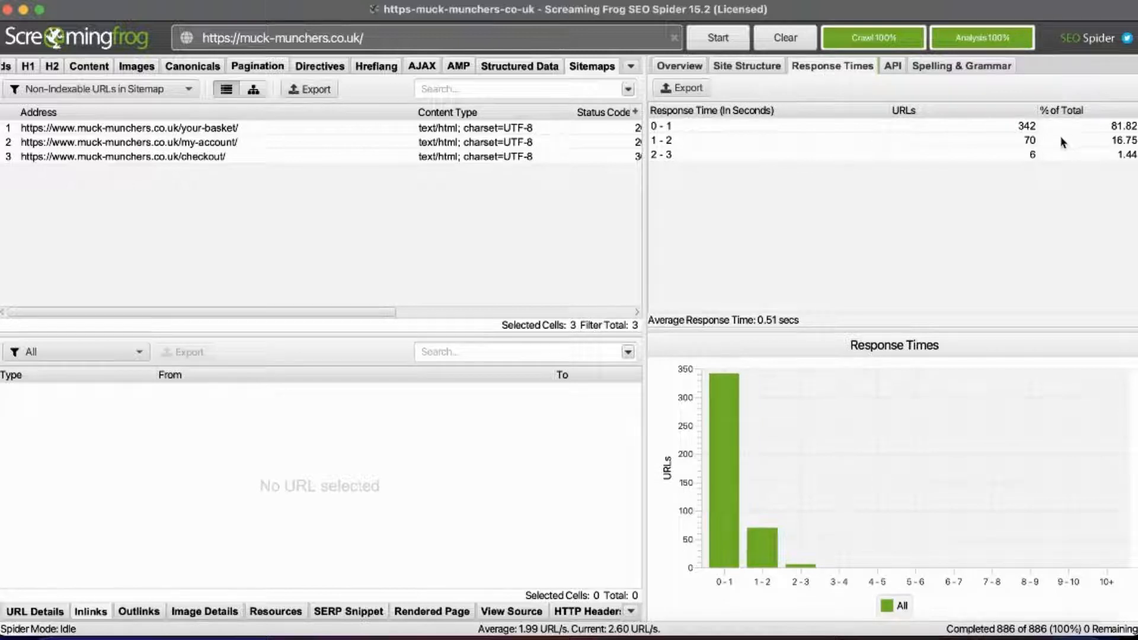
pyautogui.click(948, 68)
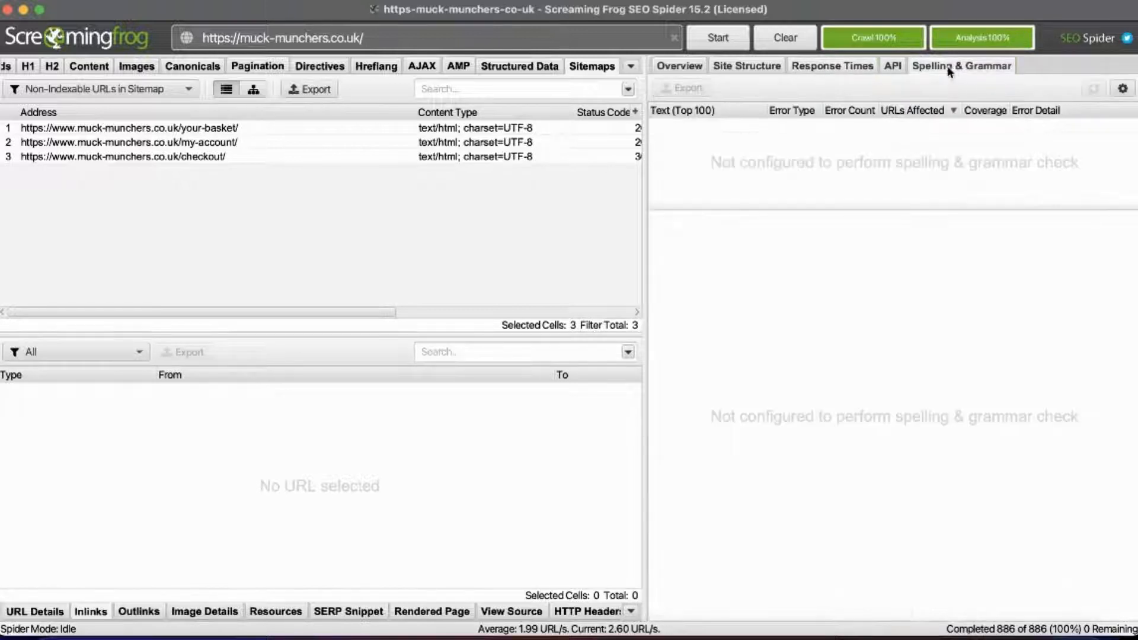
pyautogui.click(833, 67)
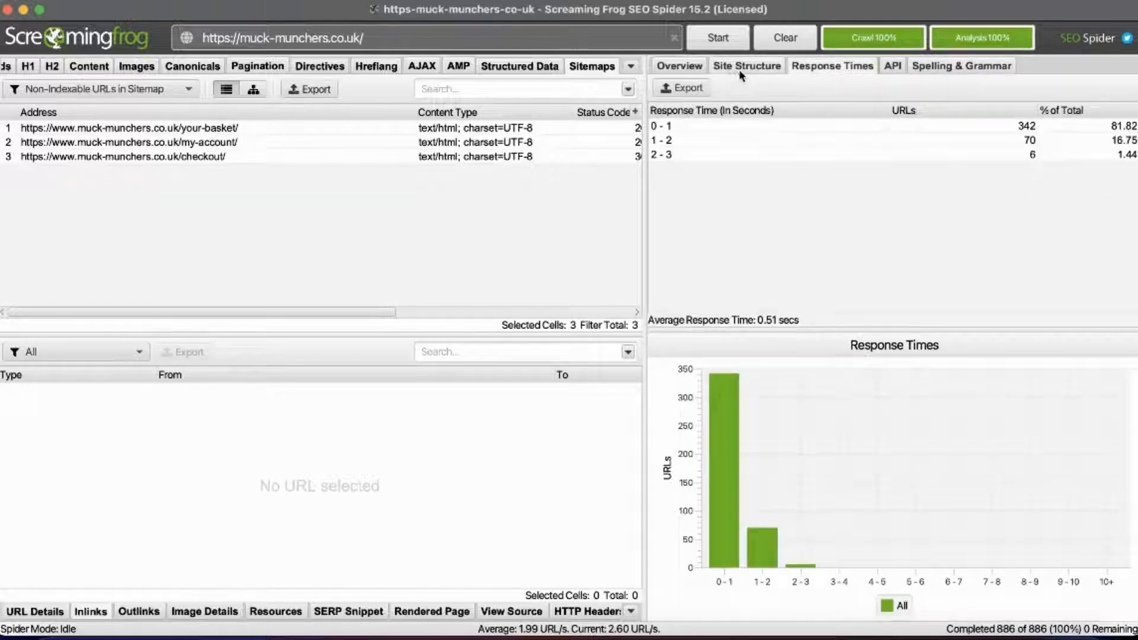
pyautogui.click(746, 66)
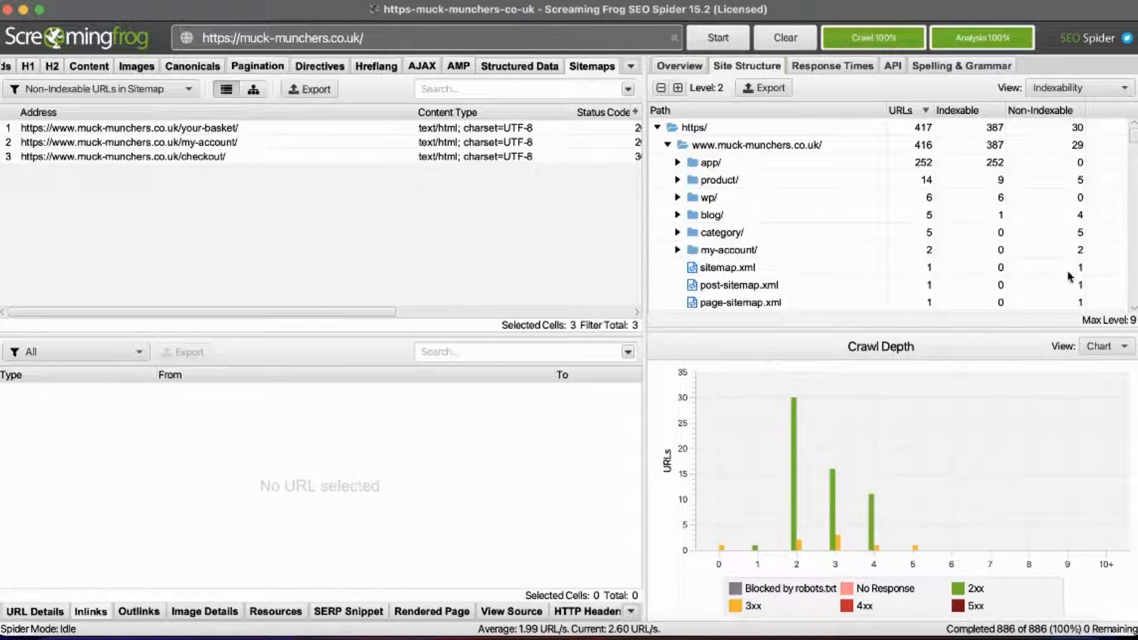
pyautogui.click(692, 66)
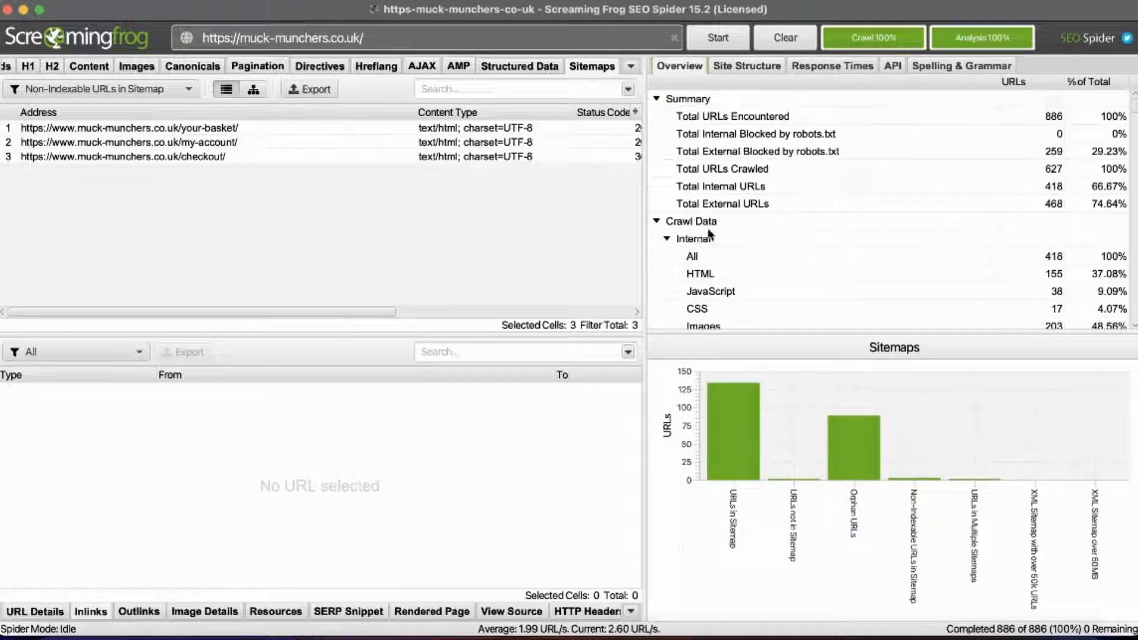
pyautogui.click(728, 273)
pyautogui.click(157, 134)
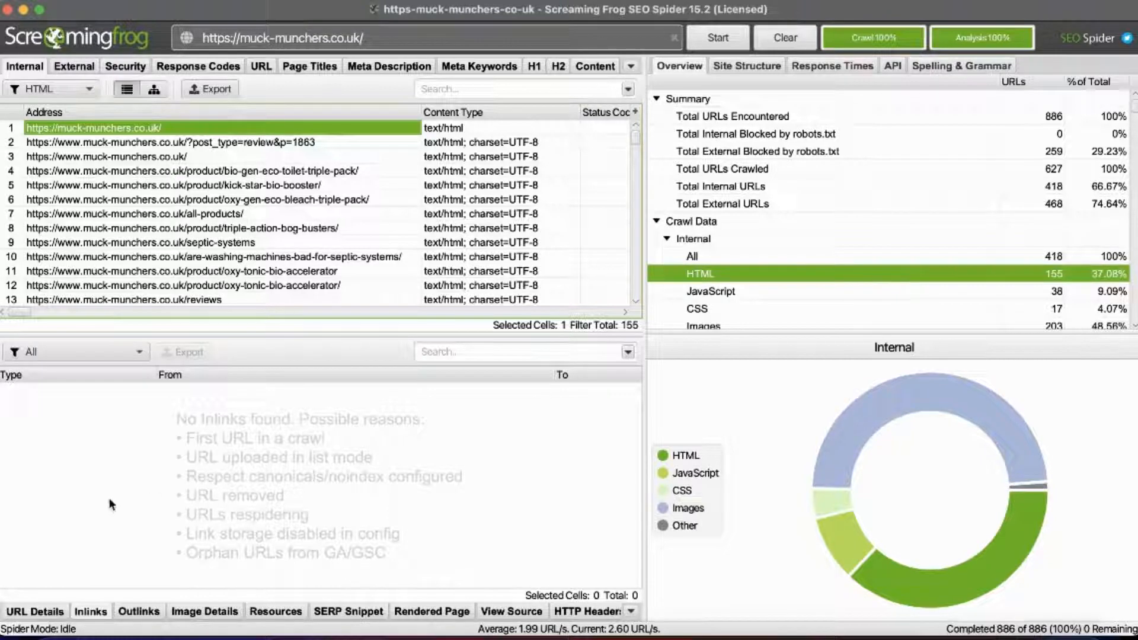
pyautogui.click(42, 612)
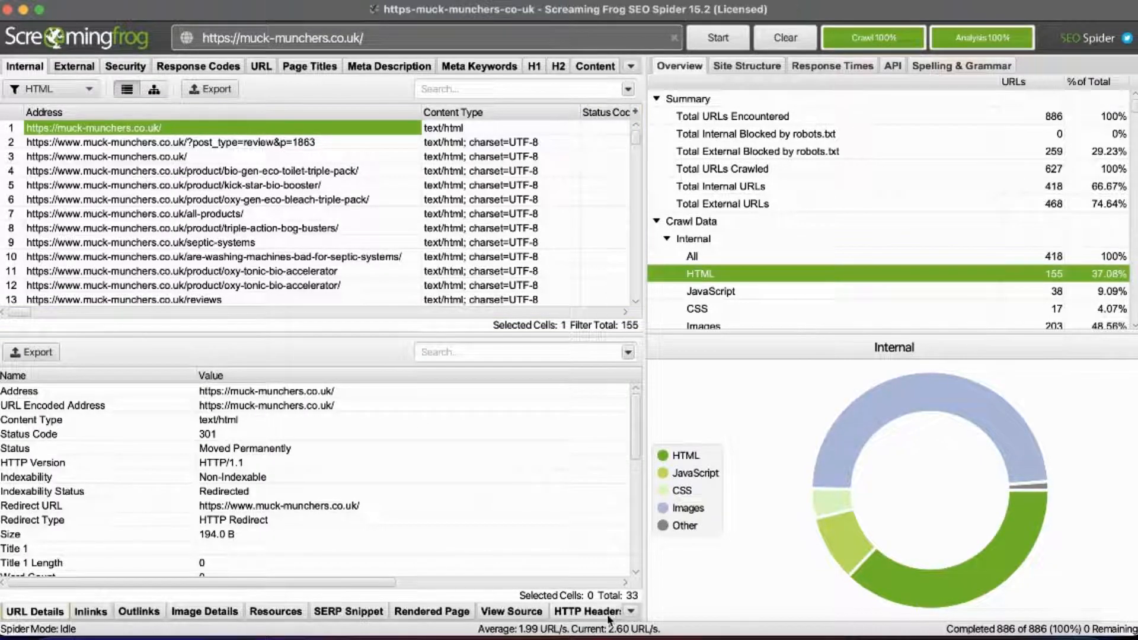
pyautogui.click(631, 611)
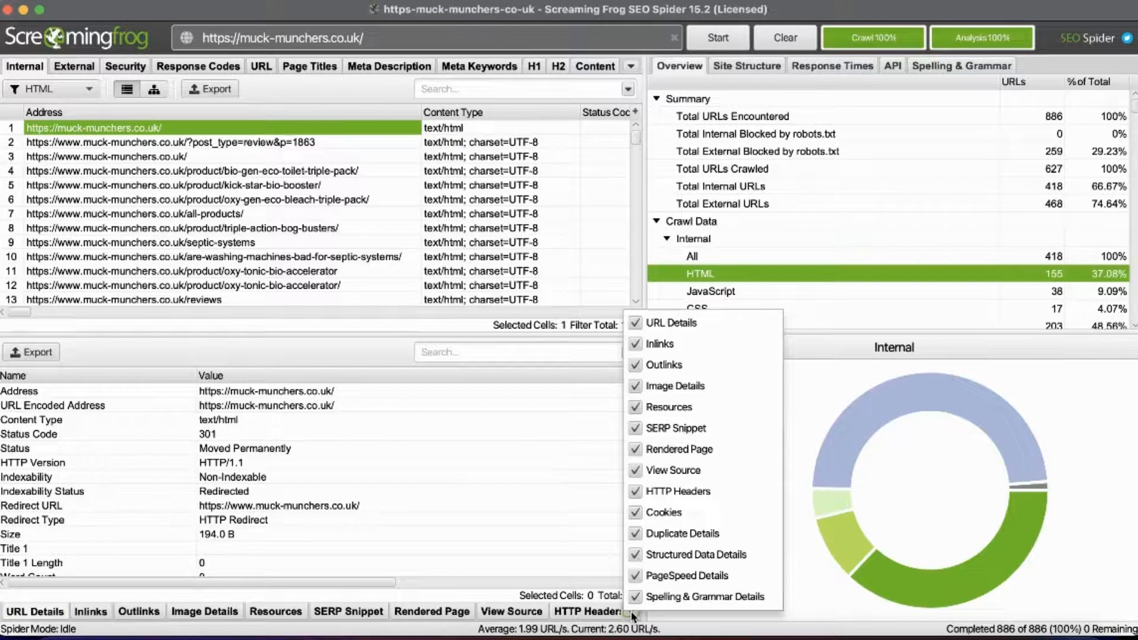
pyautogui.click(418, 611)
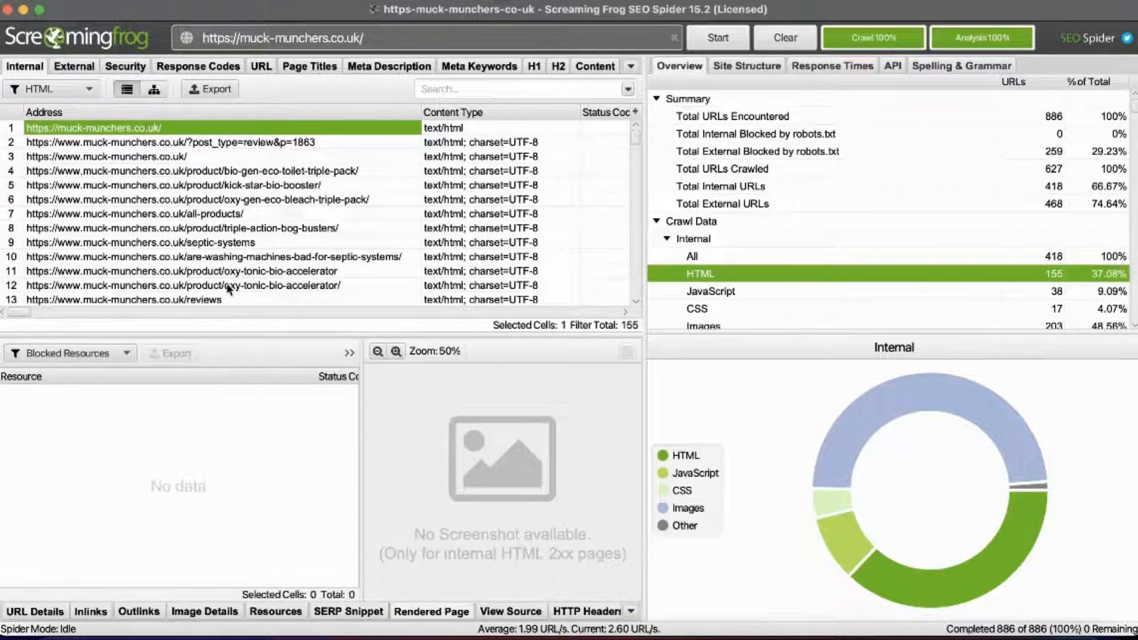
pyautogui.click(220, 184)
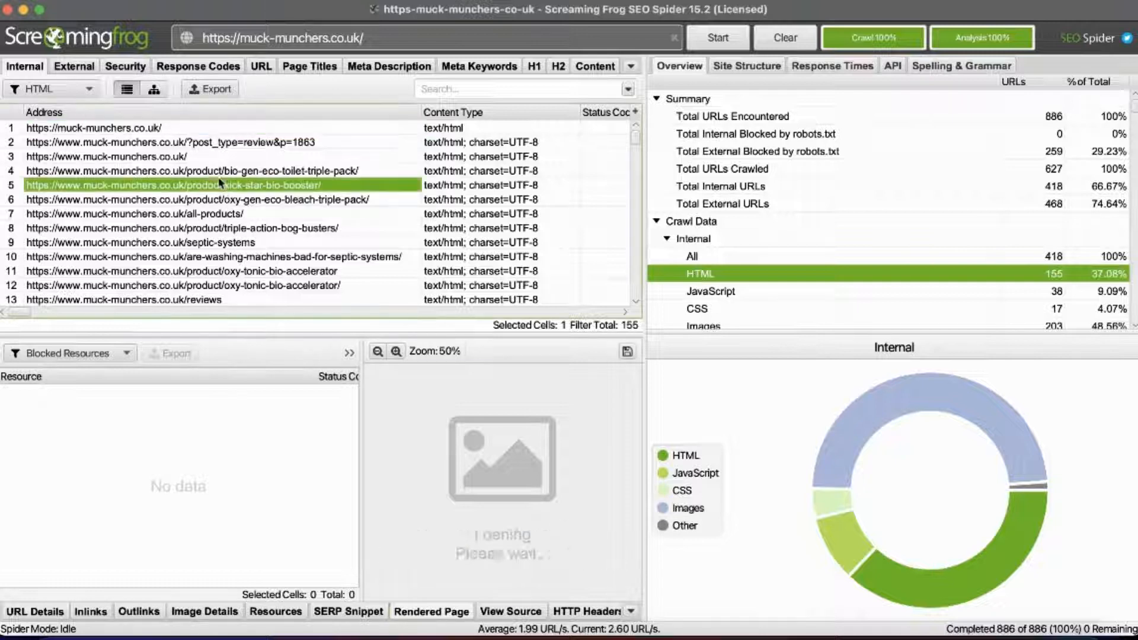
pyautogui.click(184, 128)
pyautogui.click(173, 144)
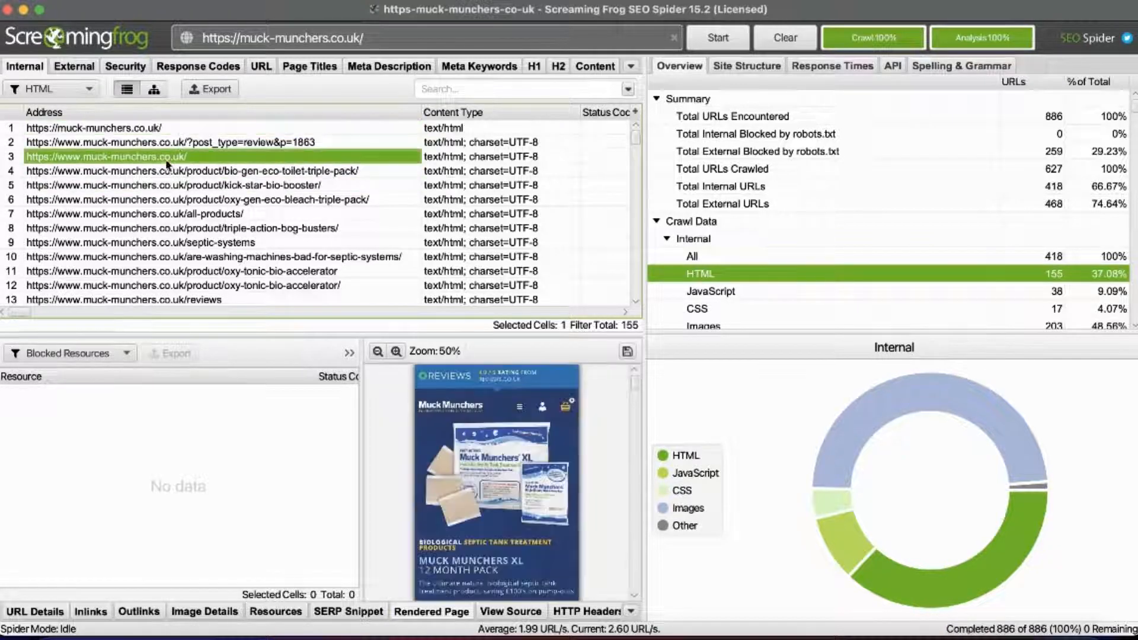
pyautogui.click(93, 129)
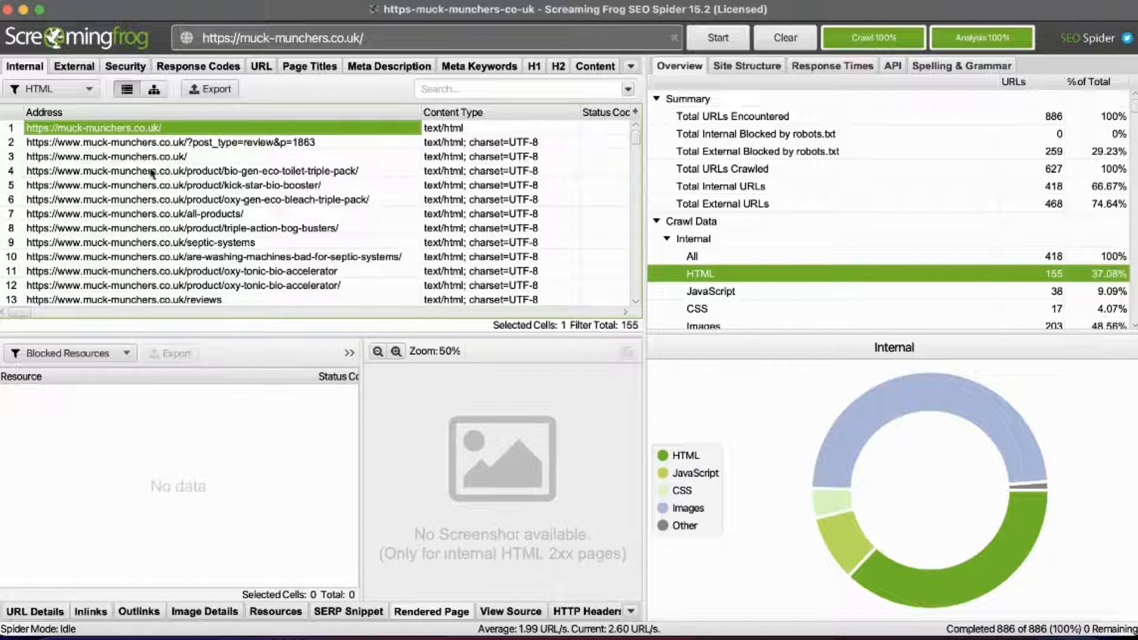
pyautogui.click(115, 157)
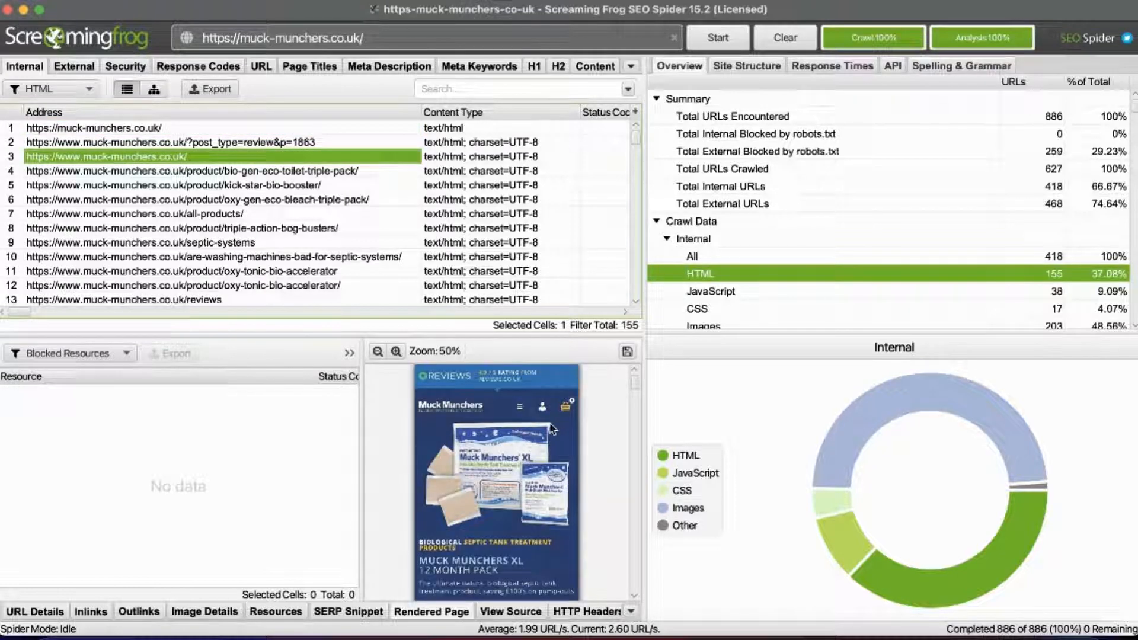
# Look through the full rendered screenshot of the www homepage and return to its start.
pyautogui.scroll(-8, 542, 432)
pyautogui.scroll(-10, 542, 434)
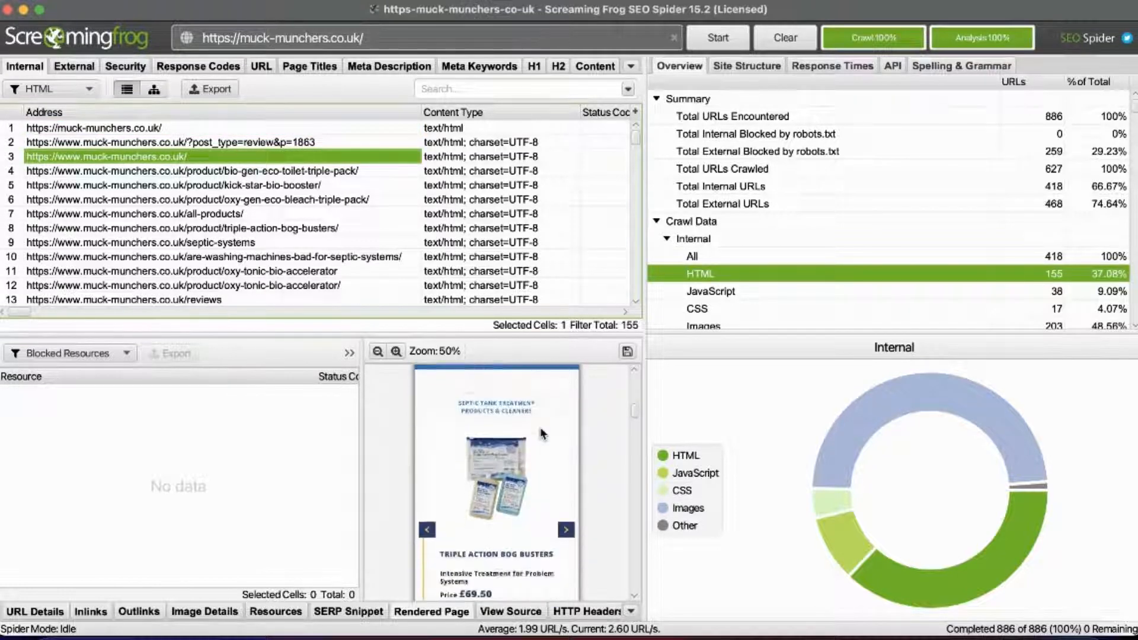
pyautogui.scroll(-10, 522, 457)
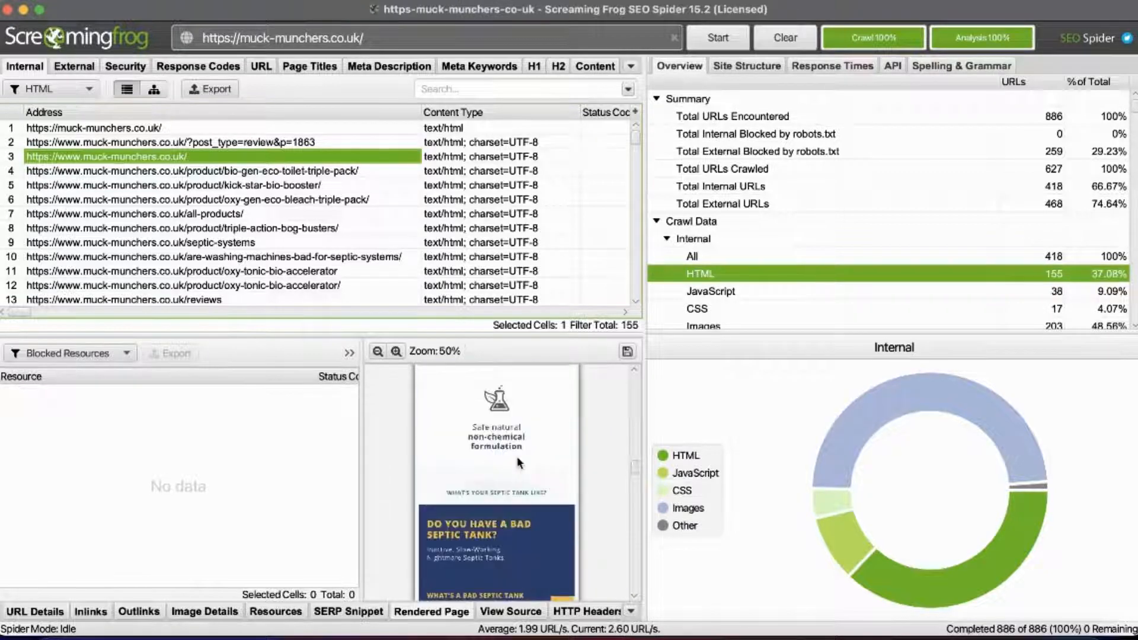
pyautogui.scroll(-10, 514, 467)
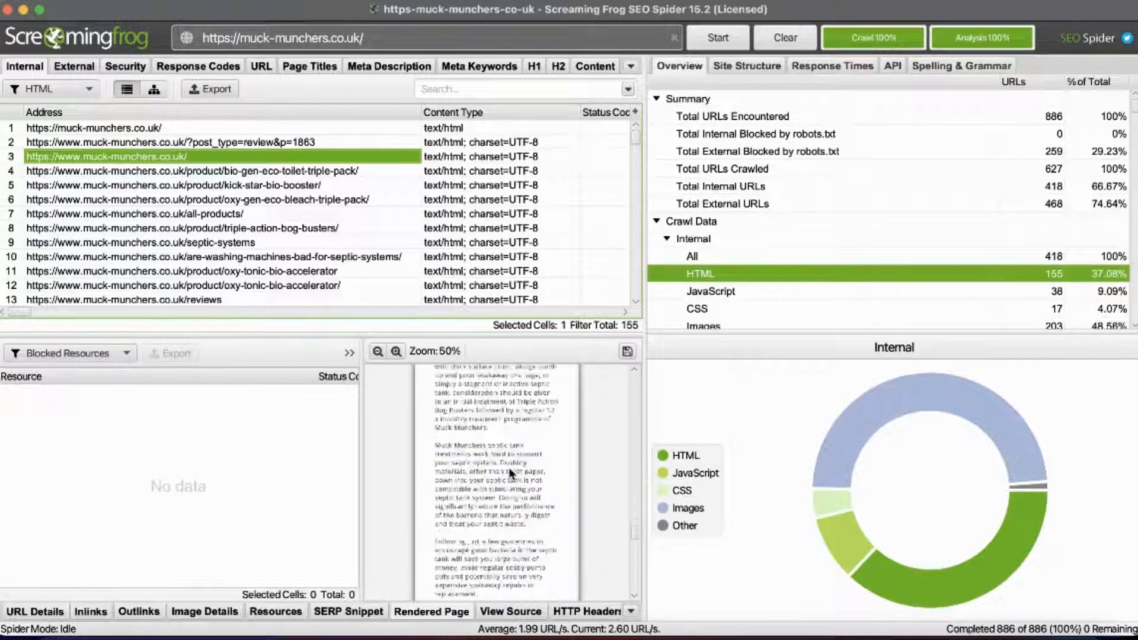
pyautogui.scroll(-10, 502, 474)
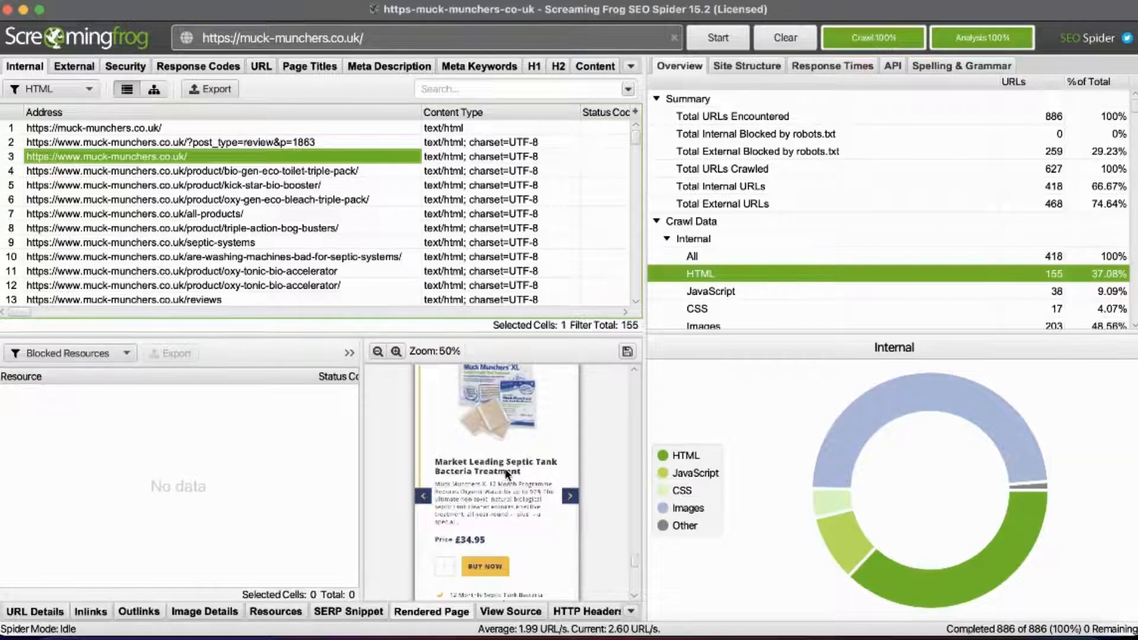
pyautogui.scroll(20, 508, 473)
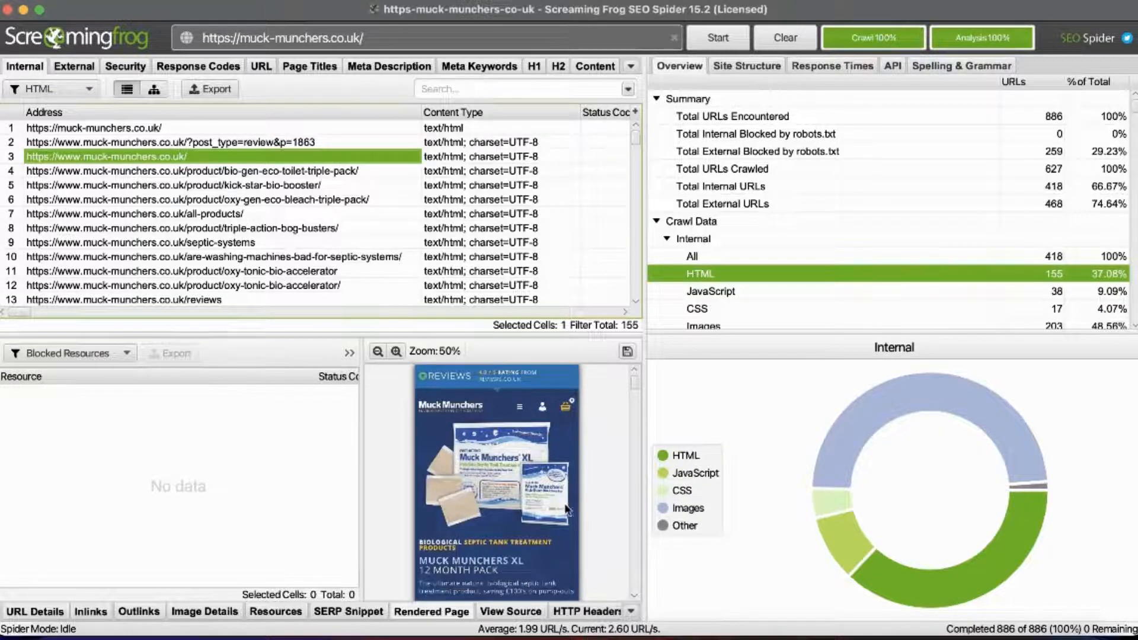
# Check the rendered screenshots of the /septic-systems/ and /terms-conditions/ pages.
pyautogui.scroll(-3, 209, 168)
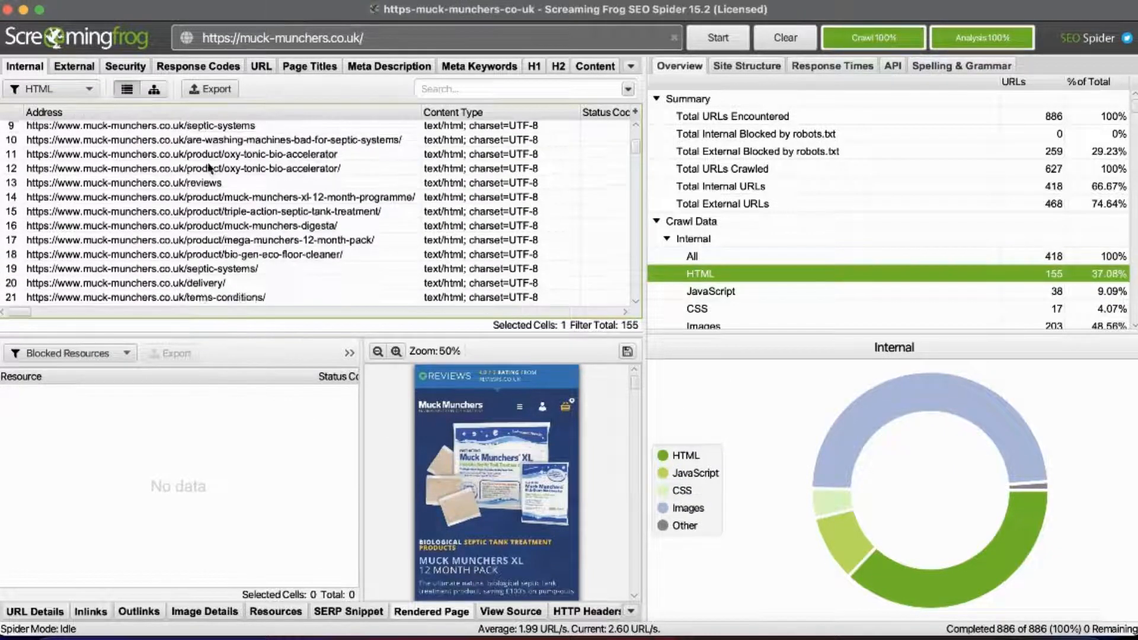
pyautogui.scroll(-15, 208, 168)
pyautogui.scroll(6, 204, 180)
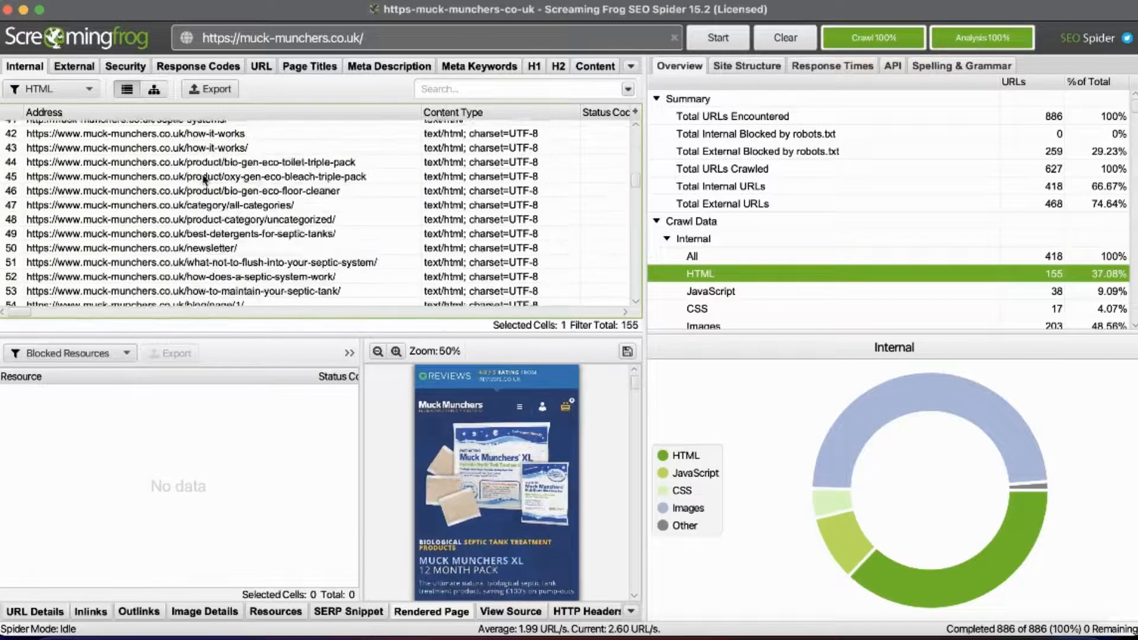
pyautogui.scroll(10, 204, 180)
pyautogui.click(203, 172)
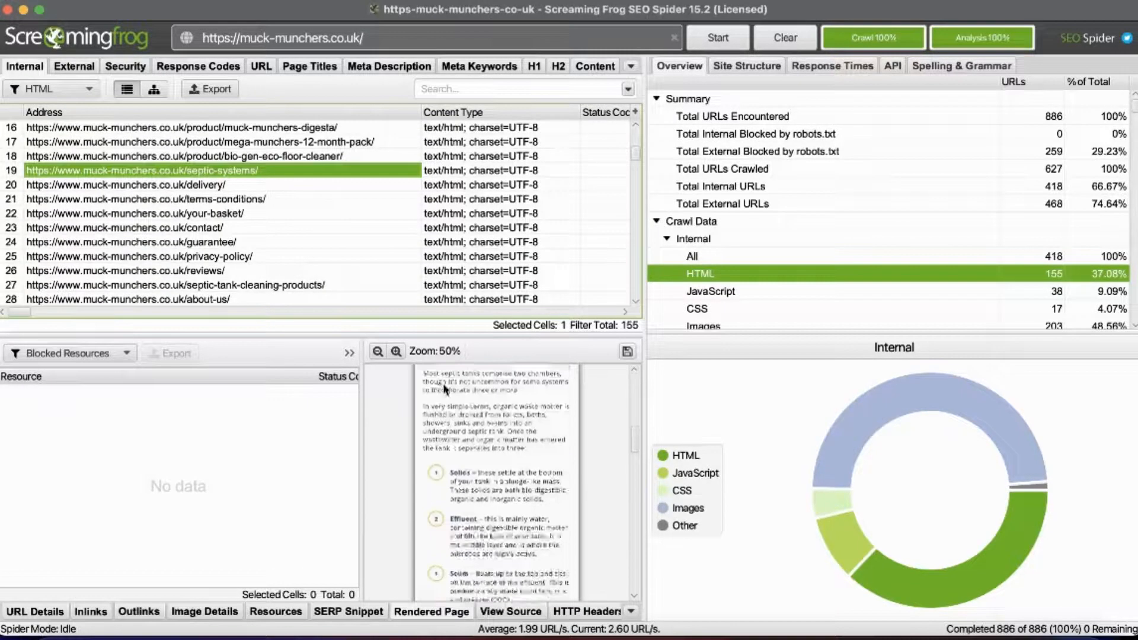
pyautogui.click(159, 200)
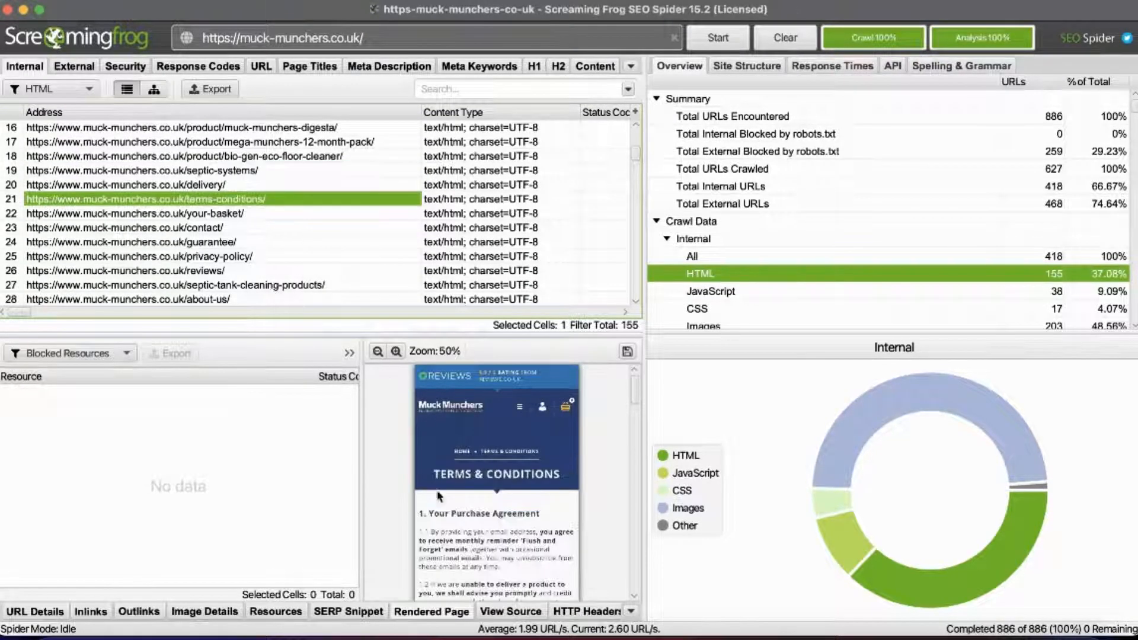
pyautogui.scroll(-10, 439, 495)
pyautogui.scroll(10, 427, 474)
pyautogui.moveTo(20, 312)
pyautogui.mouseDown()
pyautogui.moveTo(56, 310)
pyautogui.moveTo(15, 317)
pyautogui.mouseUp()
# View the source of the /terms-conditions/ page with differences shown, and compare its original and rendered HTML.
pyautogui.click(510, 611)
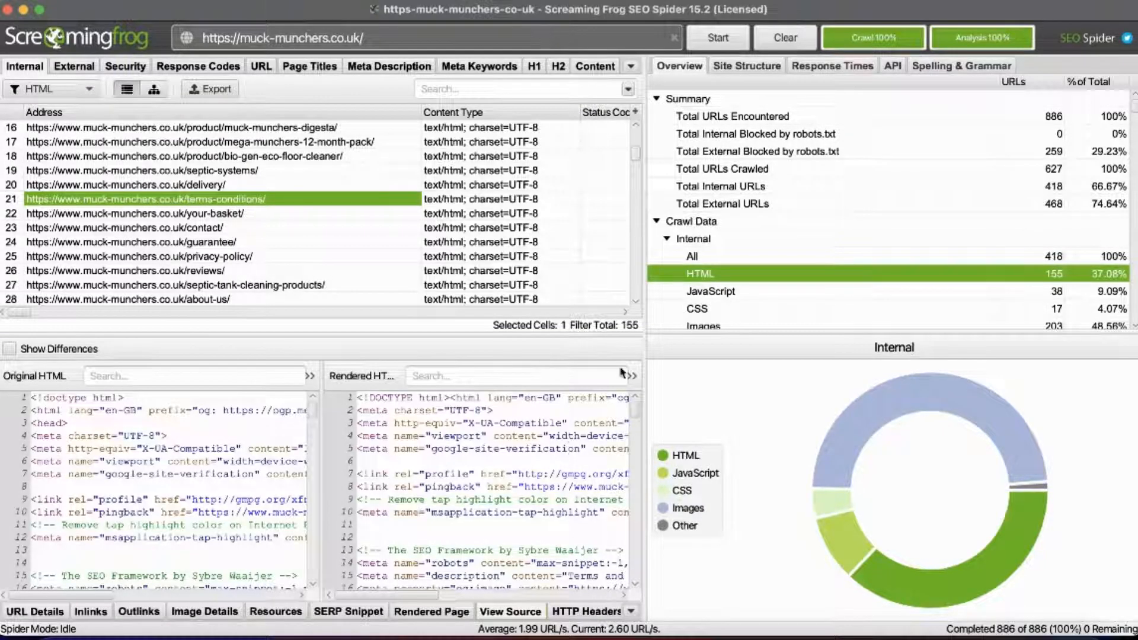
pyautogui.click(9, 349)
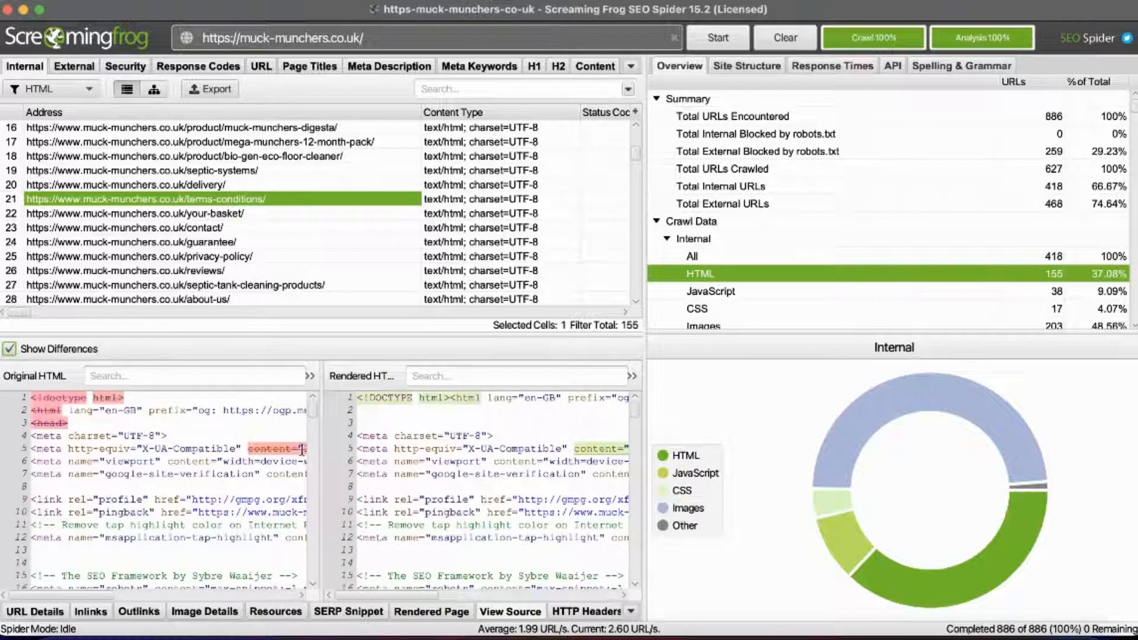
pyautogui.scroll(-5, 364, 484)
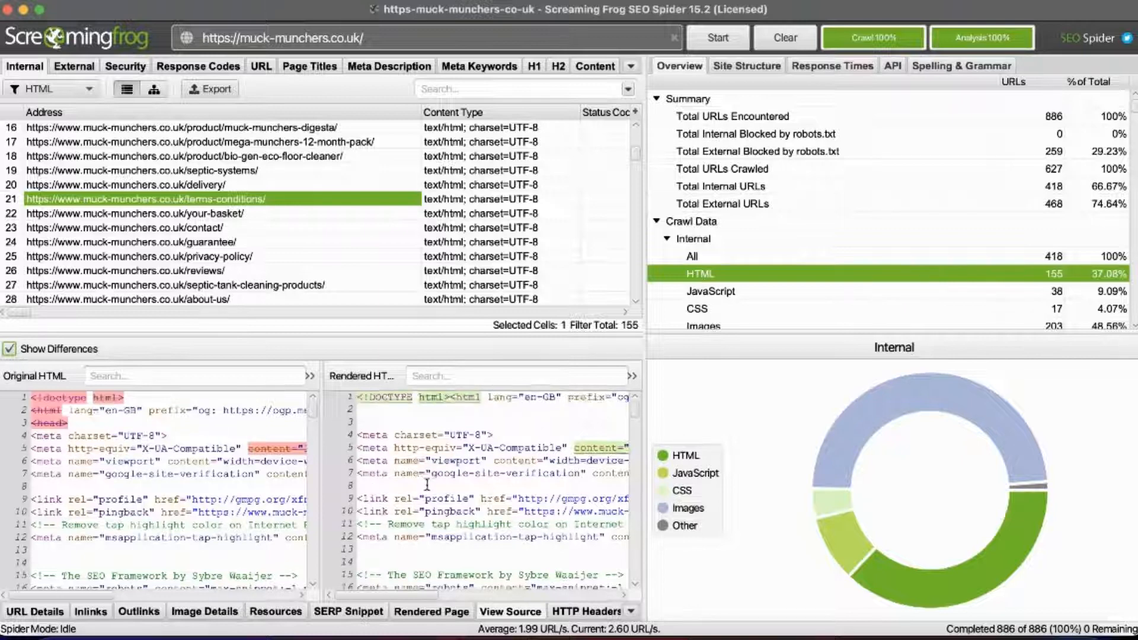
pyautogui.scroll(-3, 206, 514)
pyautogui.scroll(-3, 206, 514)
pyautogui.scroll(-5, 507, 479)
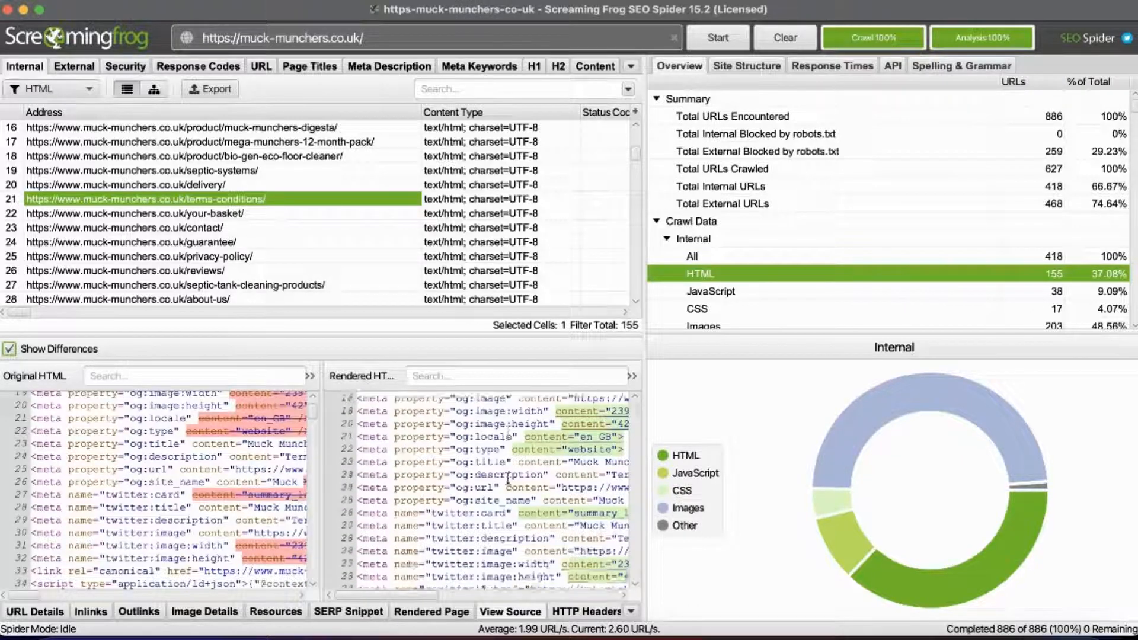
pyautogui.scroll(-15, 290, 489)
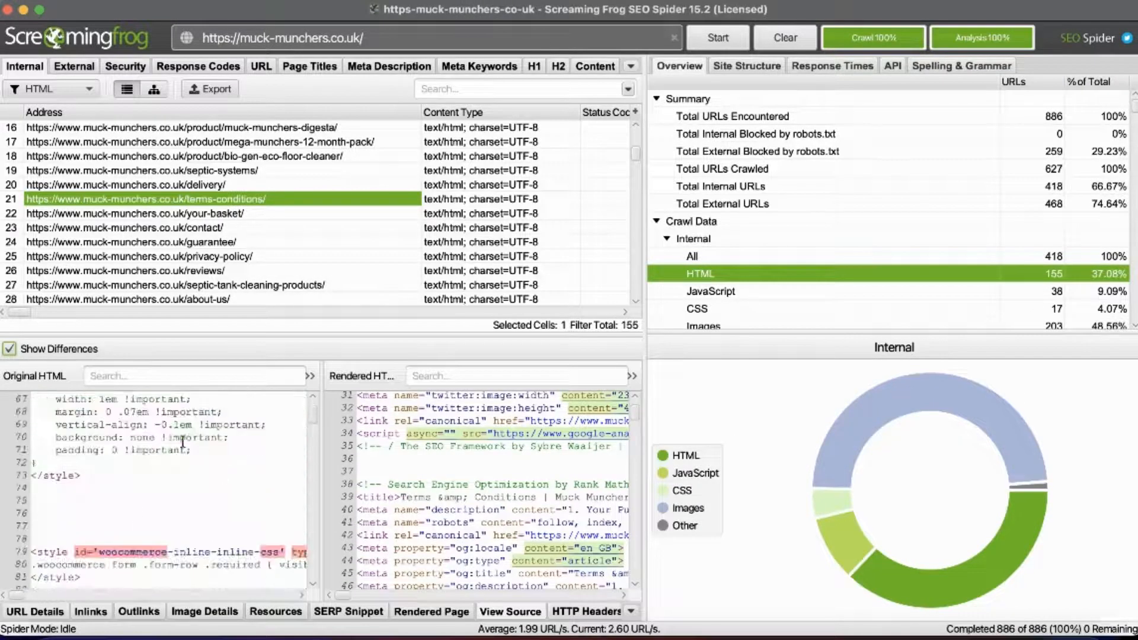
pyautogui.scroll(-10, 521, 491)
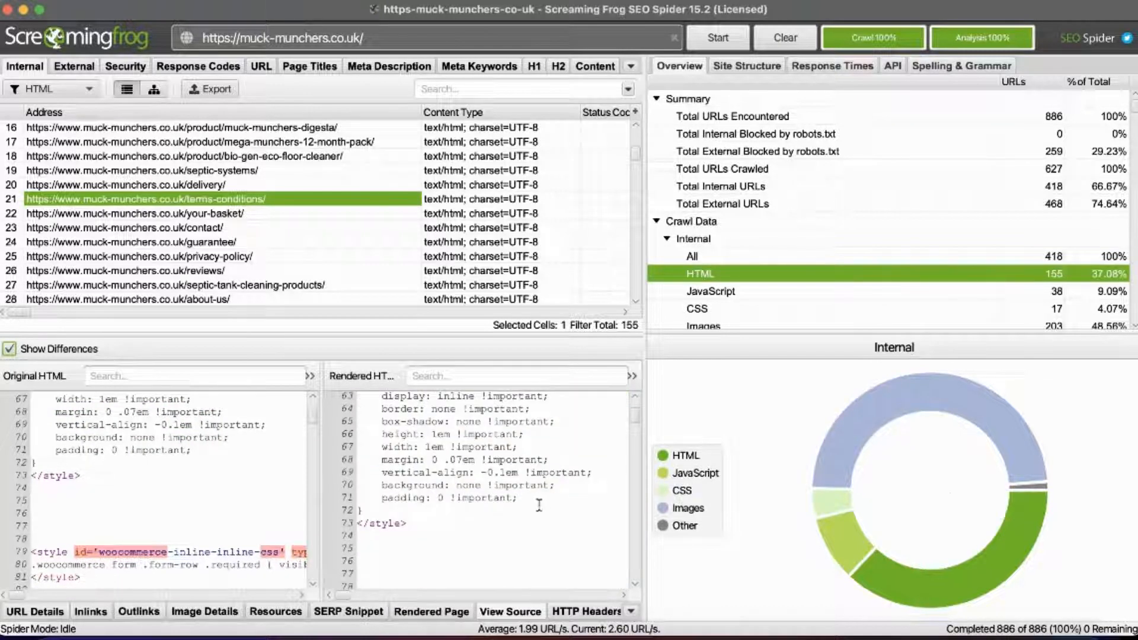
# Inspect the HTTP request and response headers of the /terms-conditions/ and /guarantee/ pages and check which other URL detail reports are available.
pyautogui.click(587, 611)
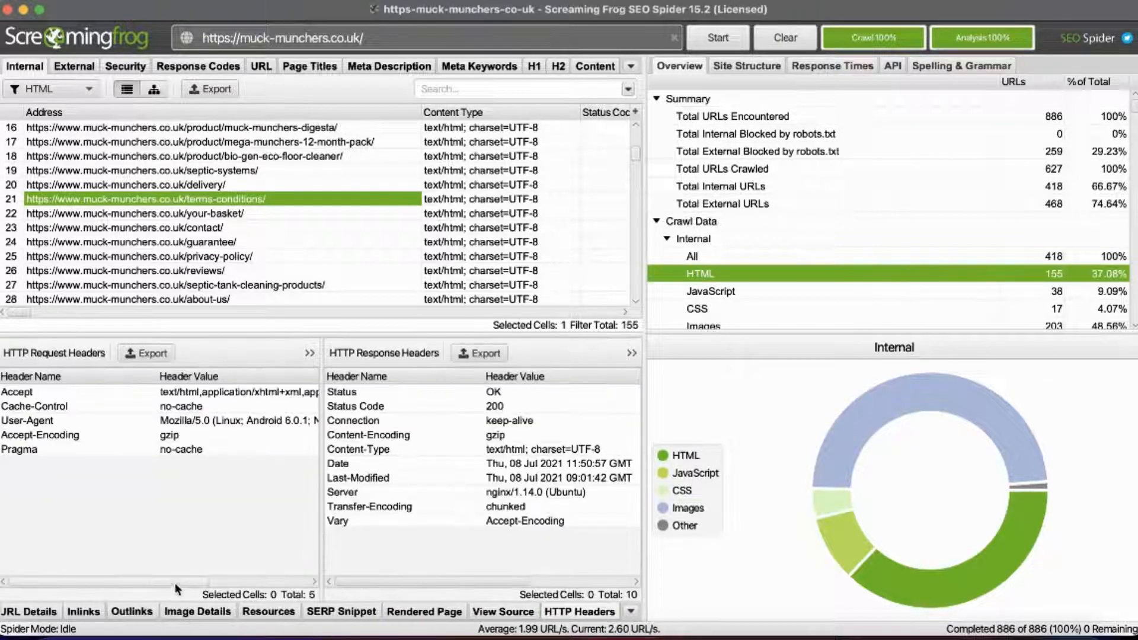
pyautogui.click(632, 611)
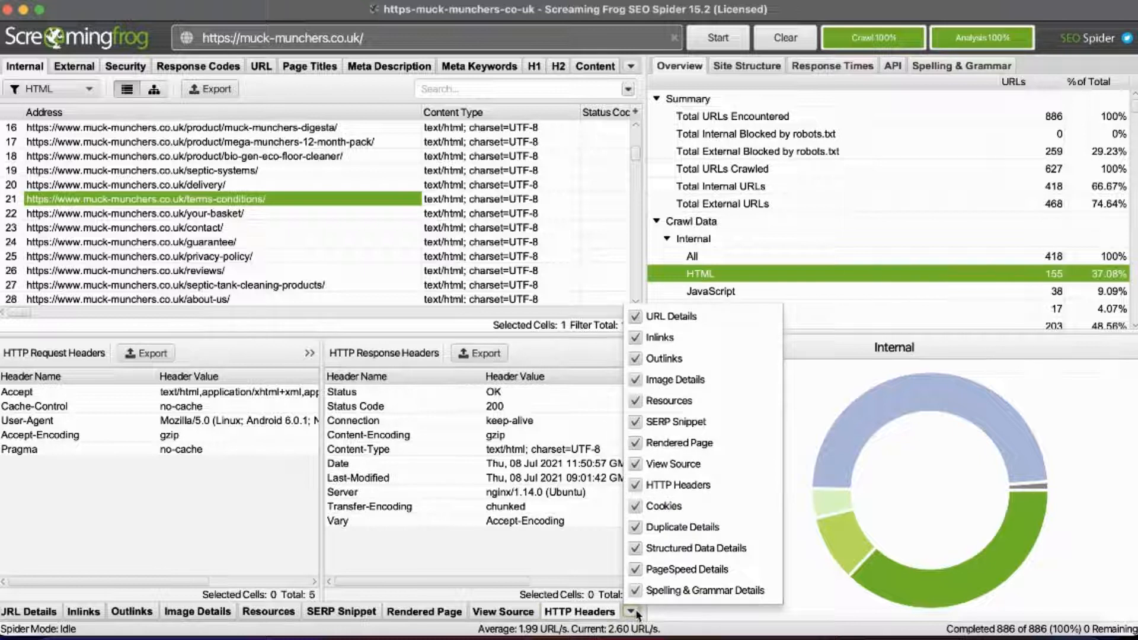
pyautogui.click(489, 243)
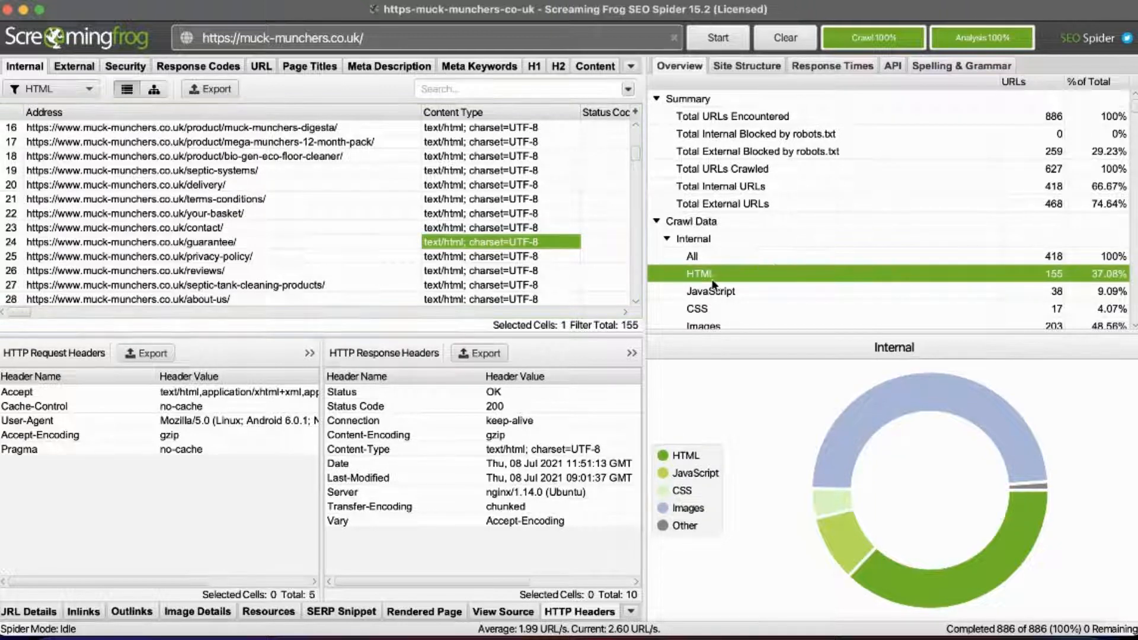
# Switch the Internal report to all URLs and back to HTML, and sort the HTML pages by indexability, indexable first.
pyautogui.click(692, 256)
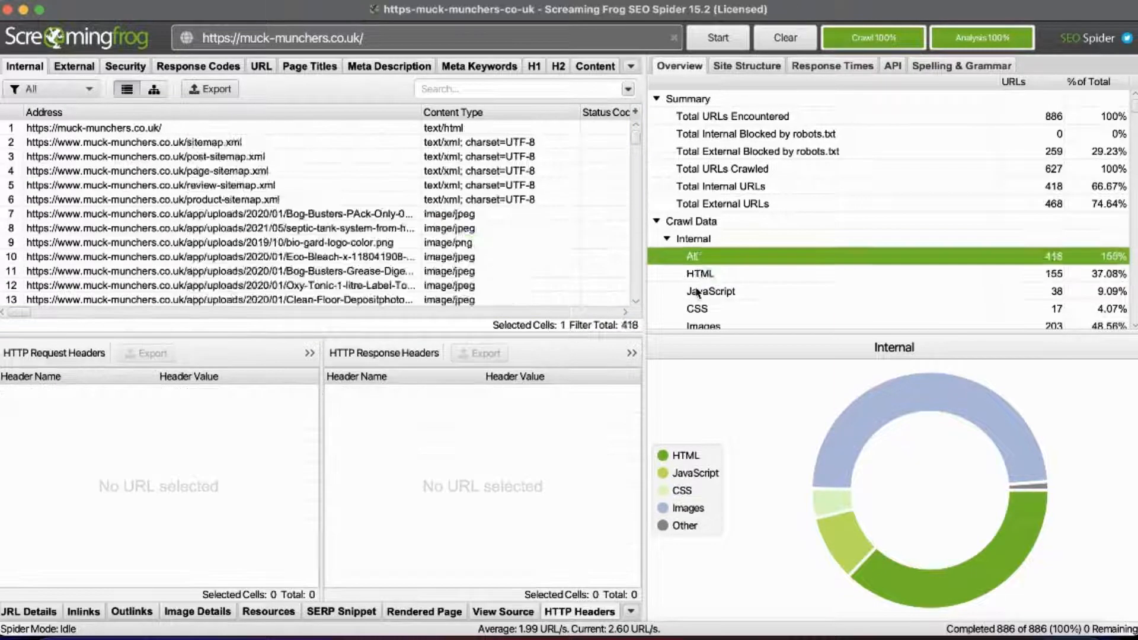
pyautogui.click(706, 274)
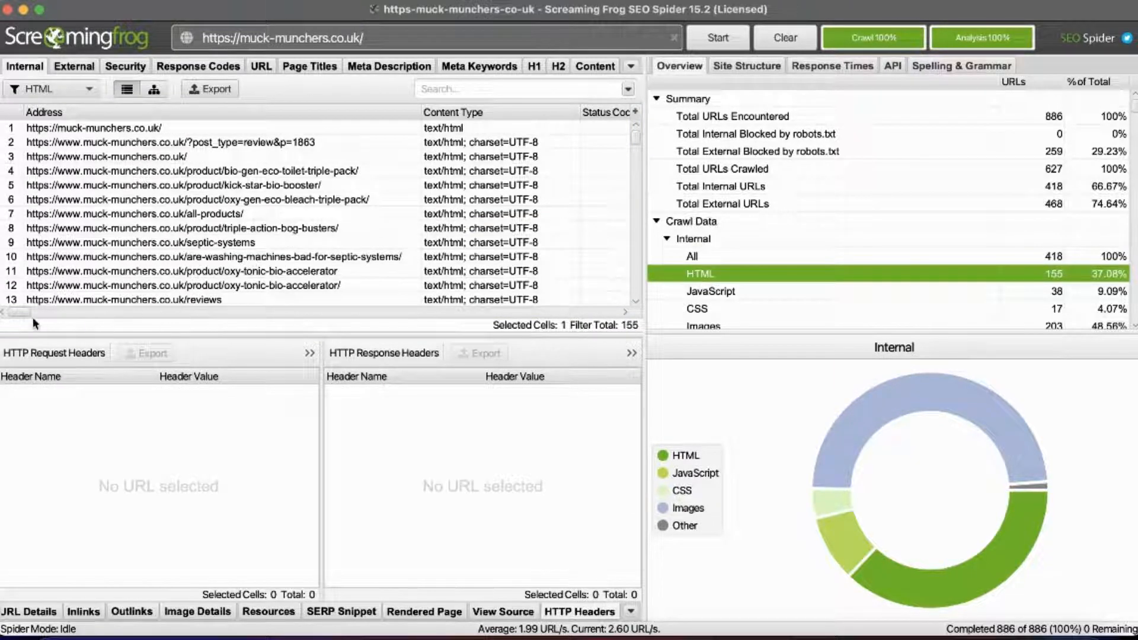
pyautogui.hscroll(10, 33, 317)
pyautogui.hscroll(-10, 30, 318)
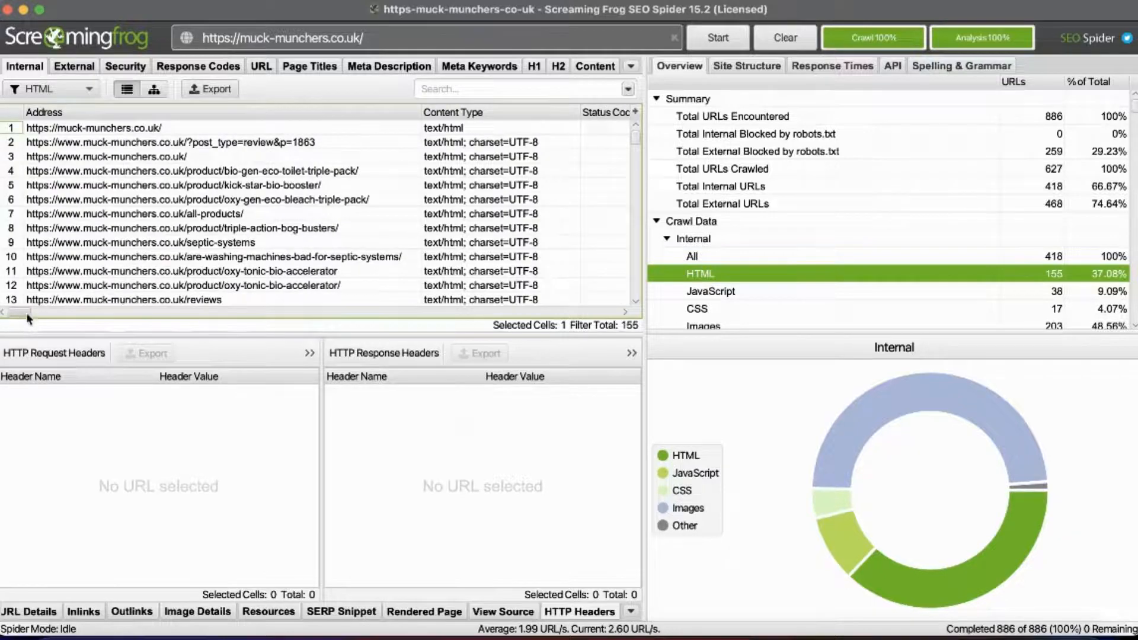
pyautogui.hscroll(10, 48, 315)
pyautogui.hscroll(-4, 51, 315)
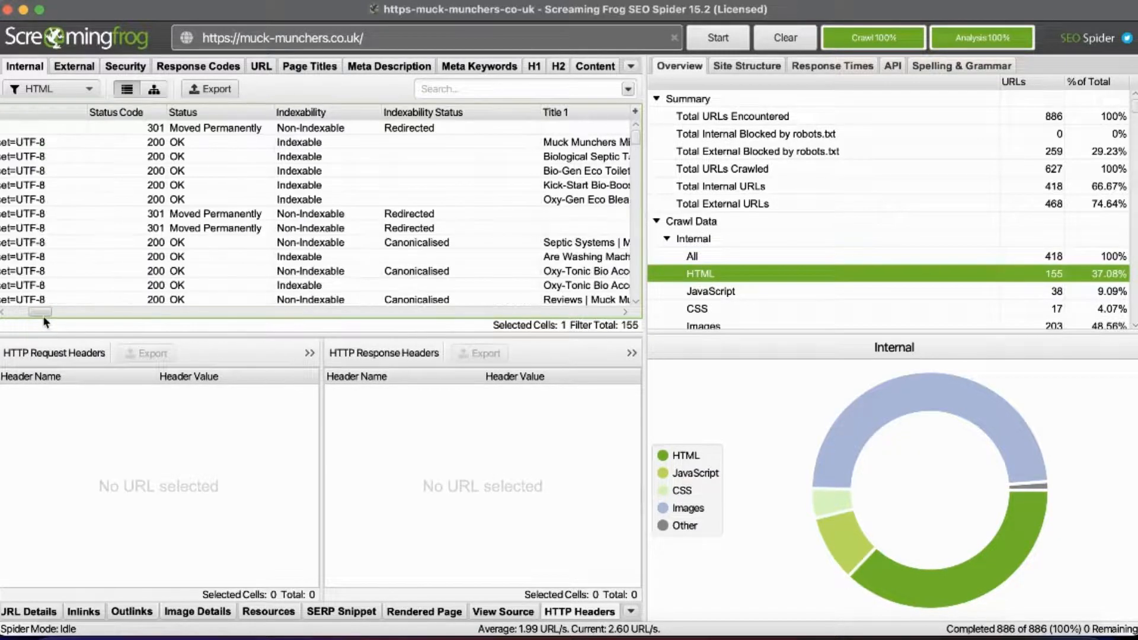
pyautogui.click(297, 112)
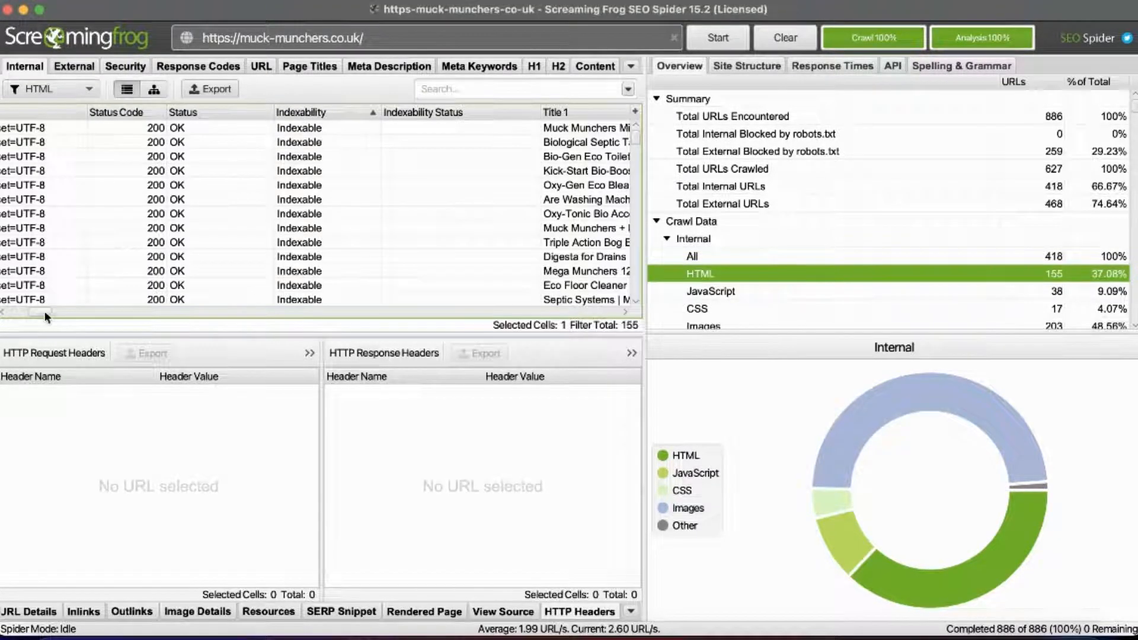
# Review the sorted HTML pages' addresses, status codes and indexability down to the end of the list.
pyautogui.moveTo(44, 311); pyautogui.dragTo(12, 312)
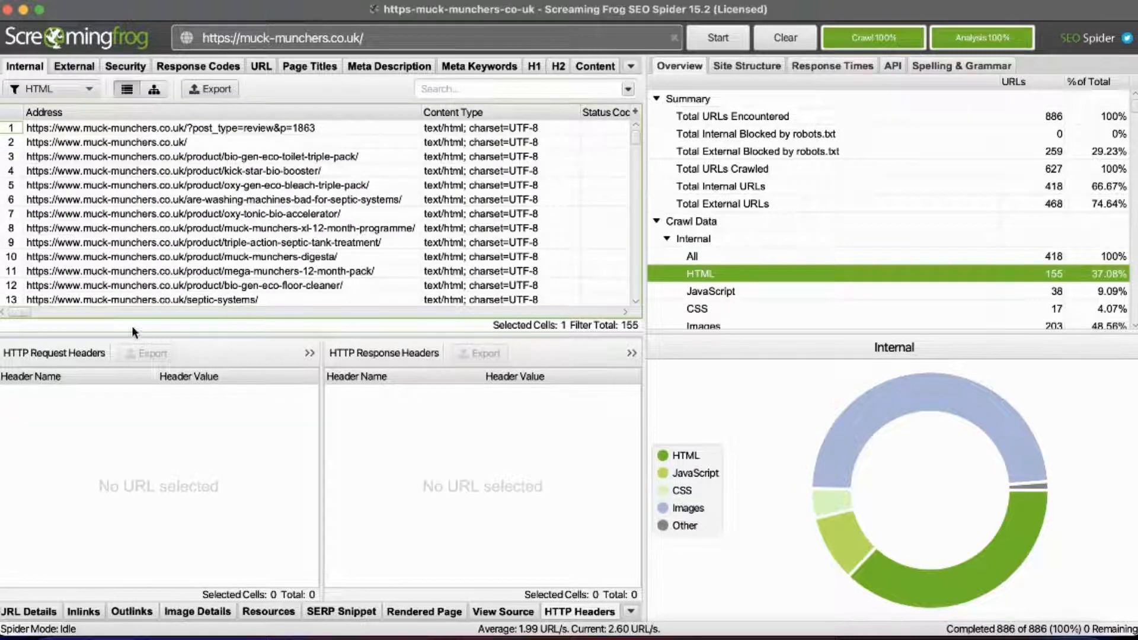
pyautogui.hscroll(8, 32, 321)
pyautogui.scroll(-3, 236, 213)
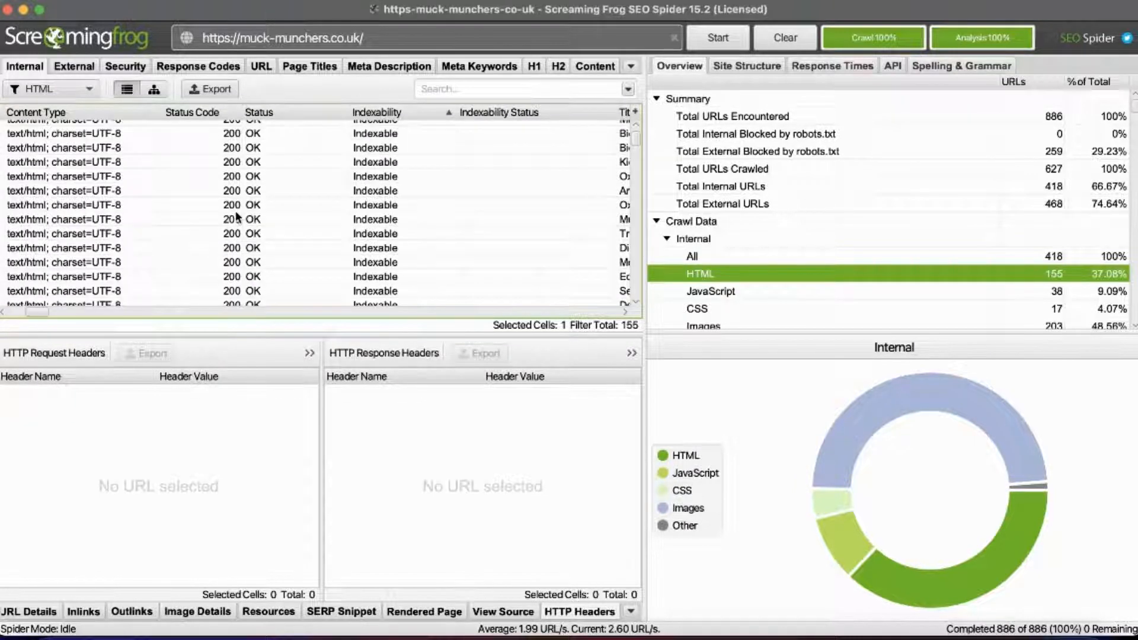
pyautogui.moveTo(41, 315); pyautogui.dragTo(1, 331)
pyautogui.scroll(-20, 166, 196)
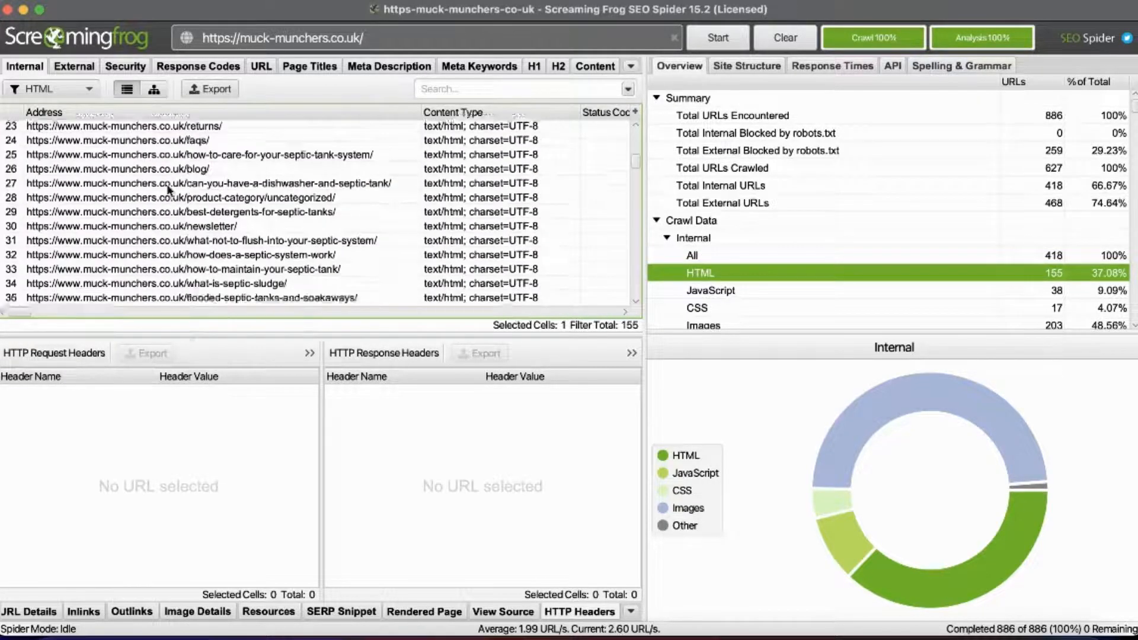
pyautogui.scroll(-10, 157, 201)
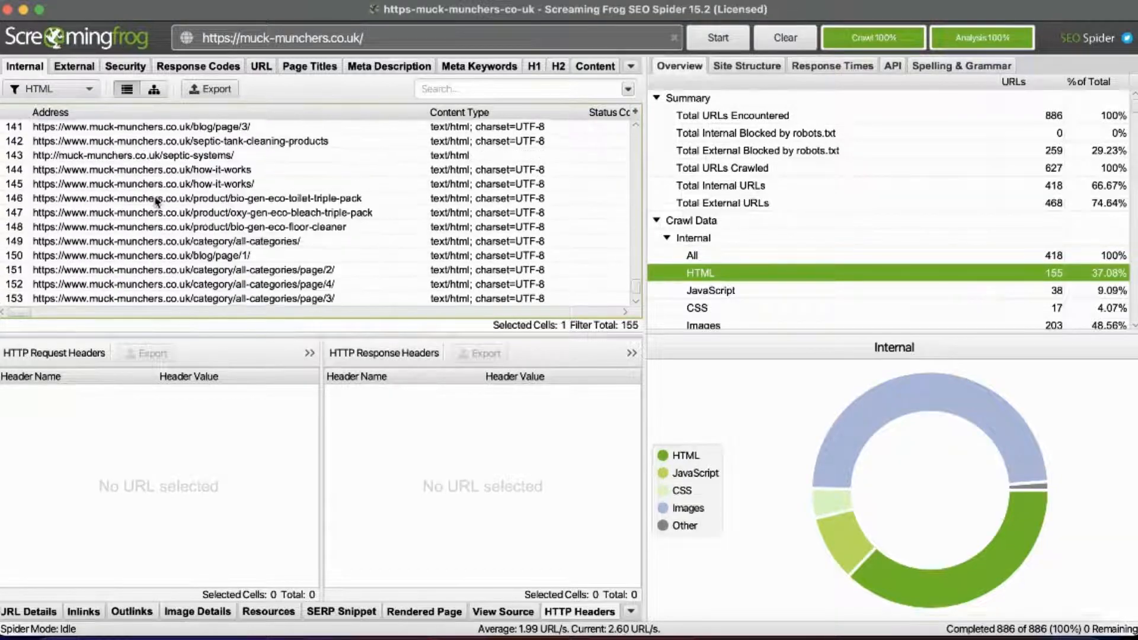
pyautogui.moveTo(18, 311)
pyautogui.mouseDown()
pyautogui.moveTo(482, 306)
pyautogui.moveTo(8, 309)
pyautogui.mouseUp()
pyautogui.scroll(-1, 792, 266)
# Filter the Internal report to PDF files.
pyautogui.scroll(-5, 793, 270)
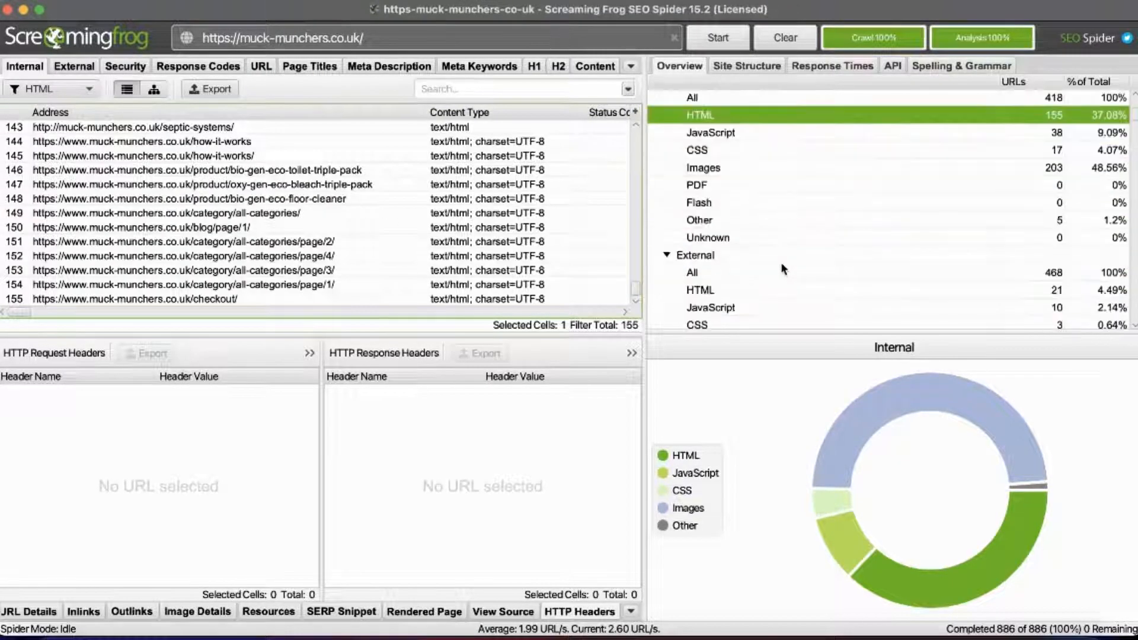
pyautogui.click(698, 186)
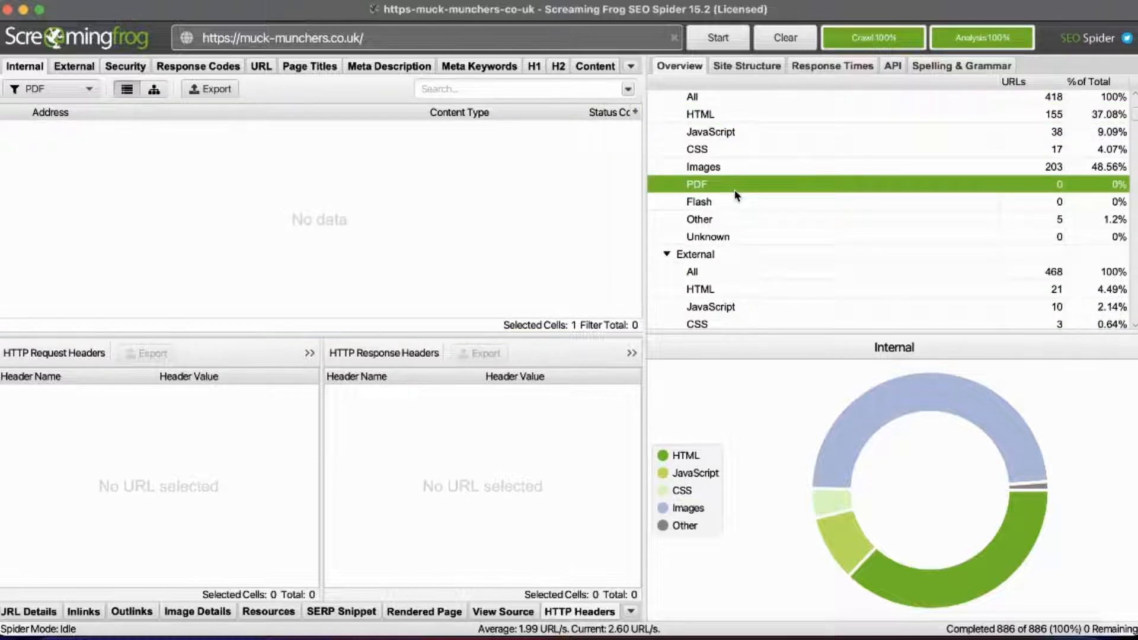
# Review the crawl overview's security and response code sections and filter the Response Codes report to Client Error (4xx).
pyautogui.scroll(5, 739, 201)
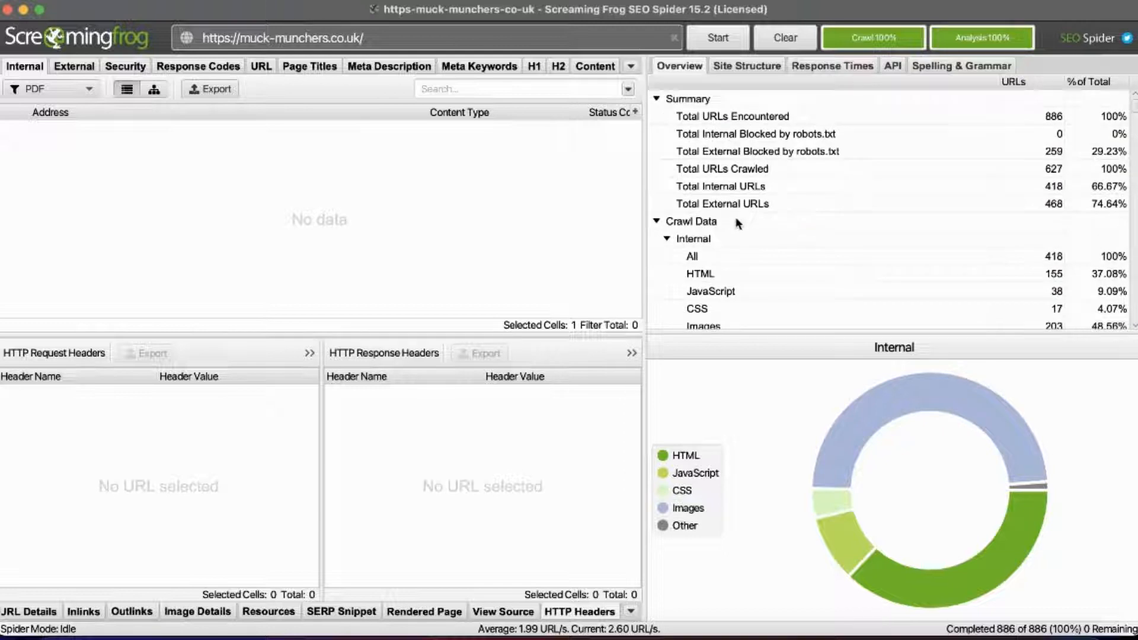
pyautogui.scroll(-10, 741, 214)
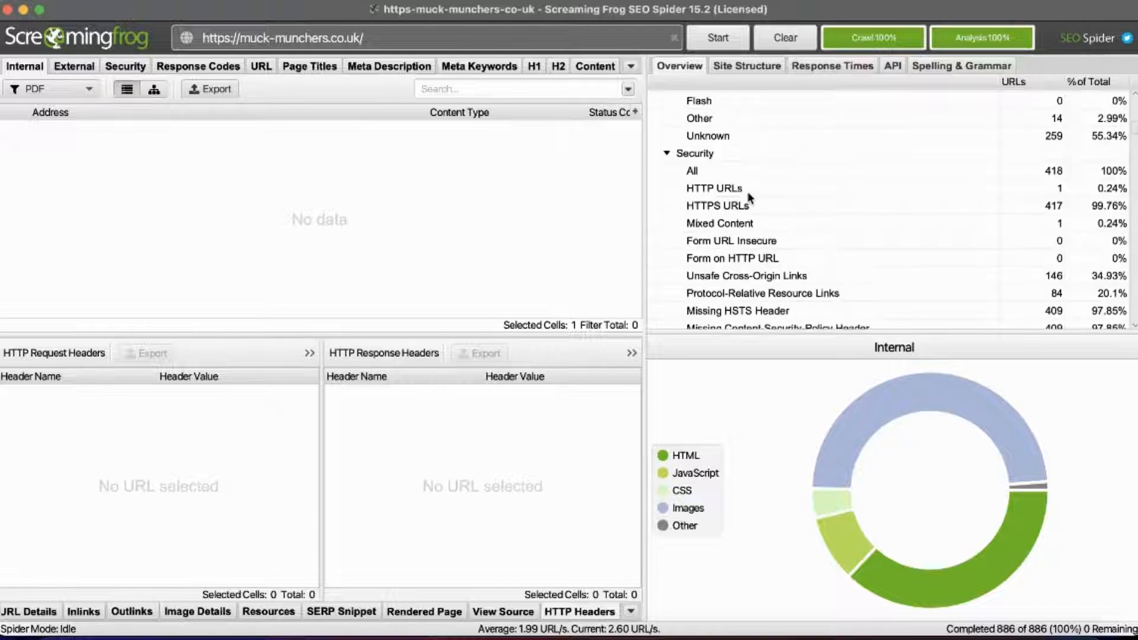
pyautogui.scroll(-6, 745, 278)
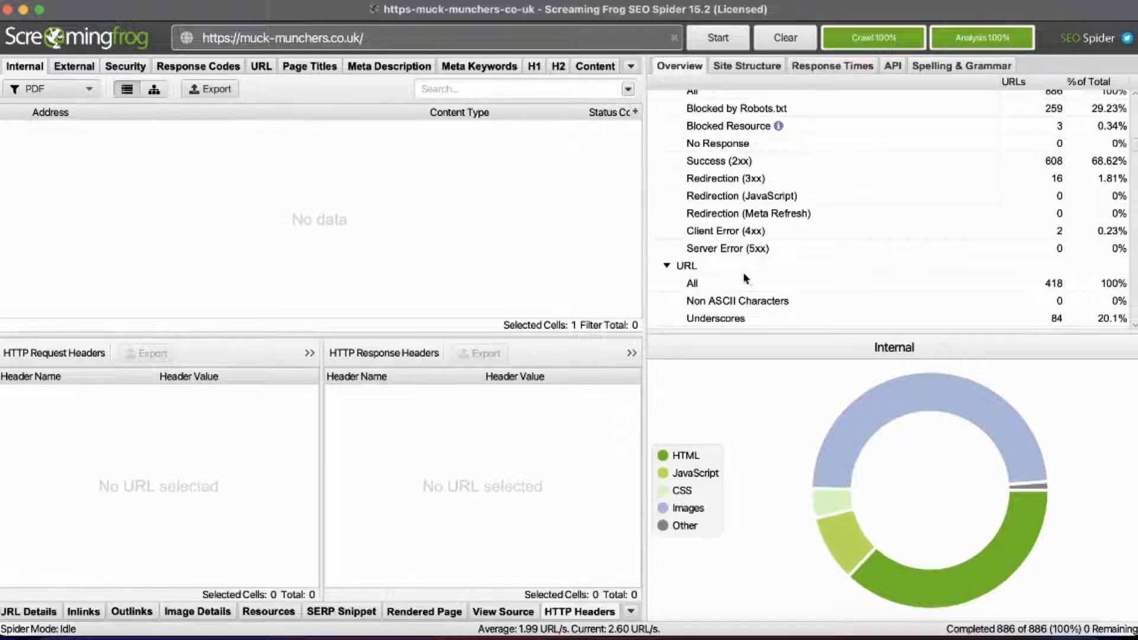
pyautogui.click(698, 232)
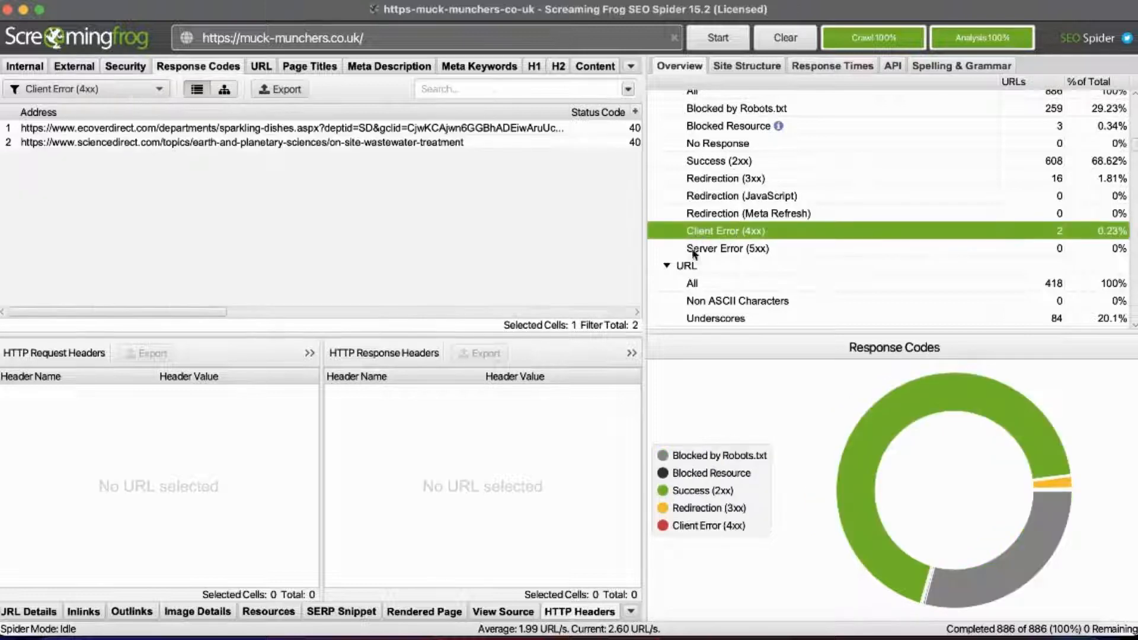
pyautogui.click(218, 225)
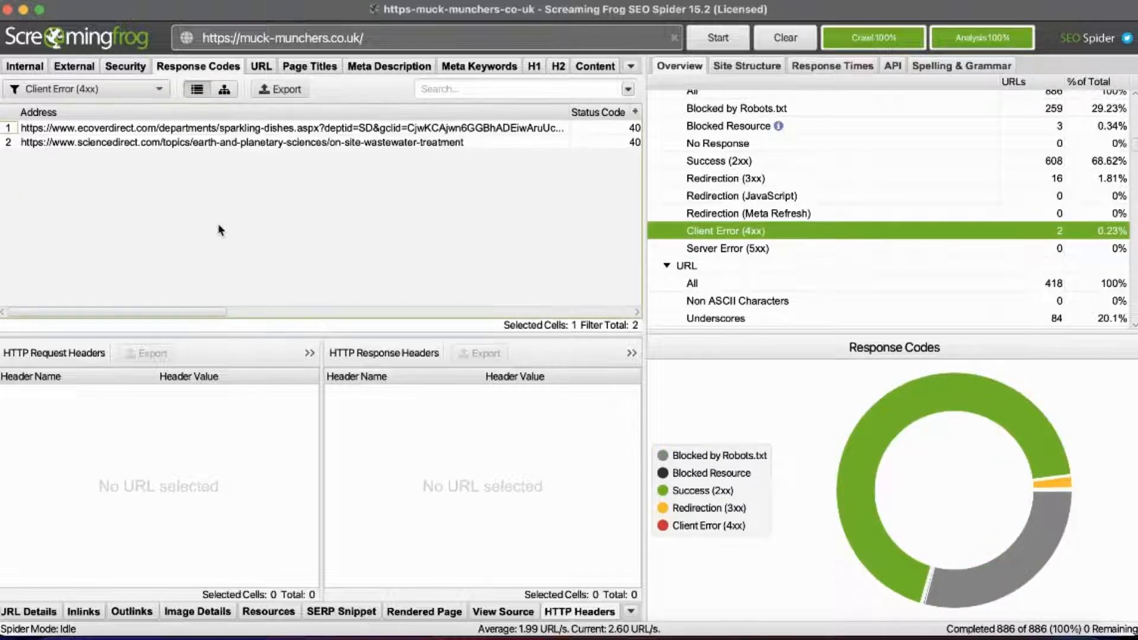
# Check the actions available for the ecoverdirect.com and sciencedirect.com 4xx URLs and the report's export options without saving a file.
pyautogui.keyDown('shift'); pyautogui.click(155, 141); pyautogui.keyUp('shift')
pyautogui.rightClick(140, 143)
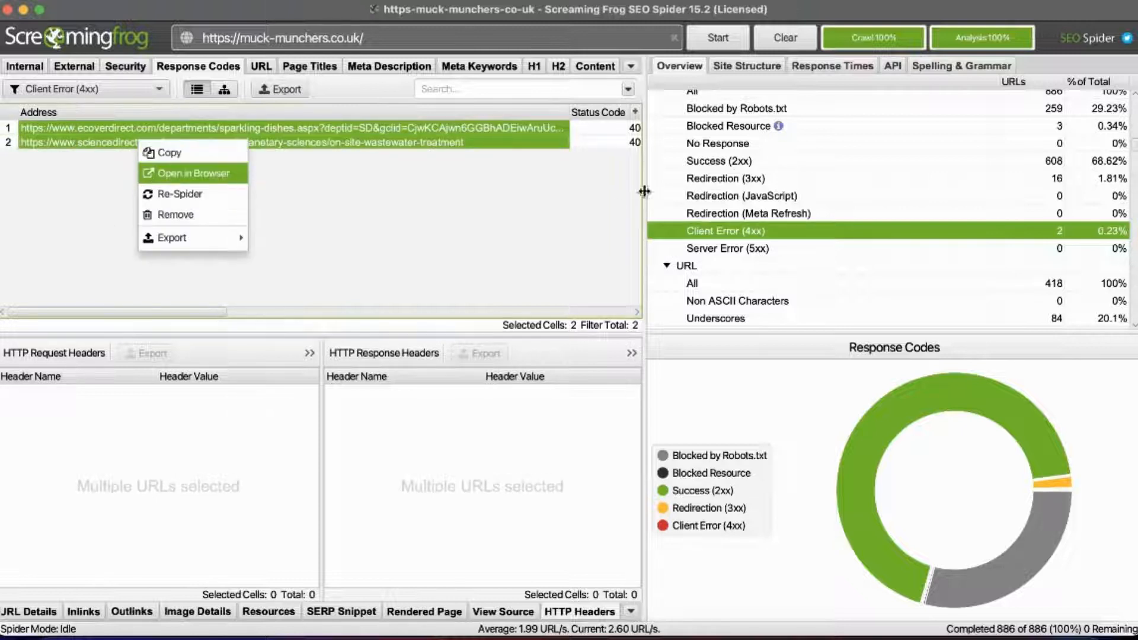
pyautogui.click(529, 192)
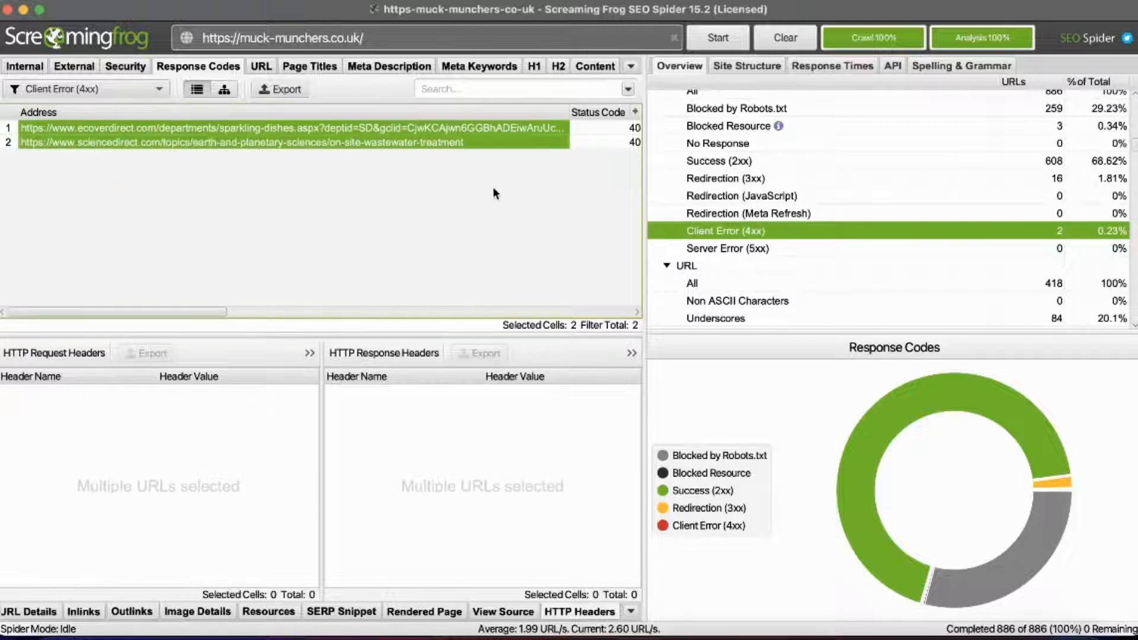
pyautogui.click(201, 142)
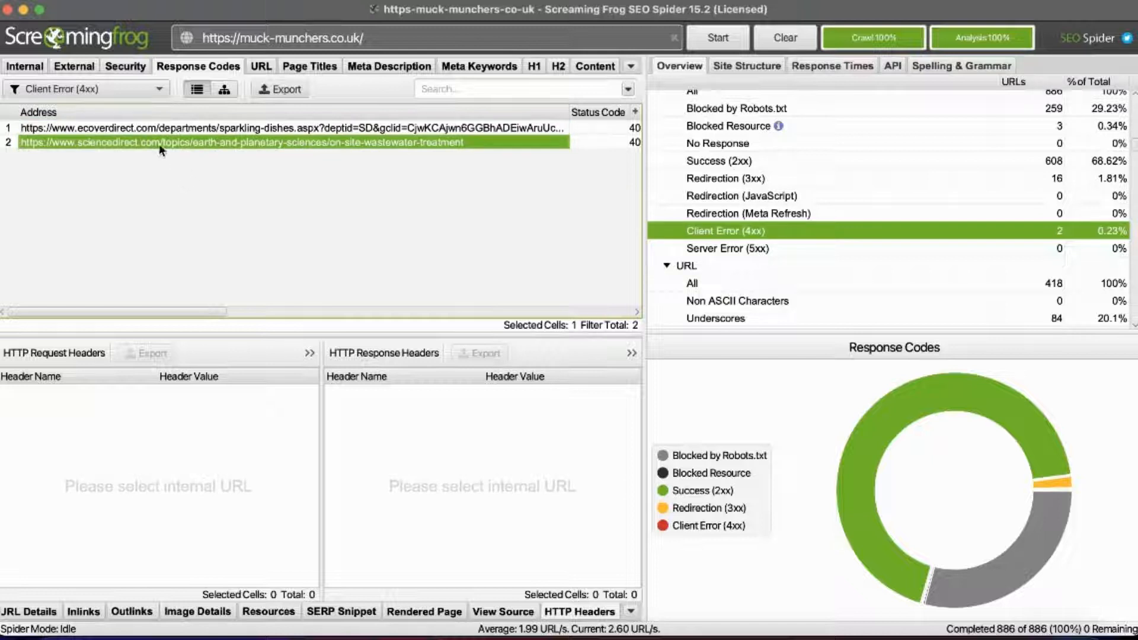
pyautogui.click(146, 128)
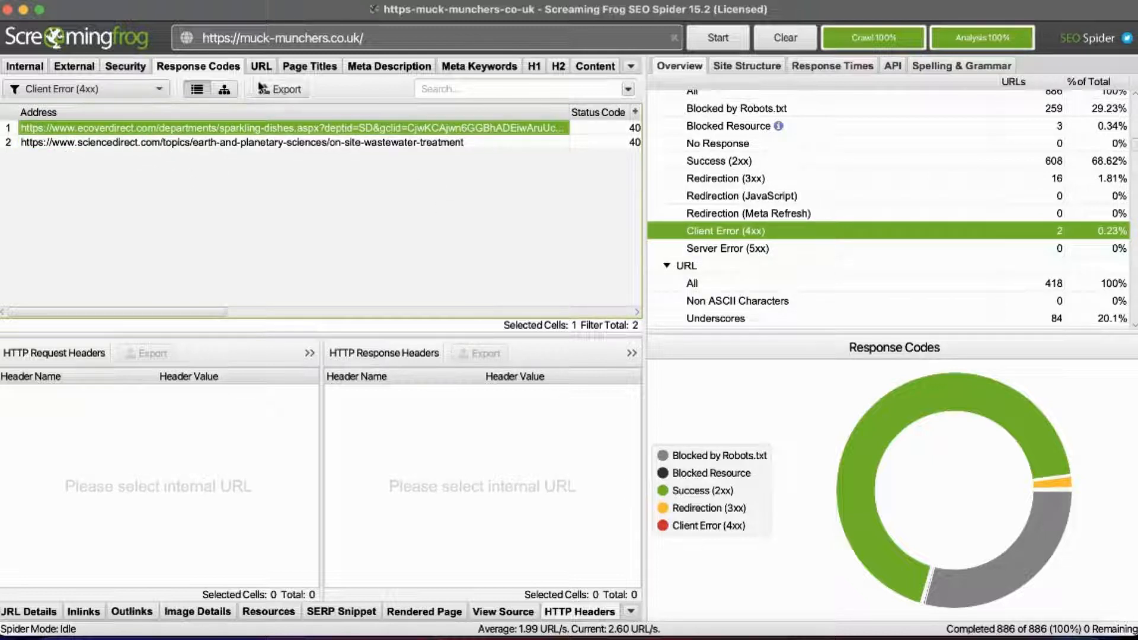
pyautogui.click(274, 89)
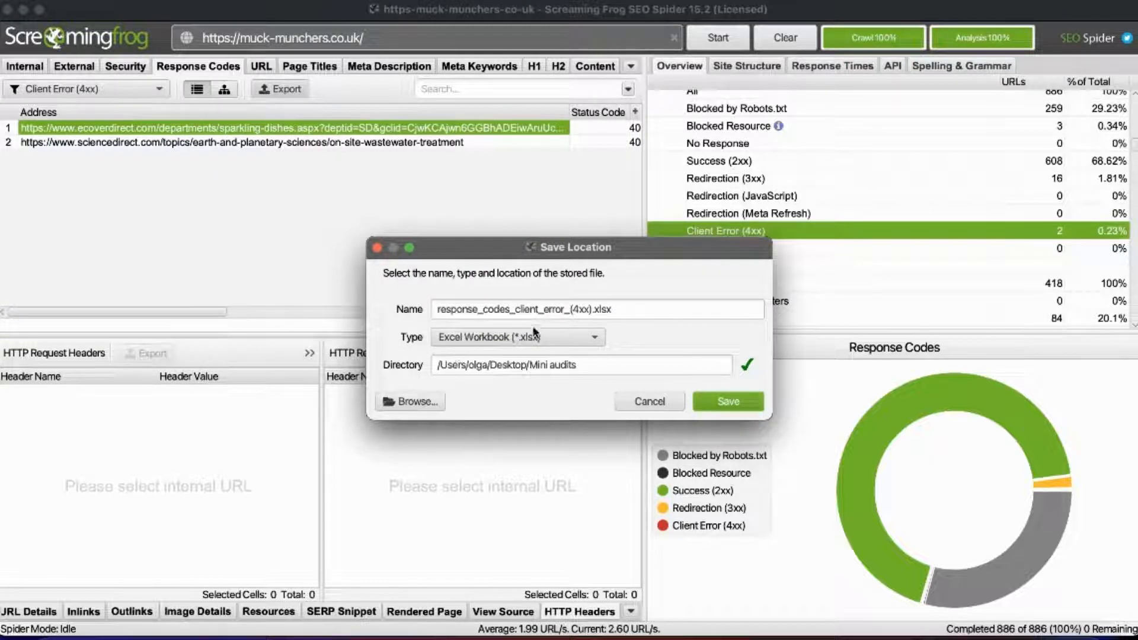
pyautogui.click(638, 402)
# Review the URL and page title issues in the overview and filter the Page Titles report to Over 60 Characters.
pyautogui.scroll(-8, 809, 215)
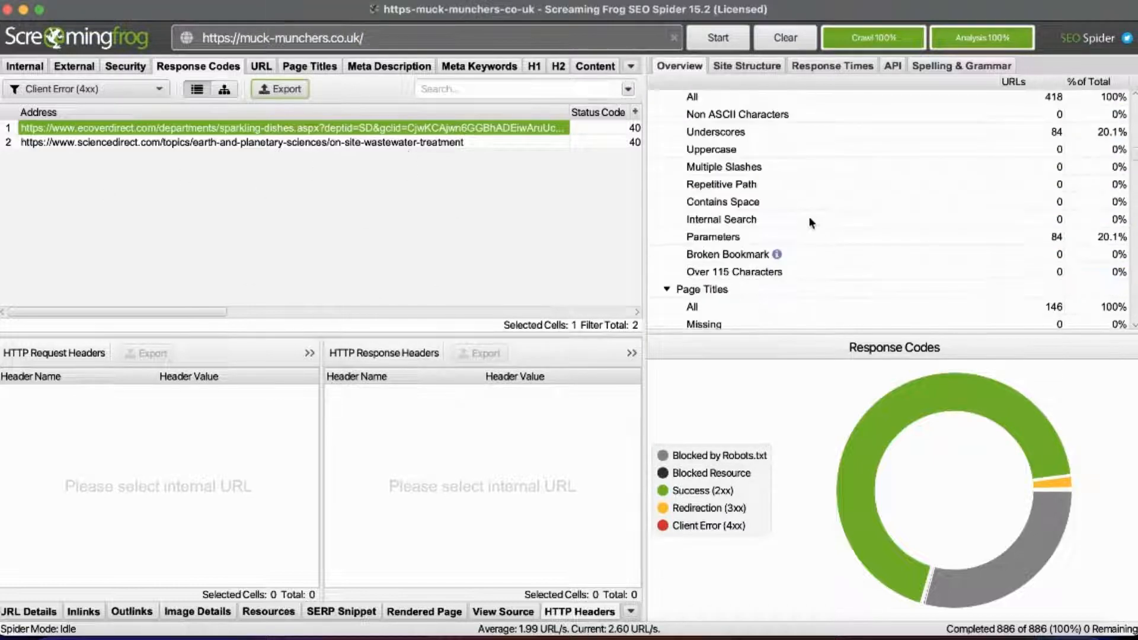
pyautogui.click(351, 166)
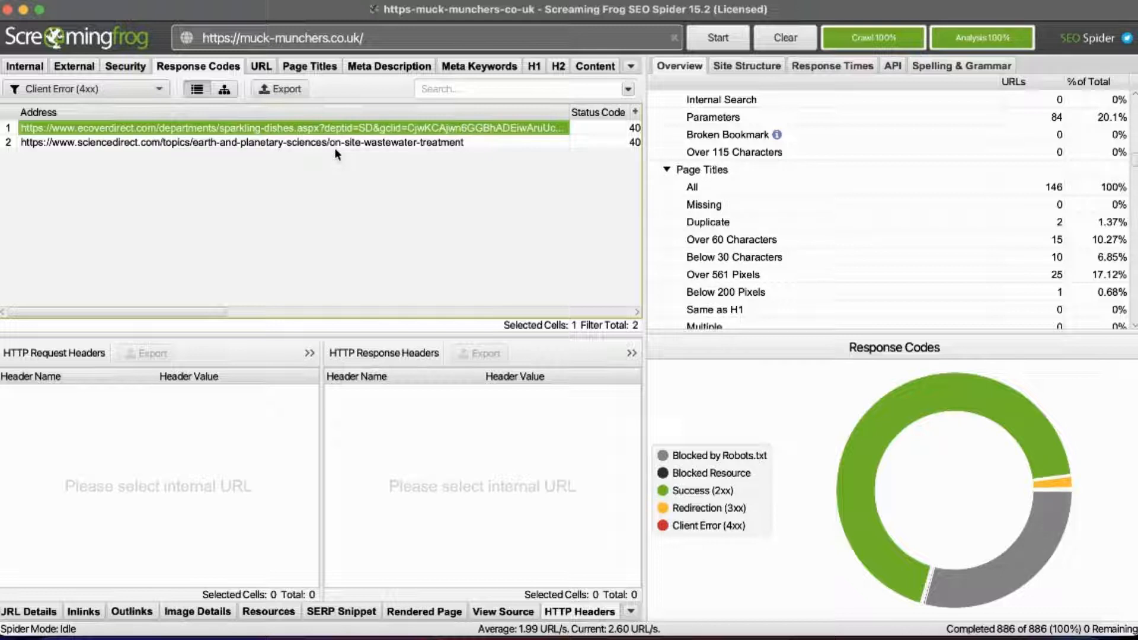
pyautogui.click(864, 244)
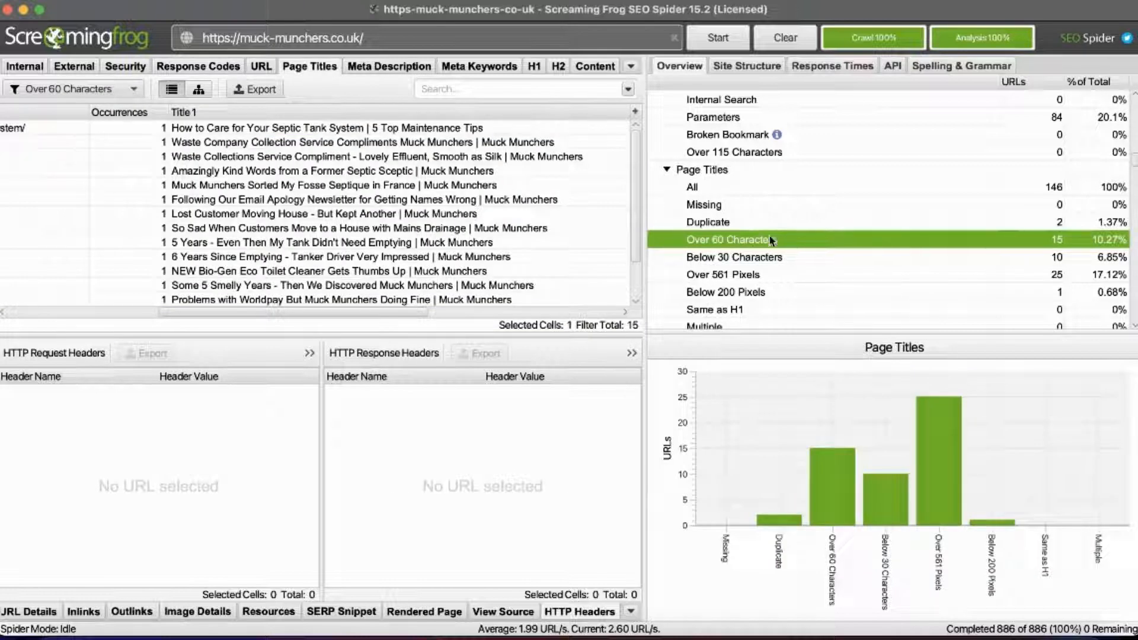
# Review the image and canonical issues in the overview and filter the Directives report to Follow.
pyautogui.scroll(-15, 764, 255)
pyautogui.scroll(-15, 741, 287)
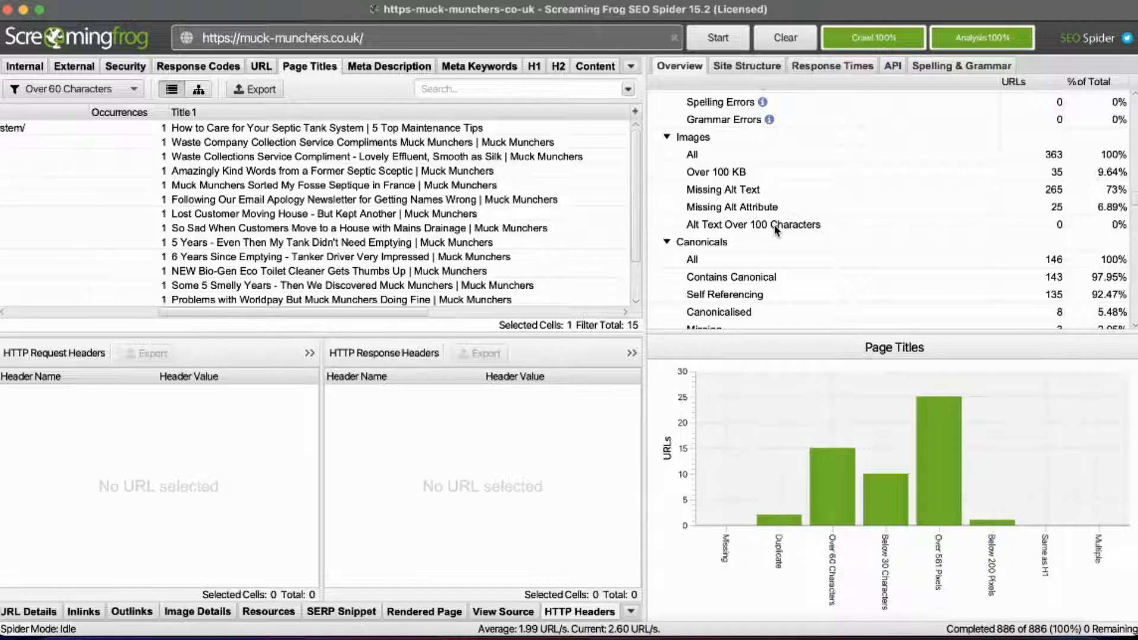
pyautogui.click(774, 226)
pyautogui.scroll(-10, 776, 223)
pyautogui.click(776, 214)
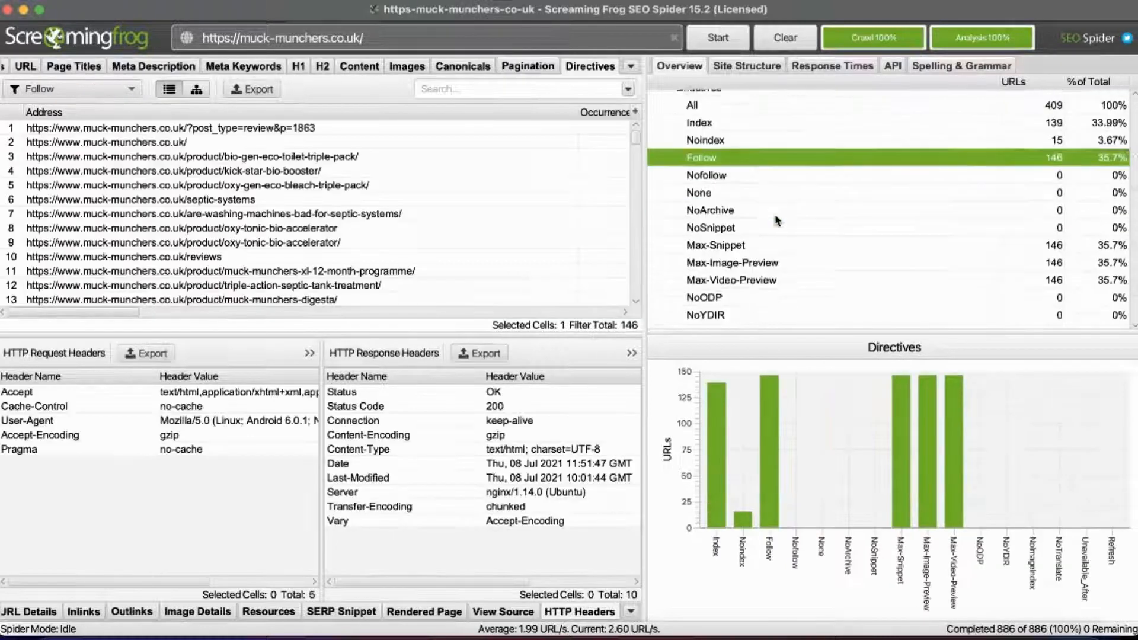
# Check the Analytics and Search Console sections of the overview and show the Search Console report's No GSC Data filter.
pyautogui.scroll(-10, 779, 218)
pyautogui.scroll(-20, 782, 219)
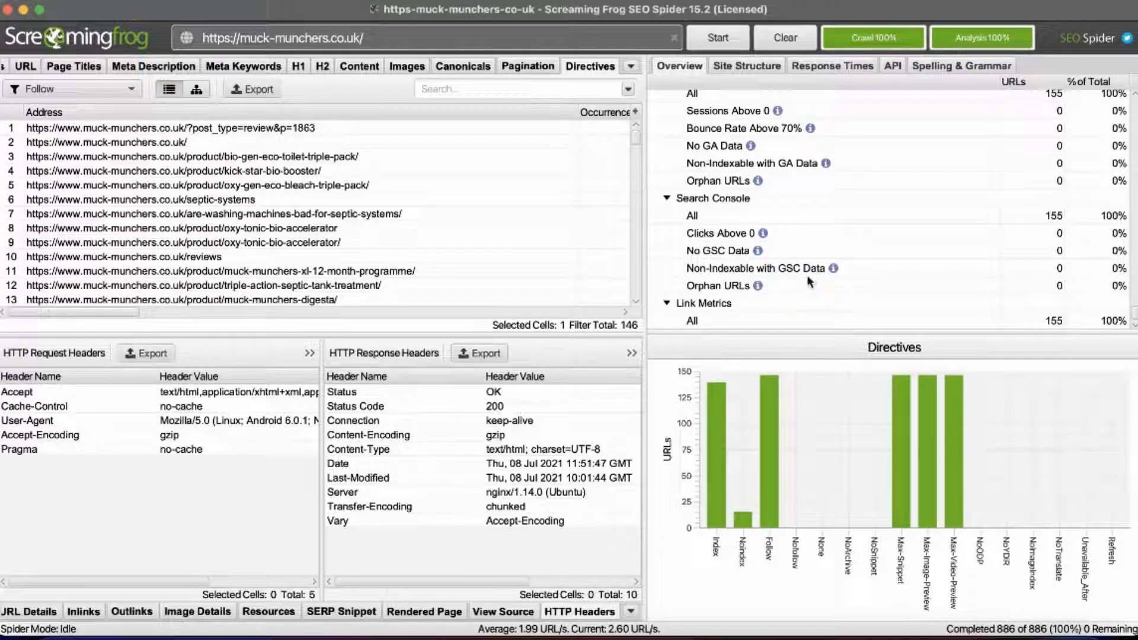
pyautogui.moveTo(809, 282)
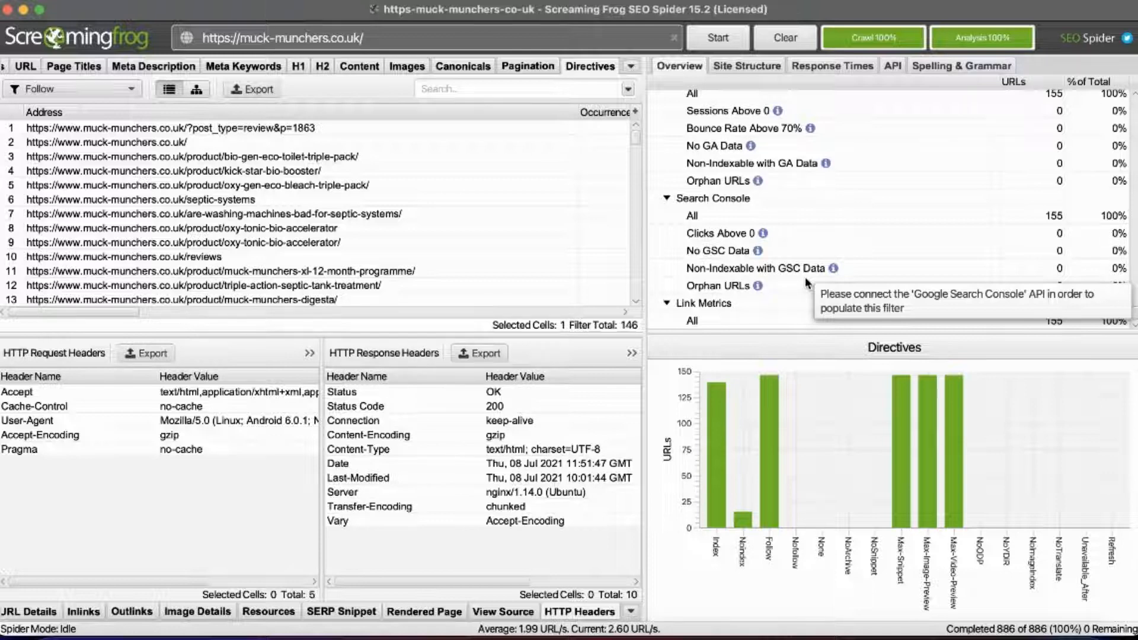
pyautogui.click(800, 248)
pyautogui.scroll(15, 800, 249)
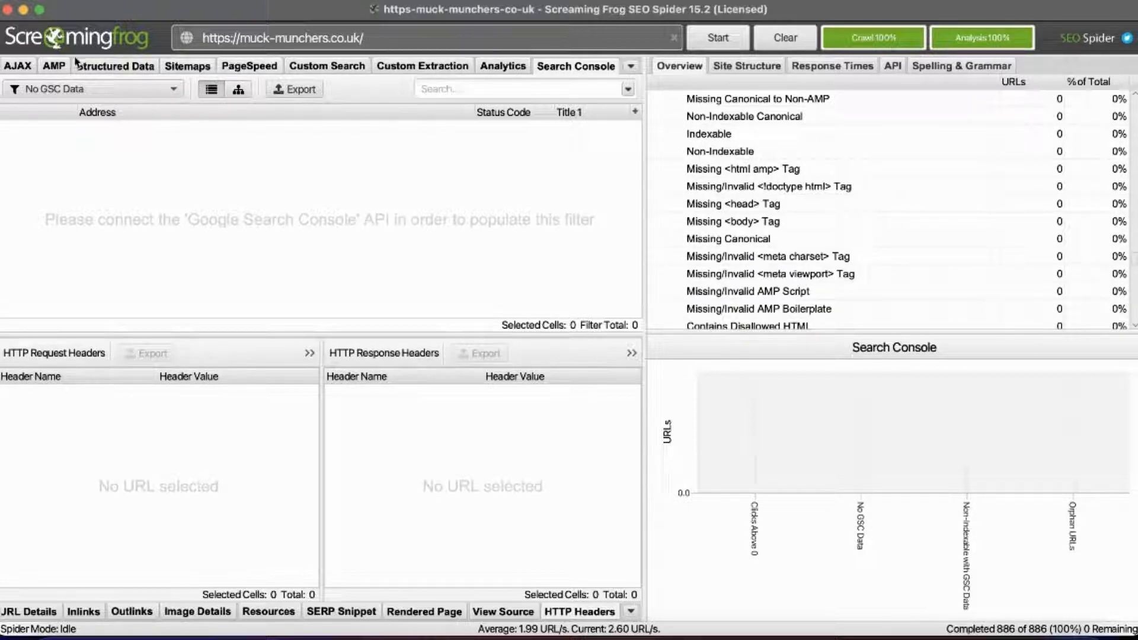
# Look through the Structured Data, Sitemaps and PageSpeed reports of the crawl.
pyautogui.click(125, 66)
pyautogui.click(180, 66)
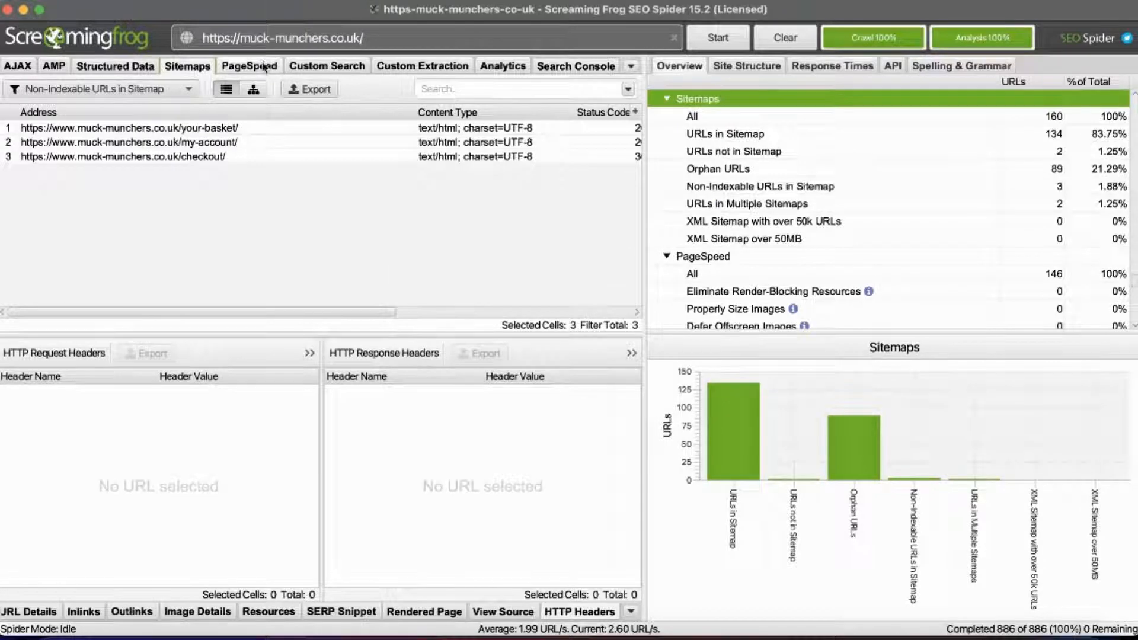
pyautogui.click(263, 66)
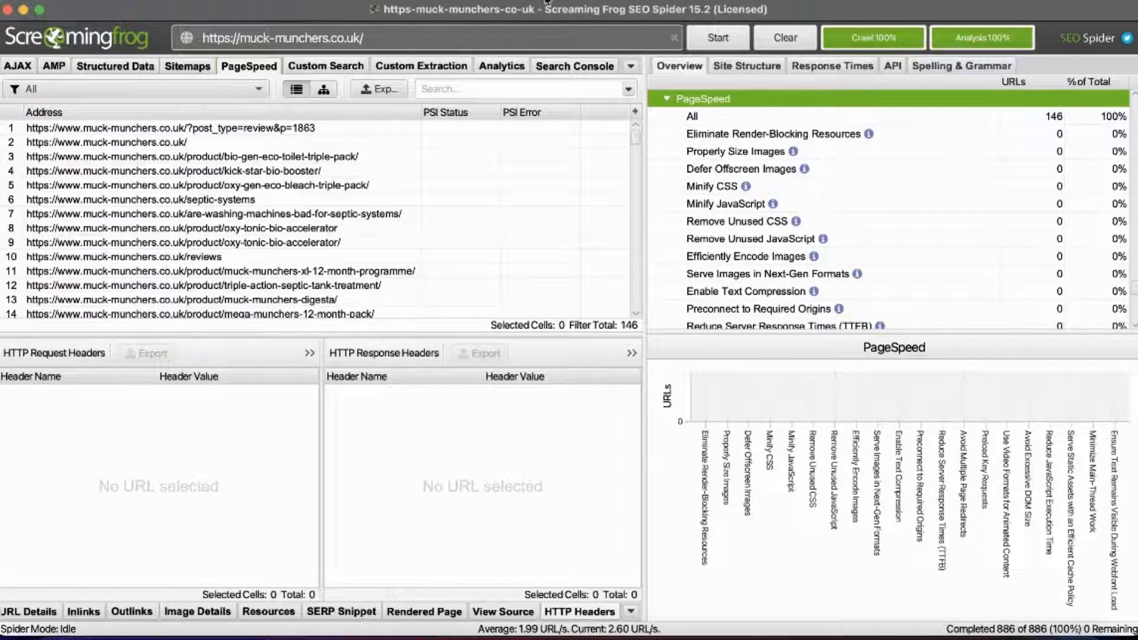
# Generate the Crawl Tree Graph visualisation and centre its window on the screen.
pyautogui.click(582, 3)
pyautogui.moveTo(622, 3)
pyautogui.moveTo(572, 3)
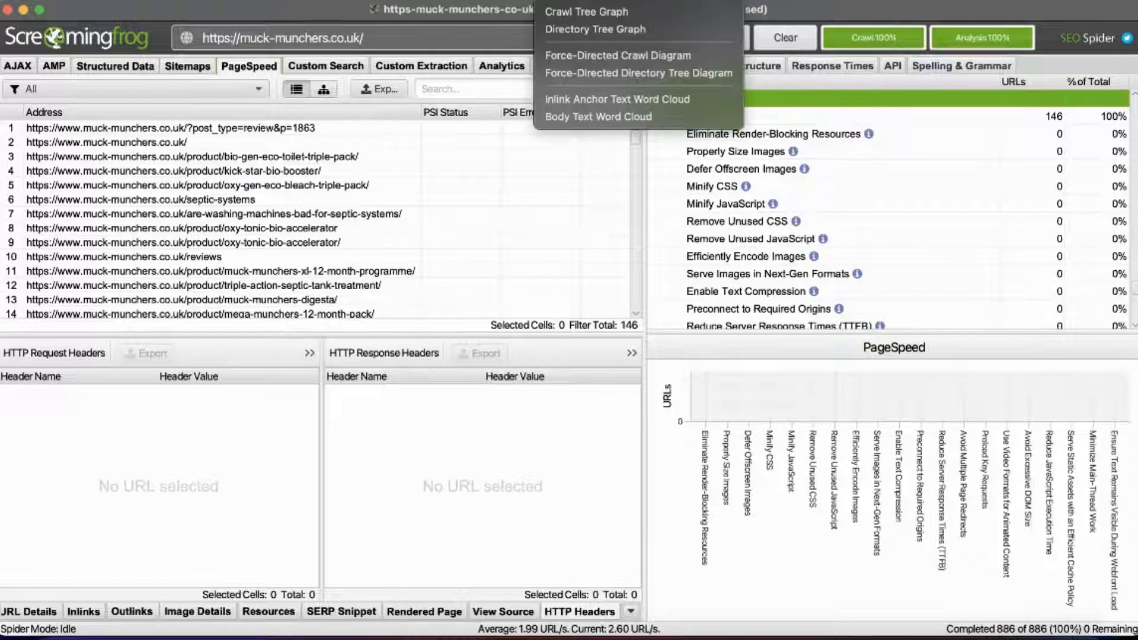
pyautogui.click(607, 18)
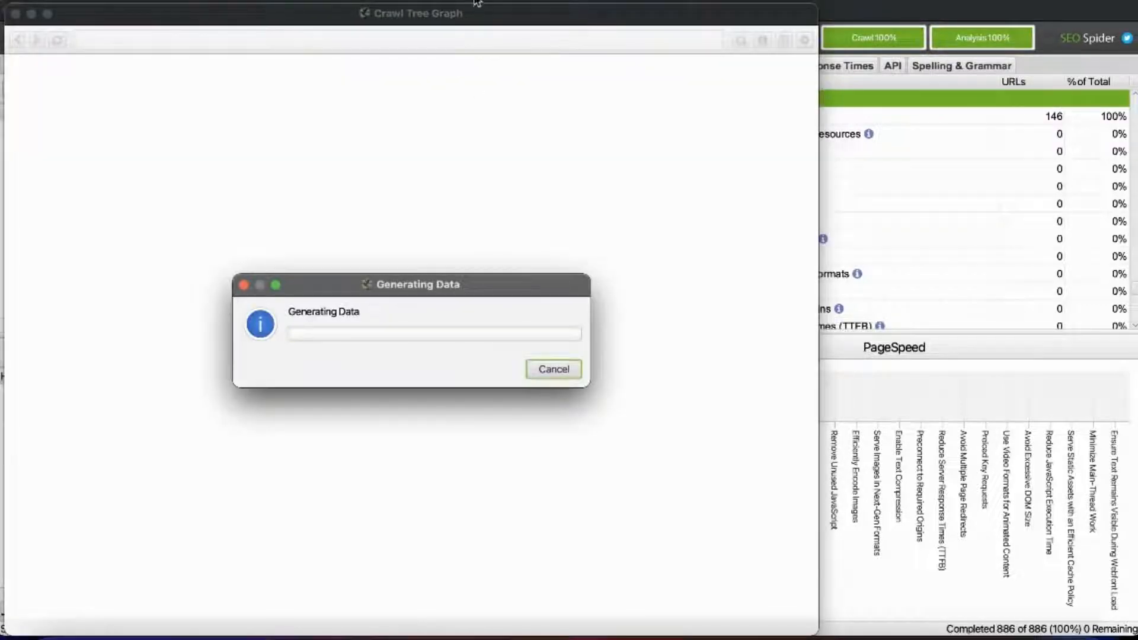
pyautogui.moveTo(474, 20); pyautogui.dragTo(620, 4)
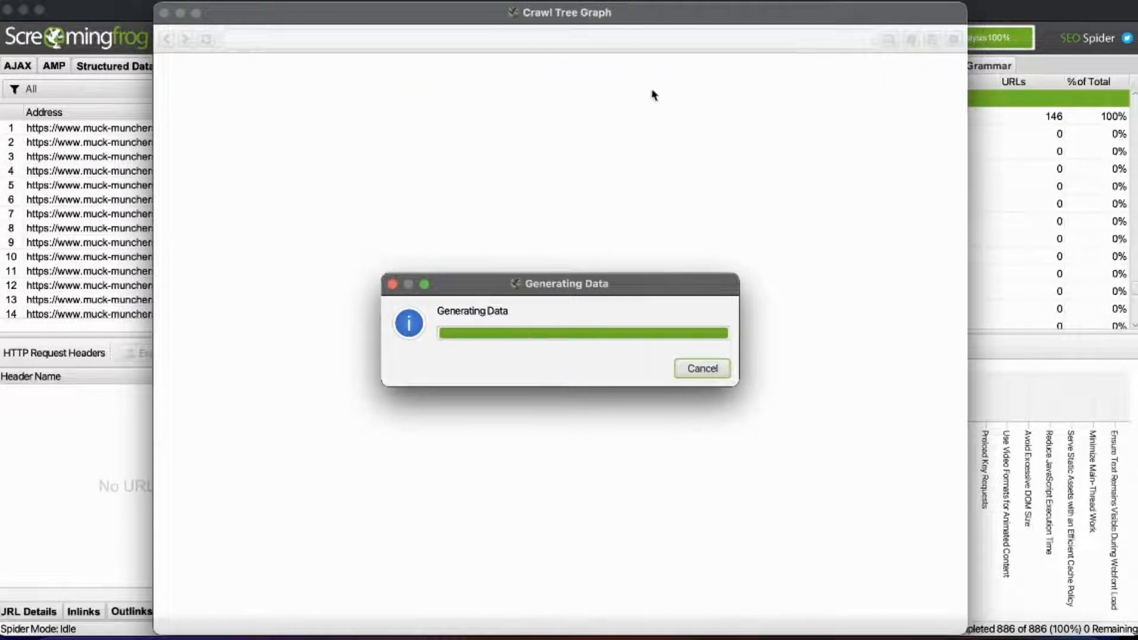
# Examine the crawl tree from the homepage through its product, category and blog branches, and close the graph.
pyautogui.scroll(3, 619, 295)
pyautogui.scroll(-5, 606, 296)
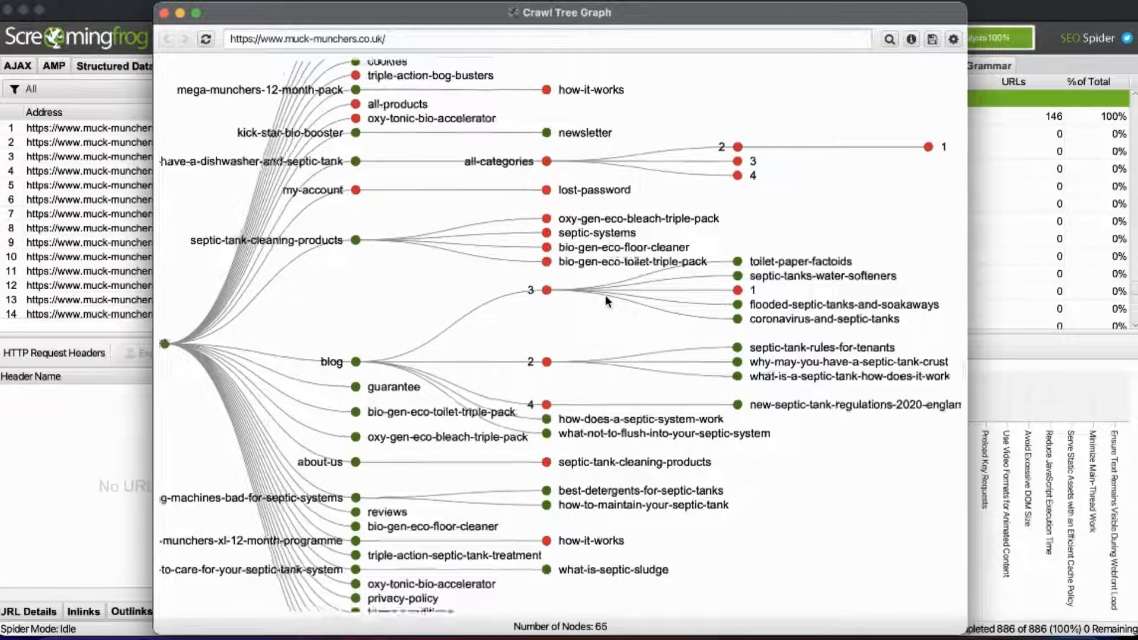
pyautogui.scroll(1, 366, 155)
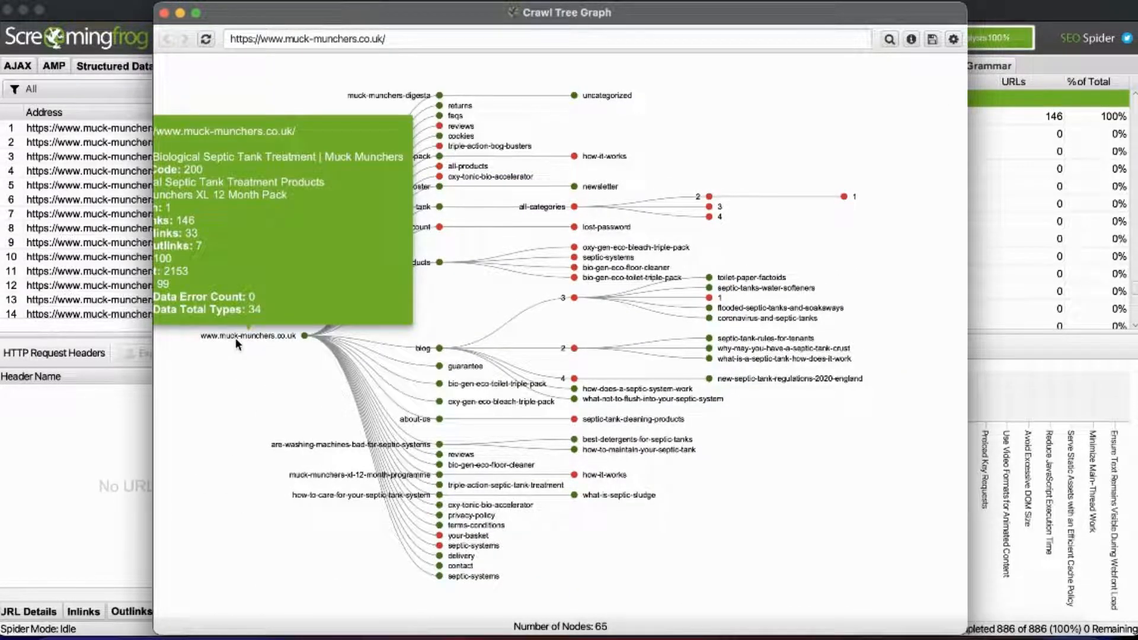
pyautogui.scroll(2, 418, 199)
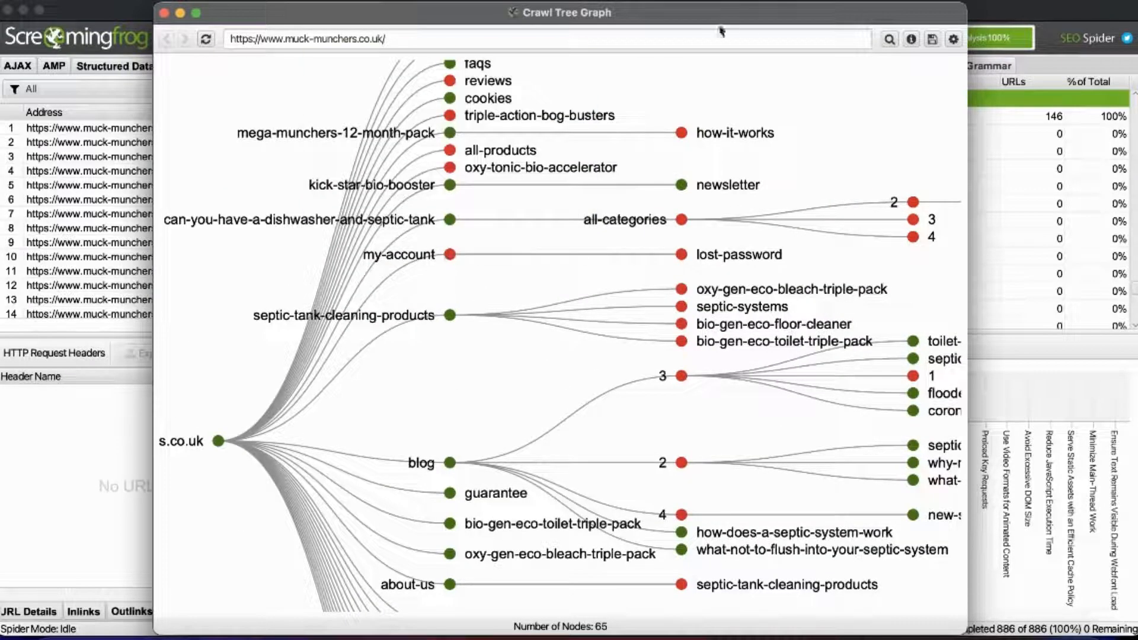
pyautogui.scroll(-3, 471, 243)
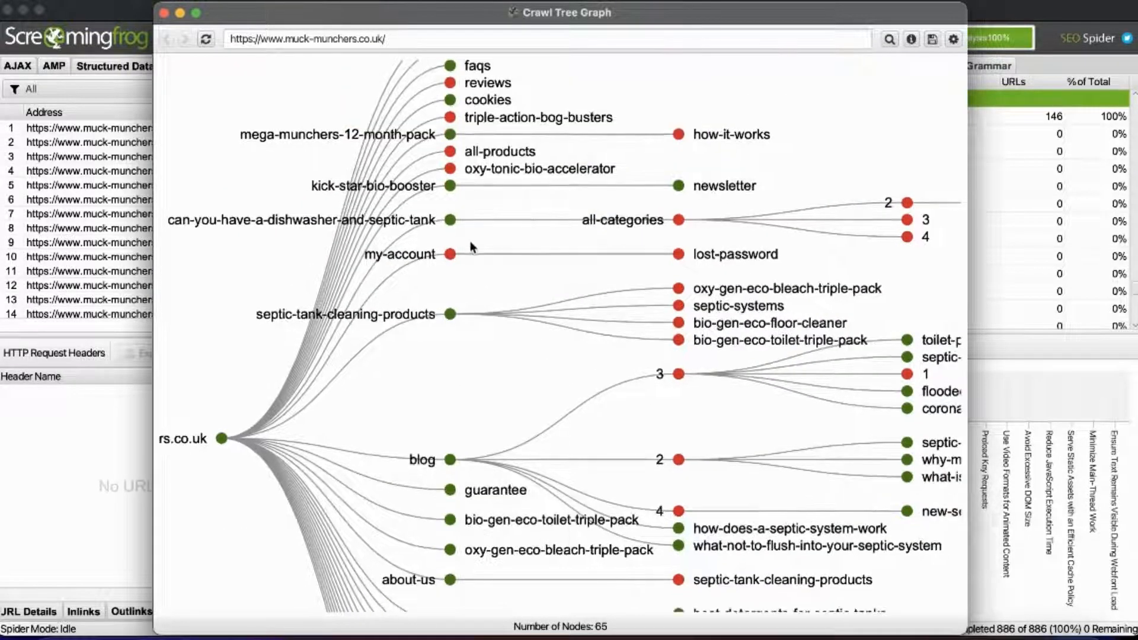
pyautogui.scroll(-1, 470, 246)
pyautogui.scroll(5, 468, 242)
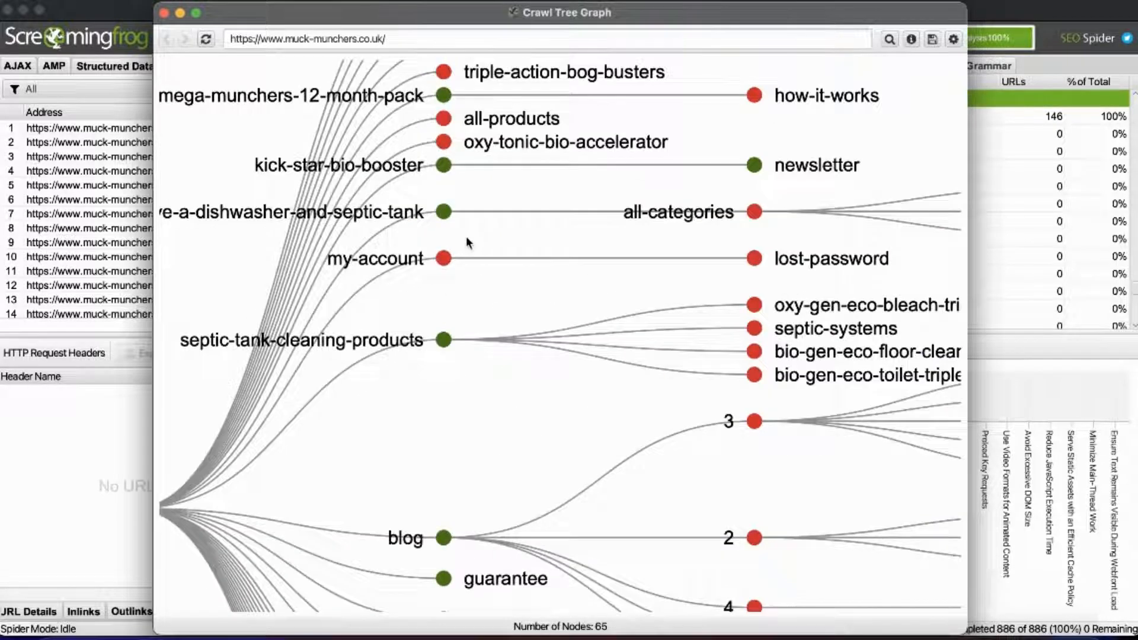
pyautogui.scroll(-5, 466, 235)
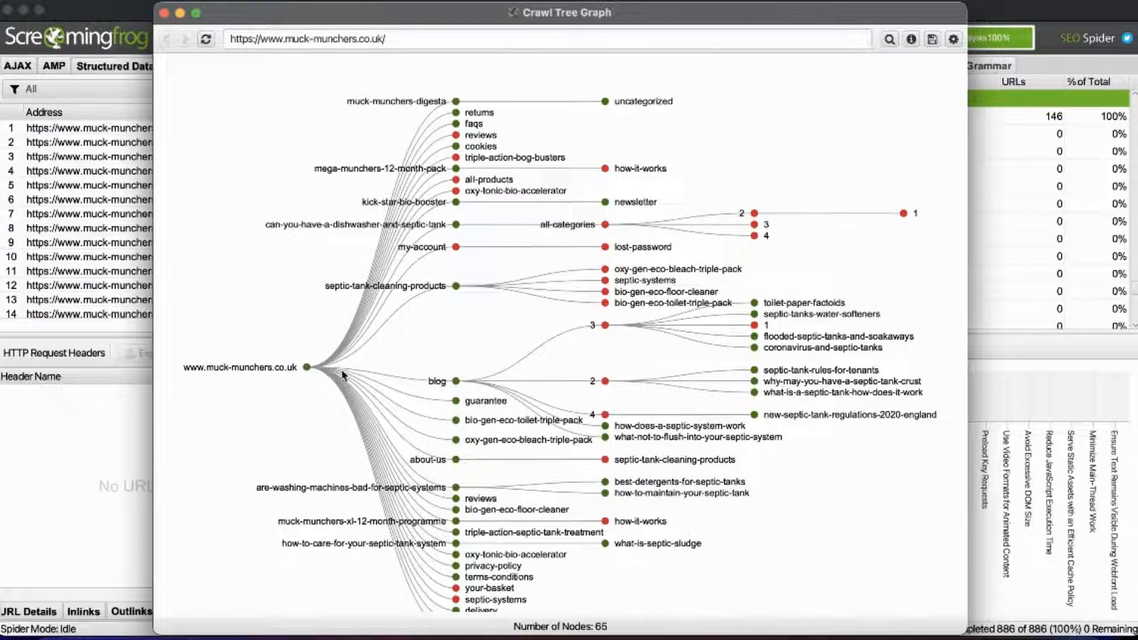
pyautogui.moveTo(285, 239); pyautogui.dragTo(322, 266)
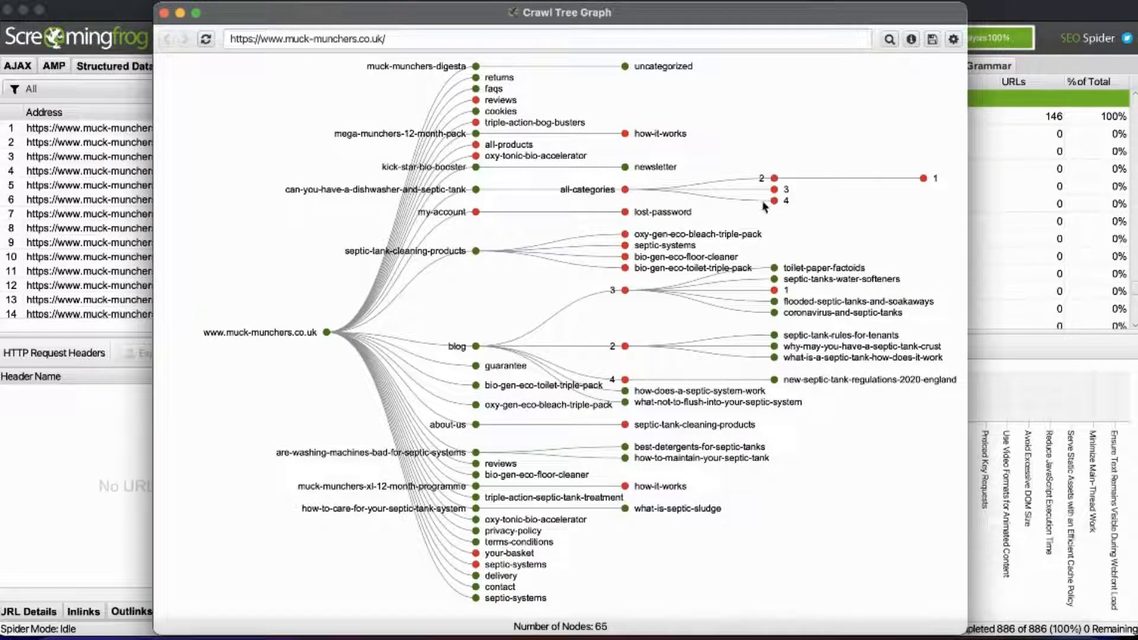
pyautogui.scroll(-1, 389, 392)
pyautogui.scroll(3, 389, 392)
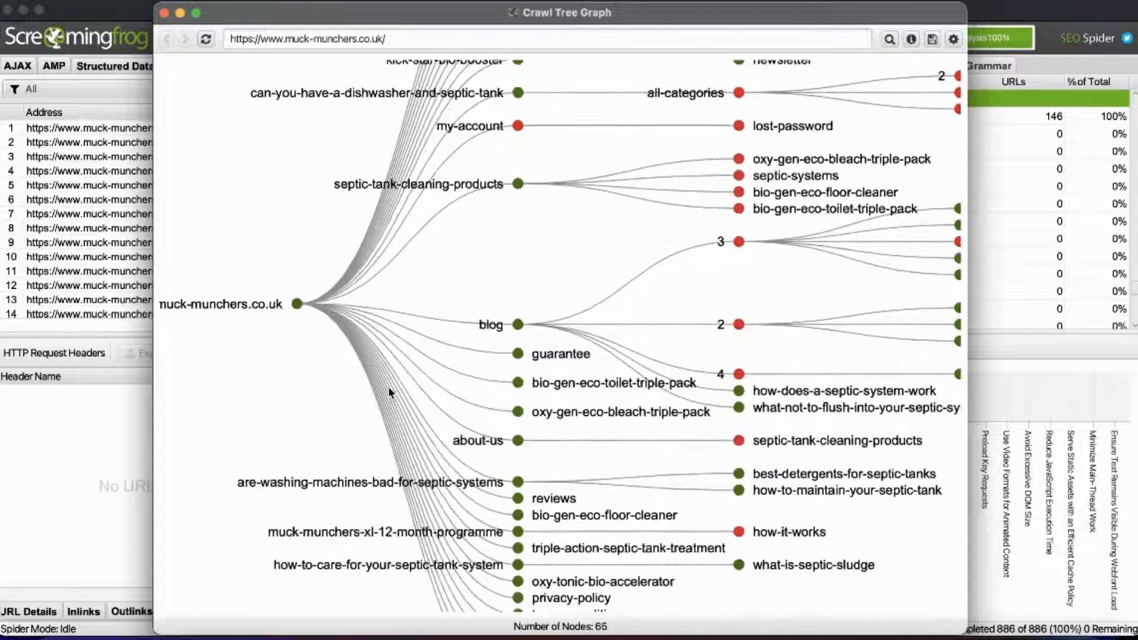
pyautogui.scroll(-4, 389, 386)
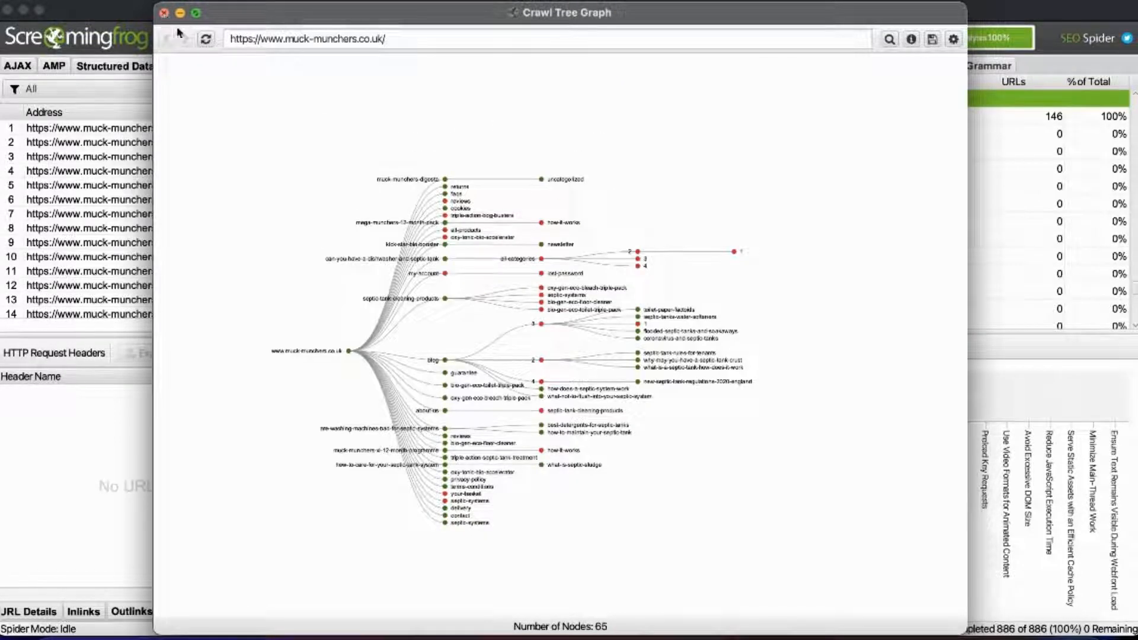
pyautogui.click(164, 12)
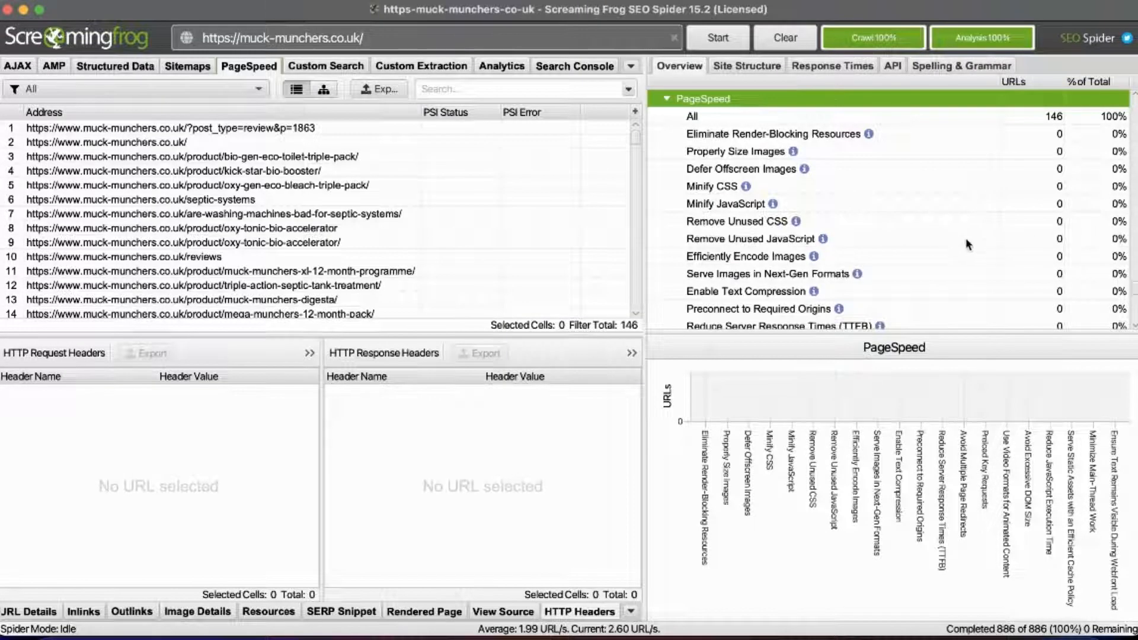
# Skim the crawl overview once more, then minimise the crawler and look over the muck-munchers.co.uk homepage in the browser.
pyautogui.scroll(-3, 965, 243)
pyautogui.scroll(15, 966, 242)
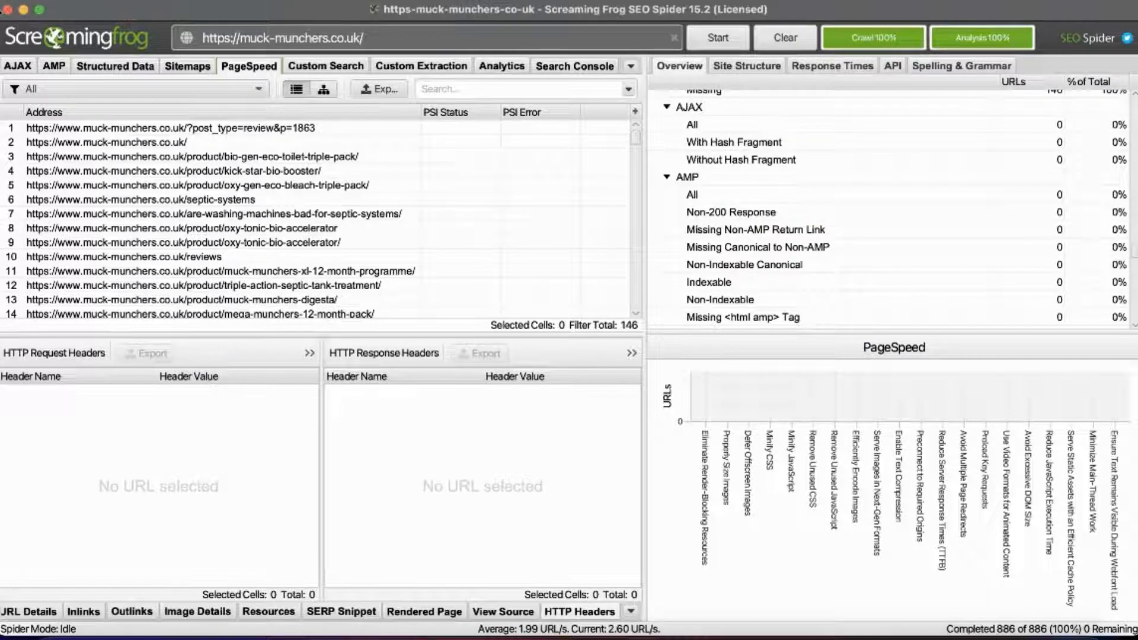
pyautogui.click(24, 10)
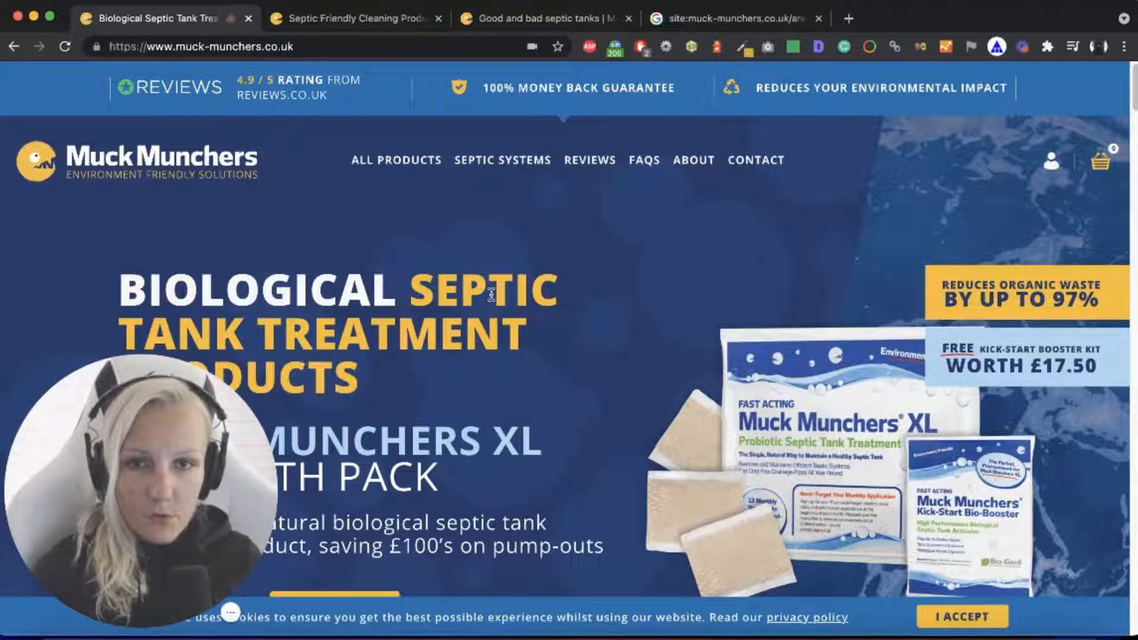
pyautogui.scroll(-5, 490, 295)
pyautogui.scroll(5, 490, 294)
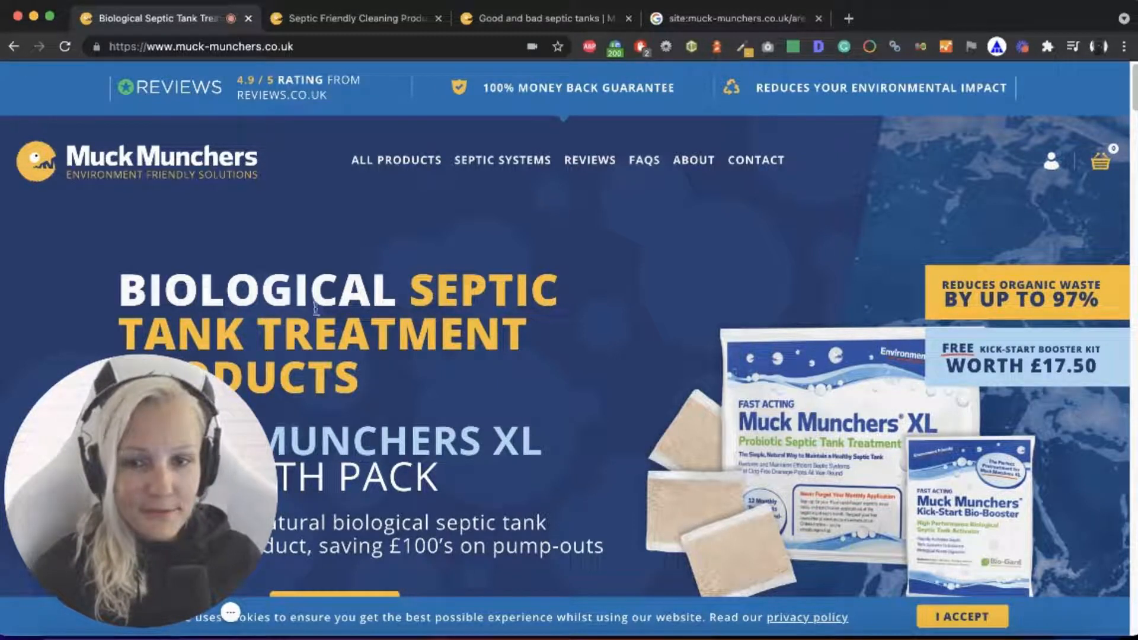
pyautogui.moveTo(173, 363)
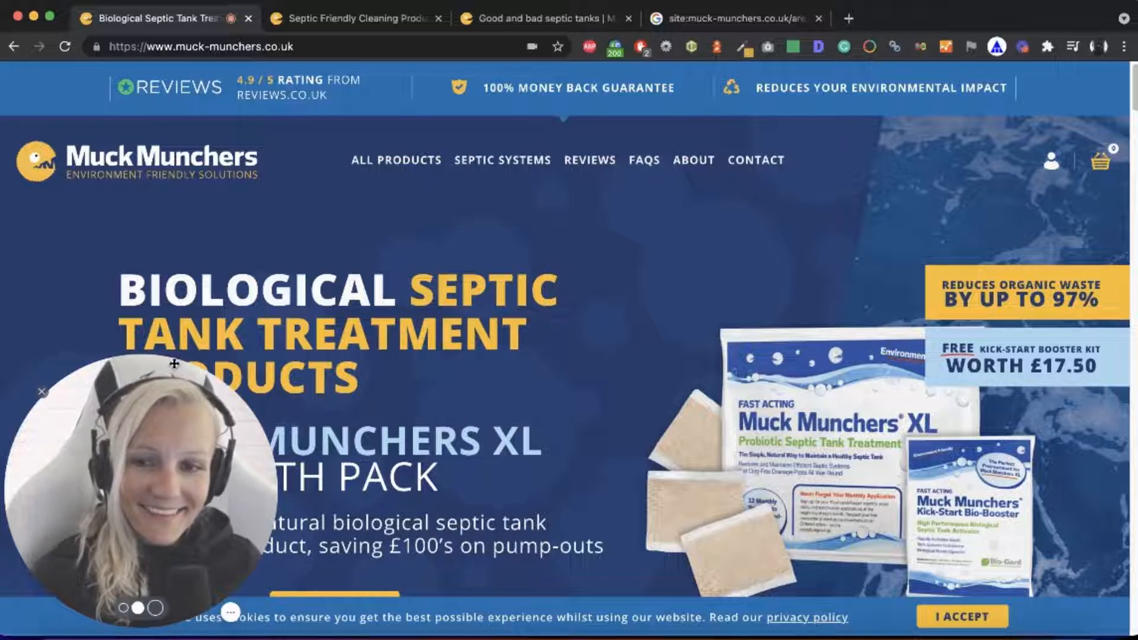